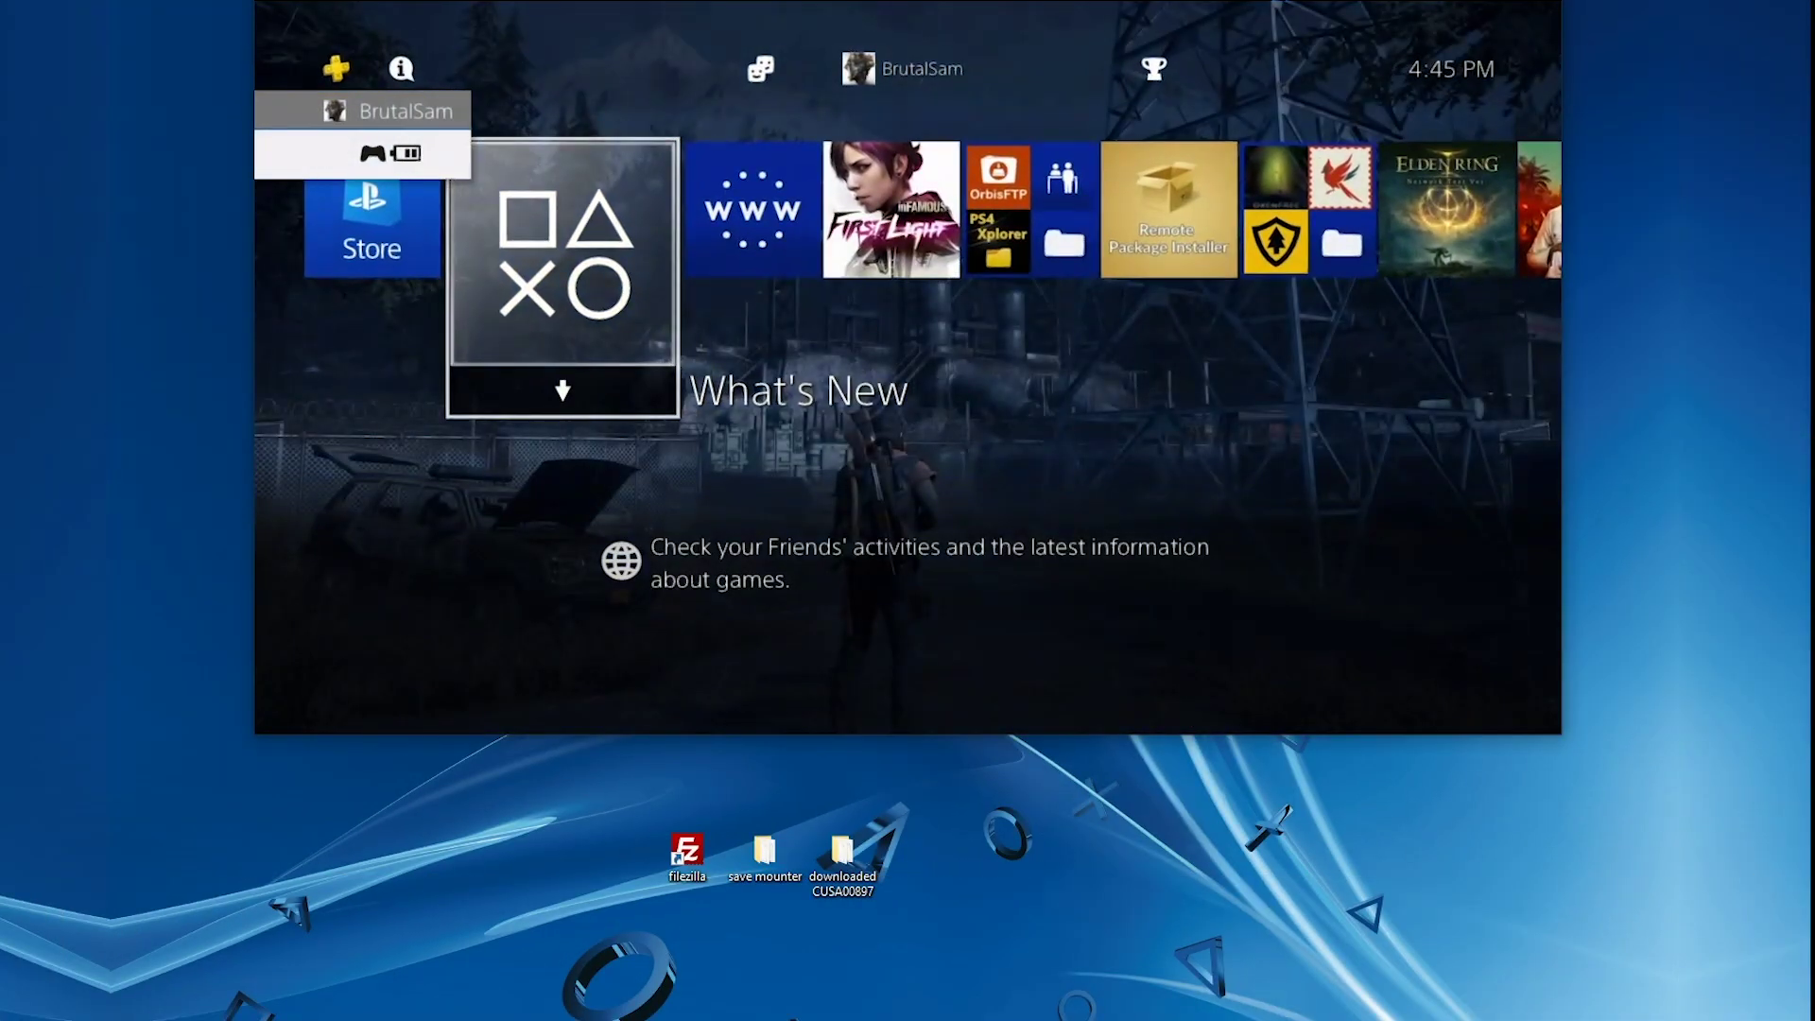
Move the home-screen selection right onto the Internet Browser tile
key("Right")
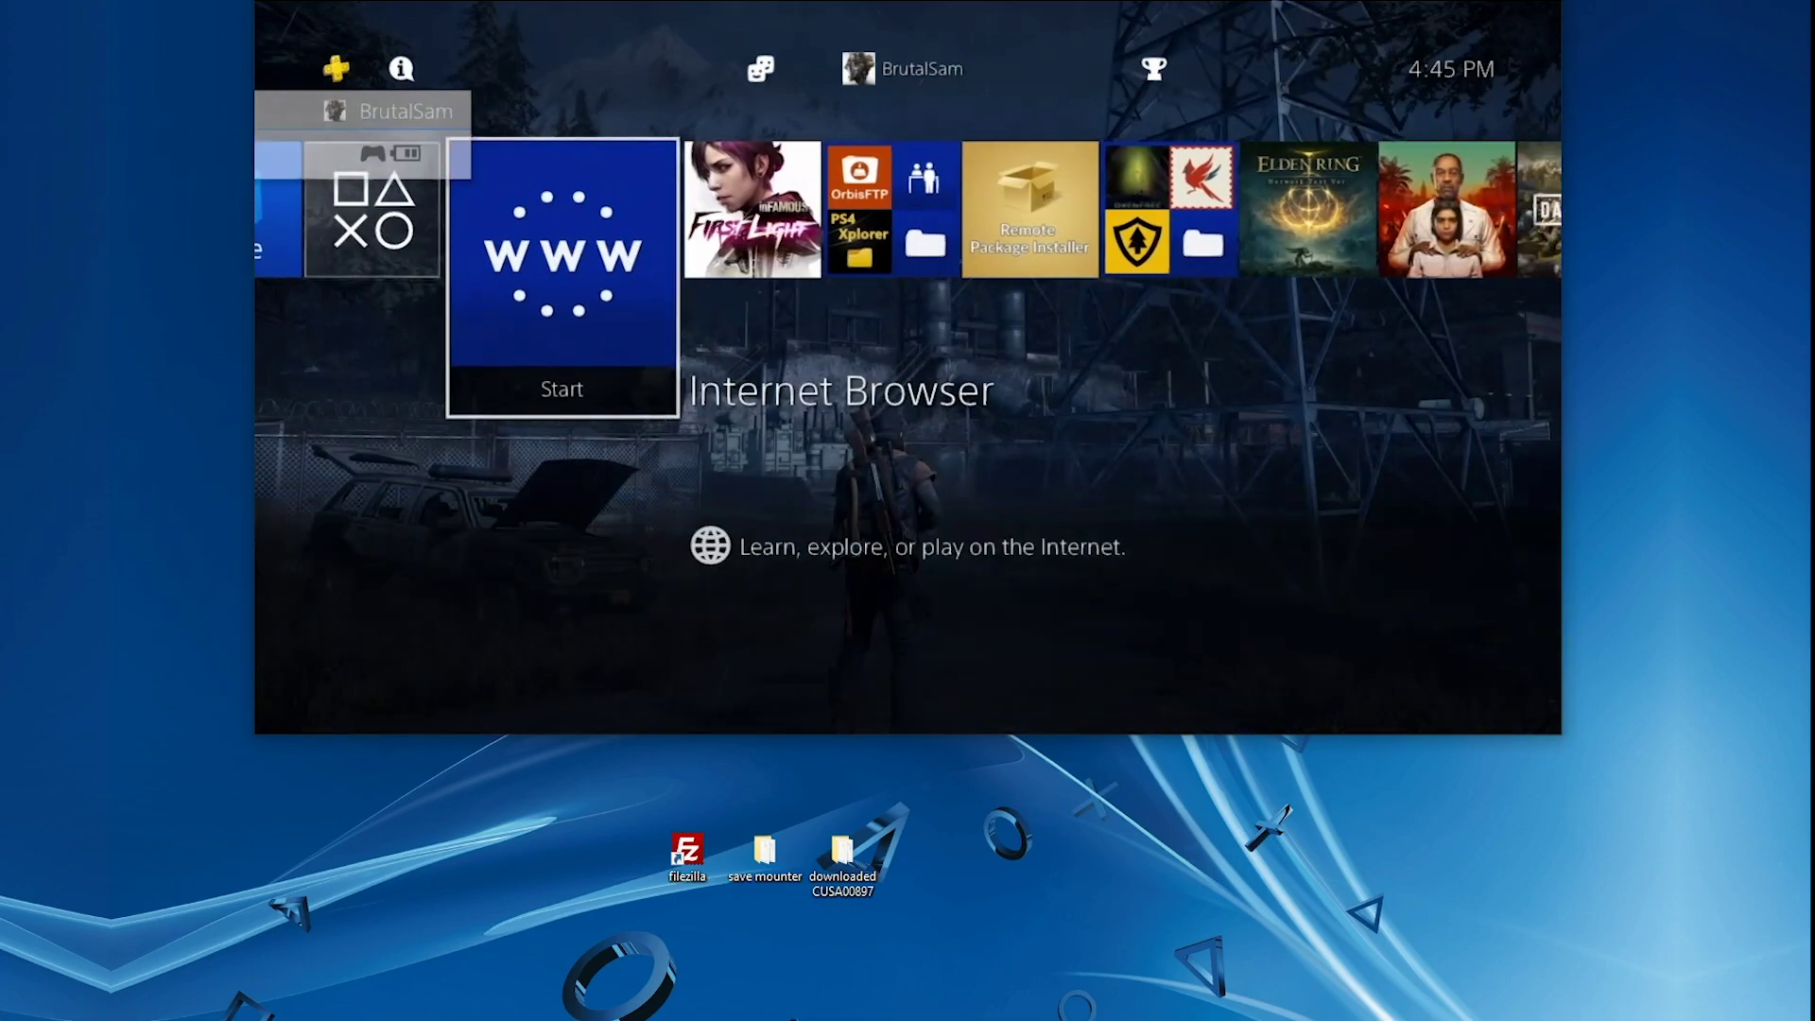
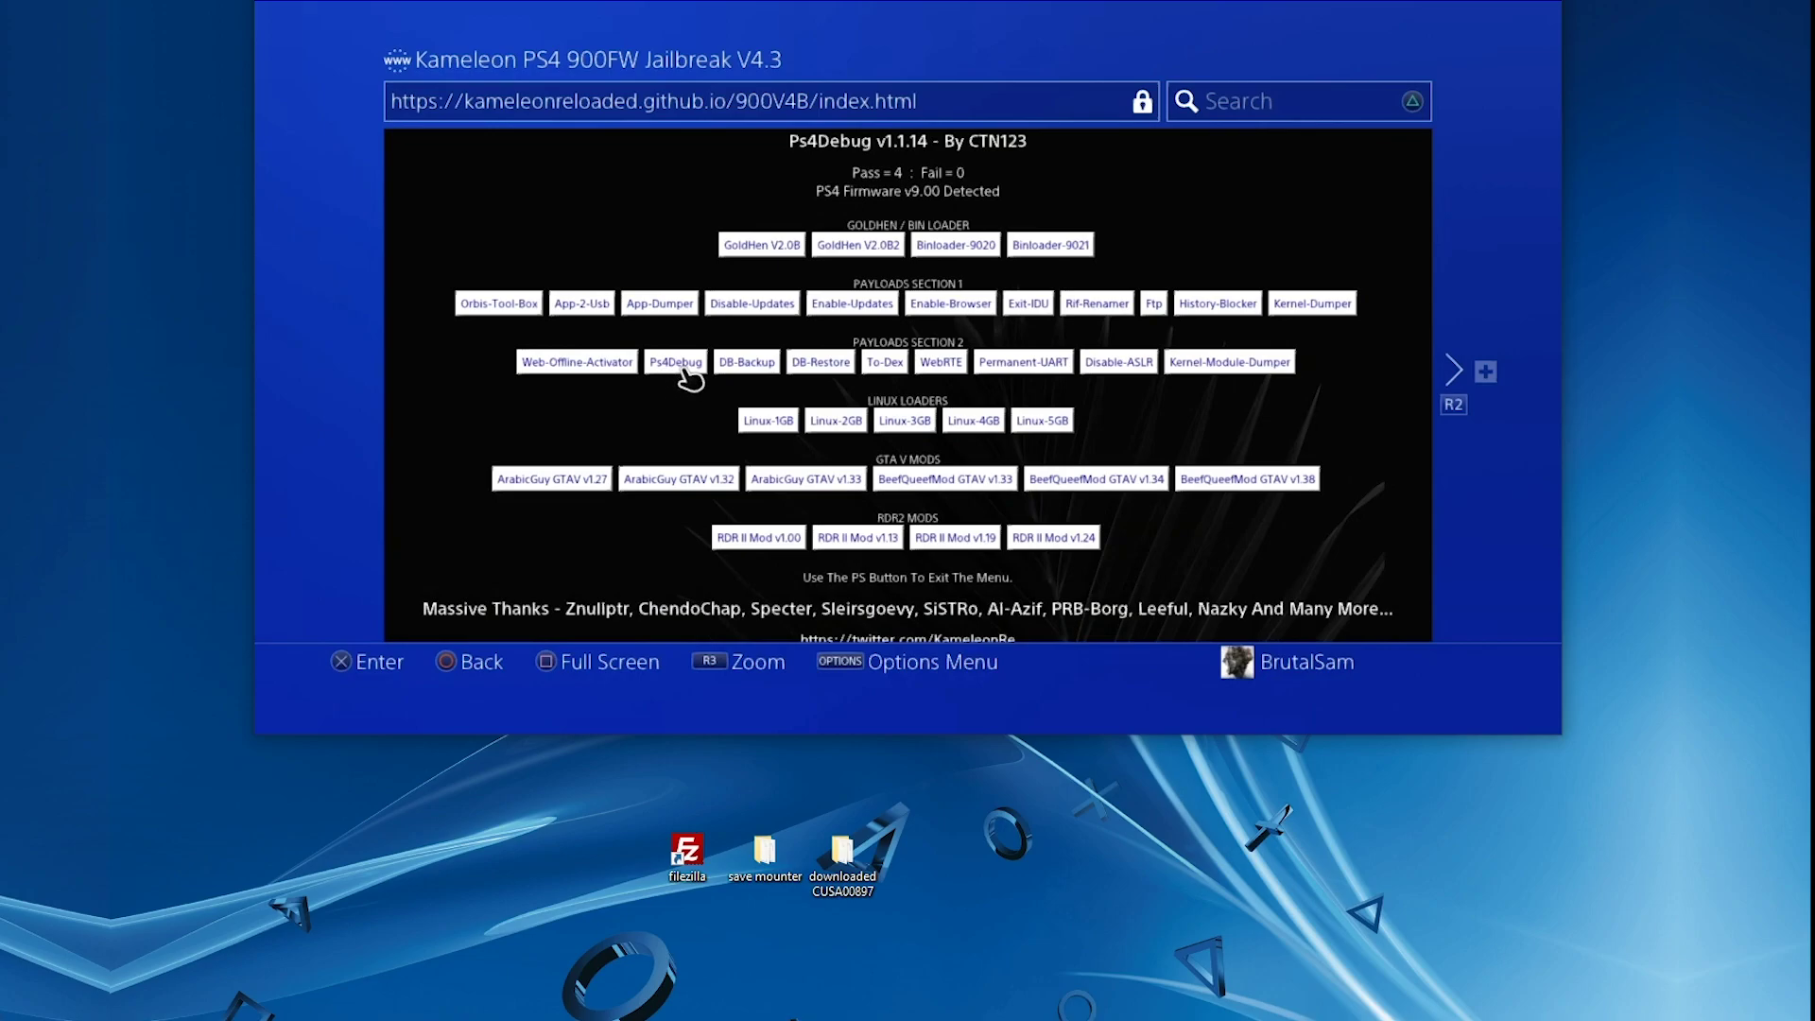
Load the Ps4Debug v1.1.14 payload from the Kameleon jailbreak page
left_click(679, 368)
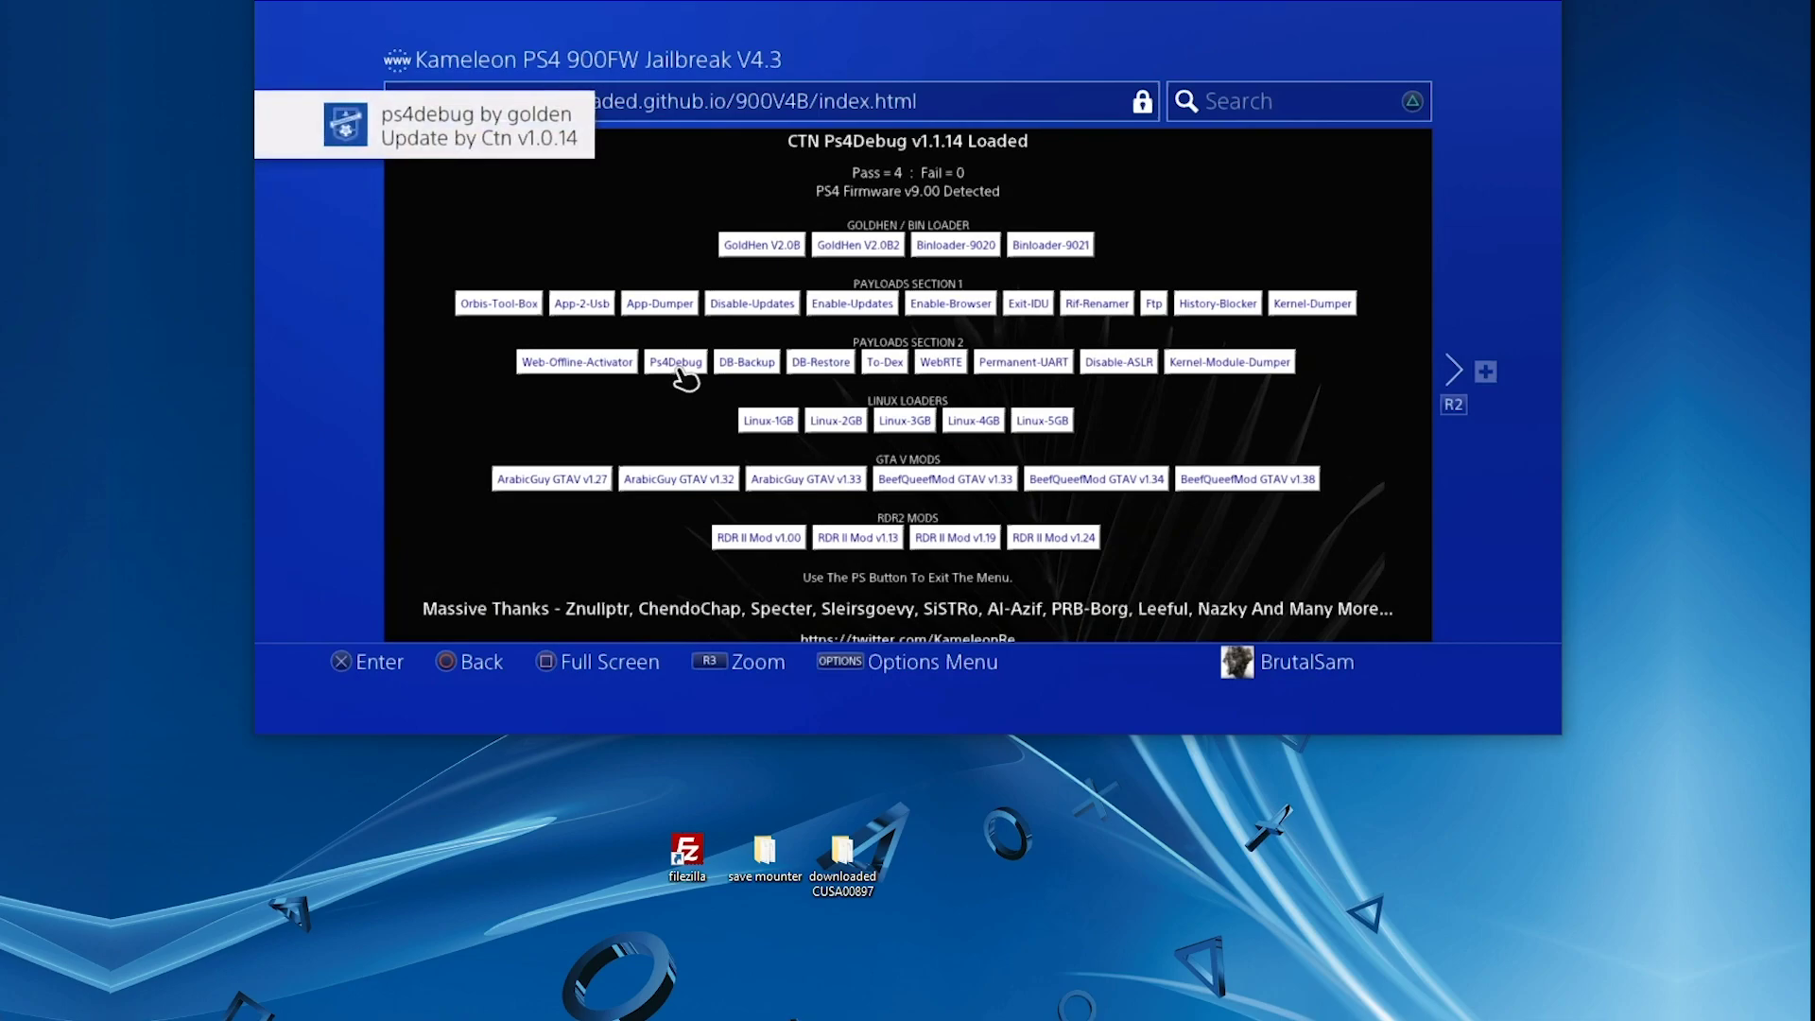
Exit the browser to the home screen and open the Tools folder
key("Escape")
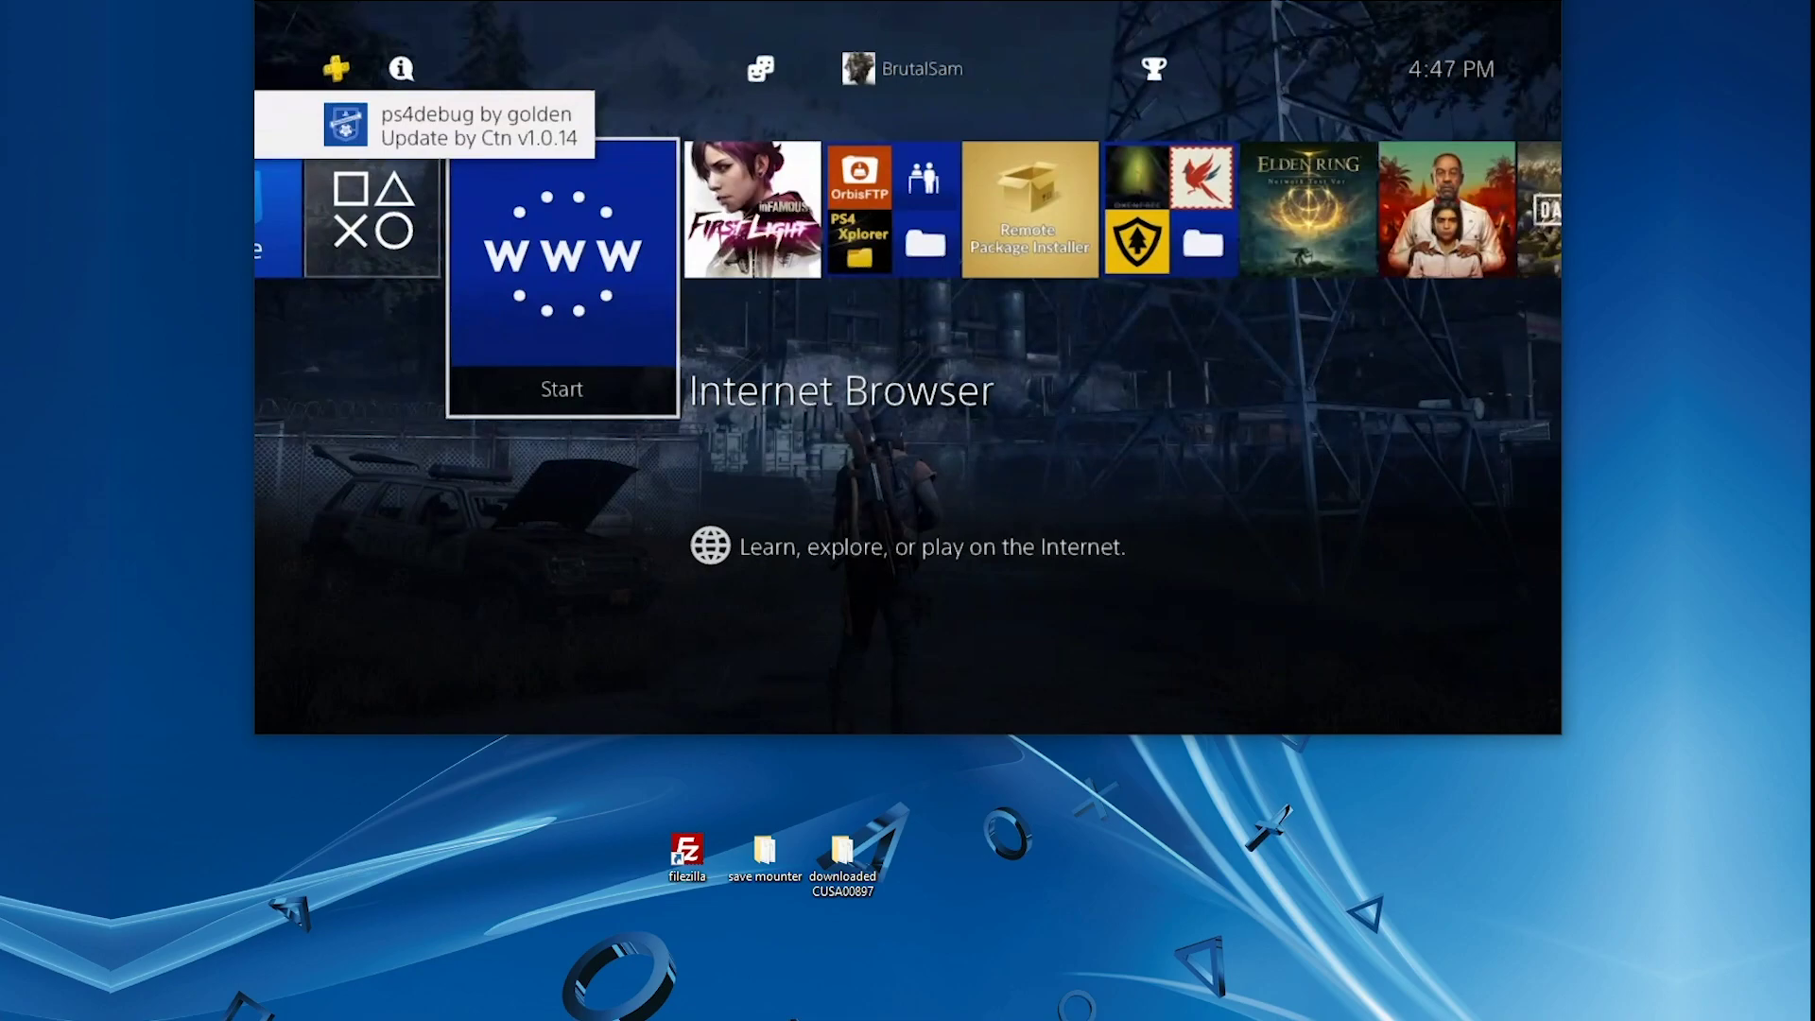
key("Right")
key("Right")
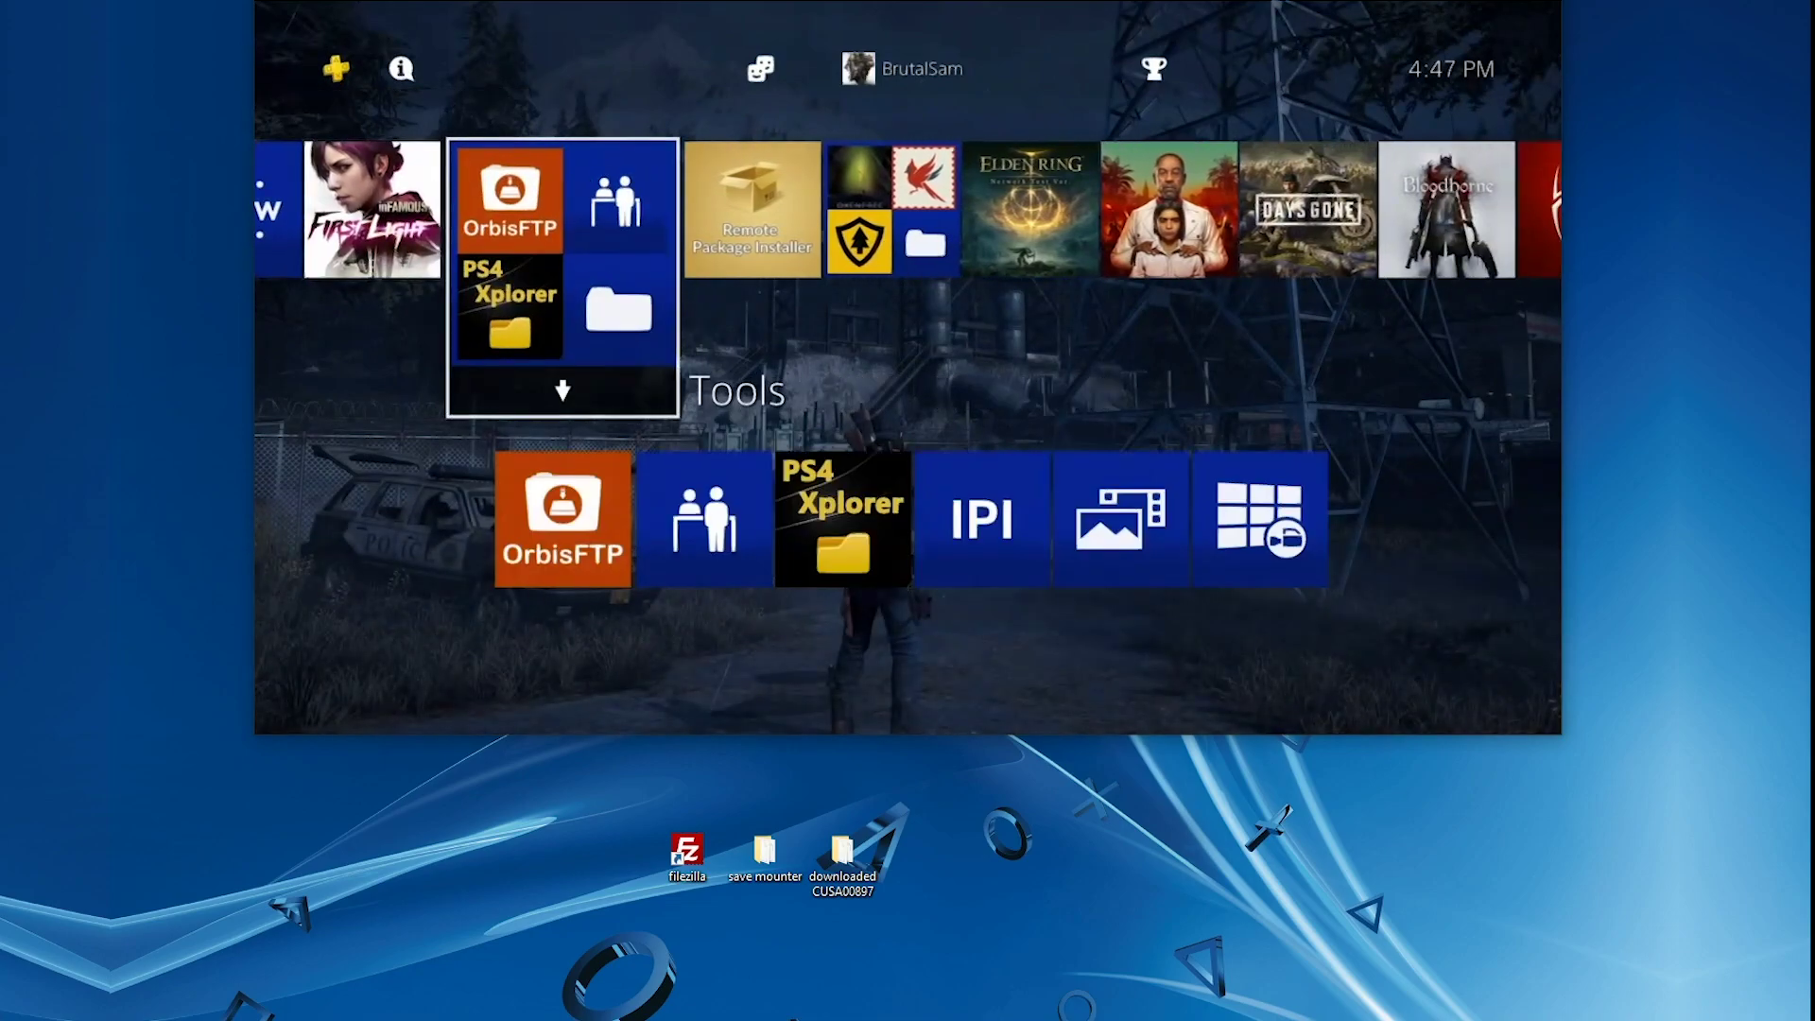
key("Return")
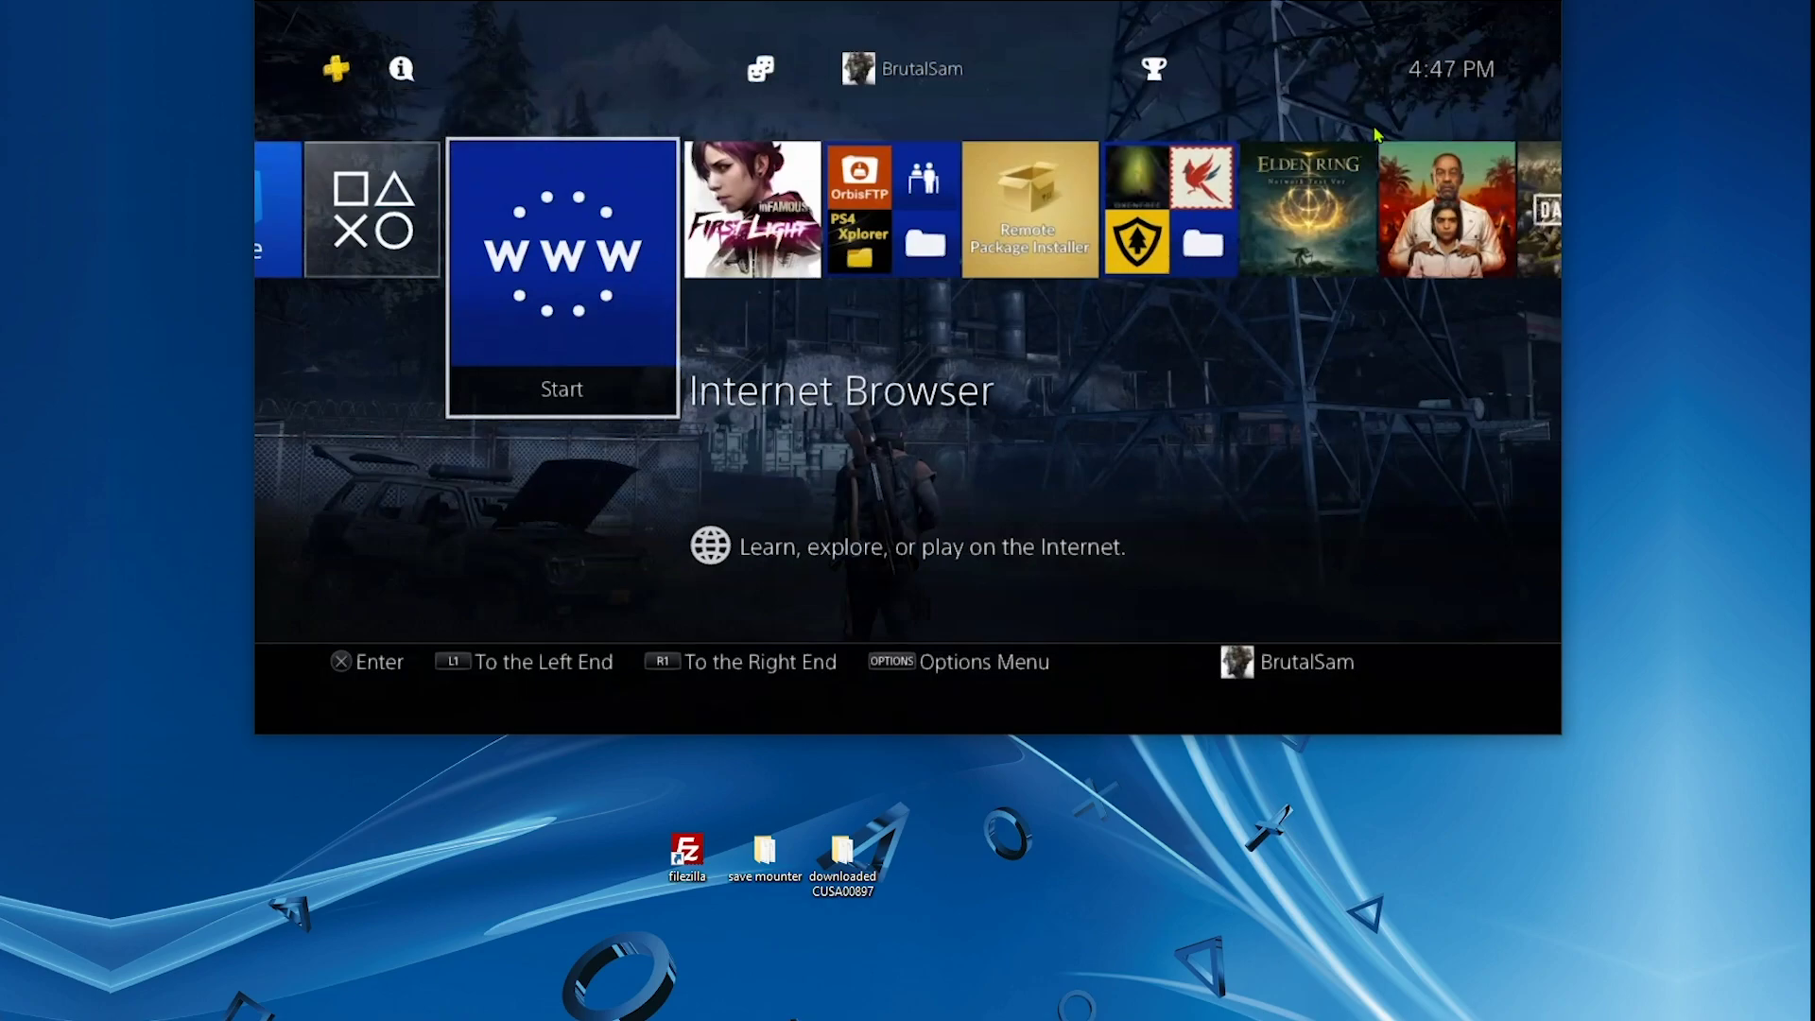
Launch FileZilla and connect to the saved PS4 FTP site on port 1337
double_click(689, 837)
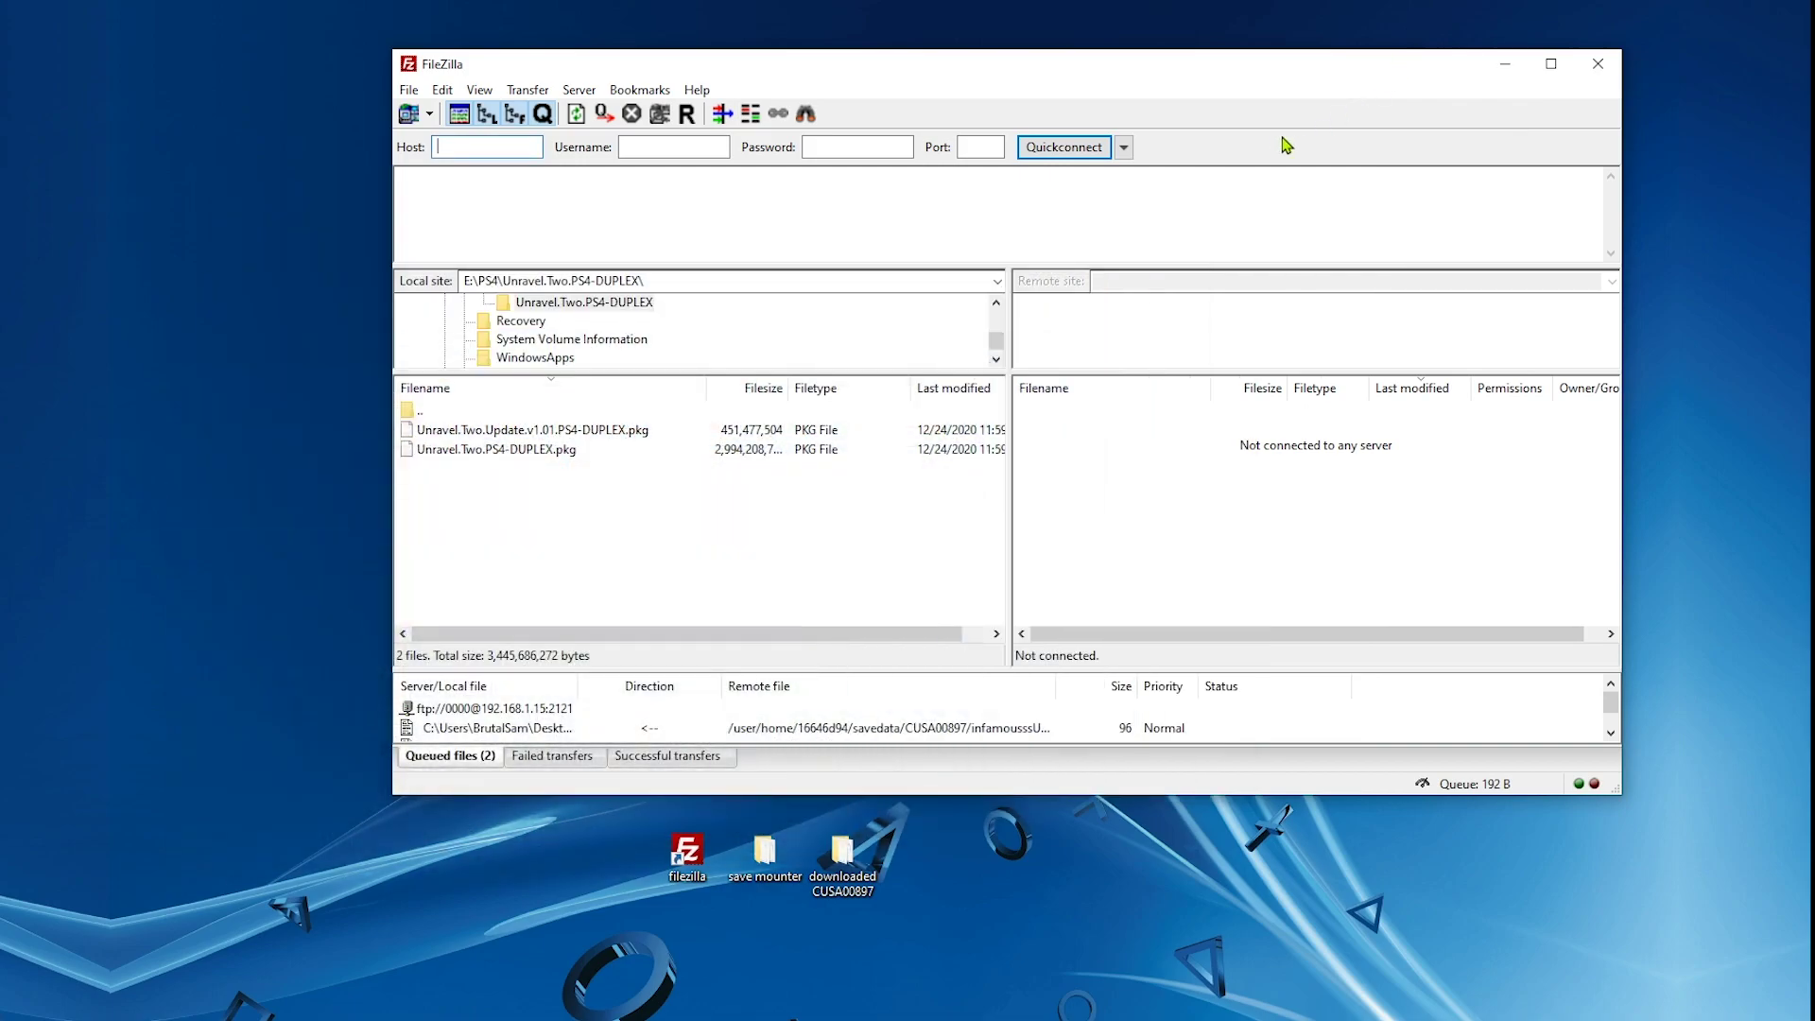
left_click_drag(1251, 69, 1175, 26)
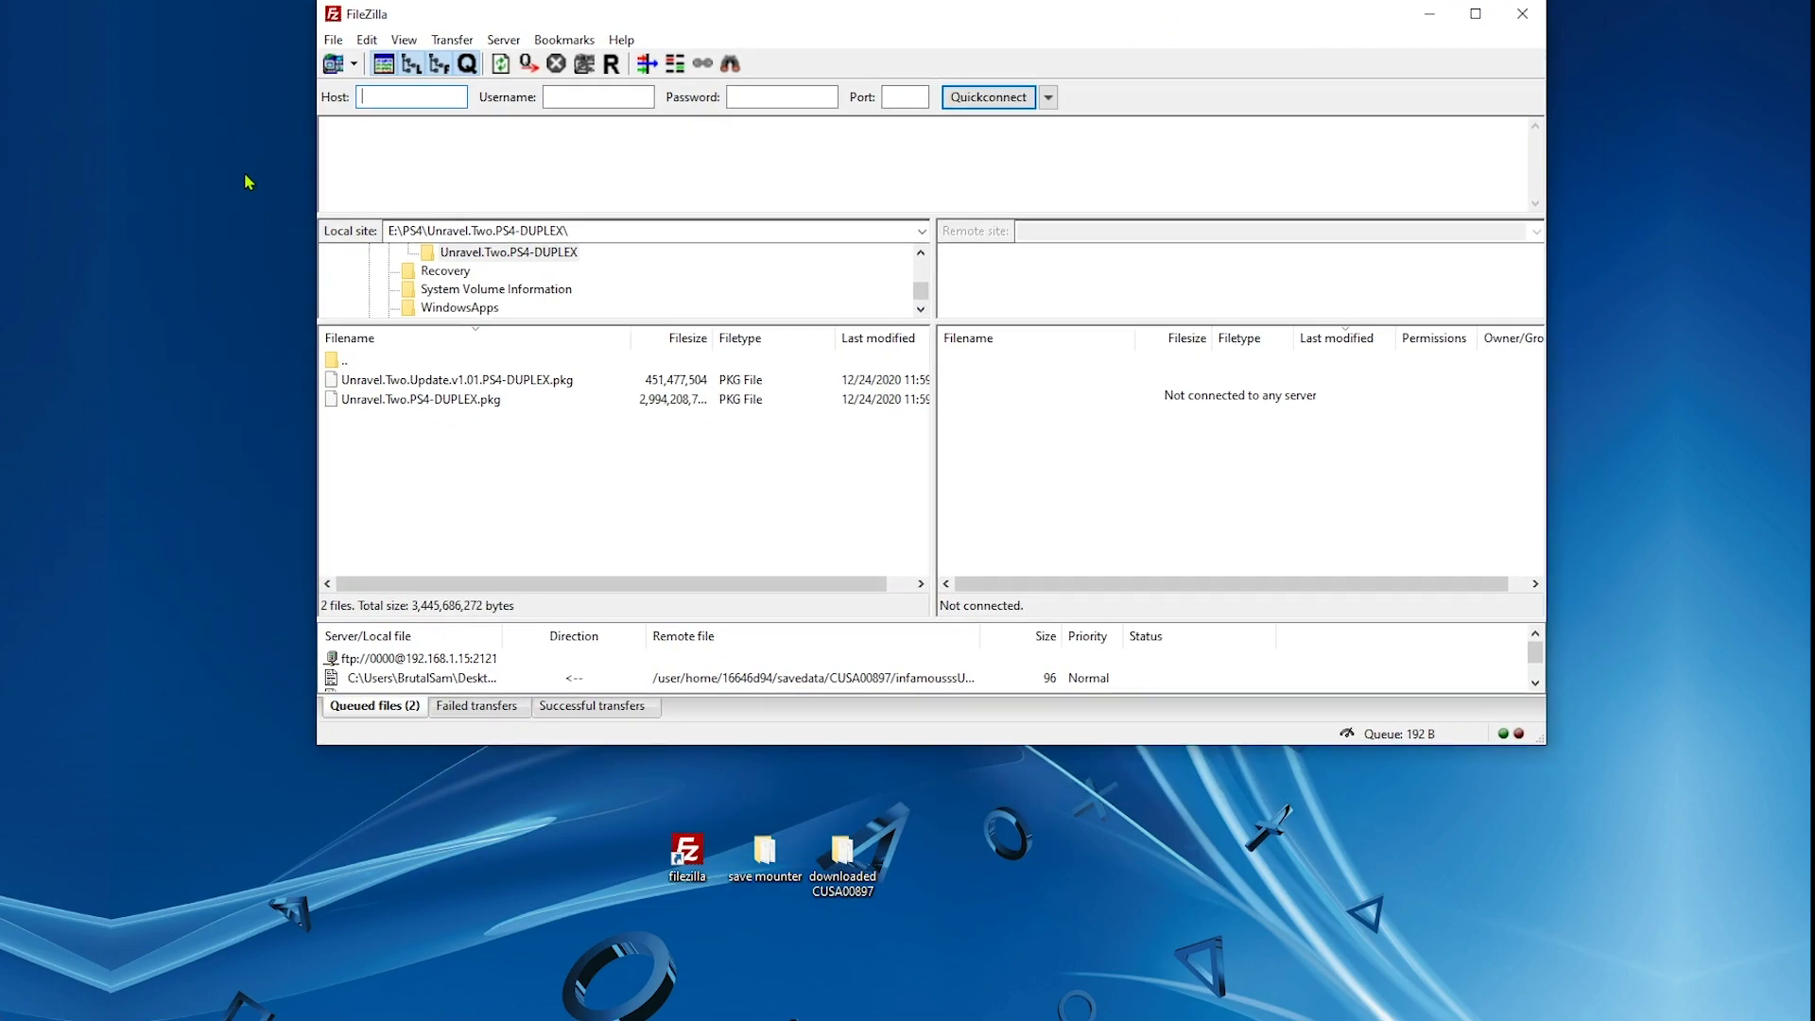
left_click(333, 40)
left_click(376, 61)
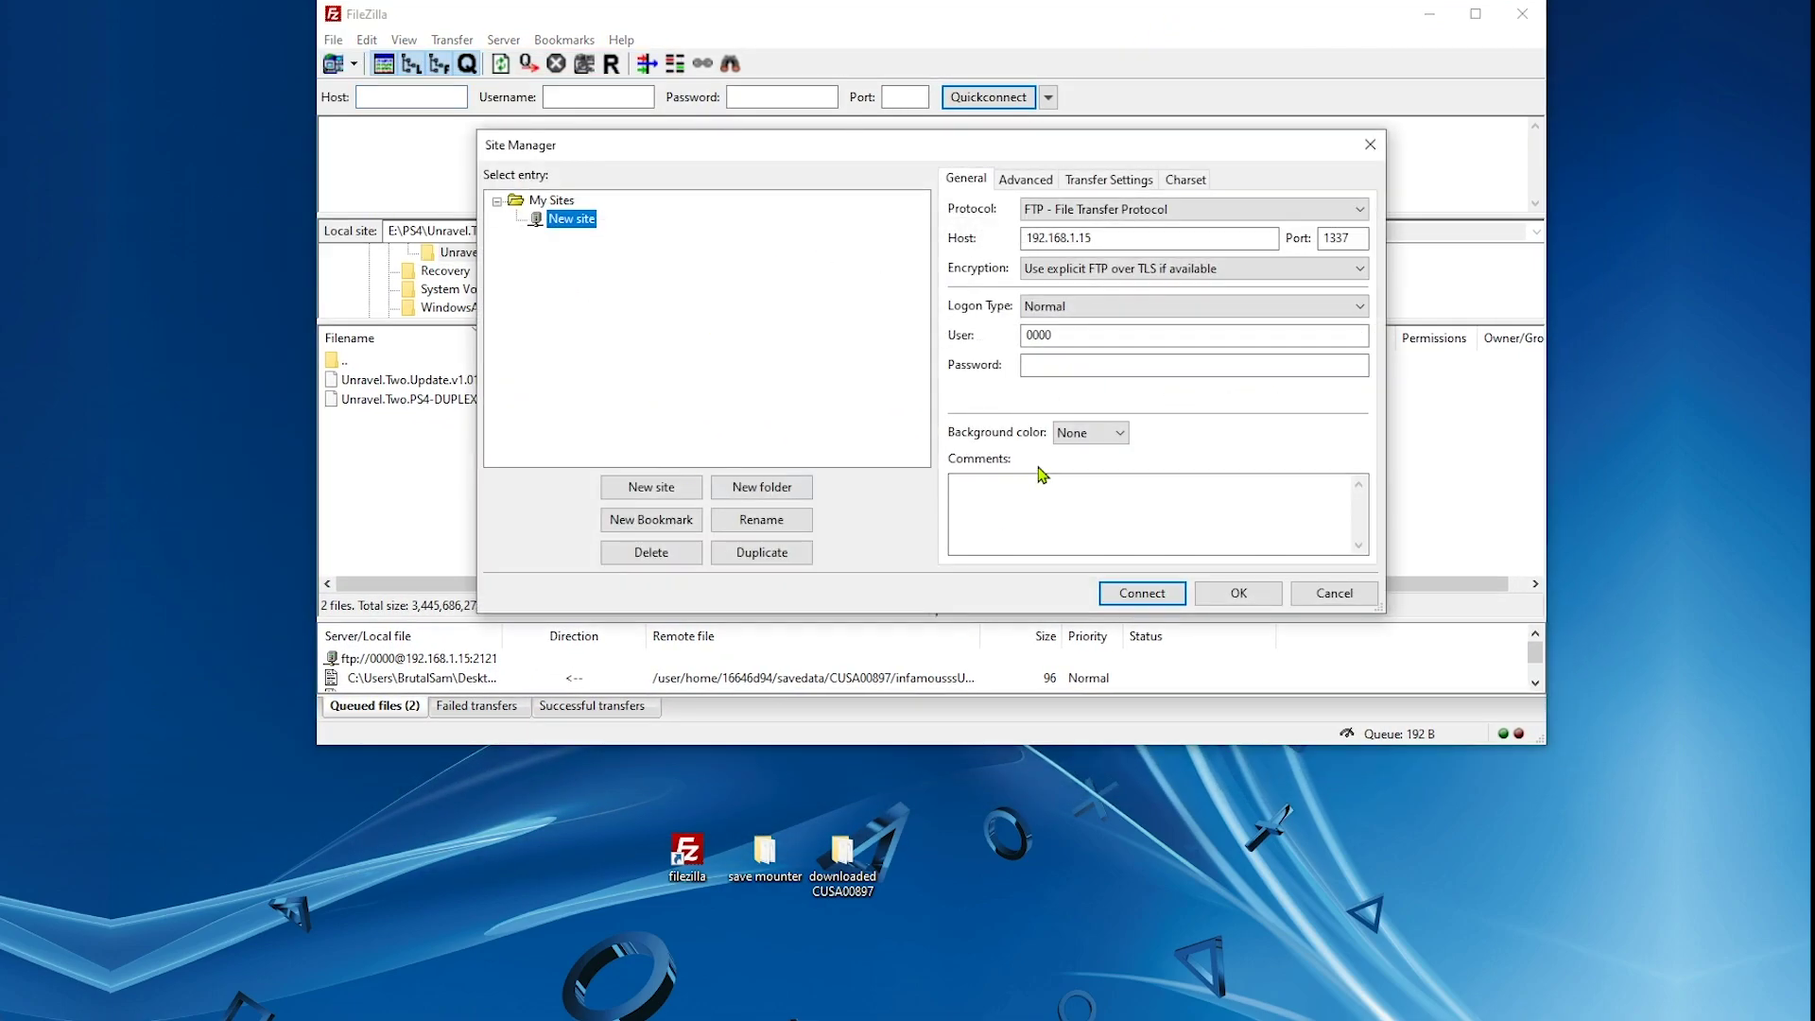
left_click(1142, 593)
Browse the console to user > home > profile folder > savedata
left_click(1059, 478)
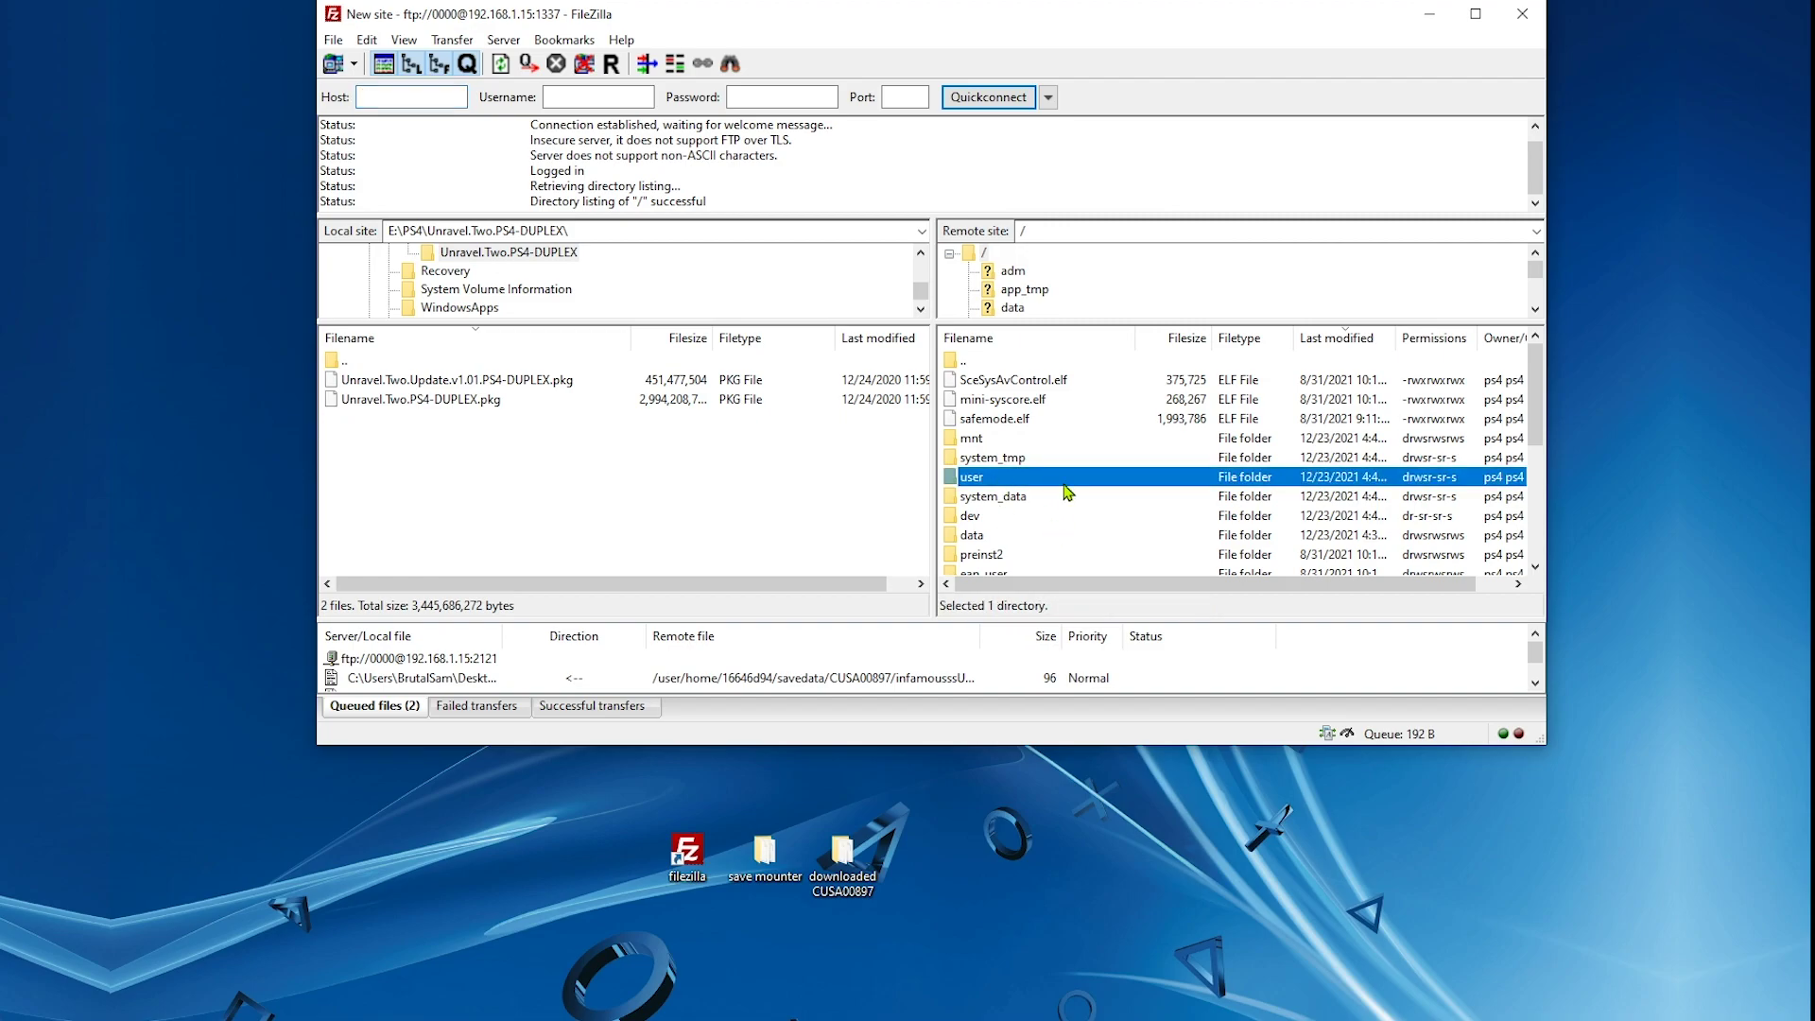
double_click(1046, 481)
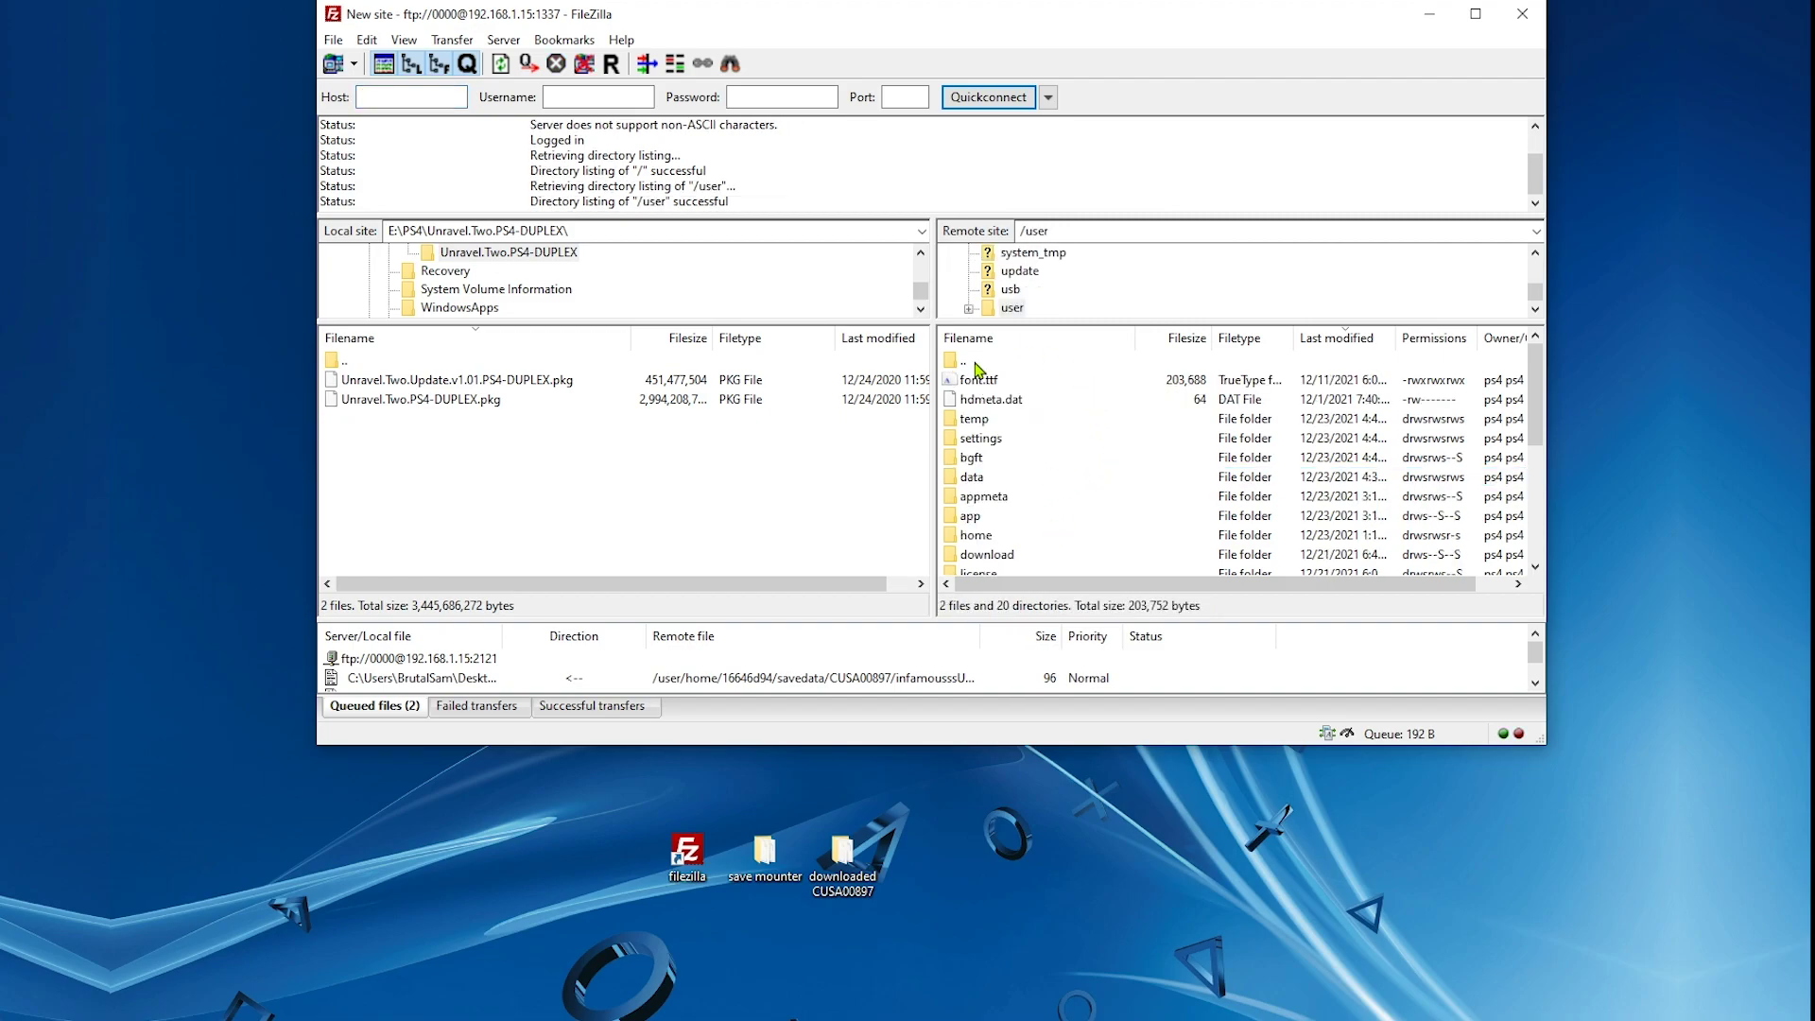
left_click(1017, 537)
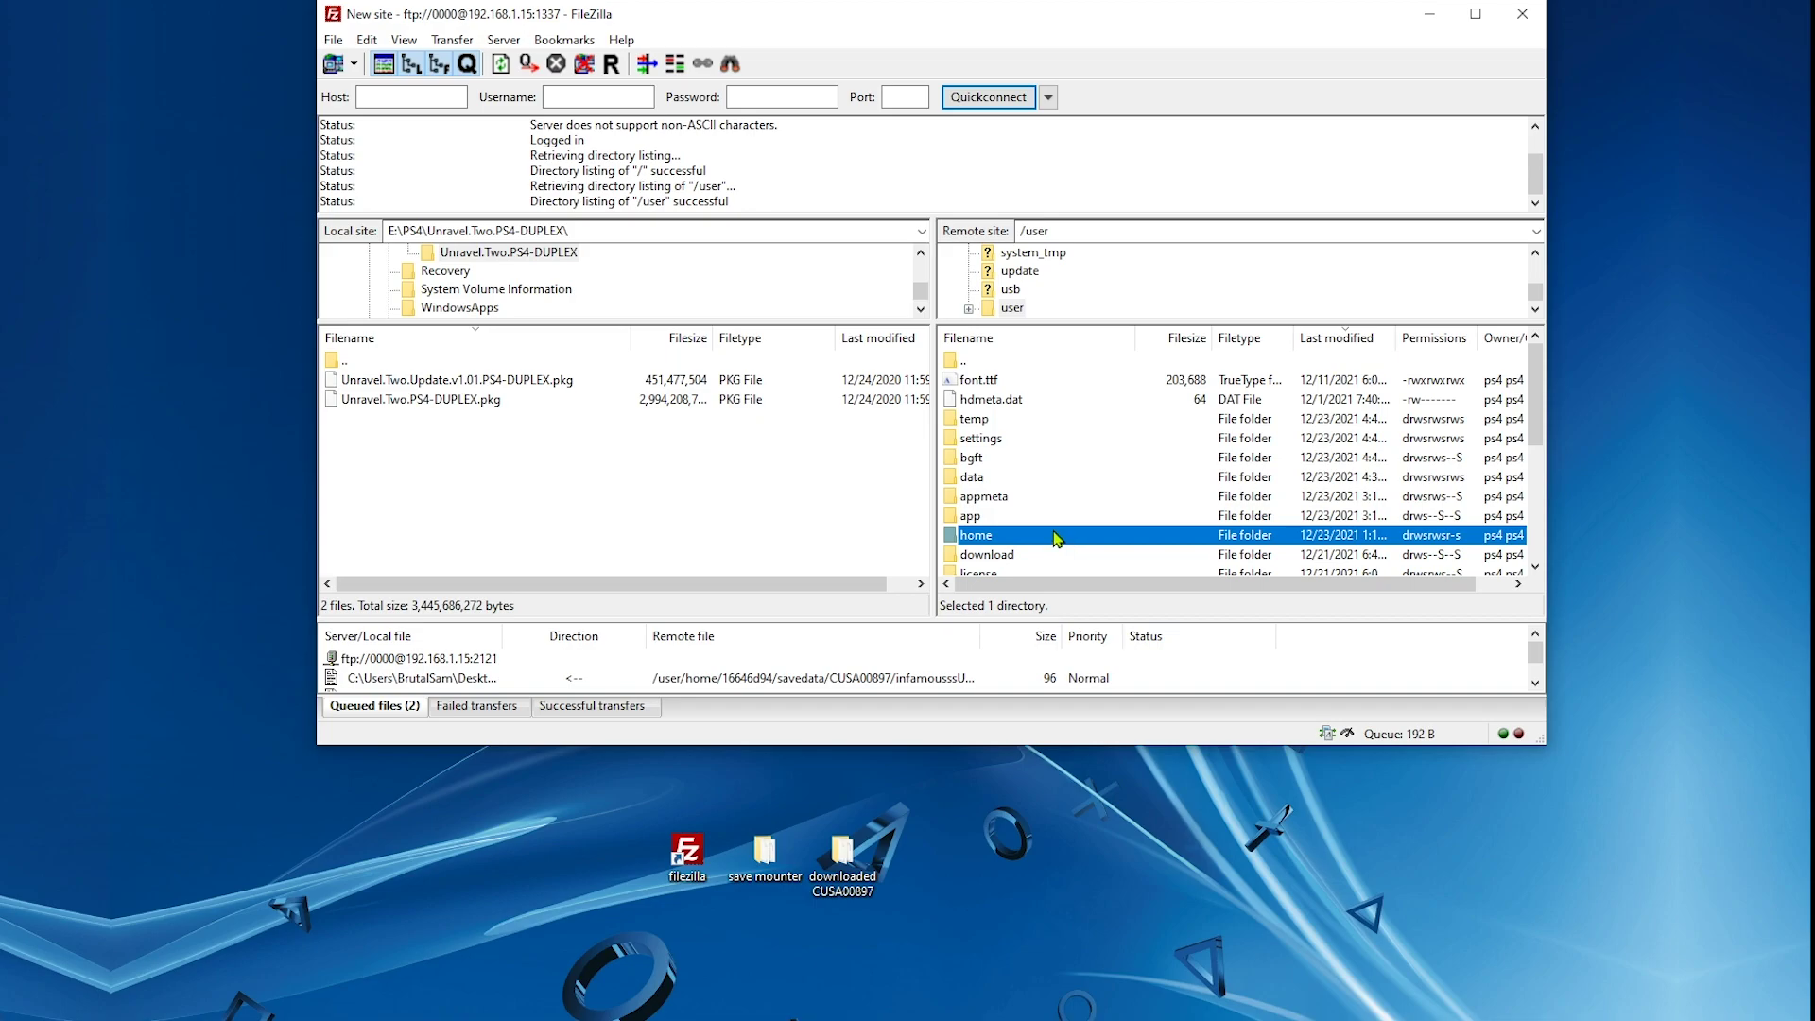
double_click(1056, 538)
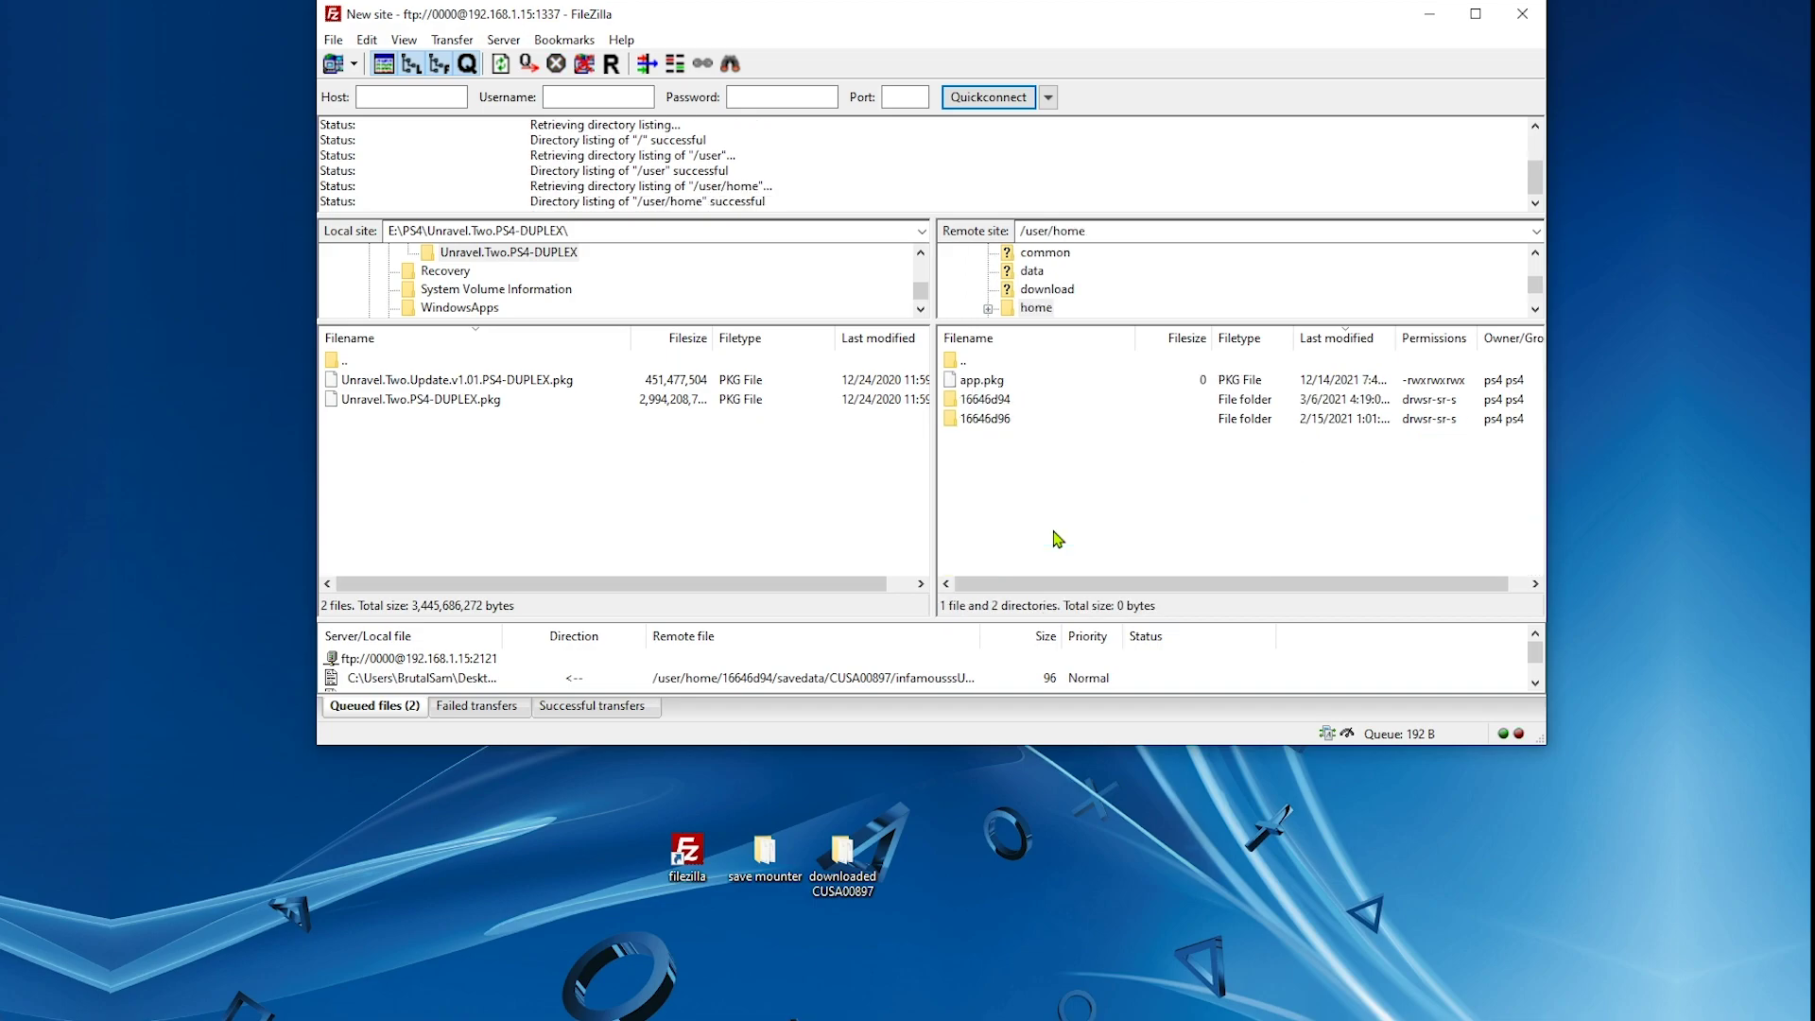
left_click(1075, 350)
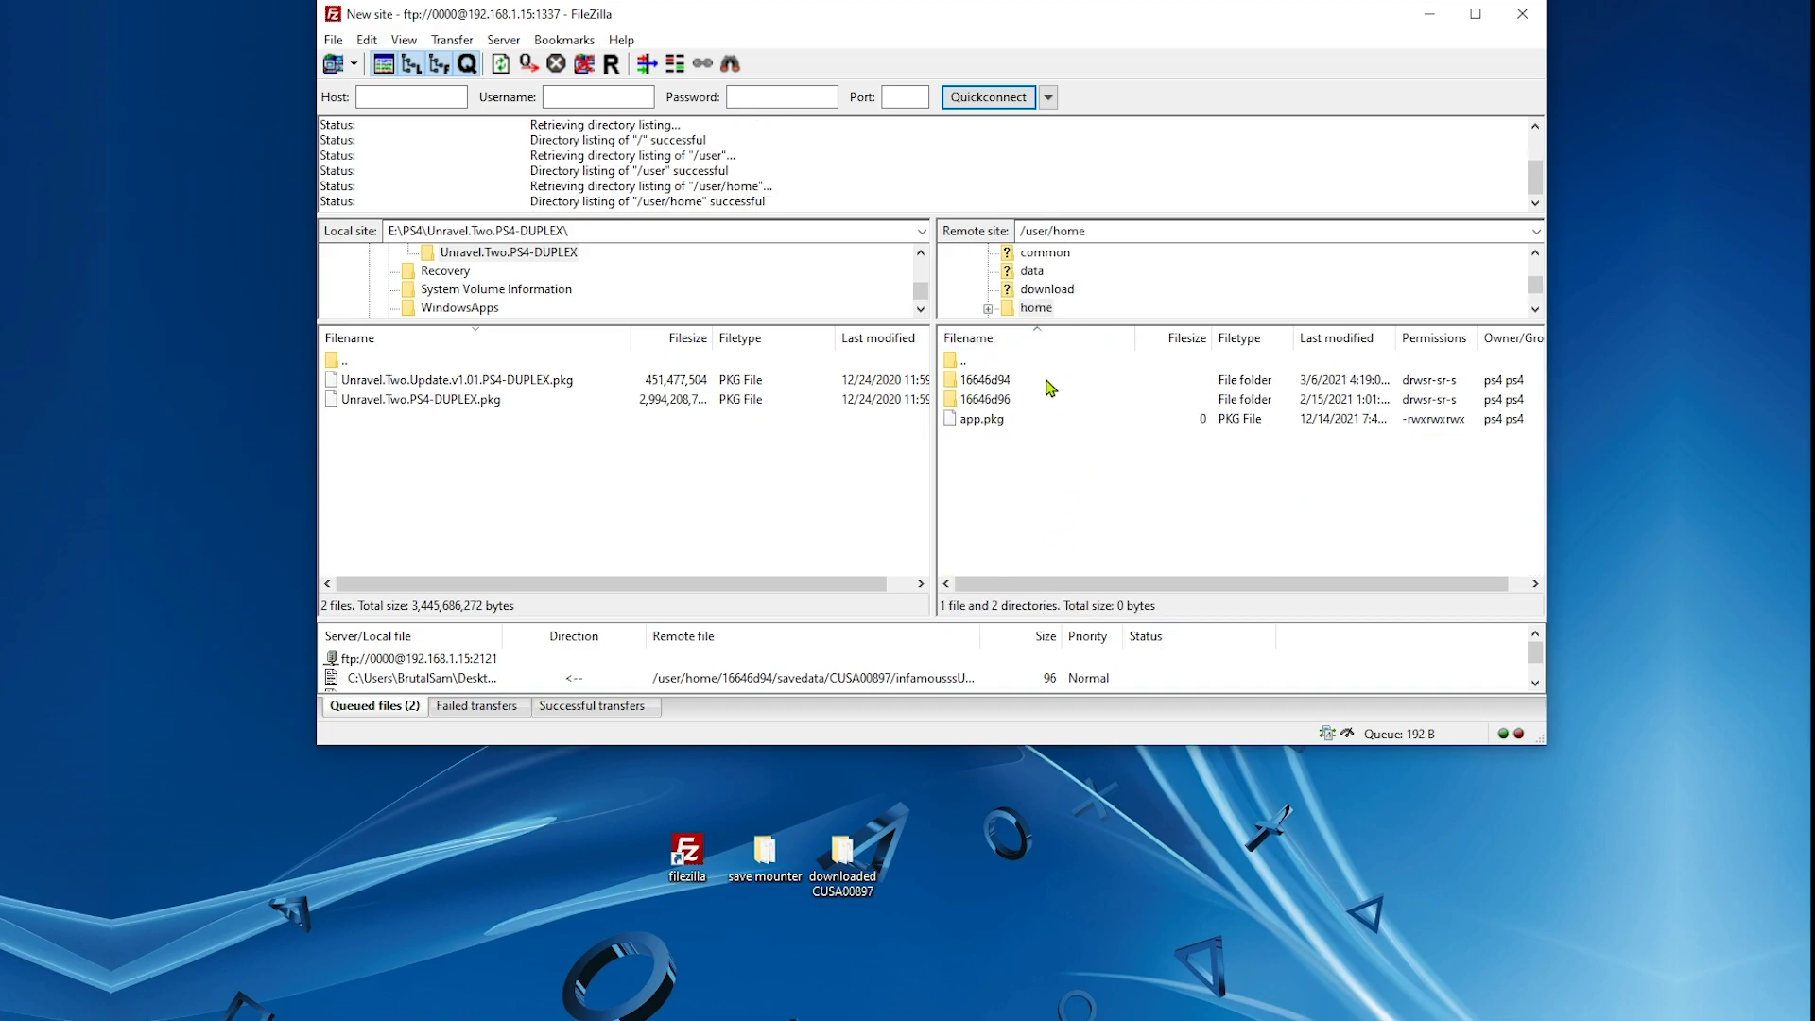
double_click(1049, 382)
left_click(1021, 486)
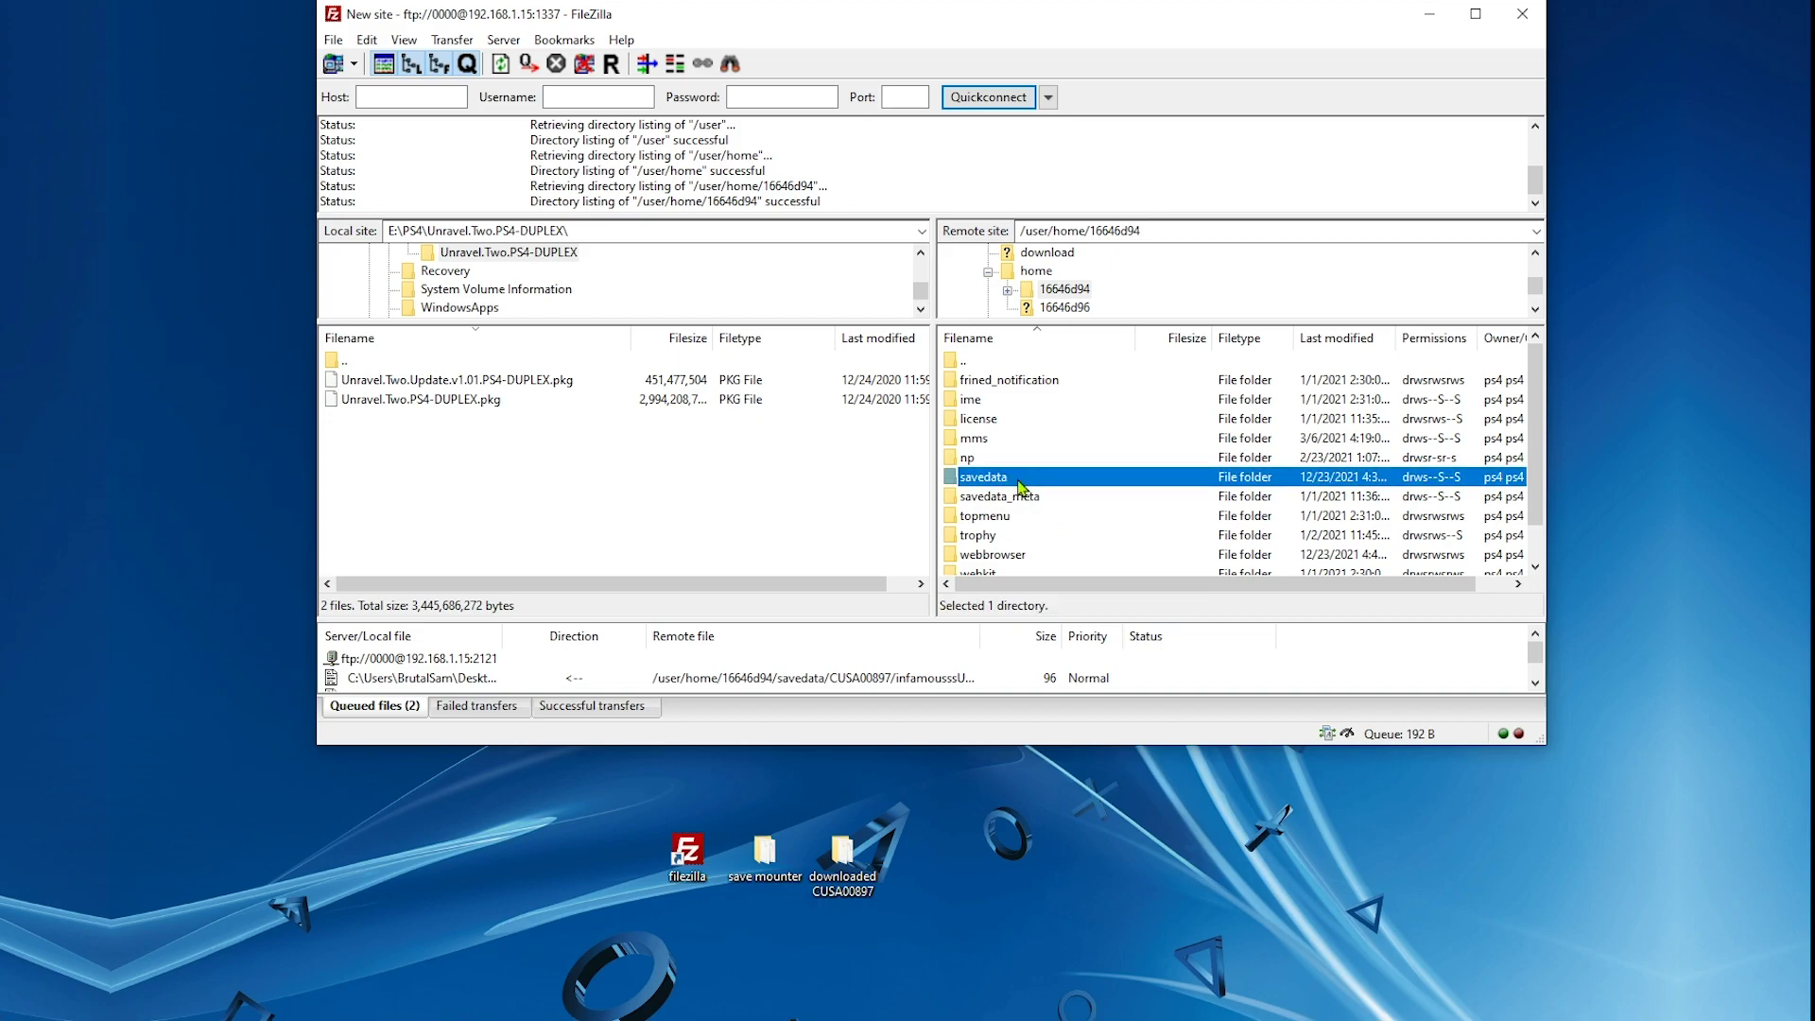
double_click(1059, 482)
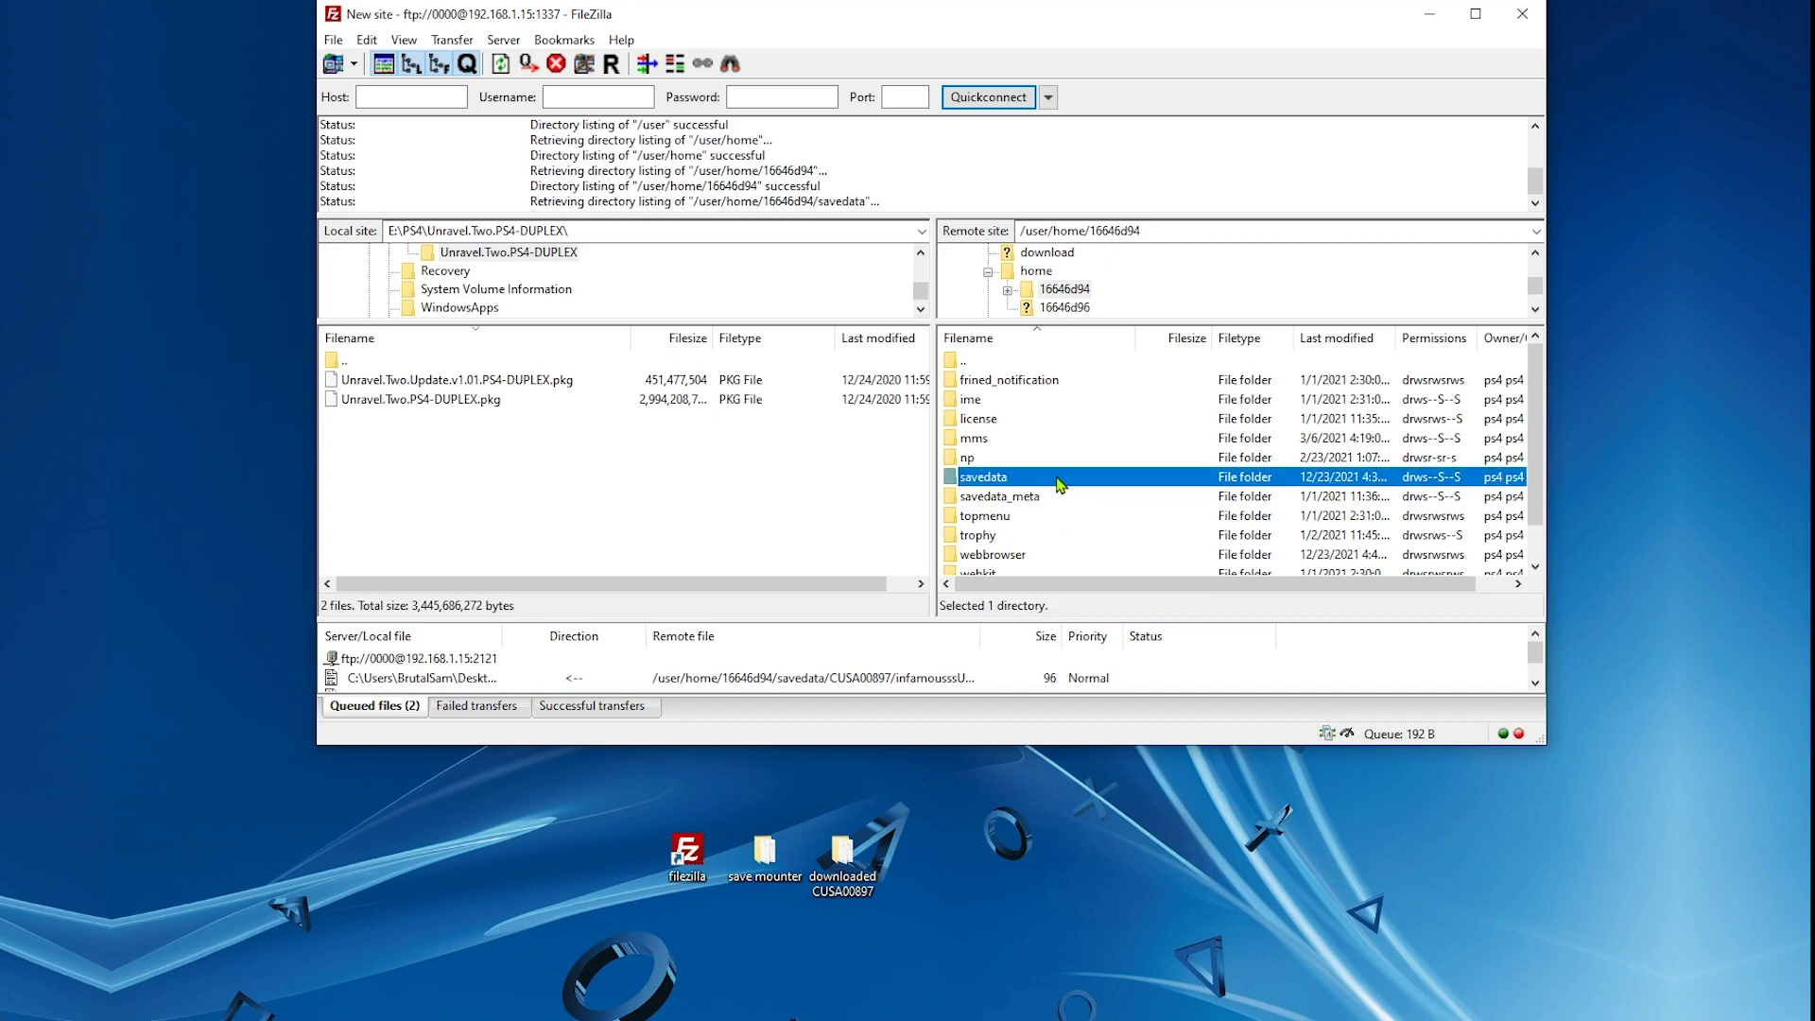
Sort the save folders newest-first by last modified and open CUSA00897
left_click(1352, 349)
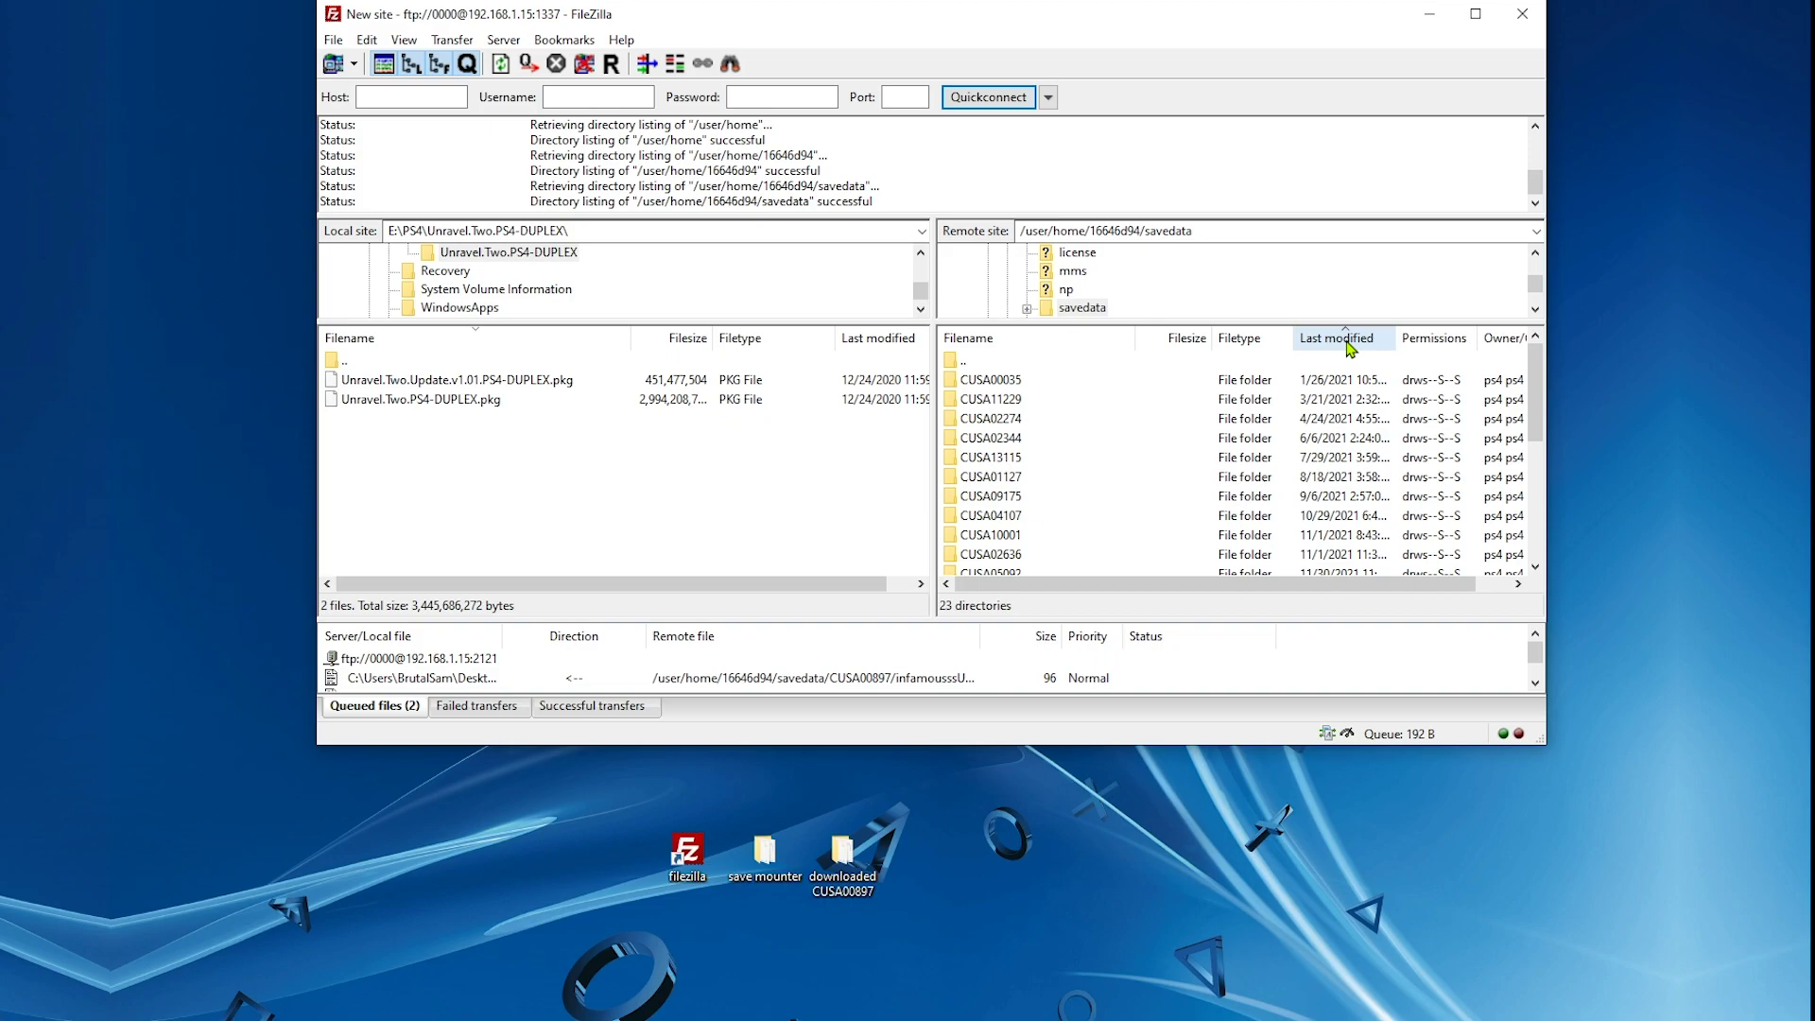
left_click(1352, 349)
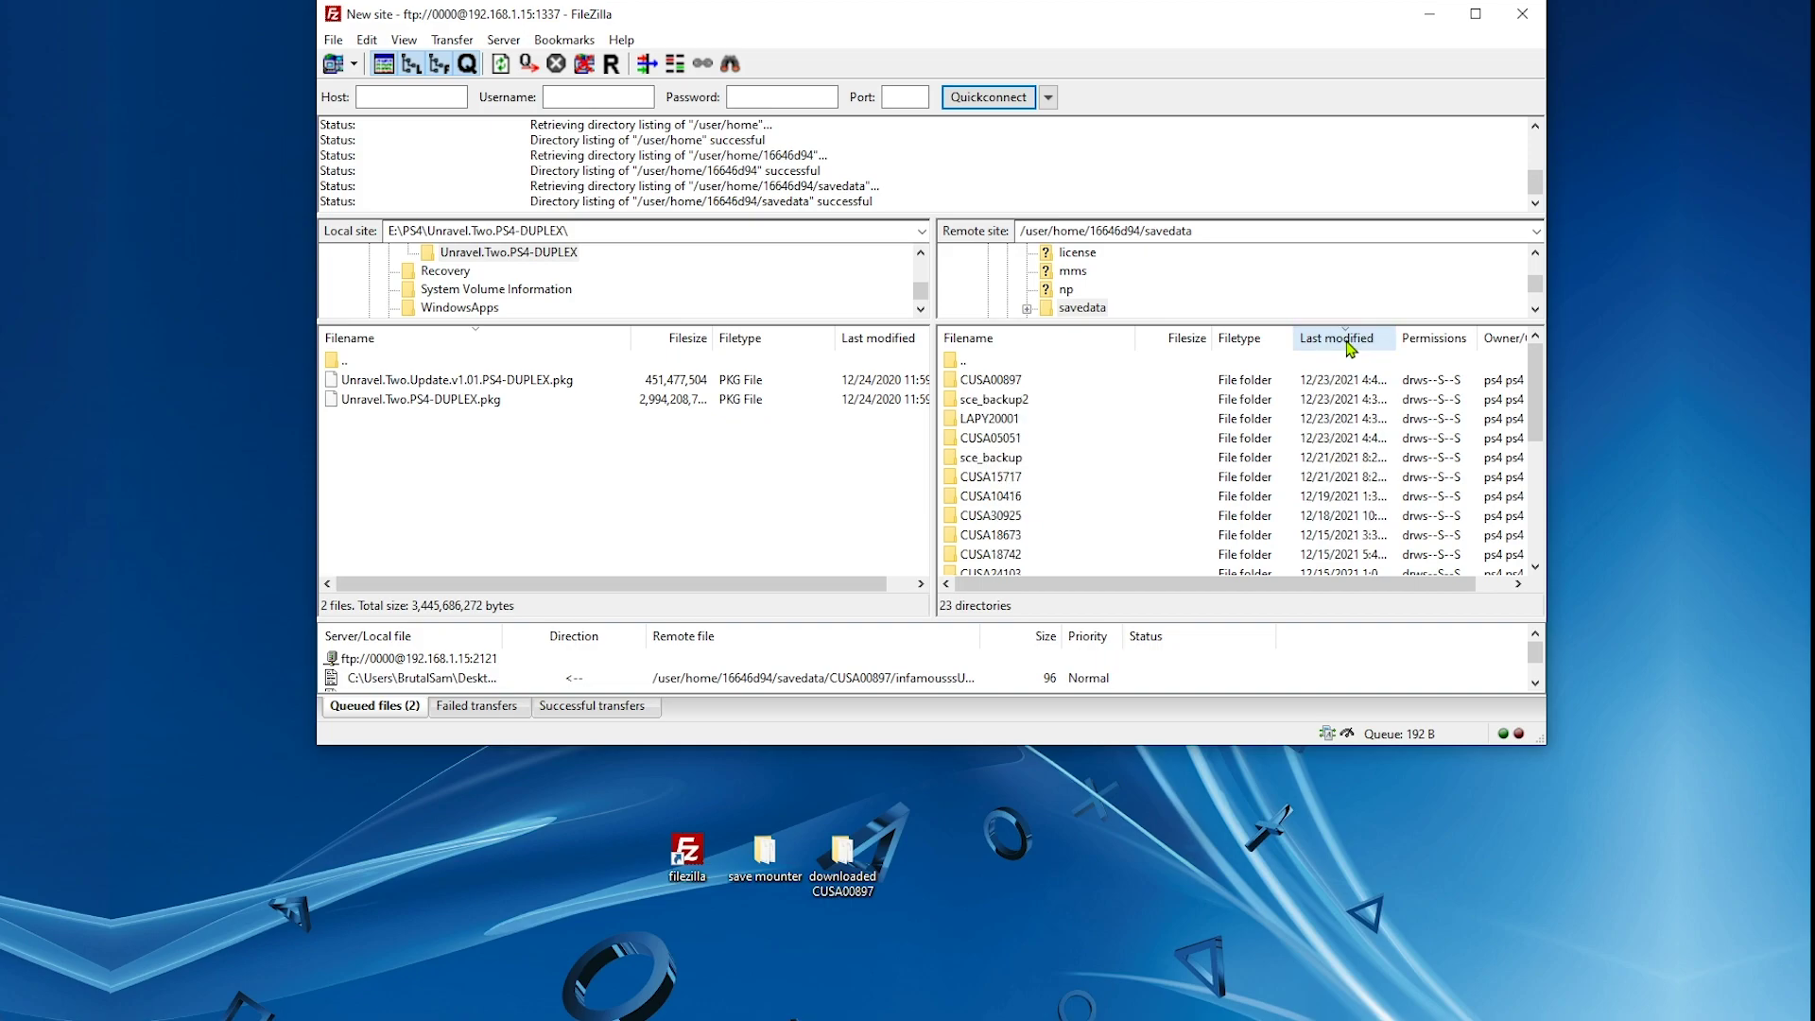
left_click(1000, 382)
double_click(1059, 387)
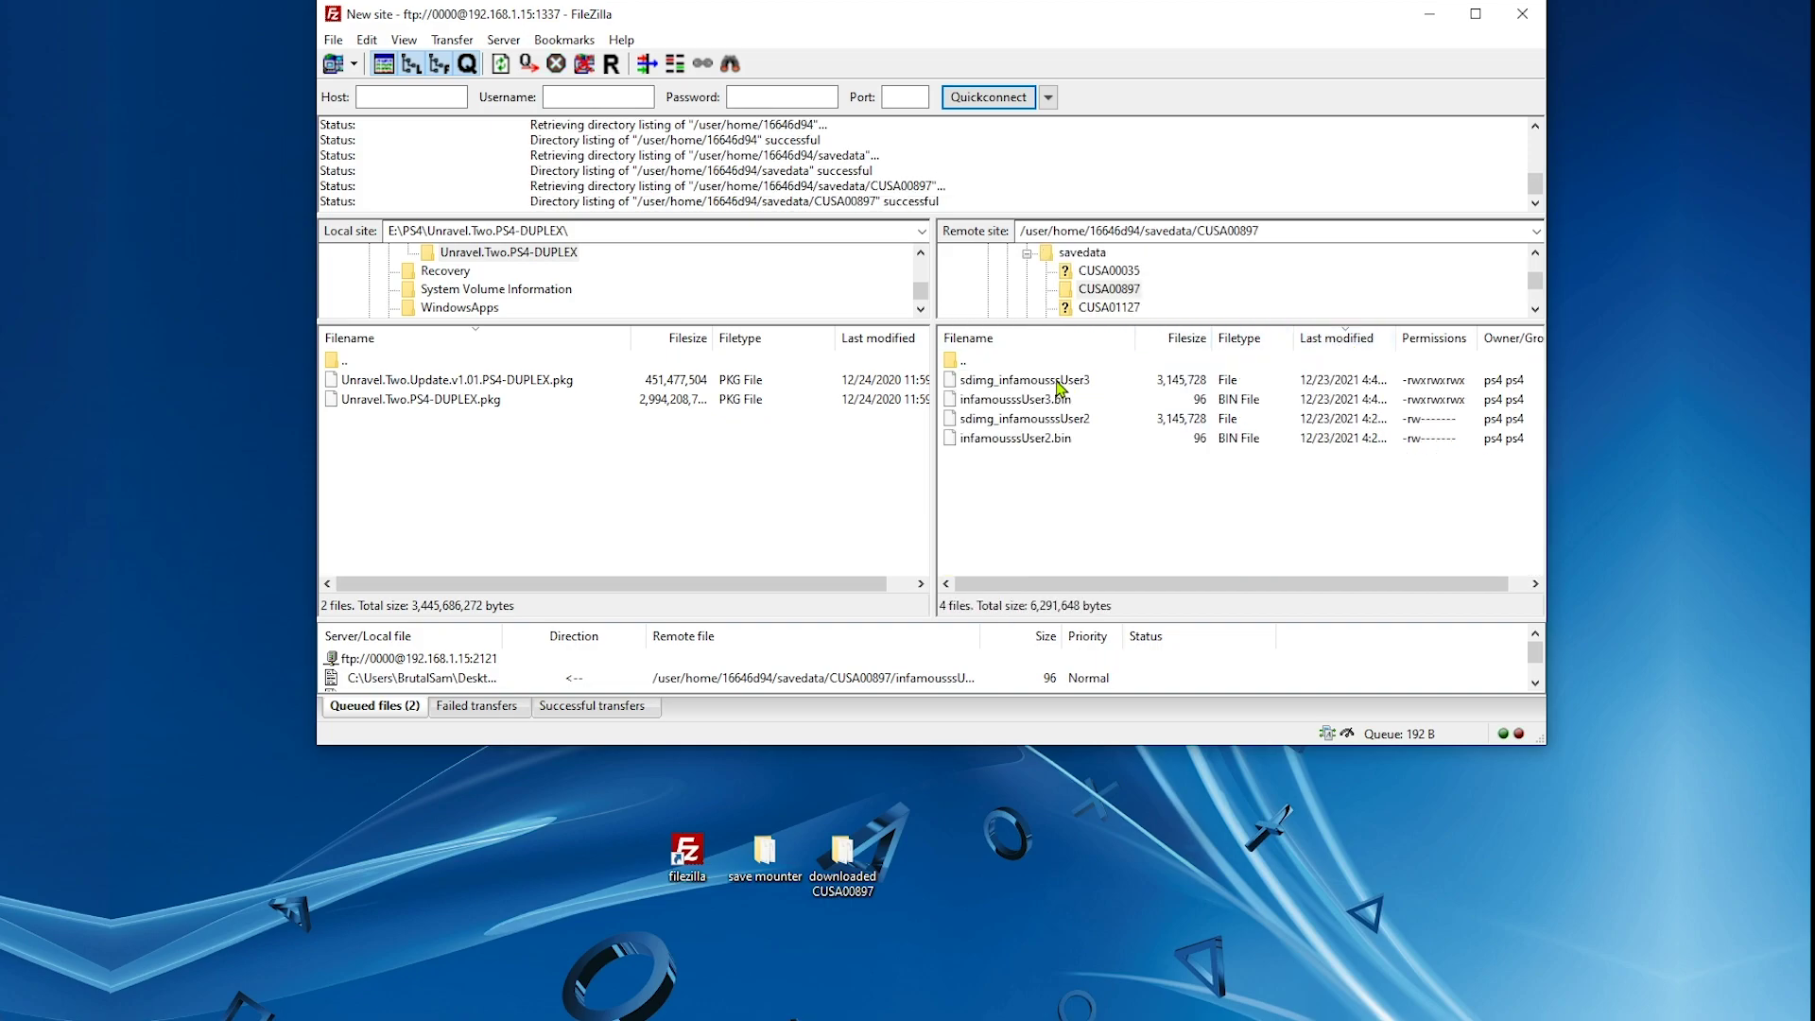
Create a desktop folder named 'original saves' and open it
right_click(935, 849)
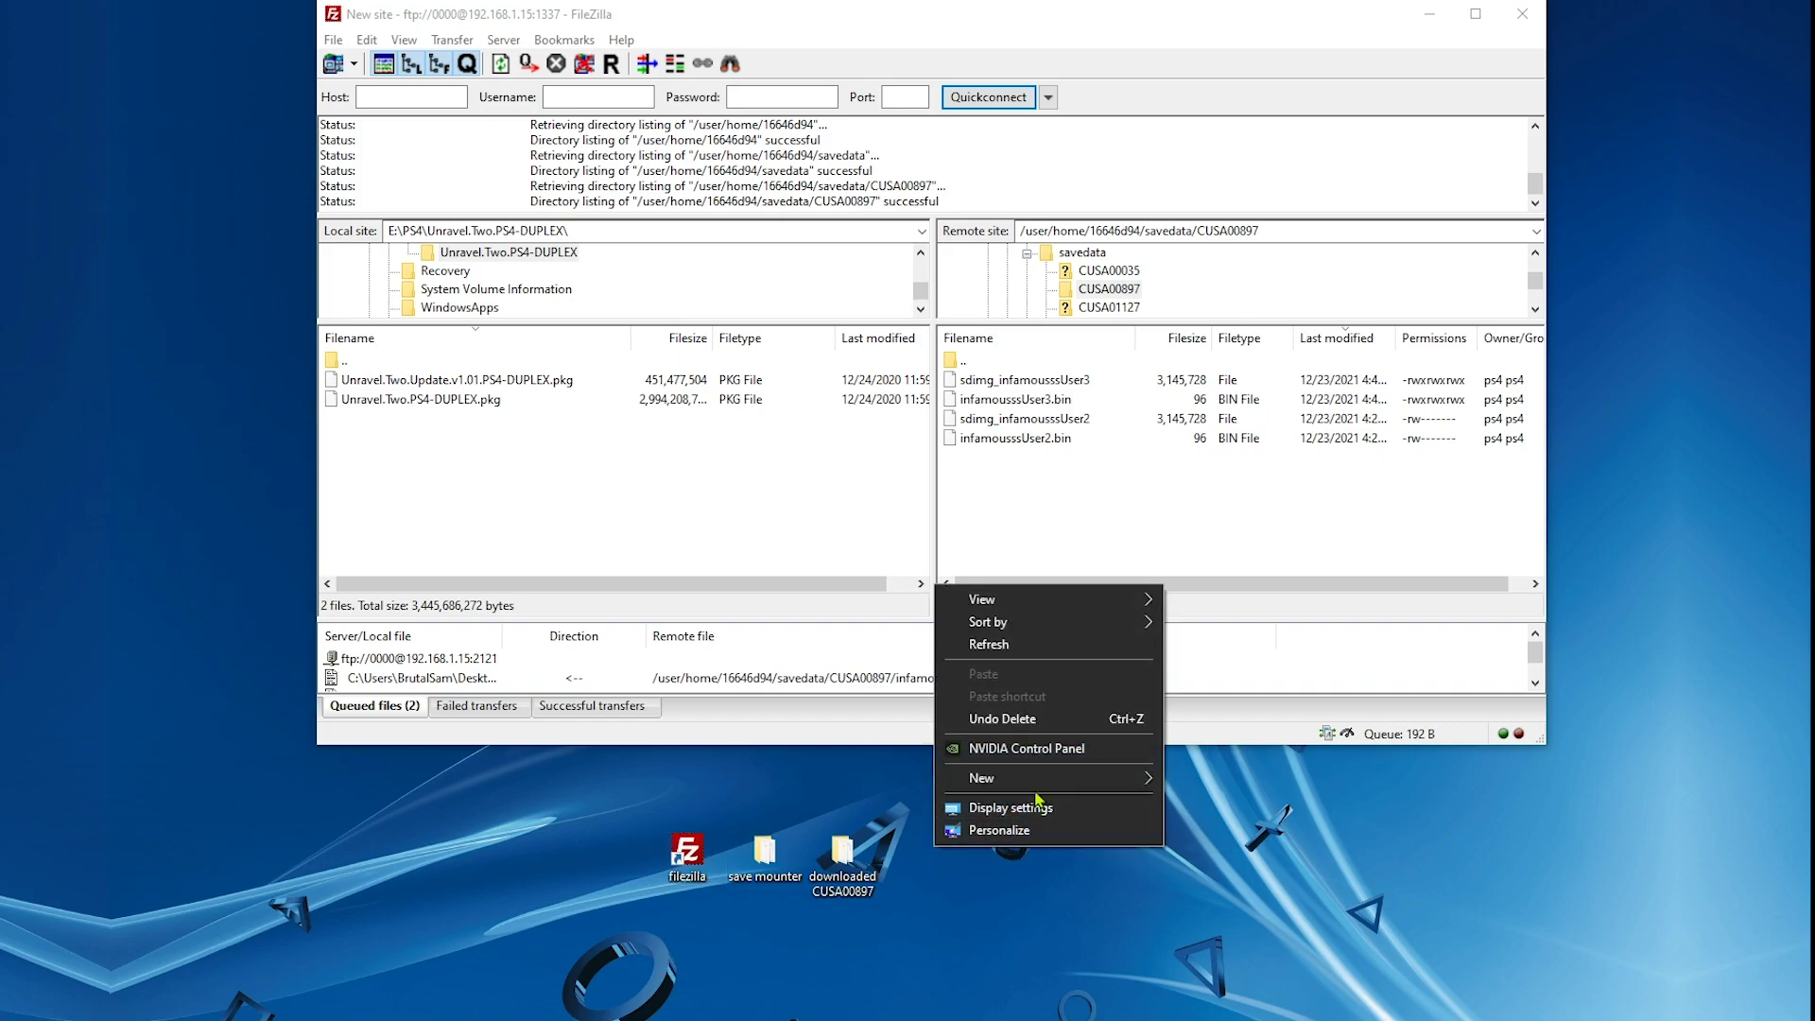
mouse_move(1039, 786)
left_click(1193, 788)
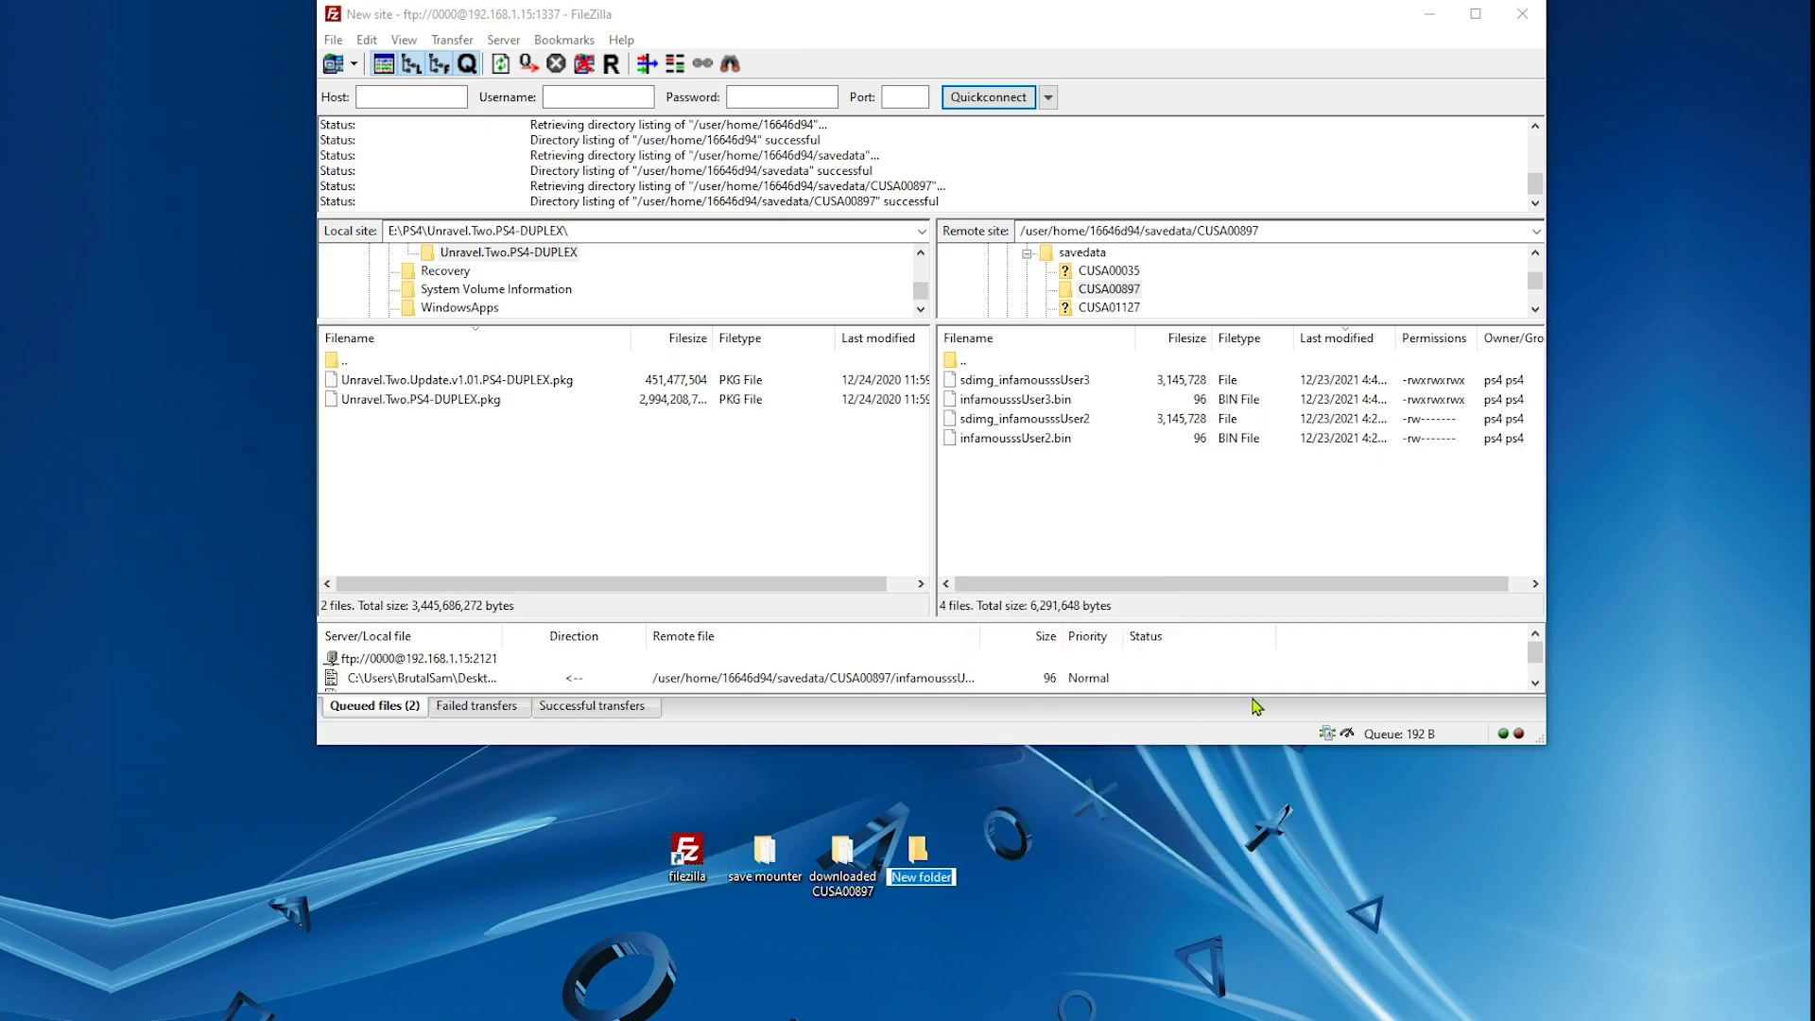
type("original saves")
key("Return")
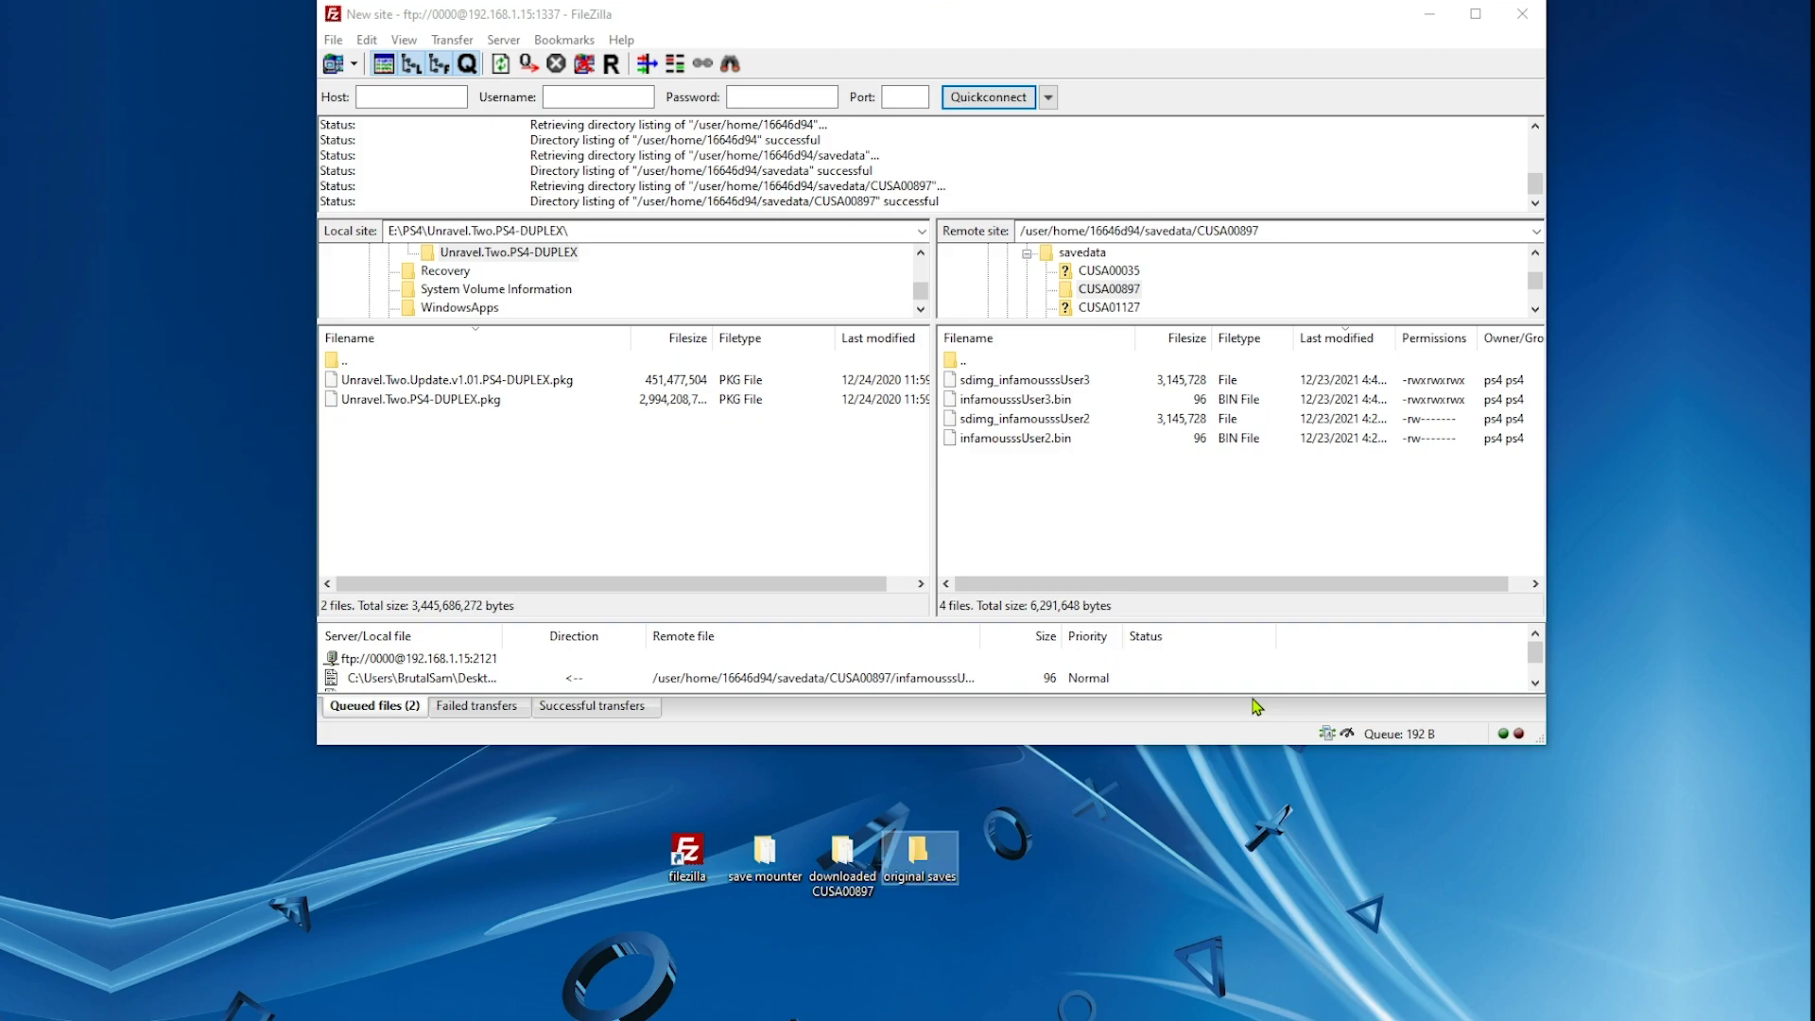
double_click(918, 853)
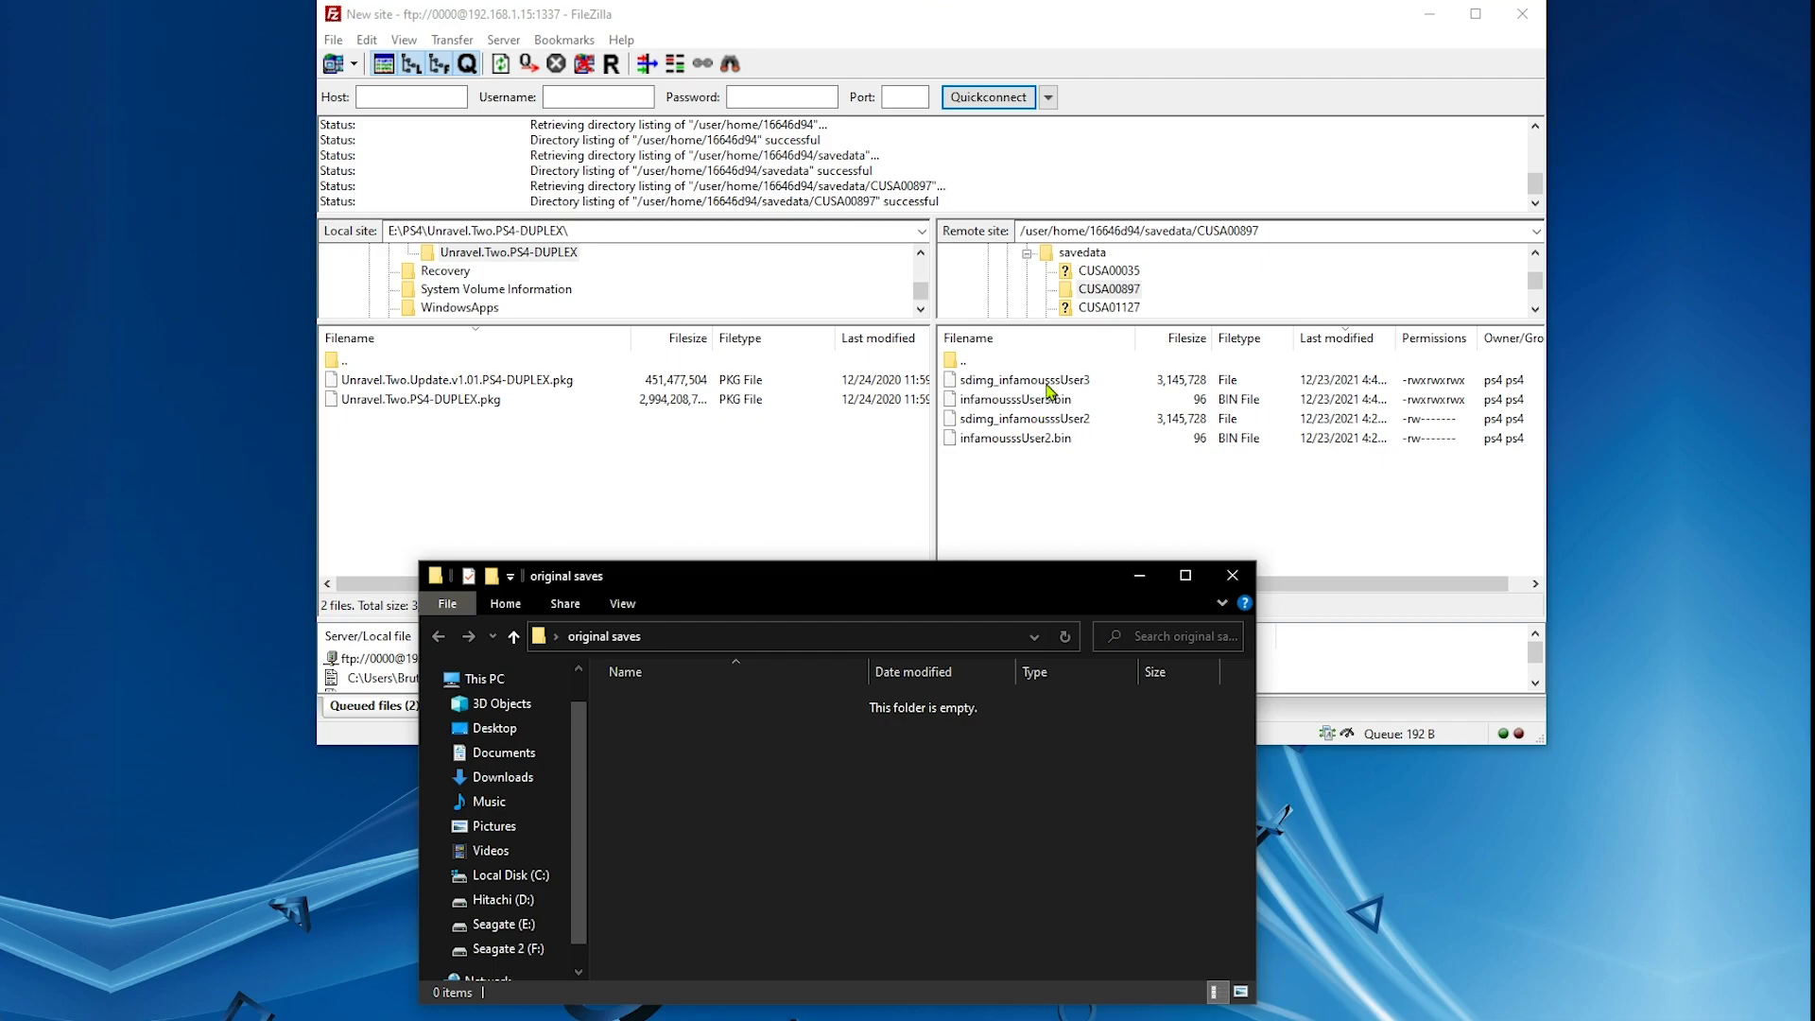
Download sdimg_infamousssUser3 and infamousssUser3.bin into the 'original saves' folder
left_click(1049, 390)
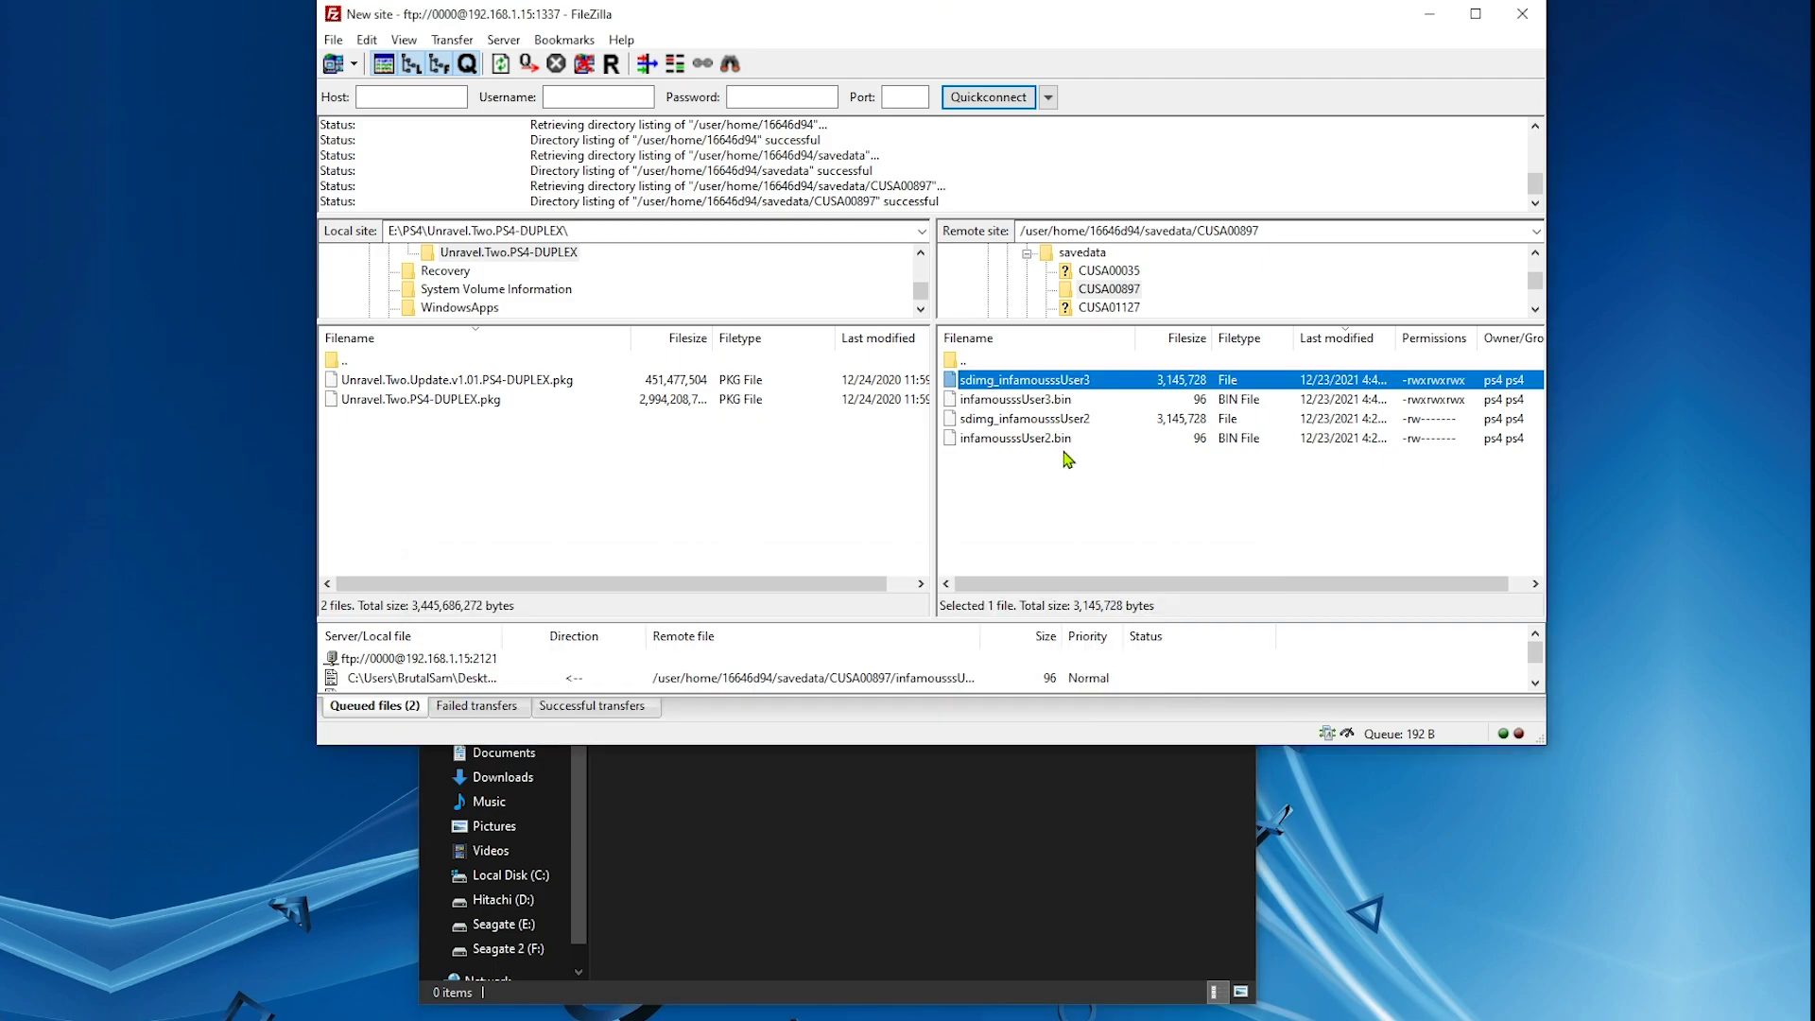
left_click(1049, 401, "shift")
left_click_drag(1049, 404, 983, 847)
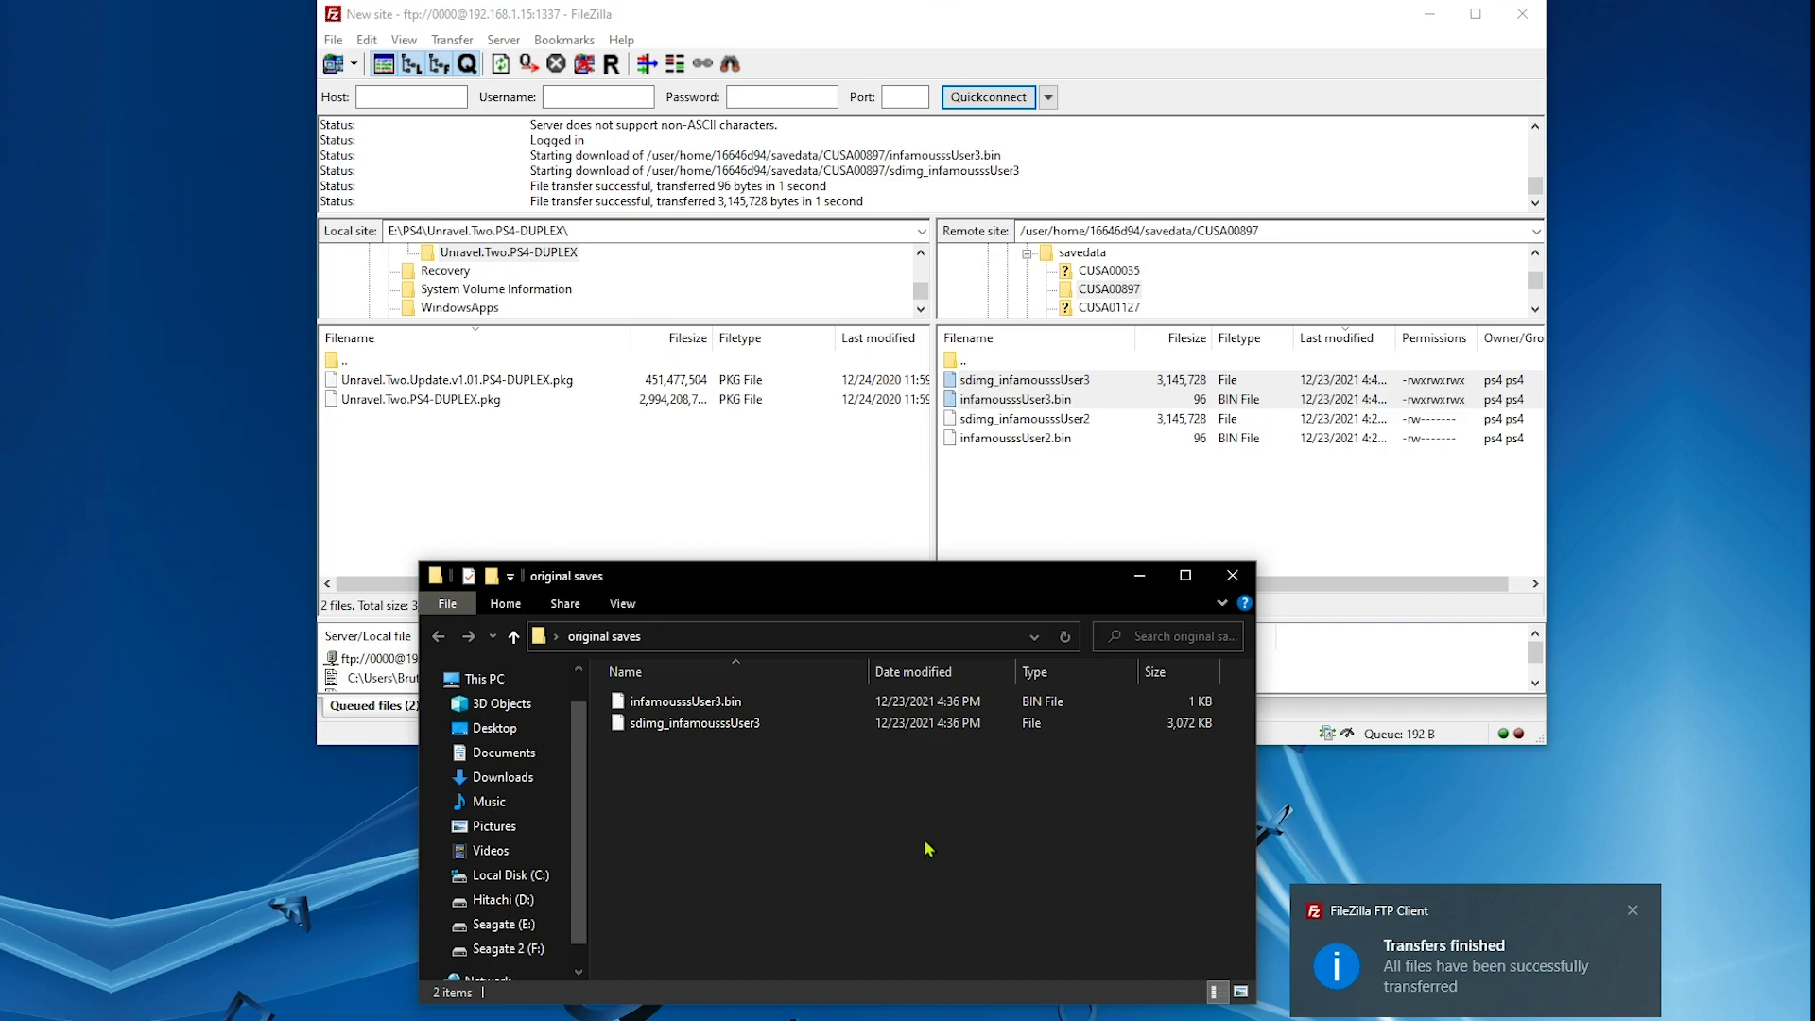
left_click(1231, 588)
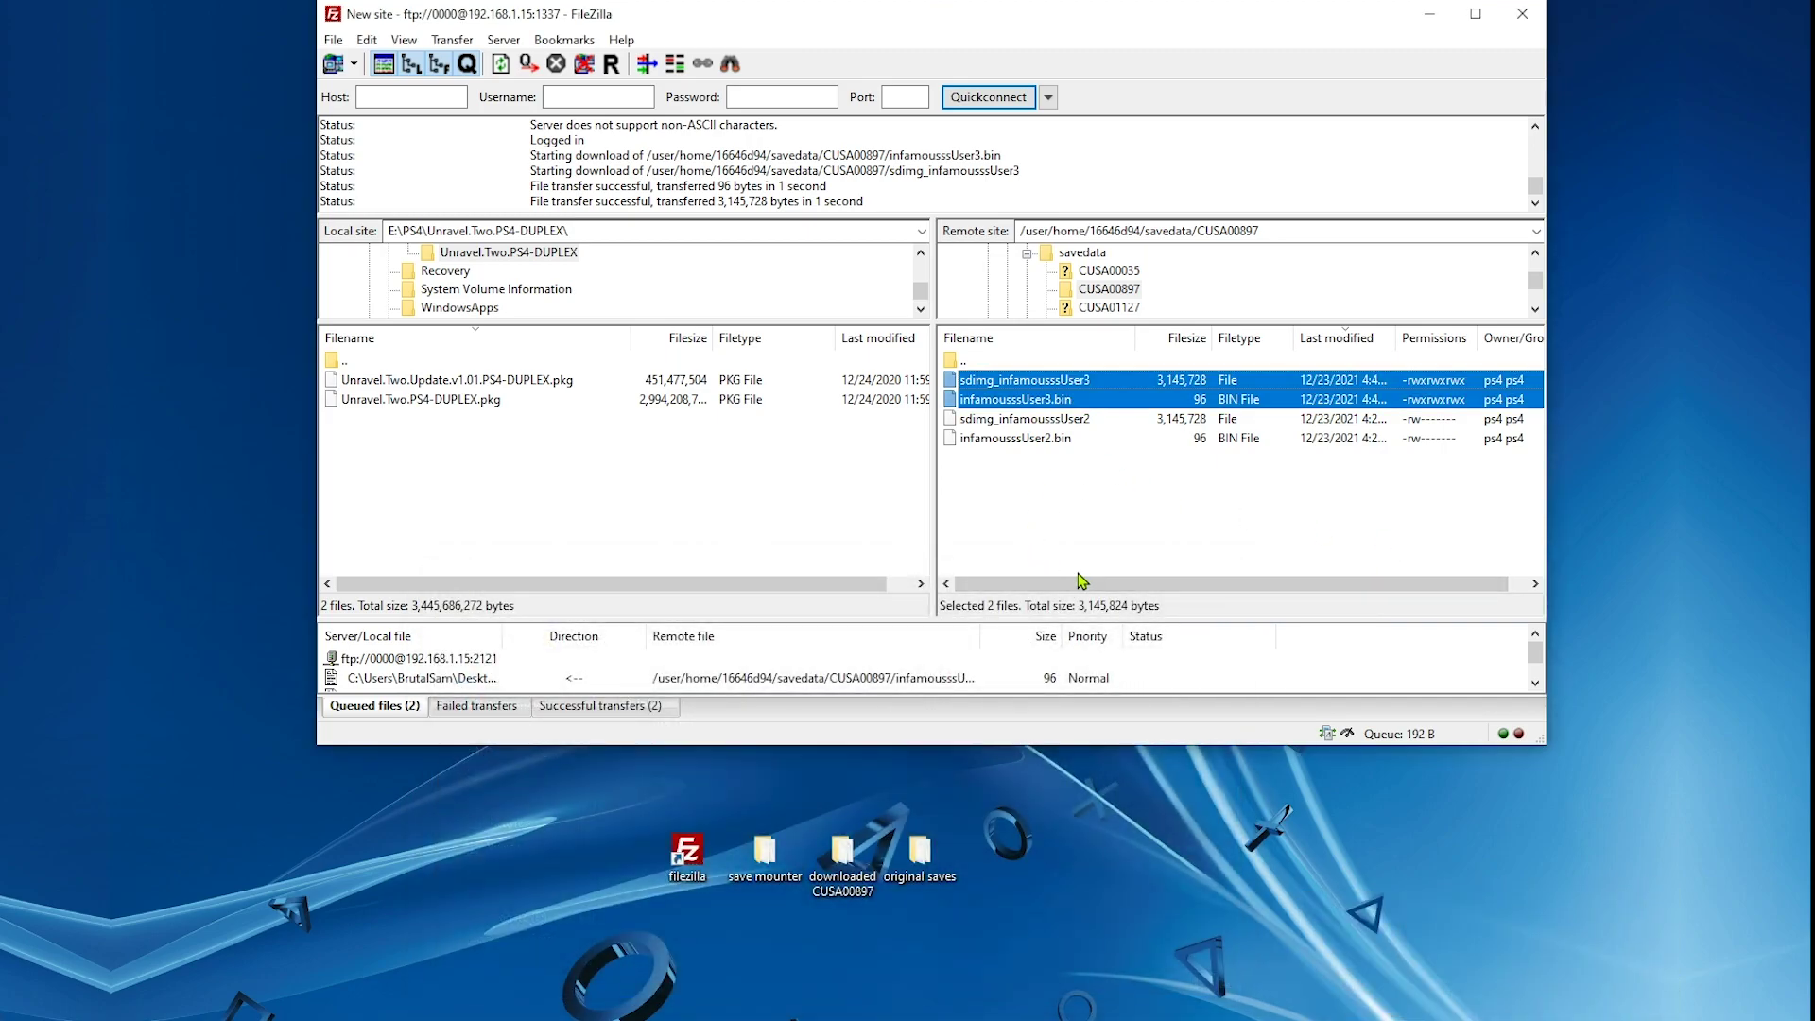
Launch PS4 Save Mounter from the desktop save mounter folder
left_click(1158, 553)
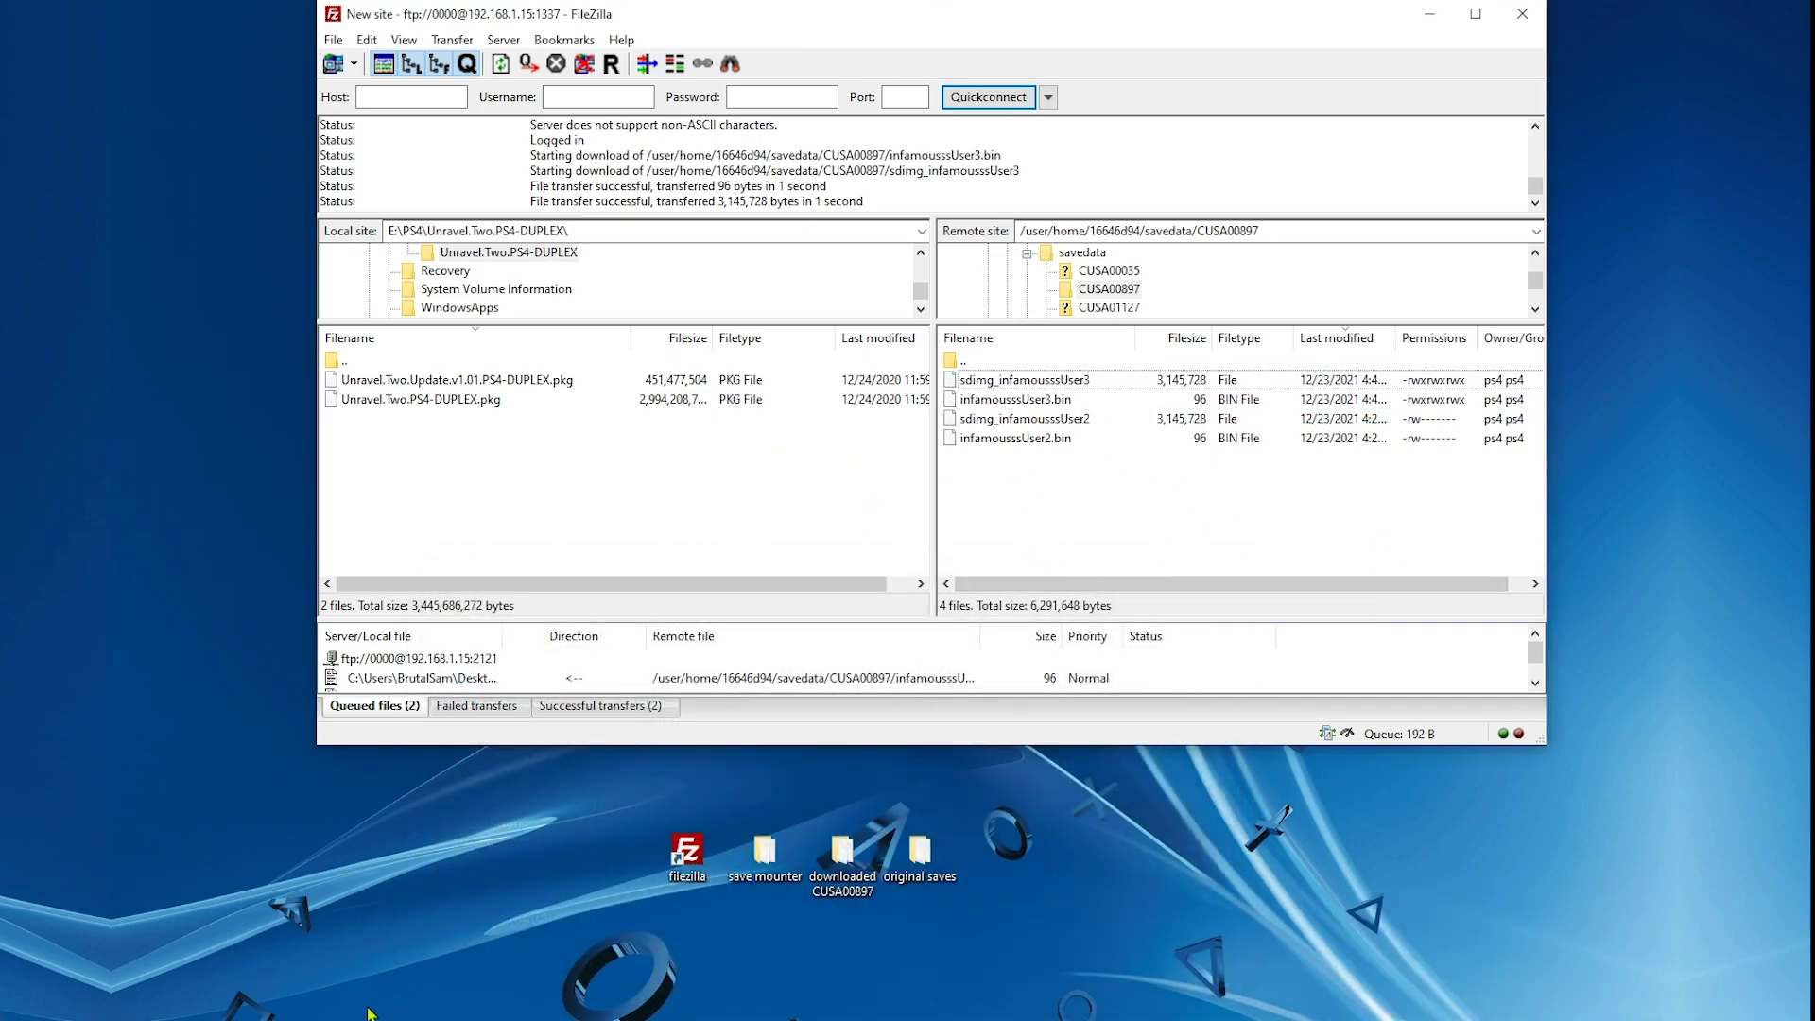
left_click(770, 862)
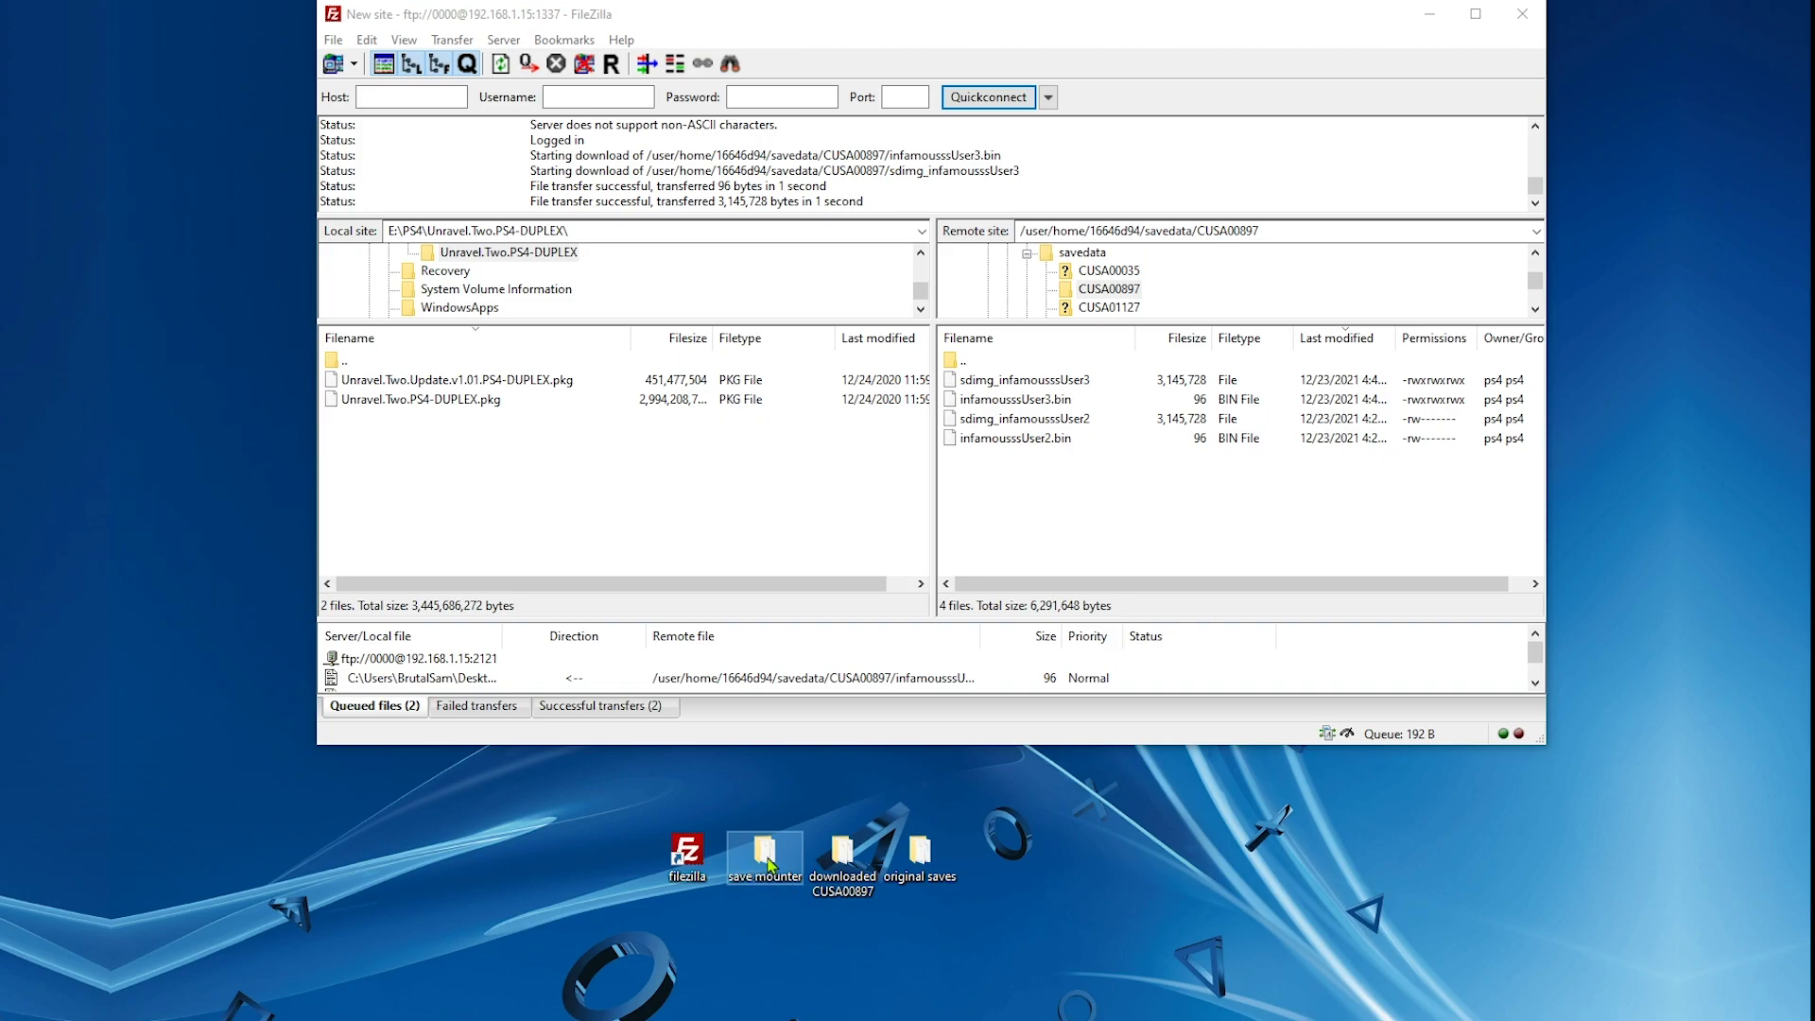
double_click(770, 862)
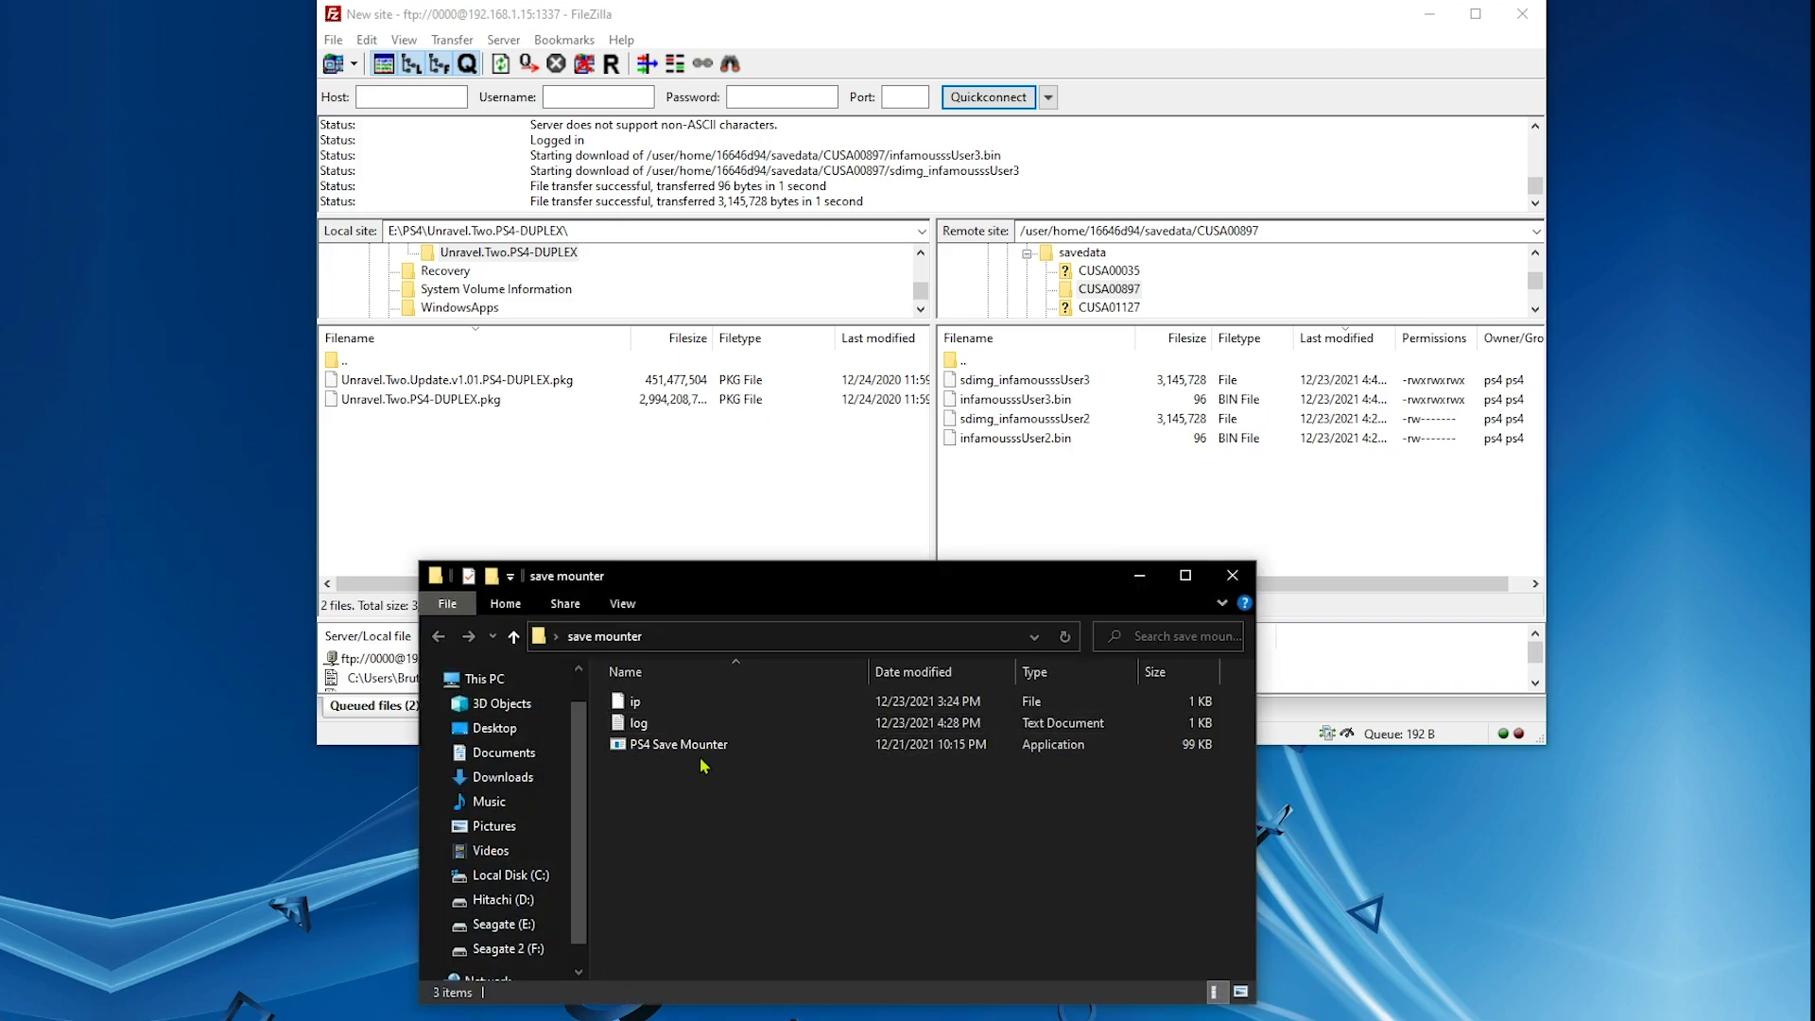
left_click(696, 747)
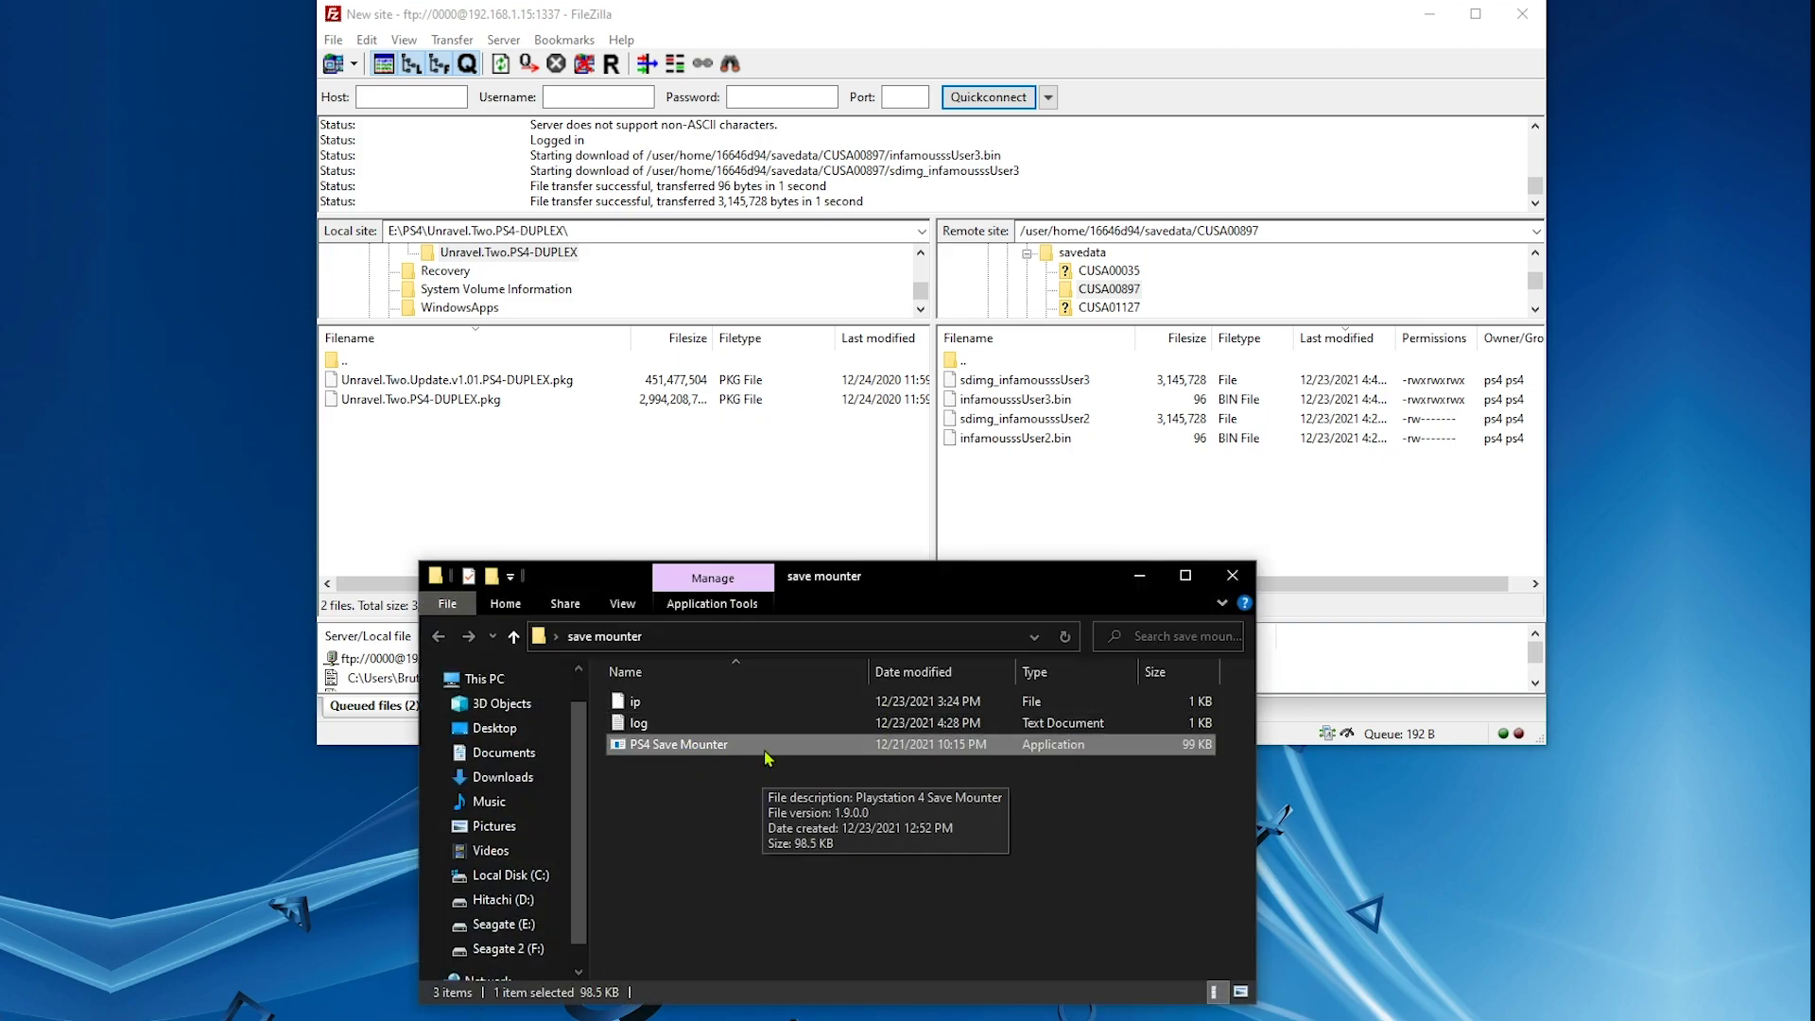
double_click(771, 752)
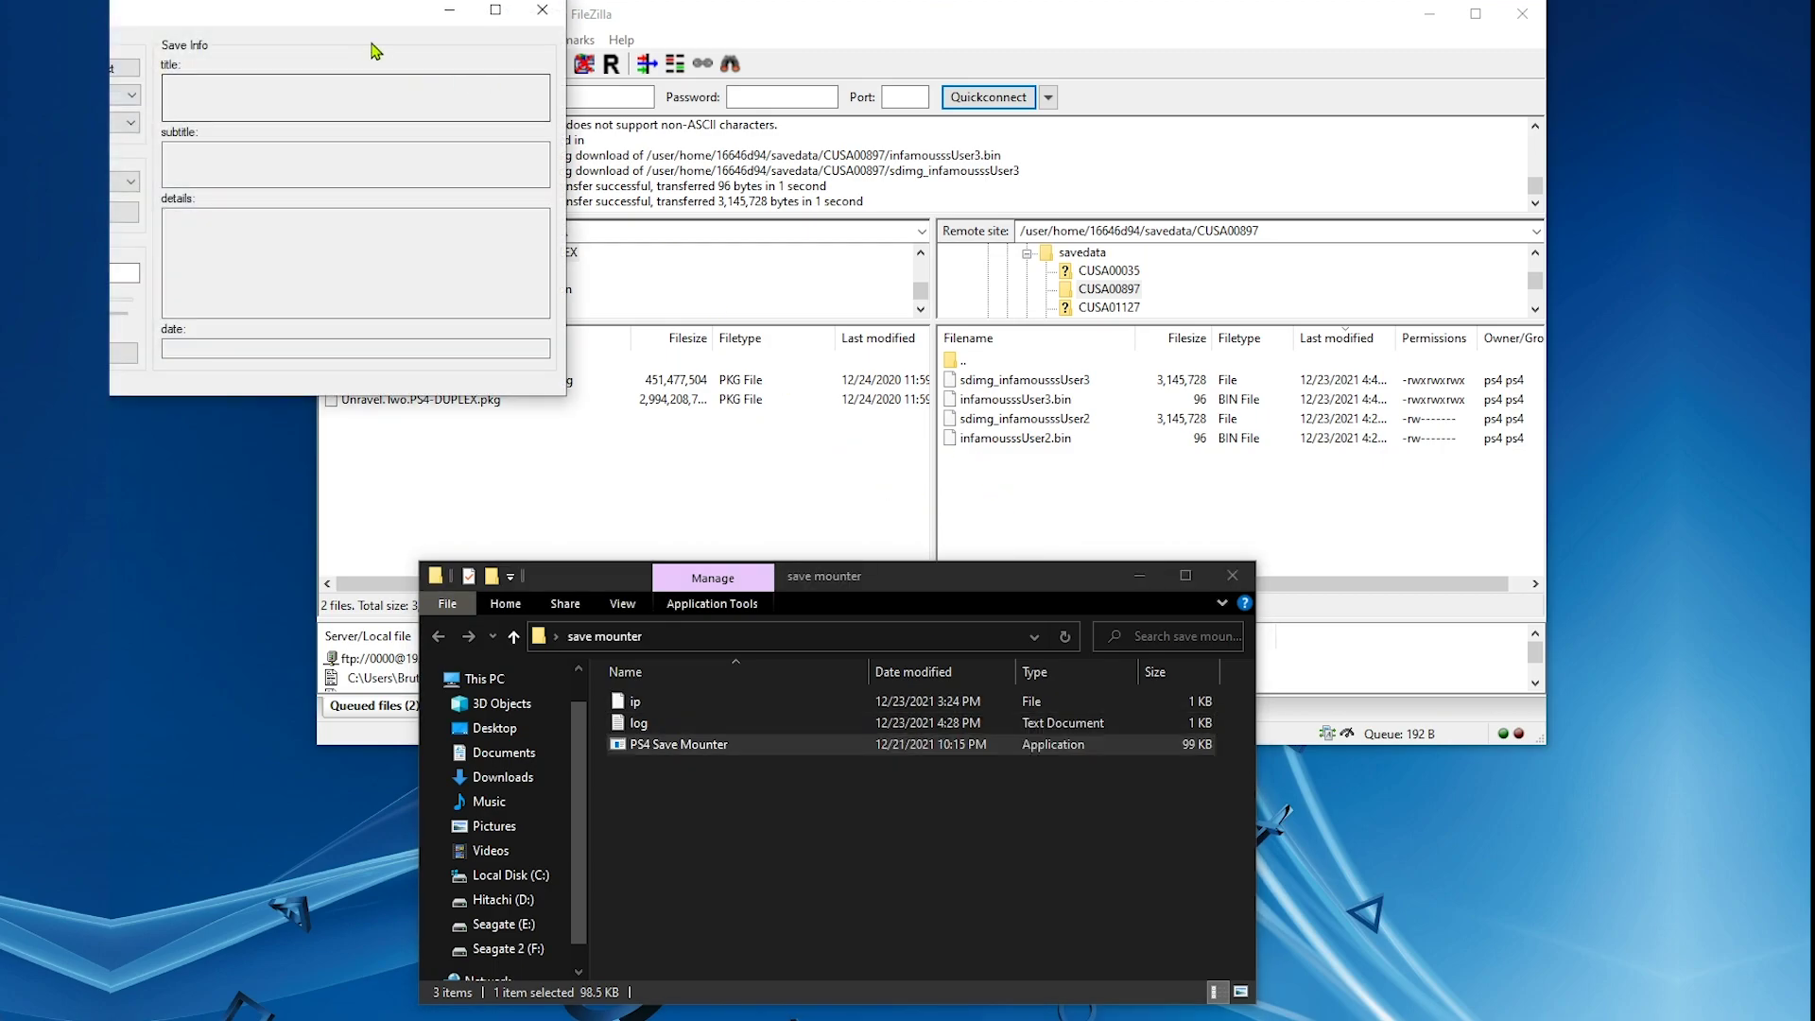
Close the save mounter folder and position Save Mounter over FileZilla
left_click_drag(370, 19, 1035, 392)
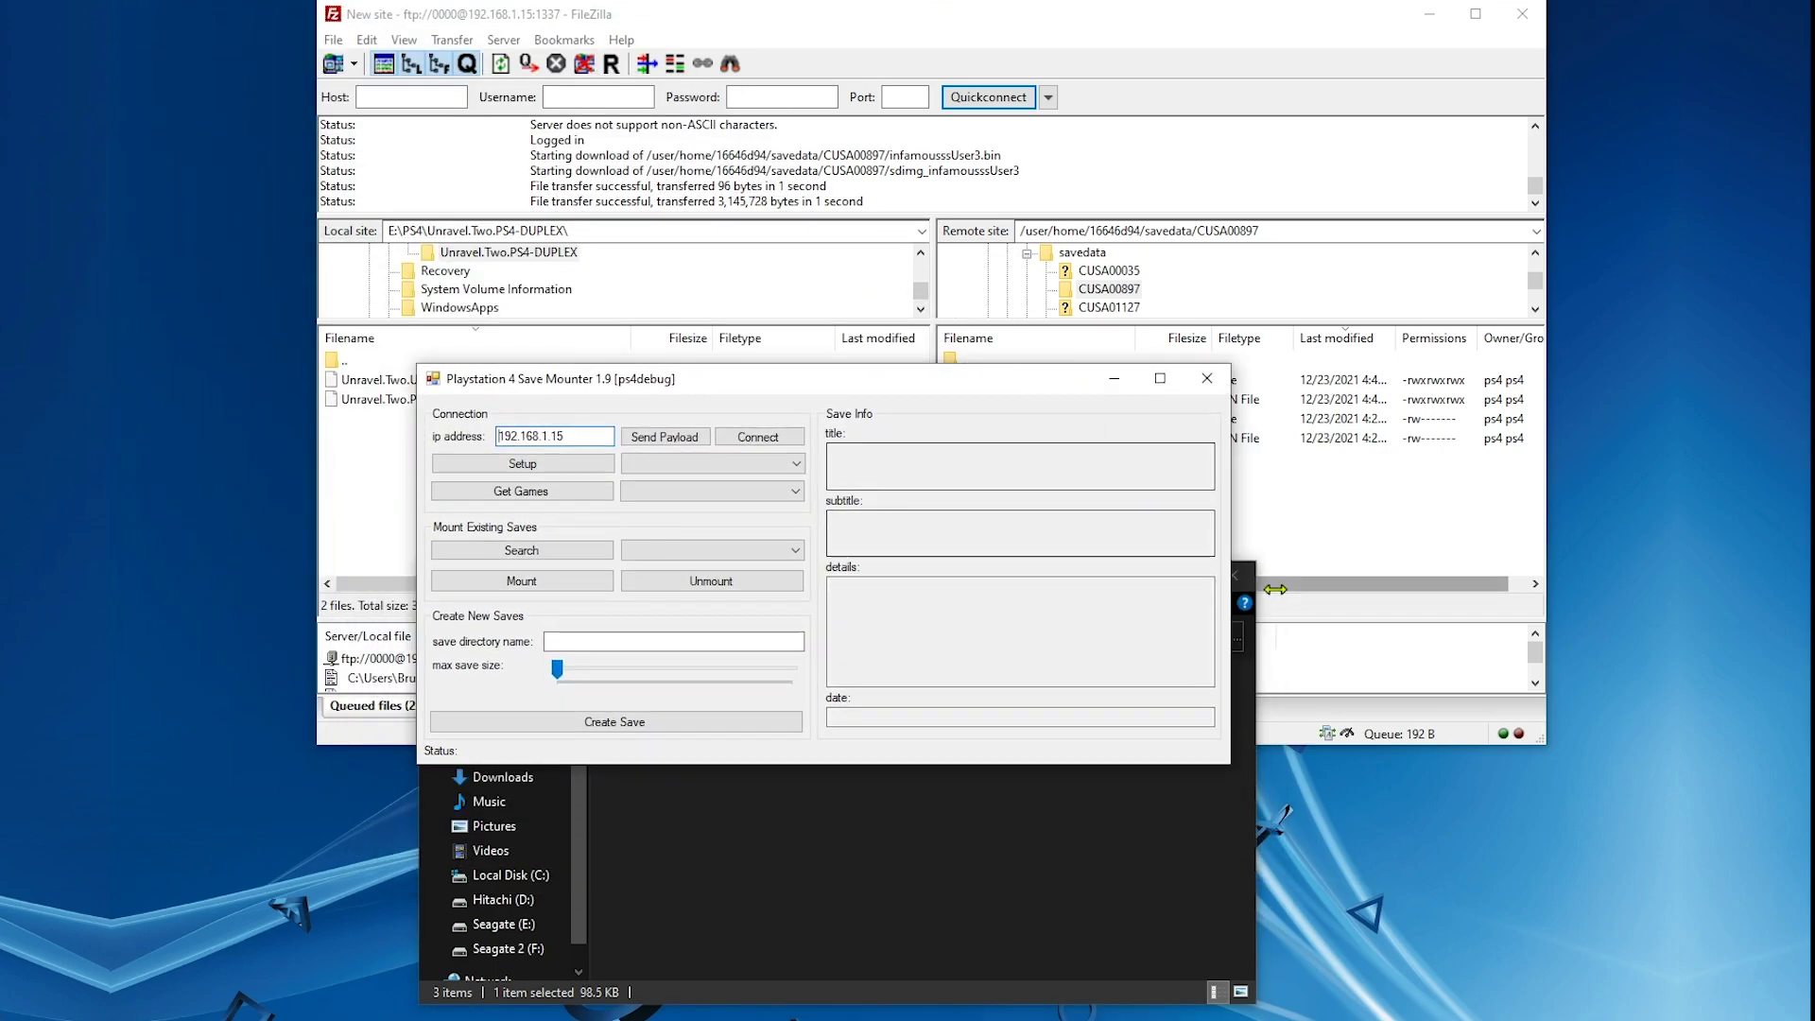
left_click(1248, 582)
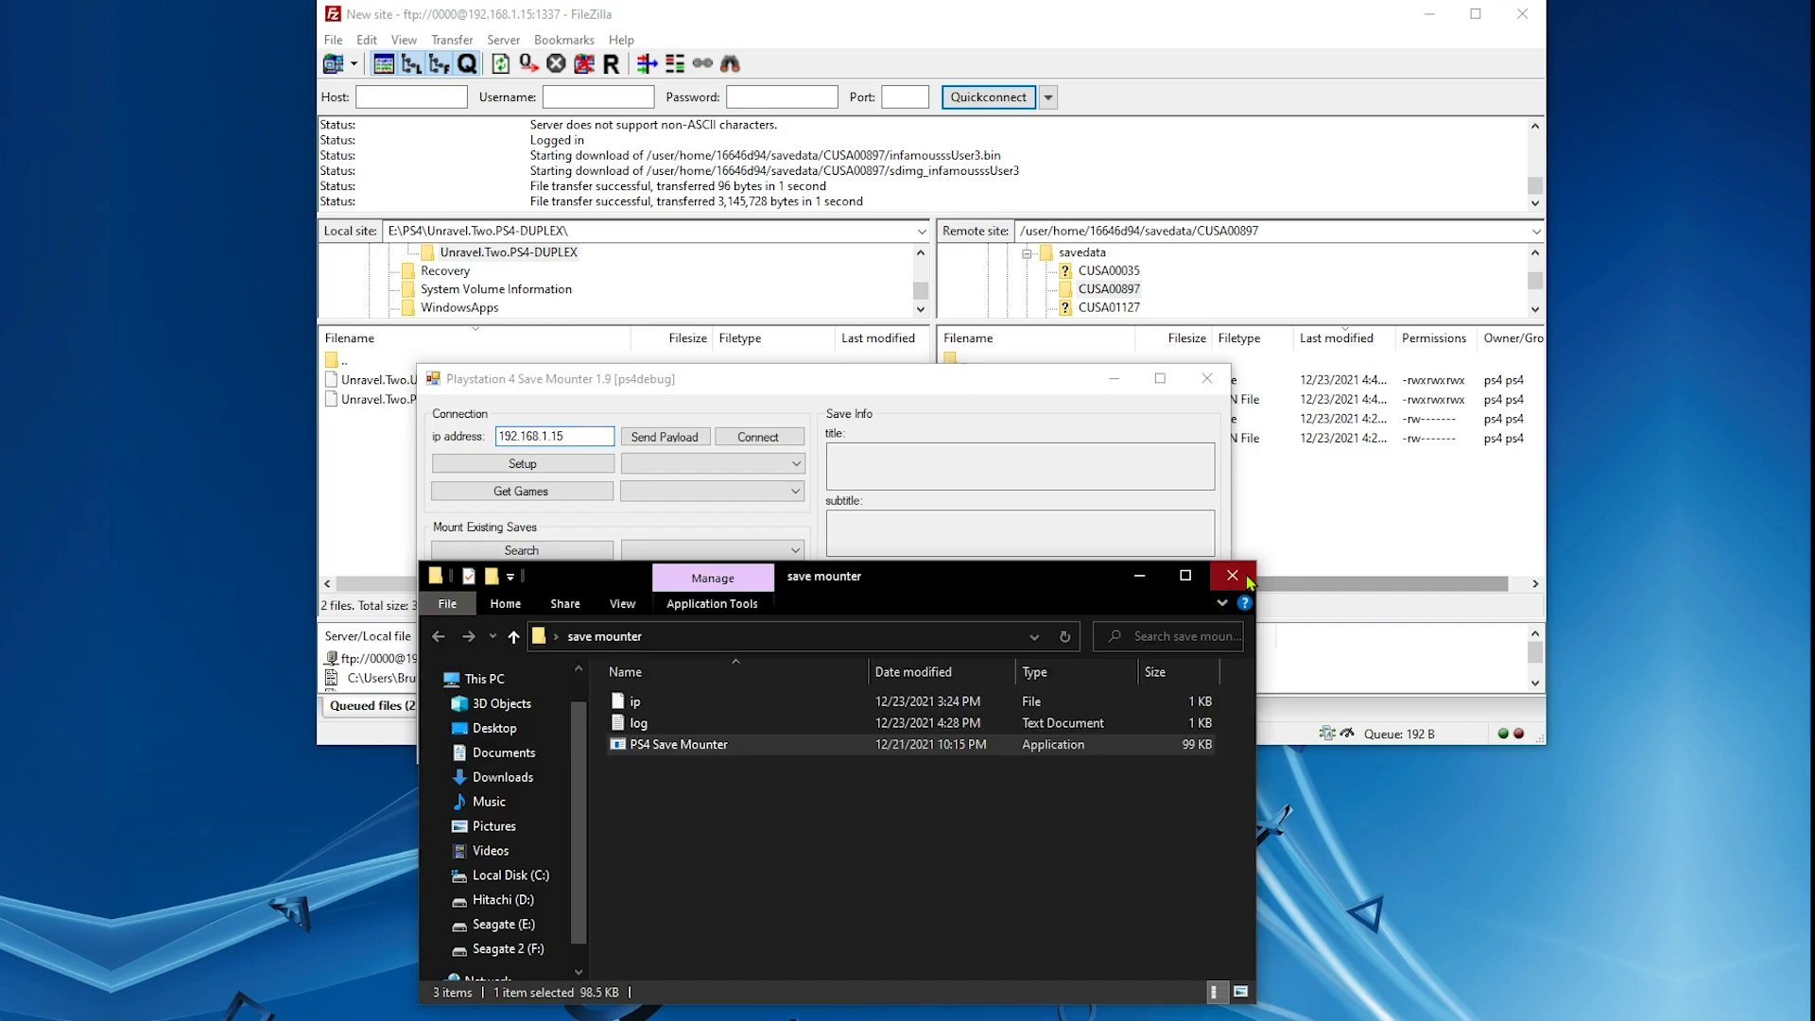
left_click(1240, 580)
left_click_drag(979, 389, 1118, 561)
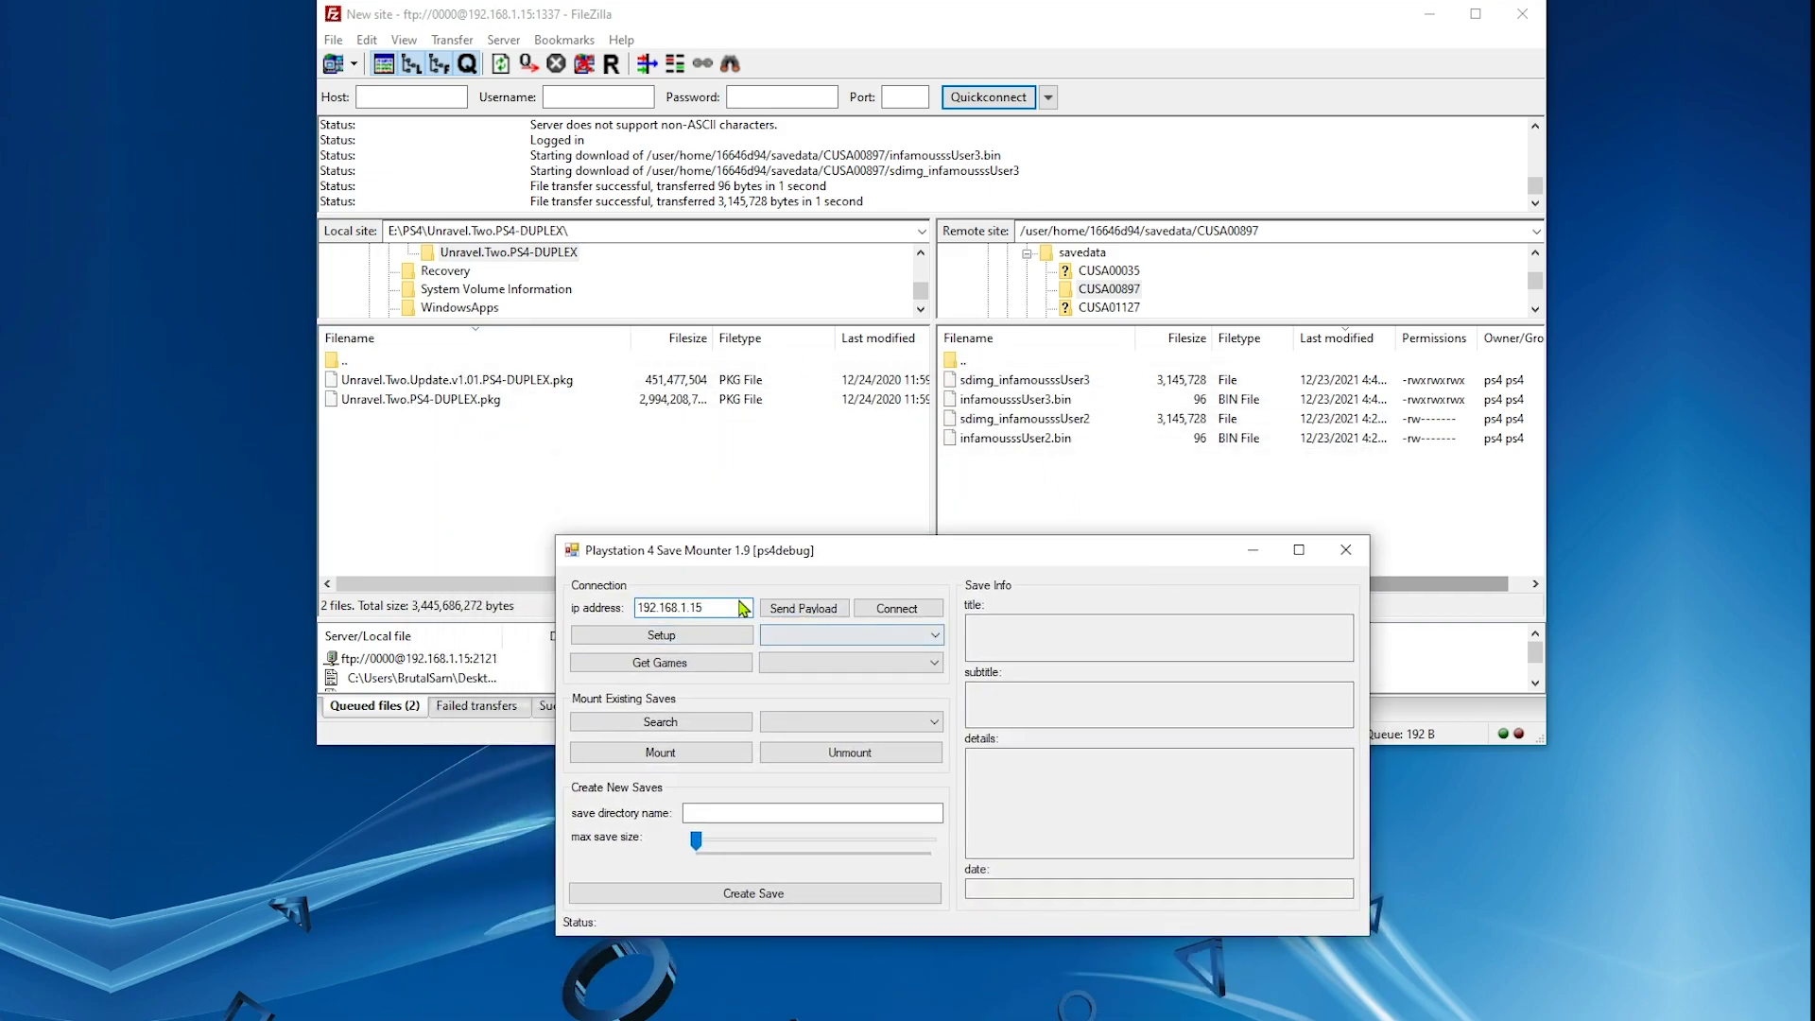
Connect Save Mounter to the PS4, run Setup with the same user, and load the games
left_click(914, 611)
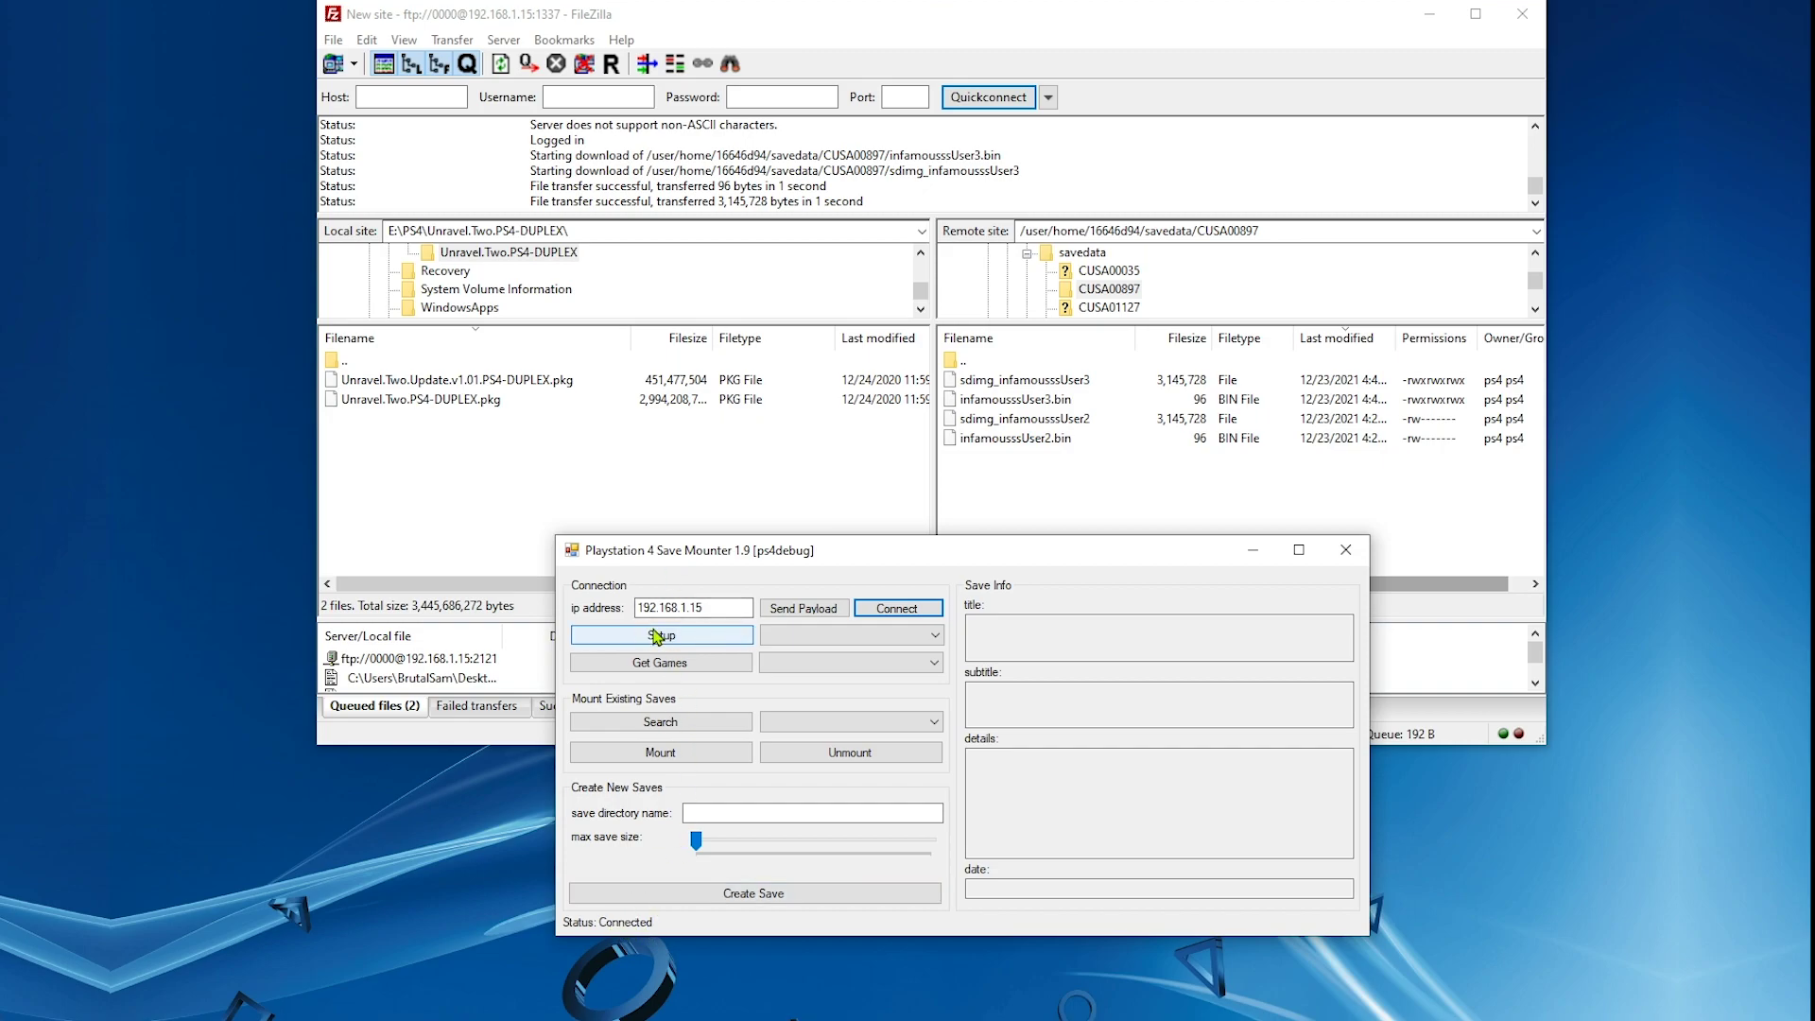
left_click(678, 643)
left_click(851, 635)
left_click(832, 652)
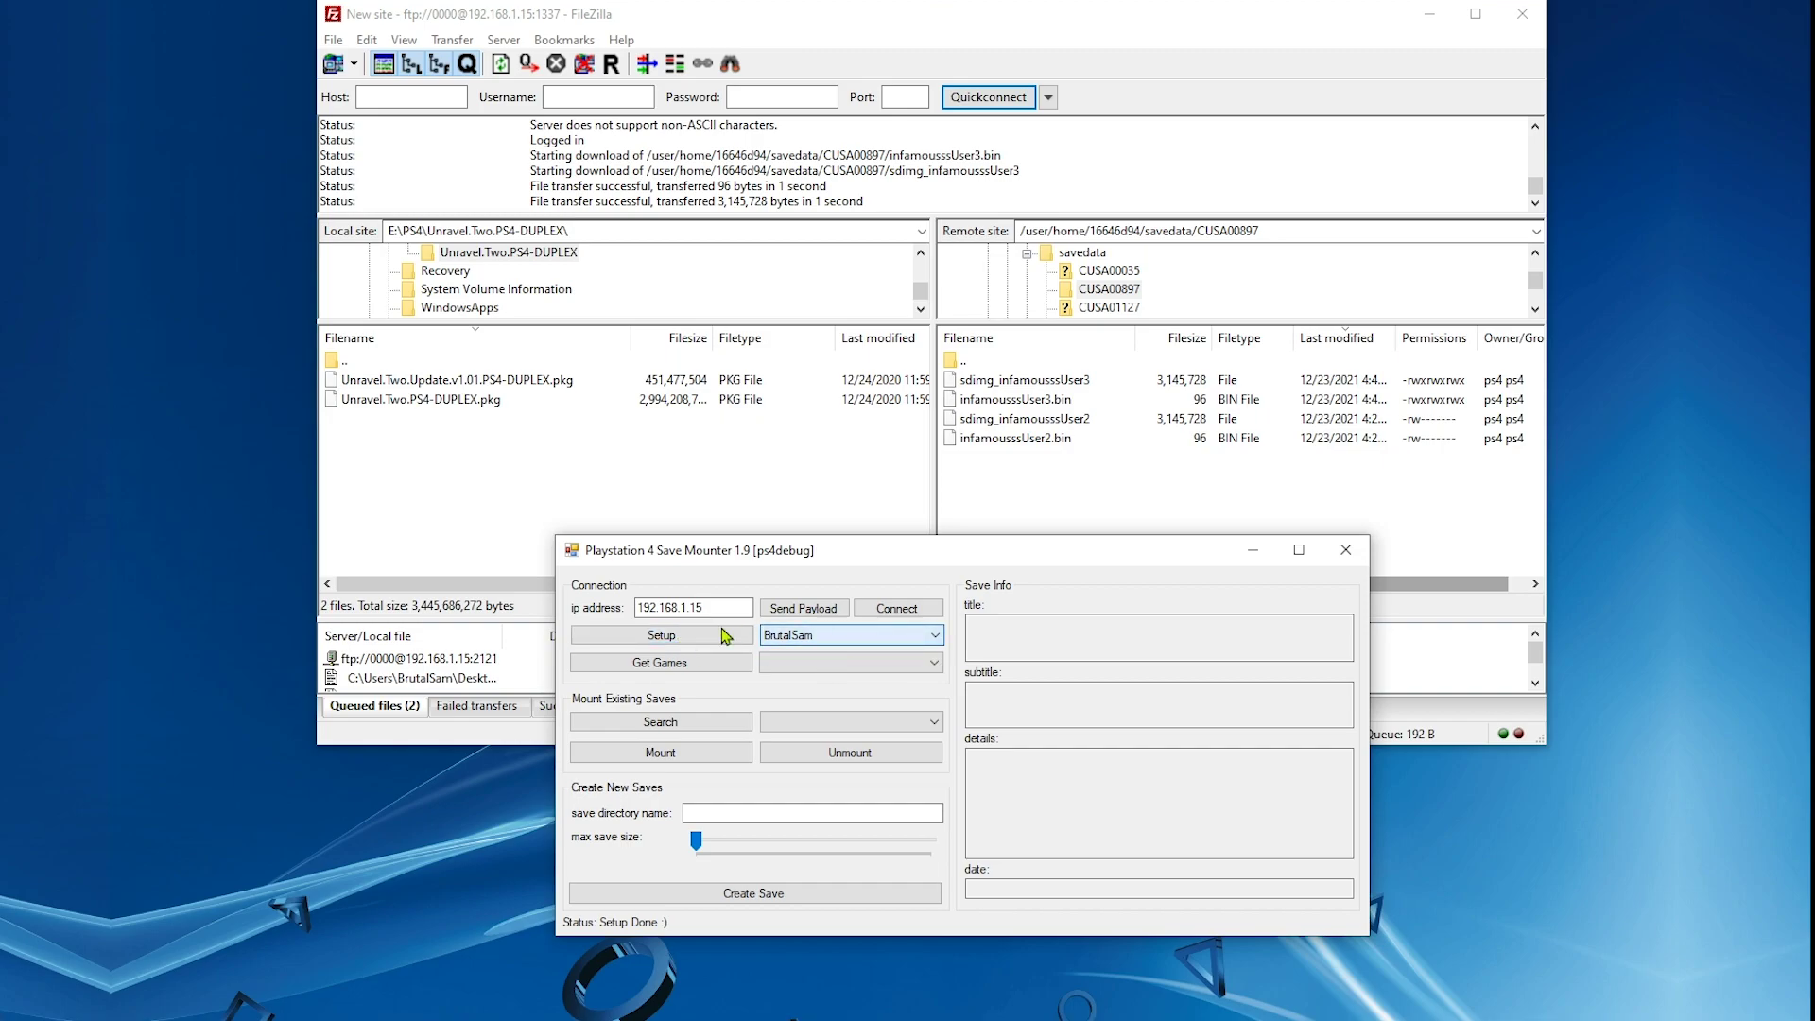
left_click(693, 673)
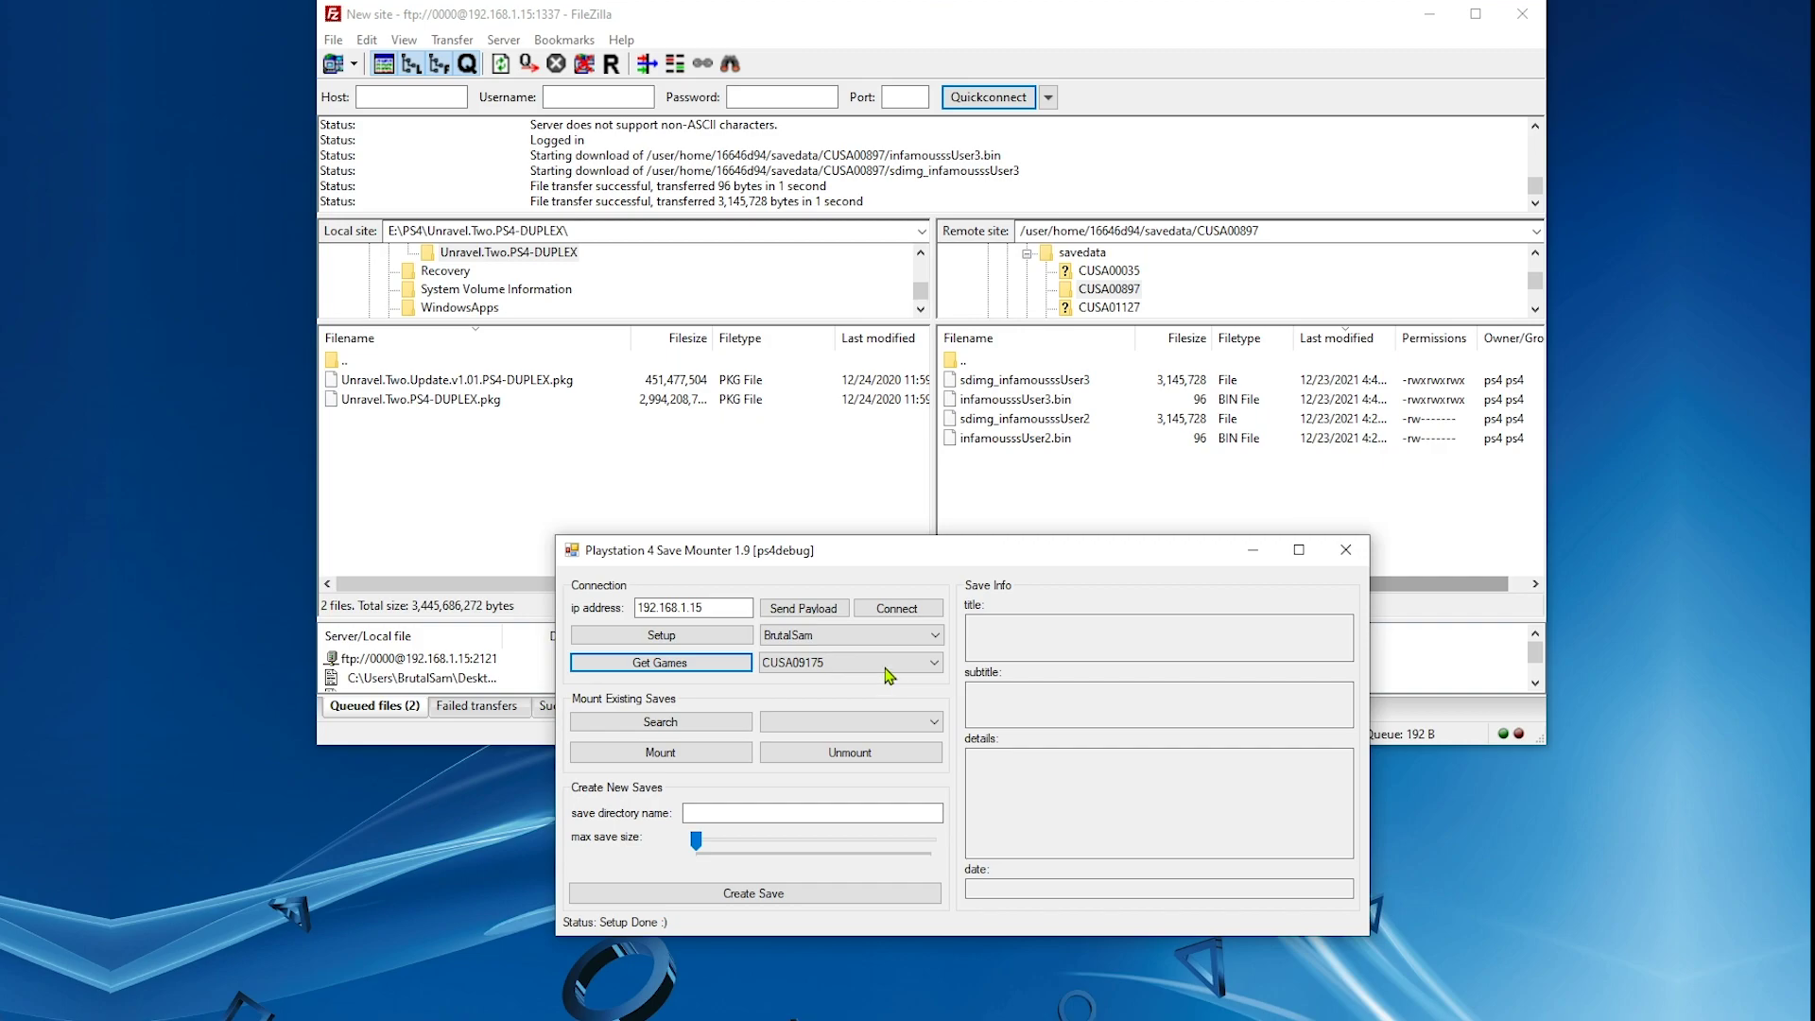
Choose game CUSA00897 and search for its save directories
left_click(852, 663)
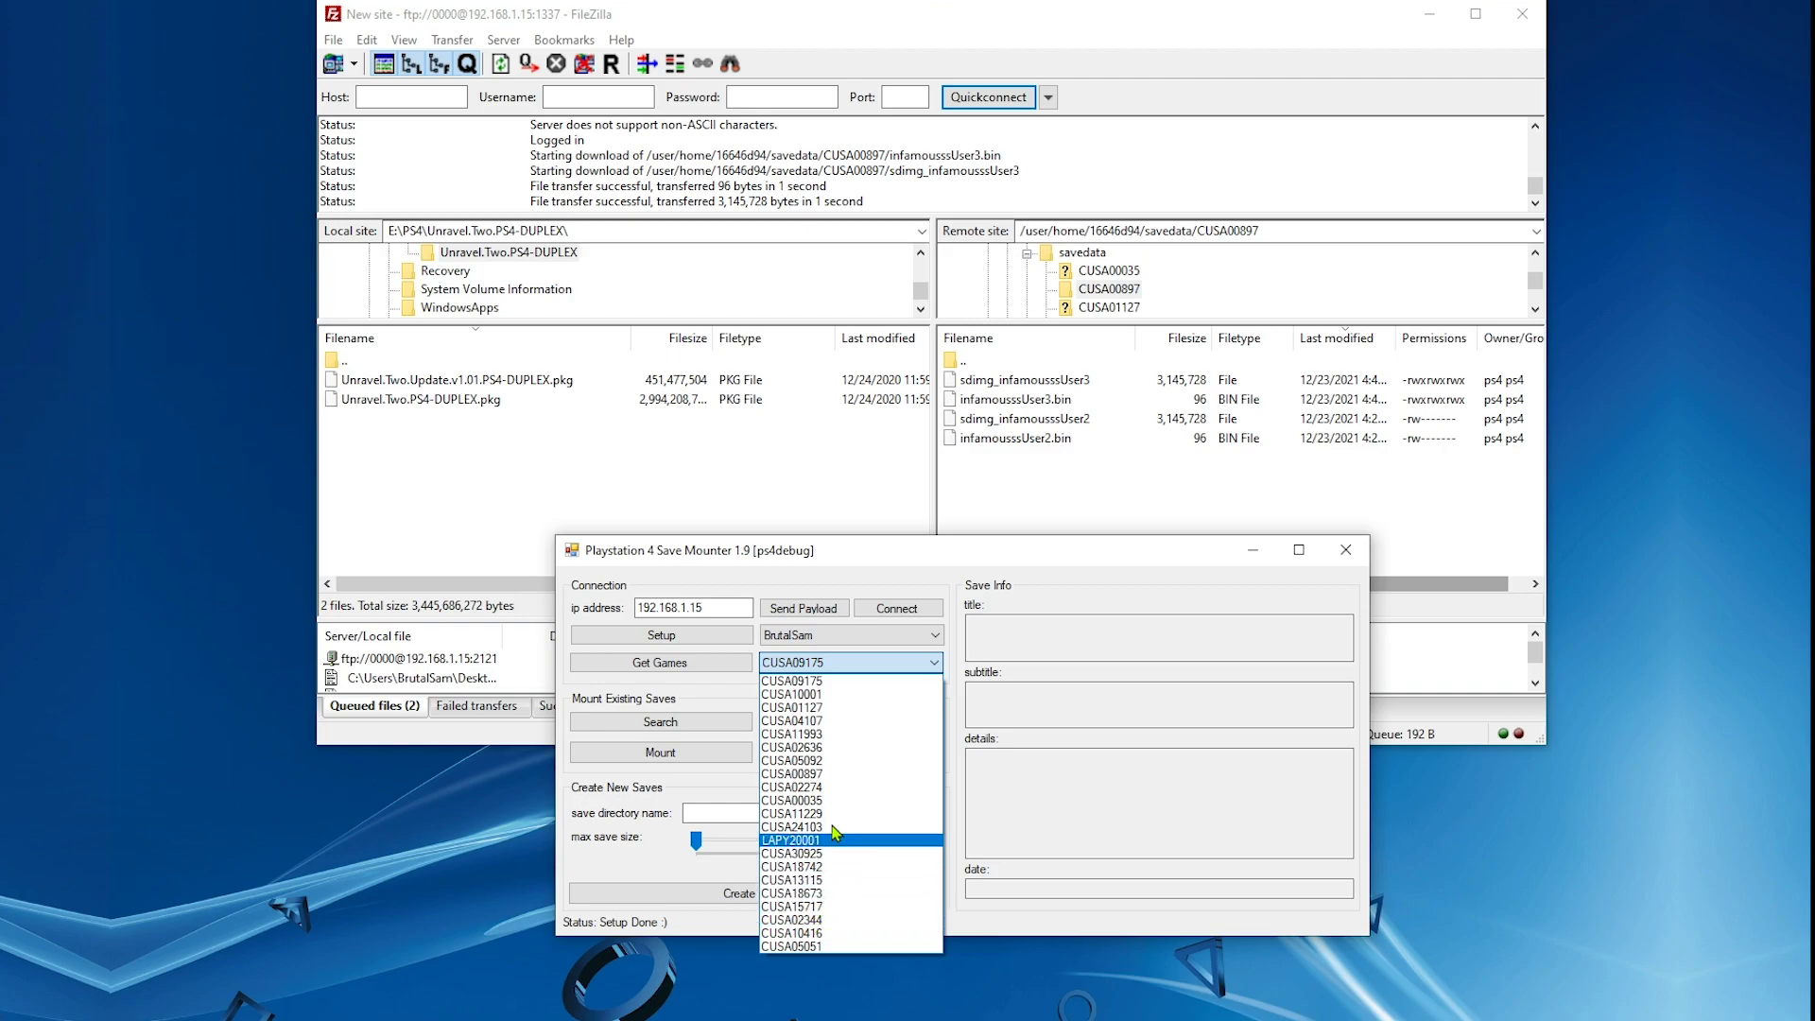
left_click(835, 774)
left_click(679, 724)
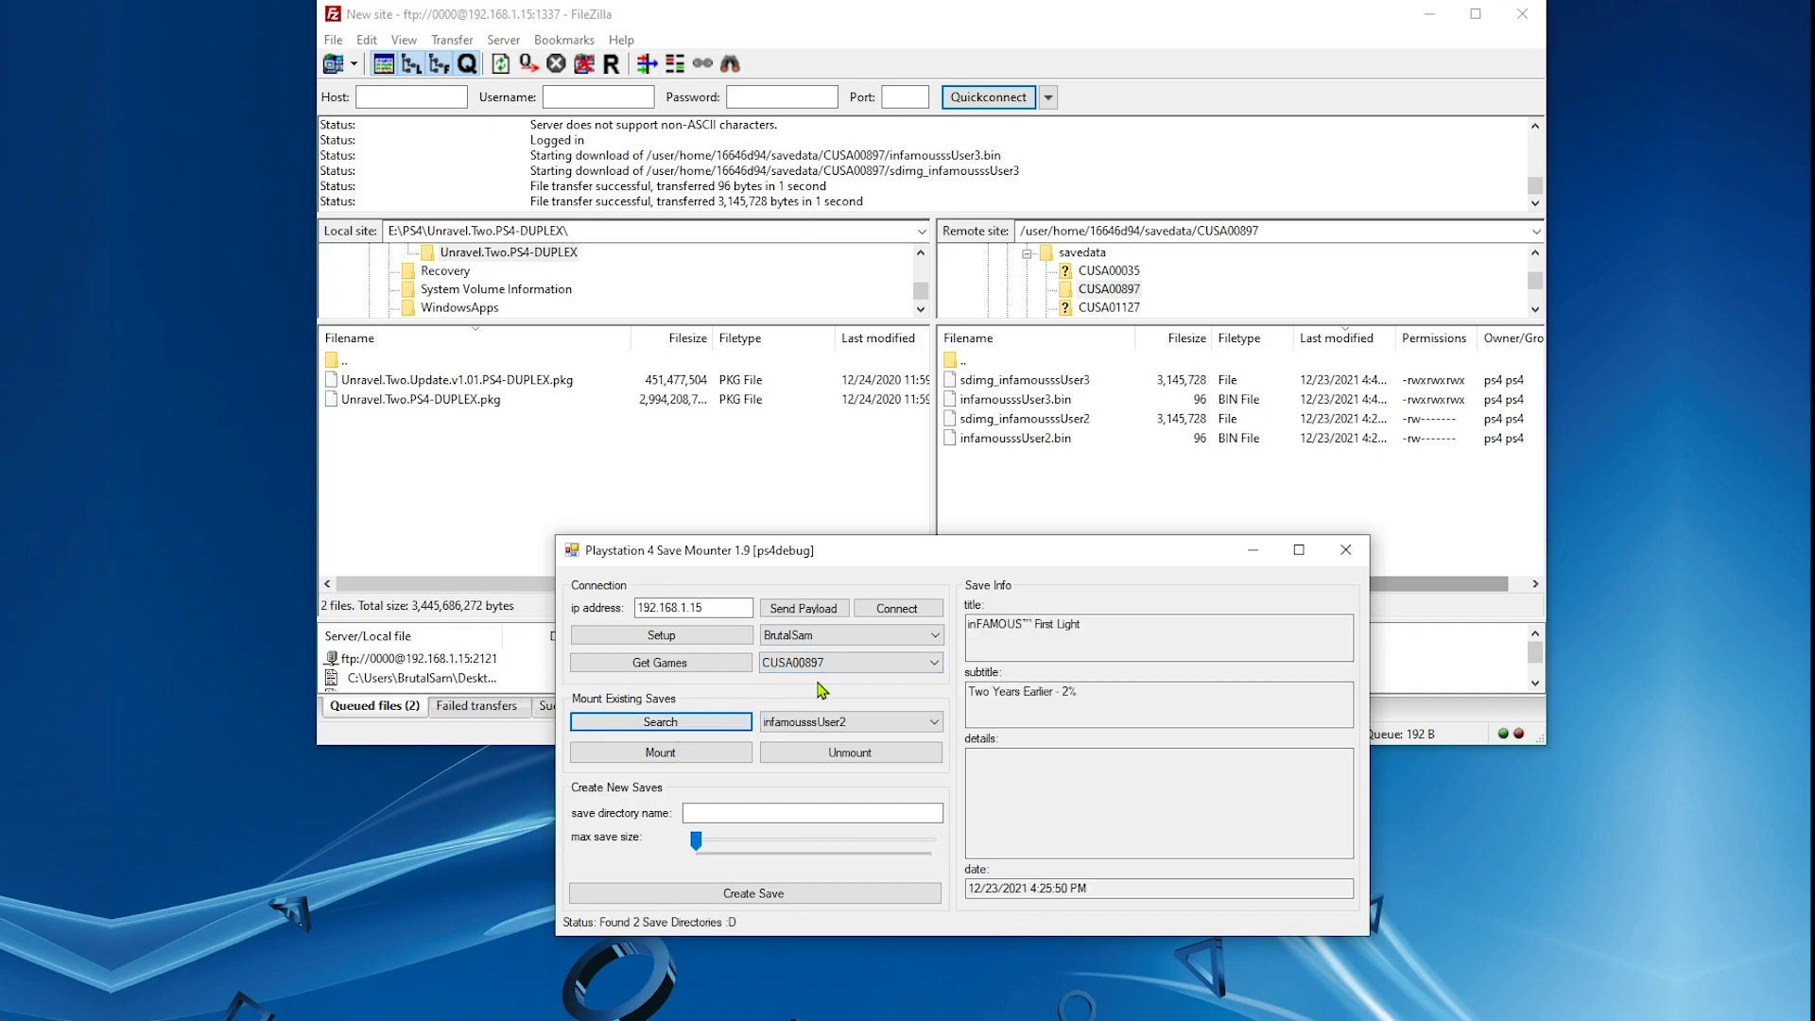
left_click_drag(1103, 639, 974, 632)
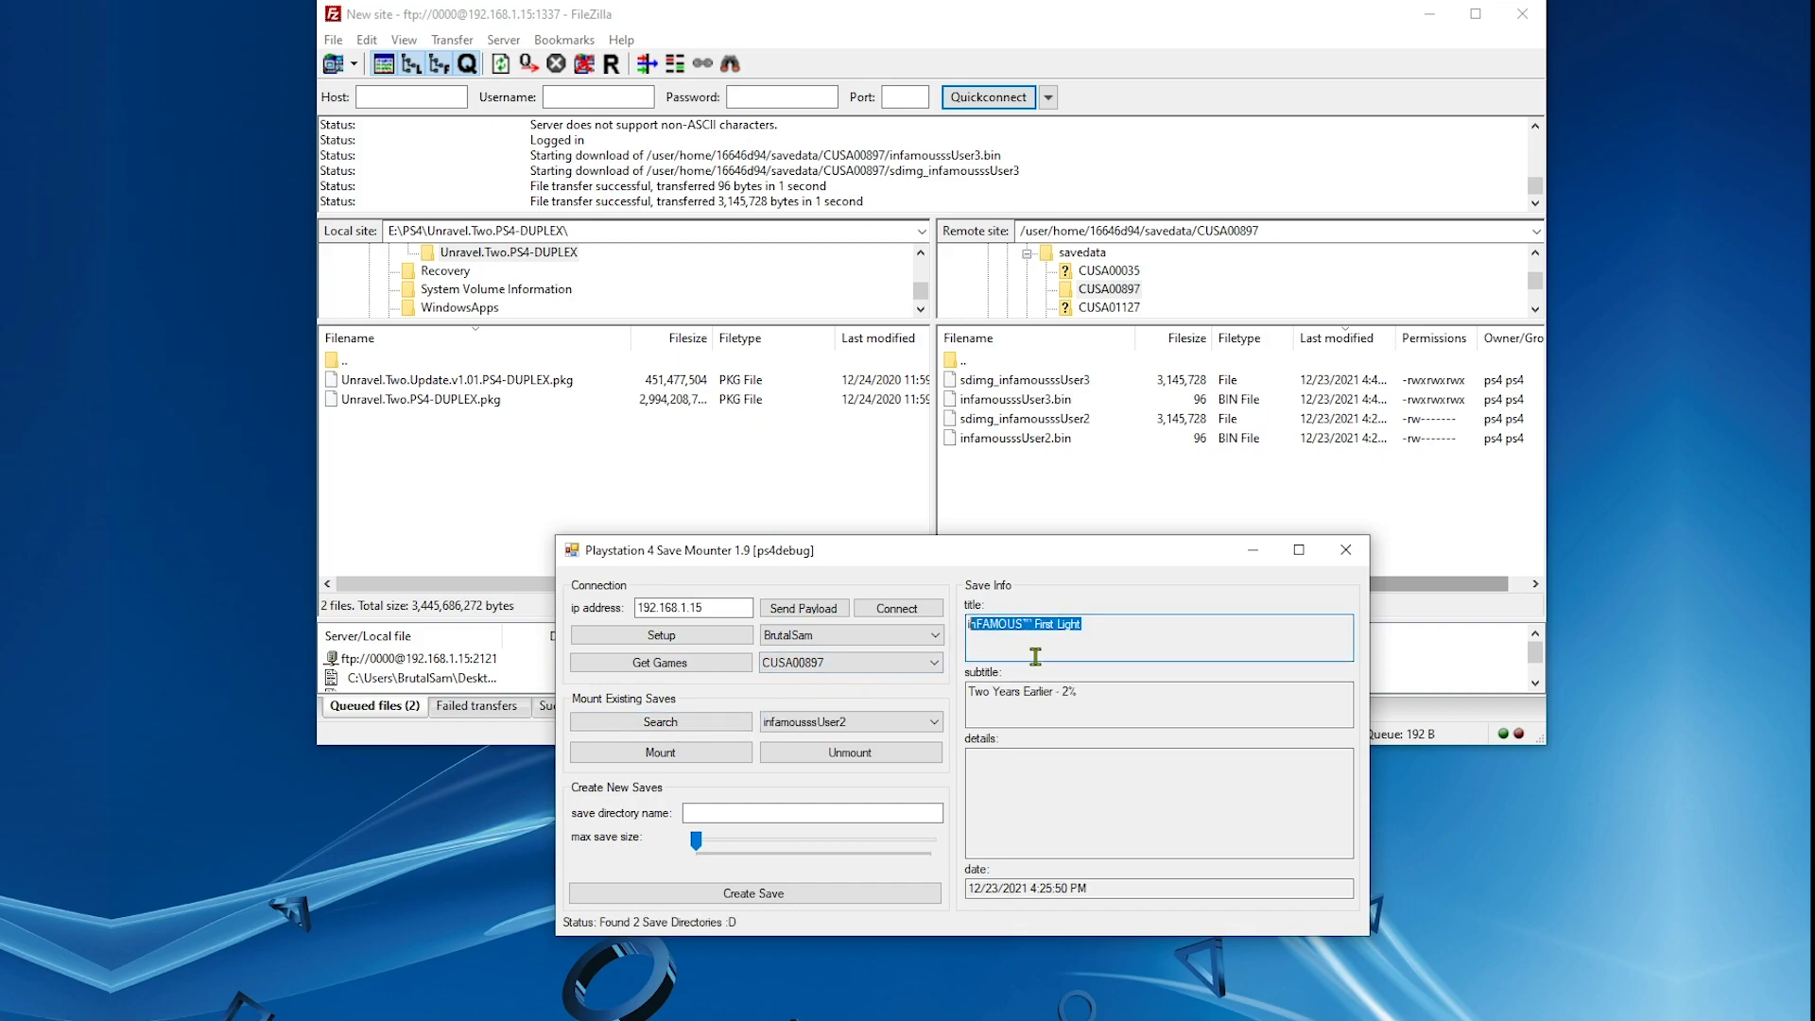
Select the infamousssUser3 save, mount it in /savedata0, then unmount it
left_click(1036, 655)
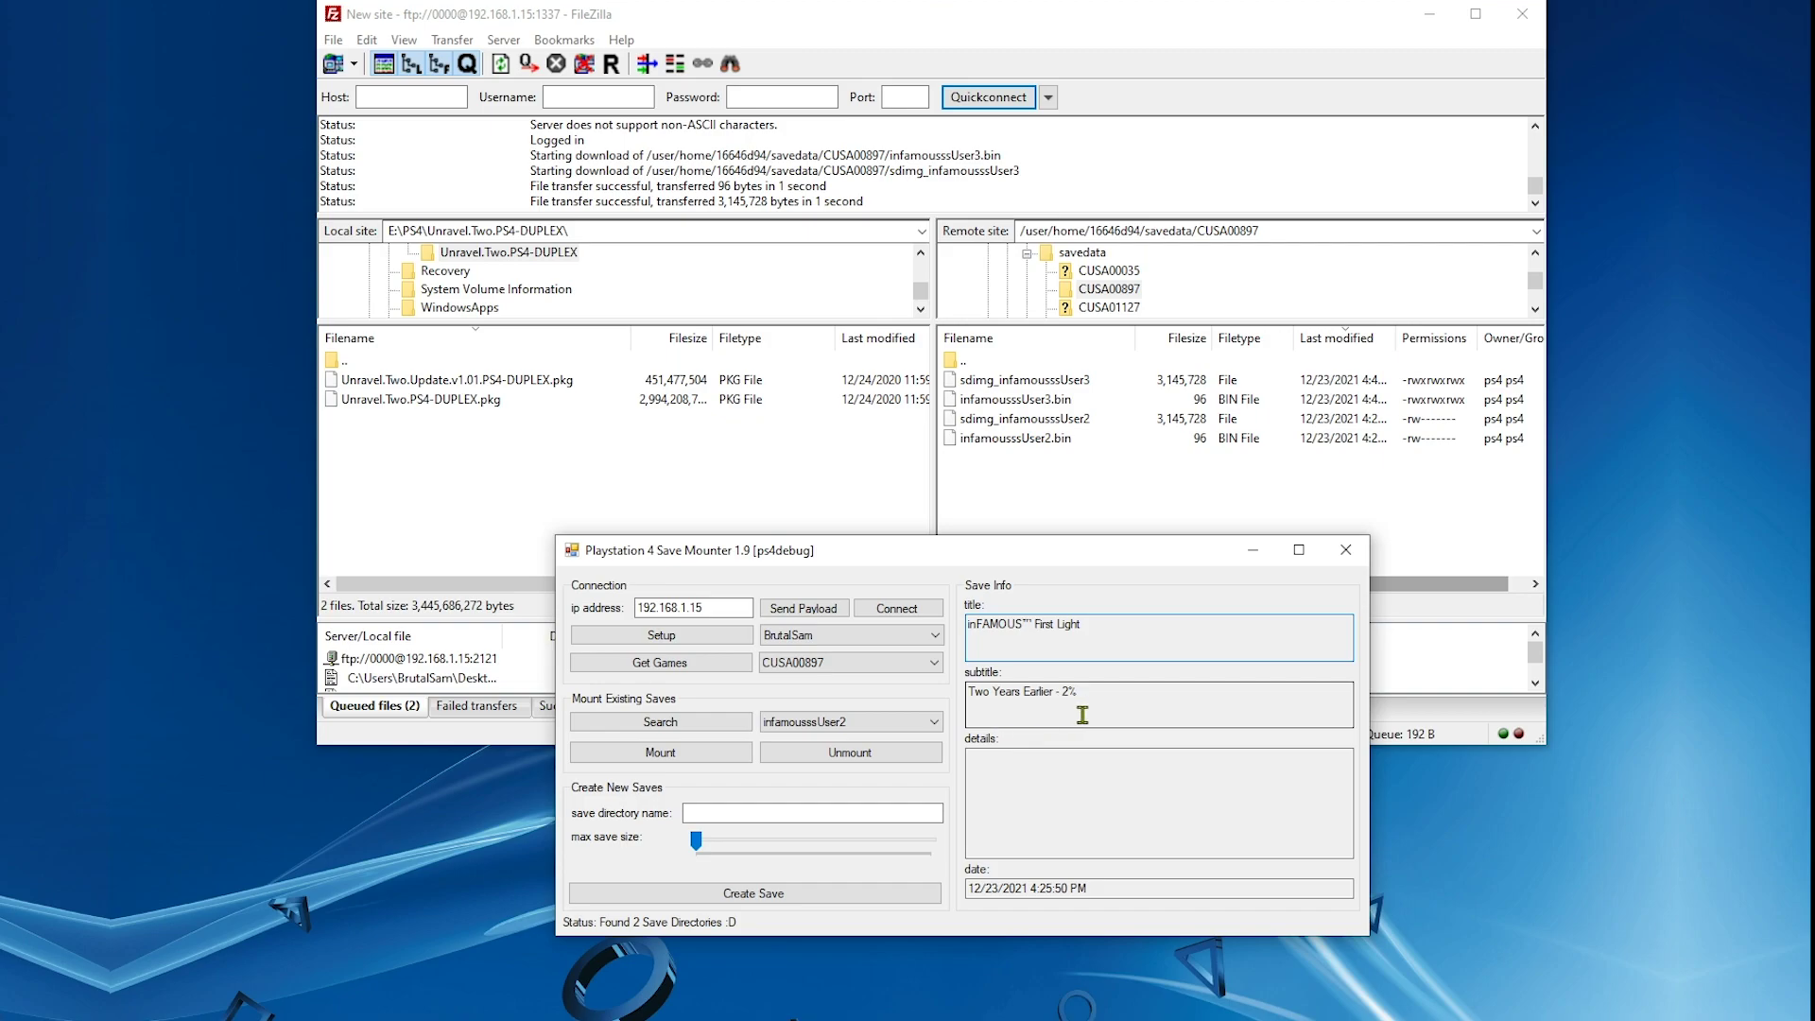
left_click(1086, 703)
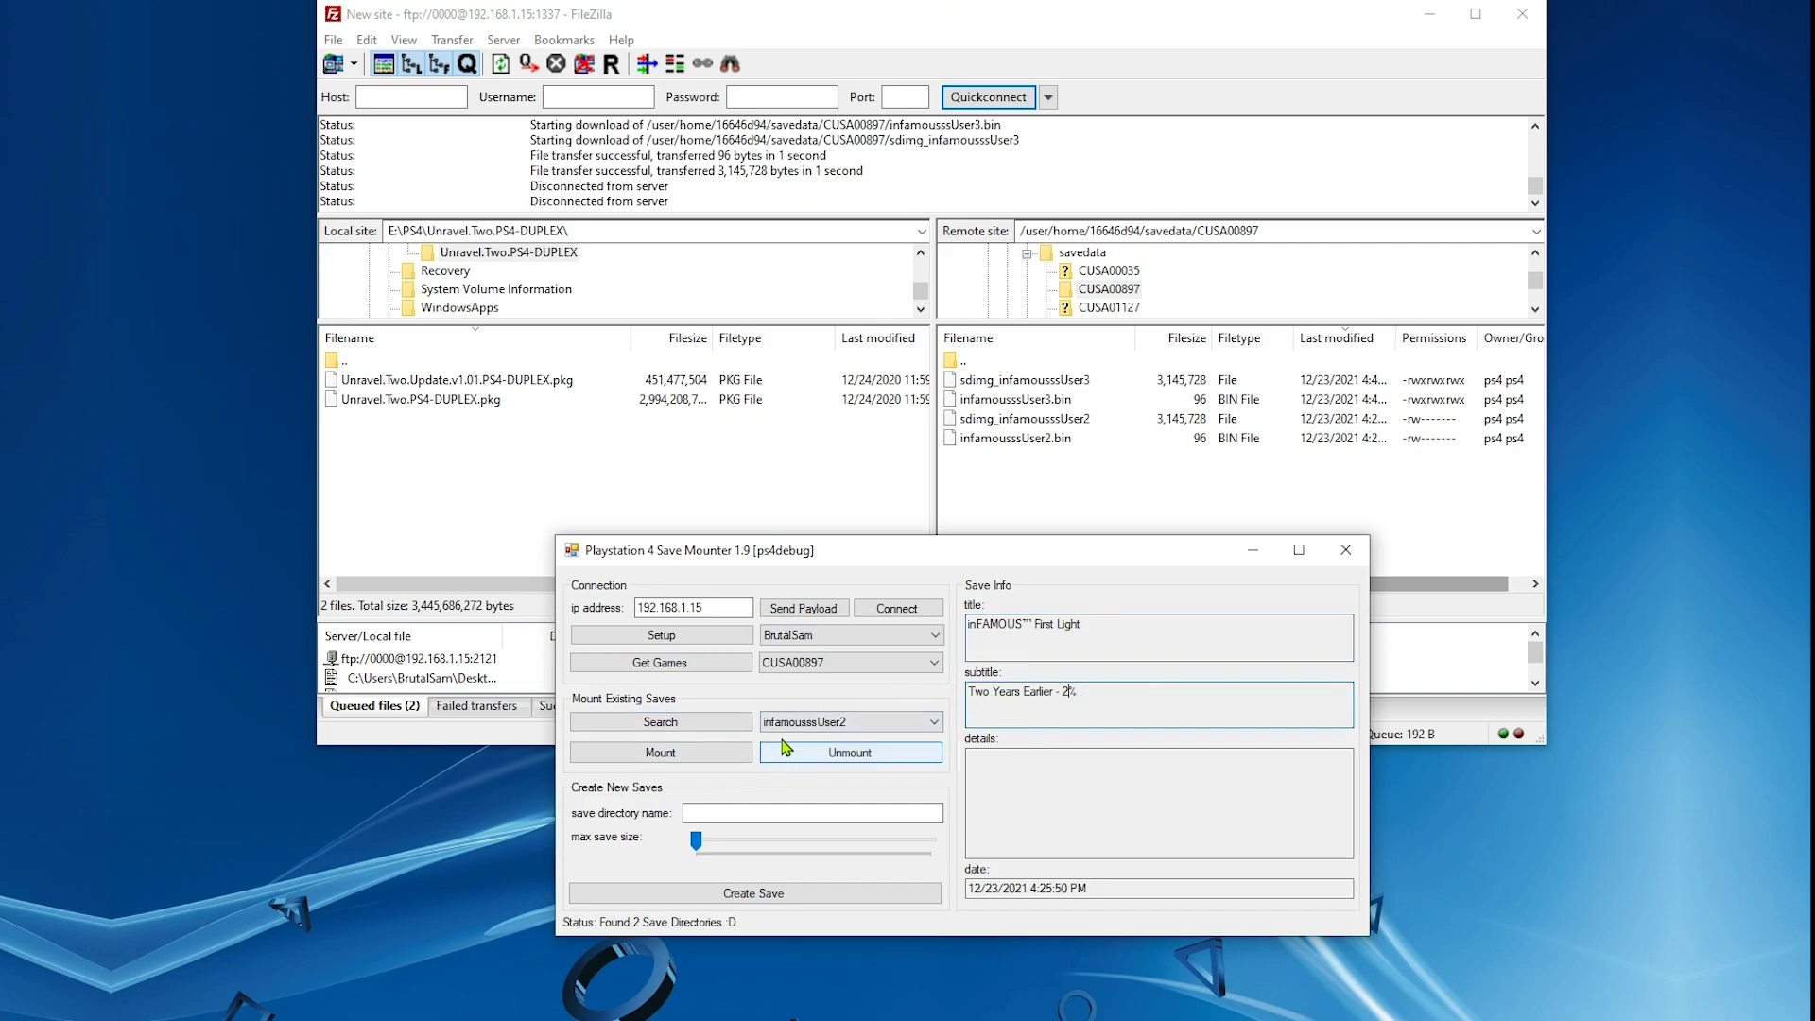
left_click(847, 723)
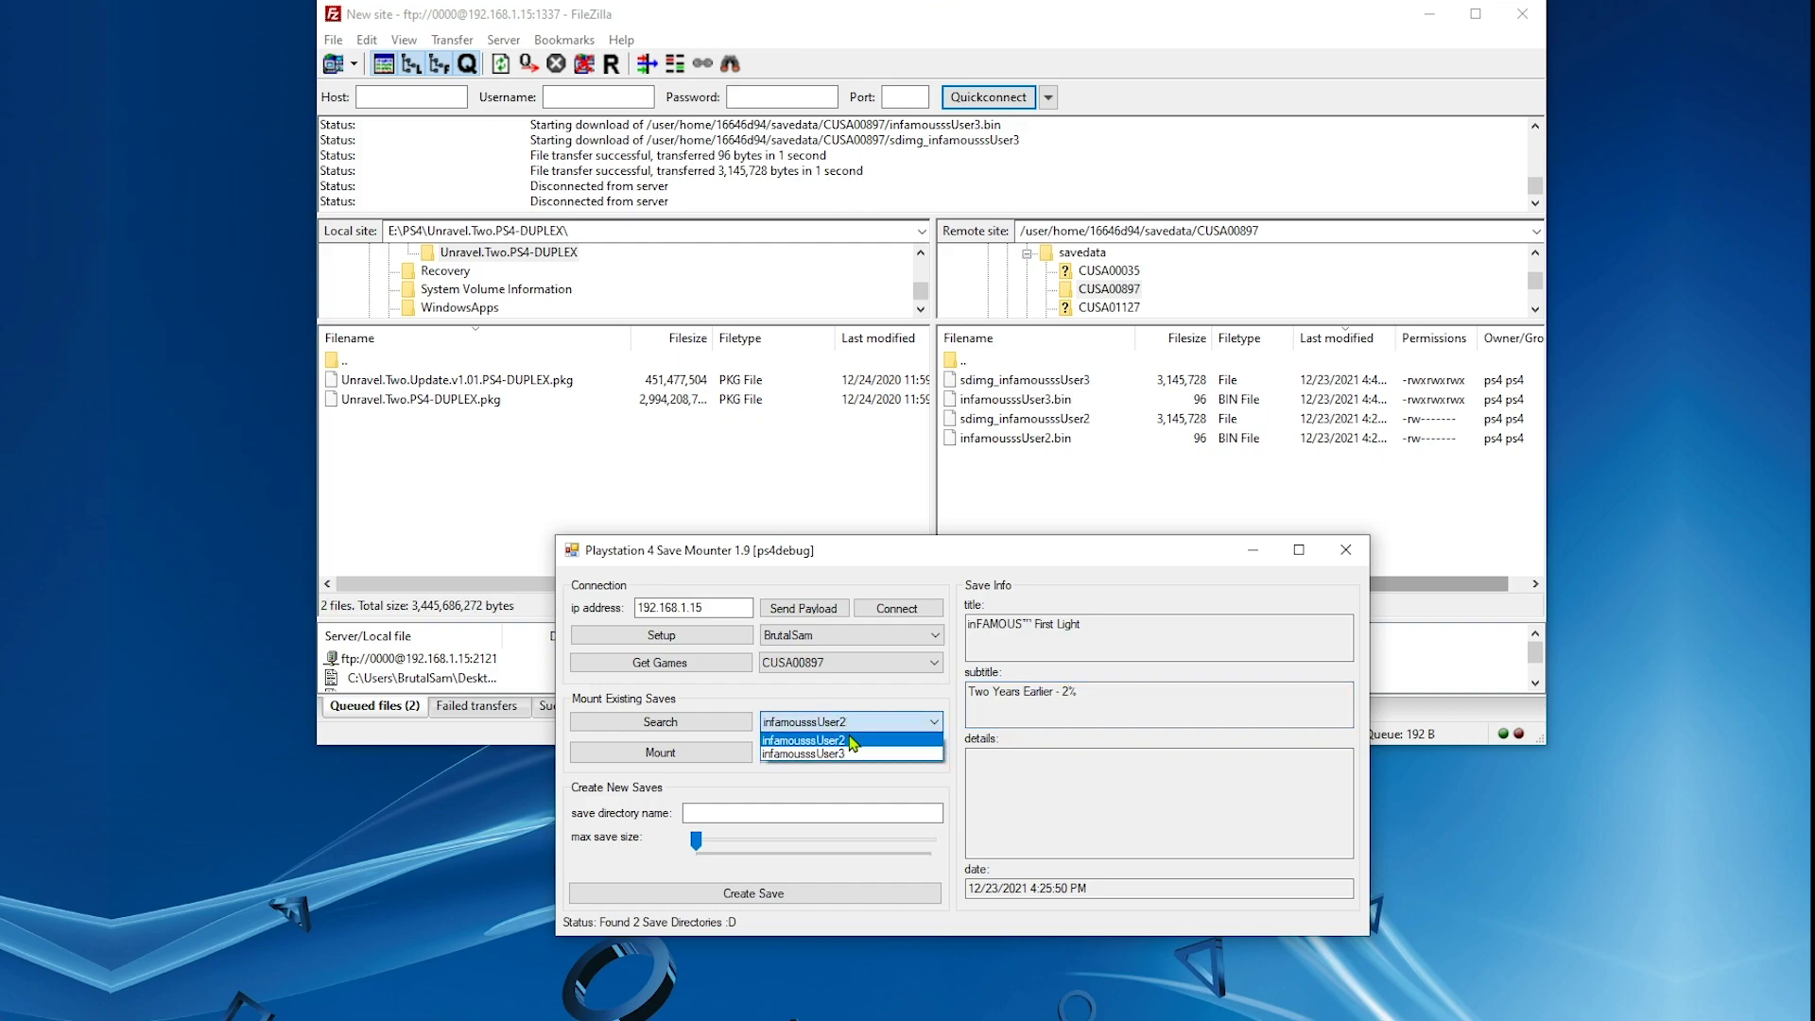
left_click(851, 753)
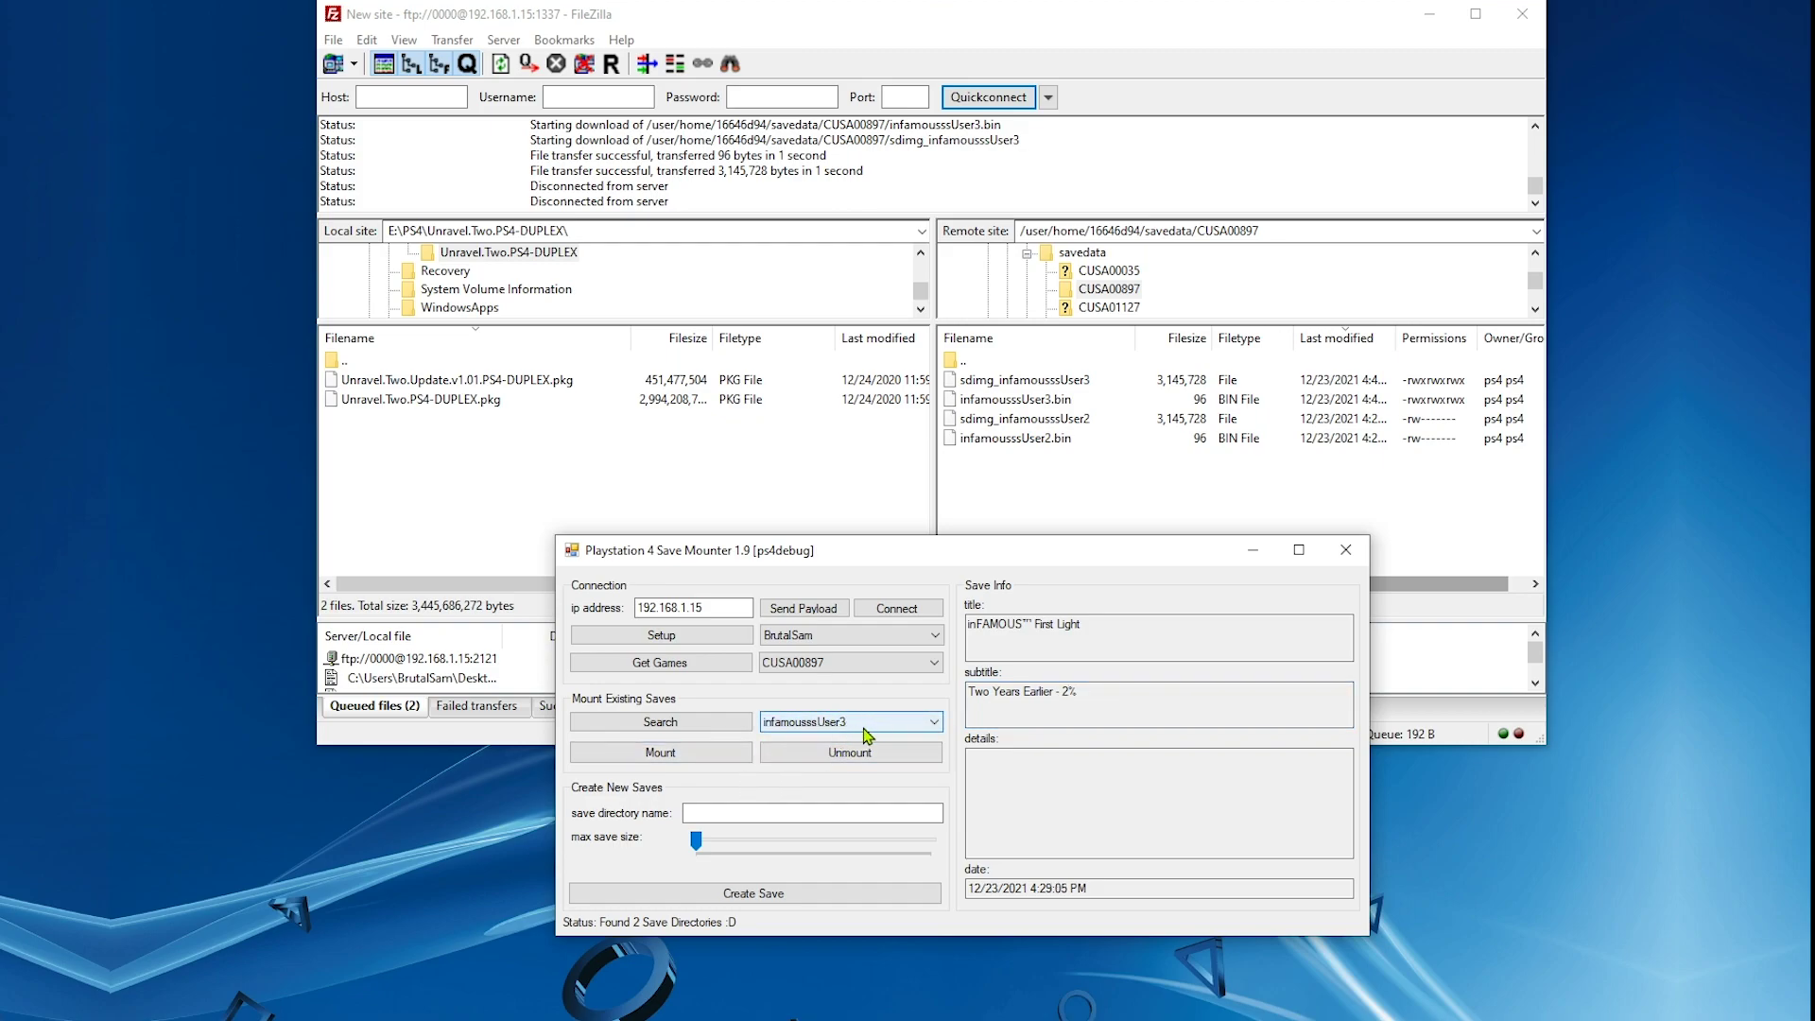
left_click(685, 765)
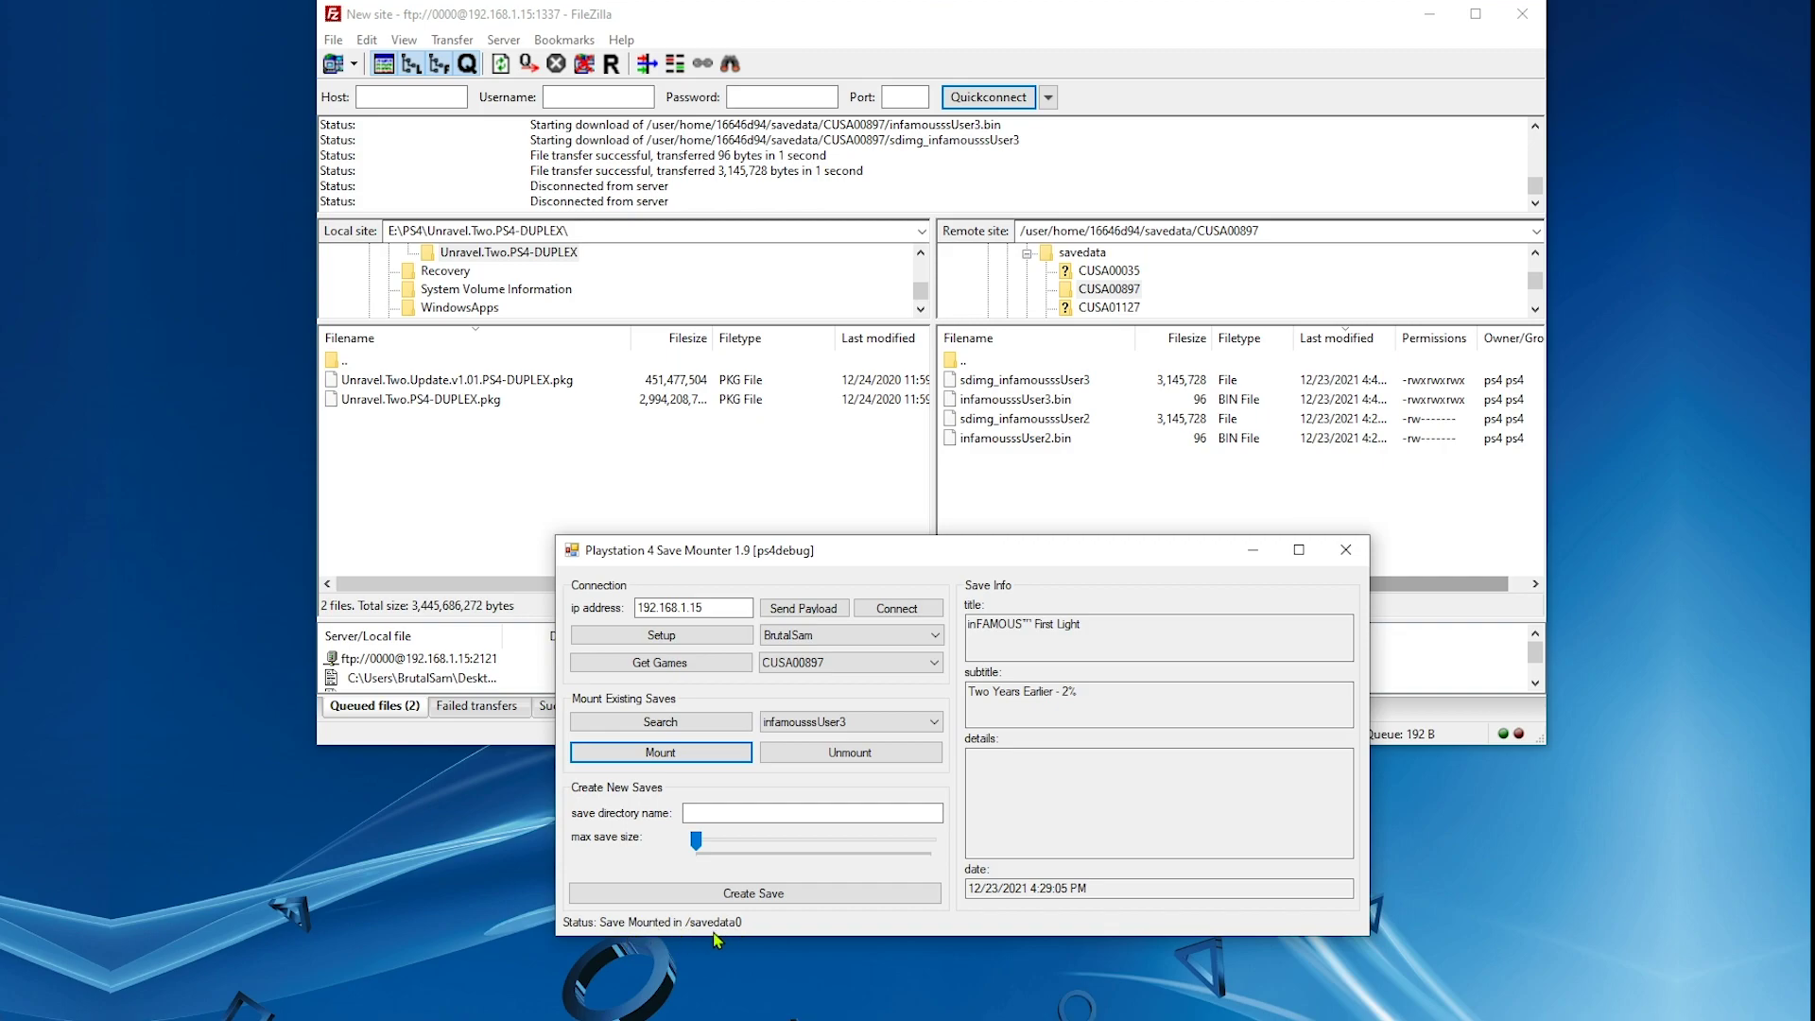
left_click(897, 754)
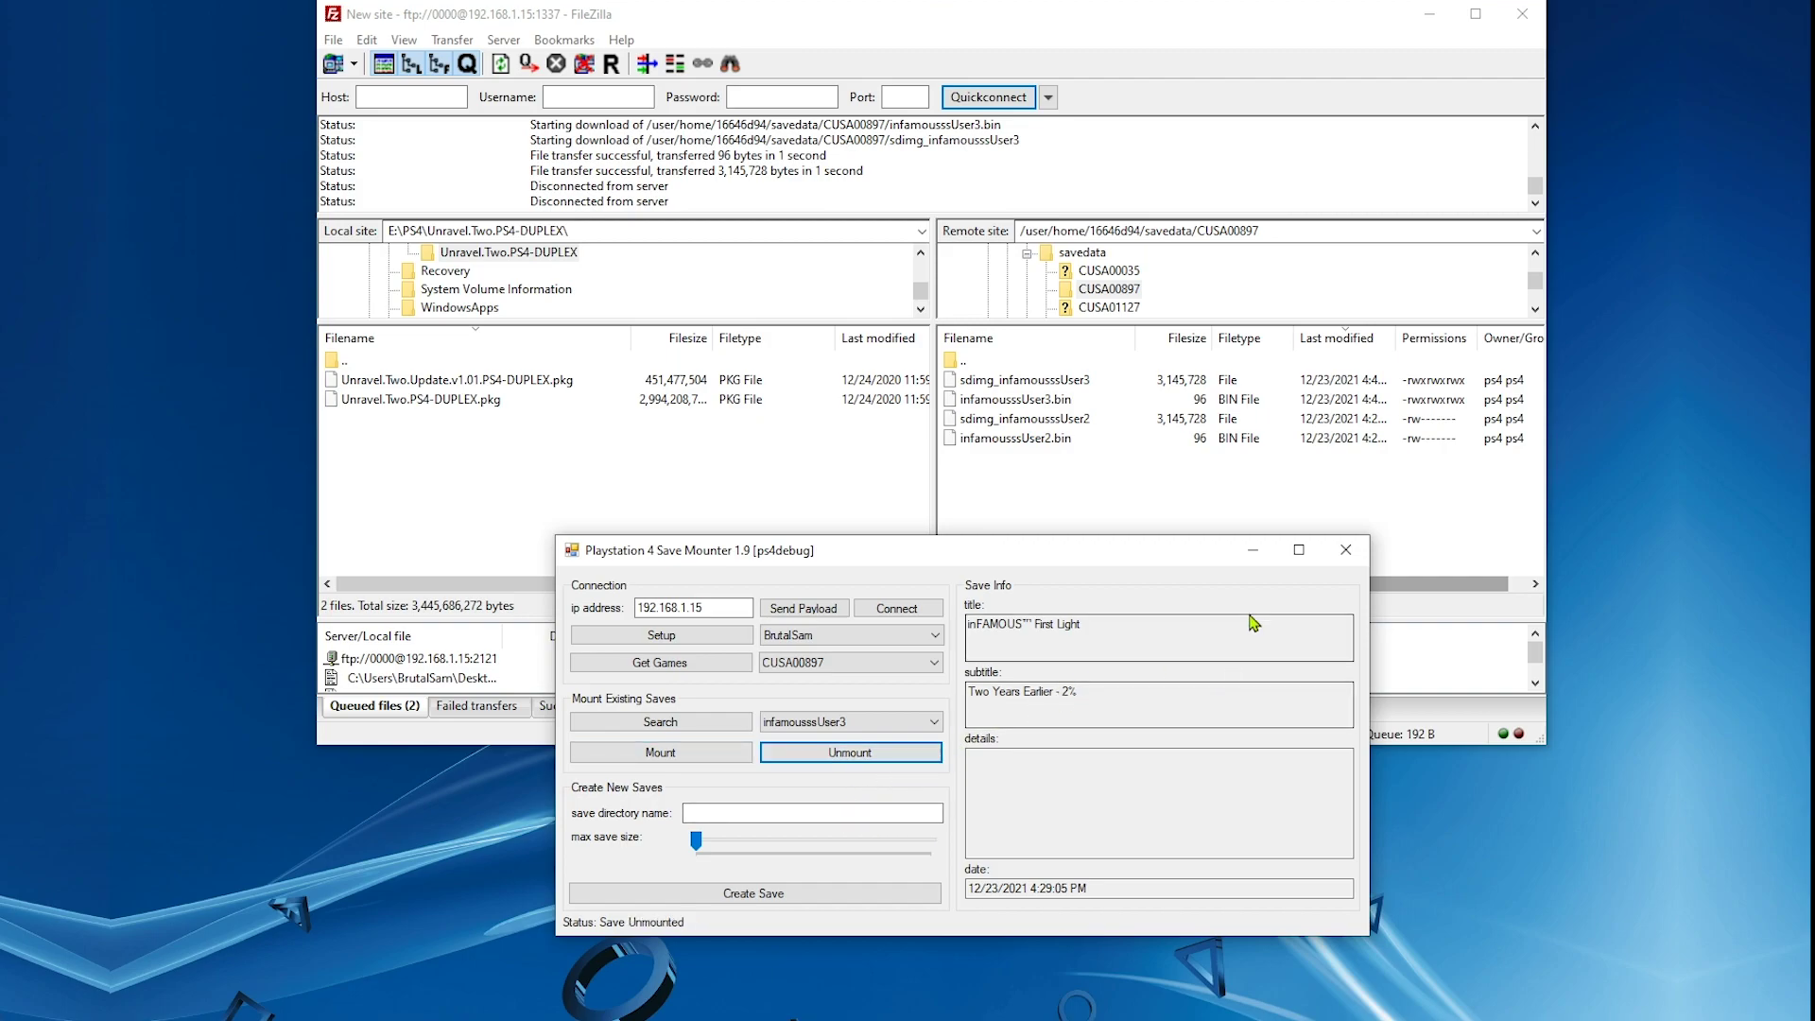
Delete sdimg_infamousssUser3 and infamousssUser3.bin from the console's CUSA00897 folder
left_click(1253, 552)
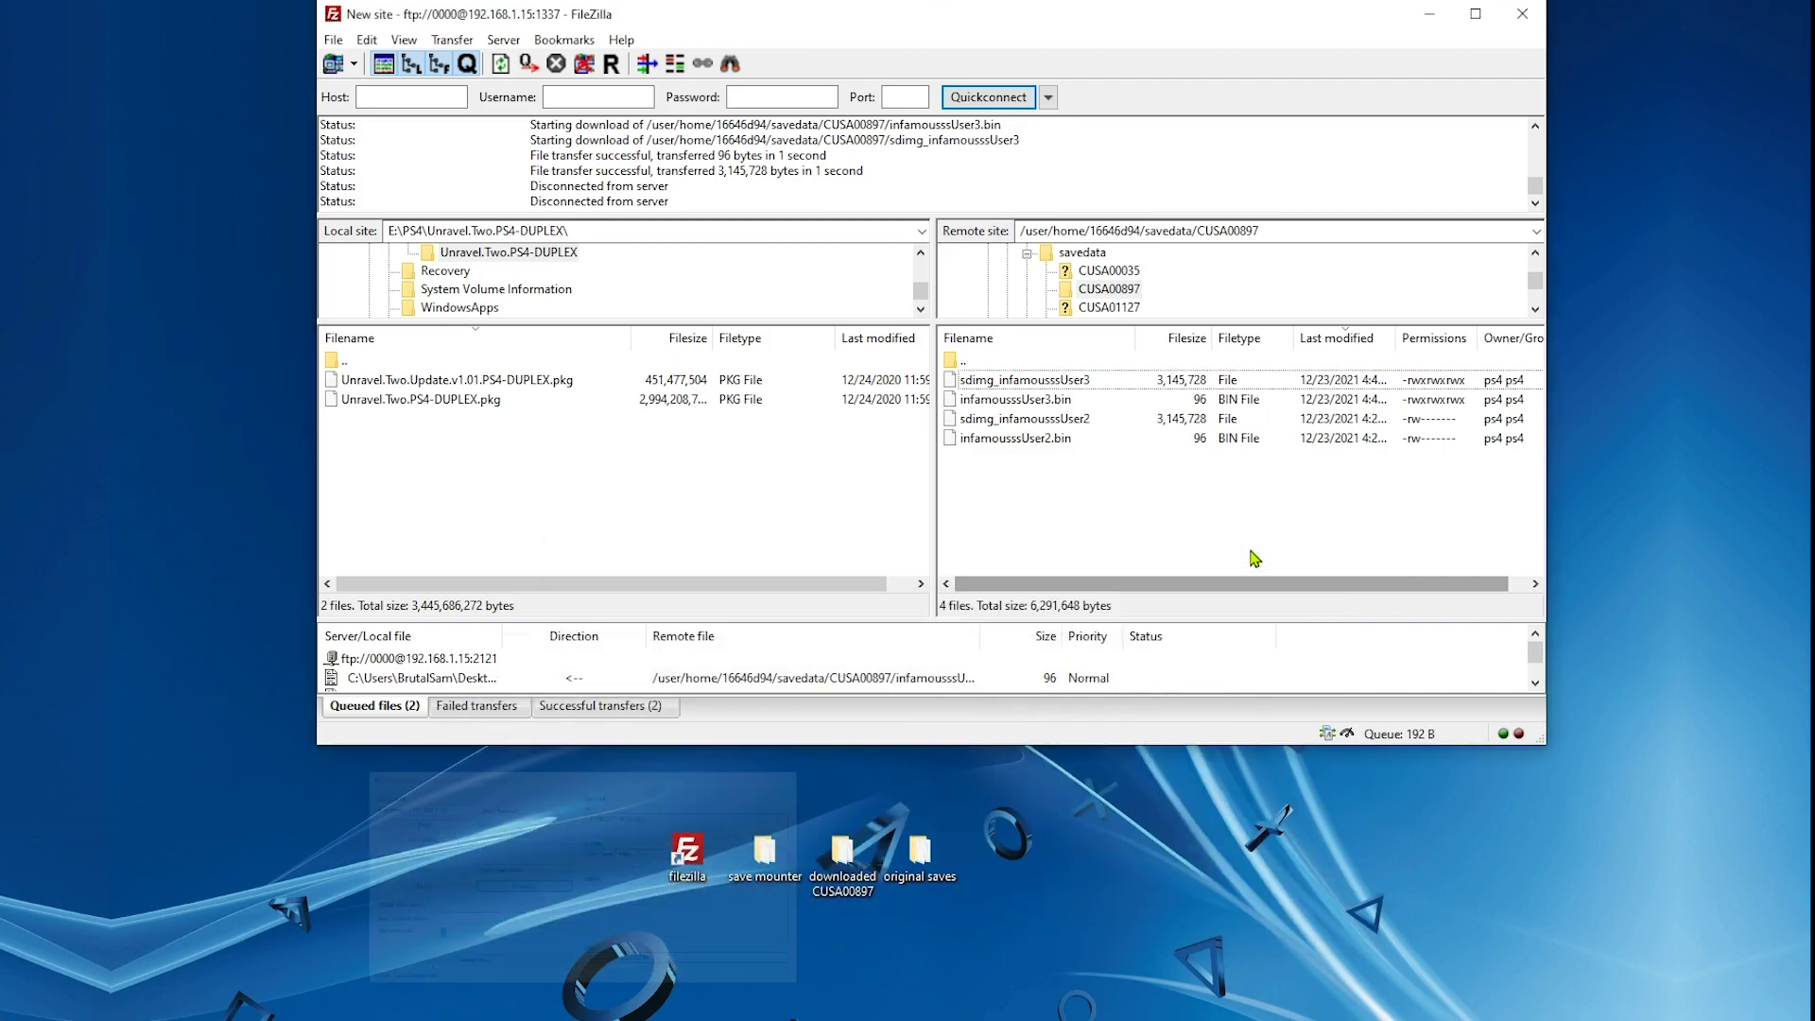
left_click(1109, 384)
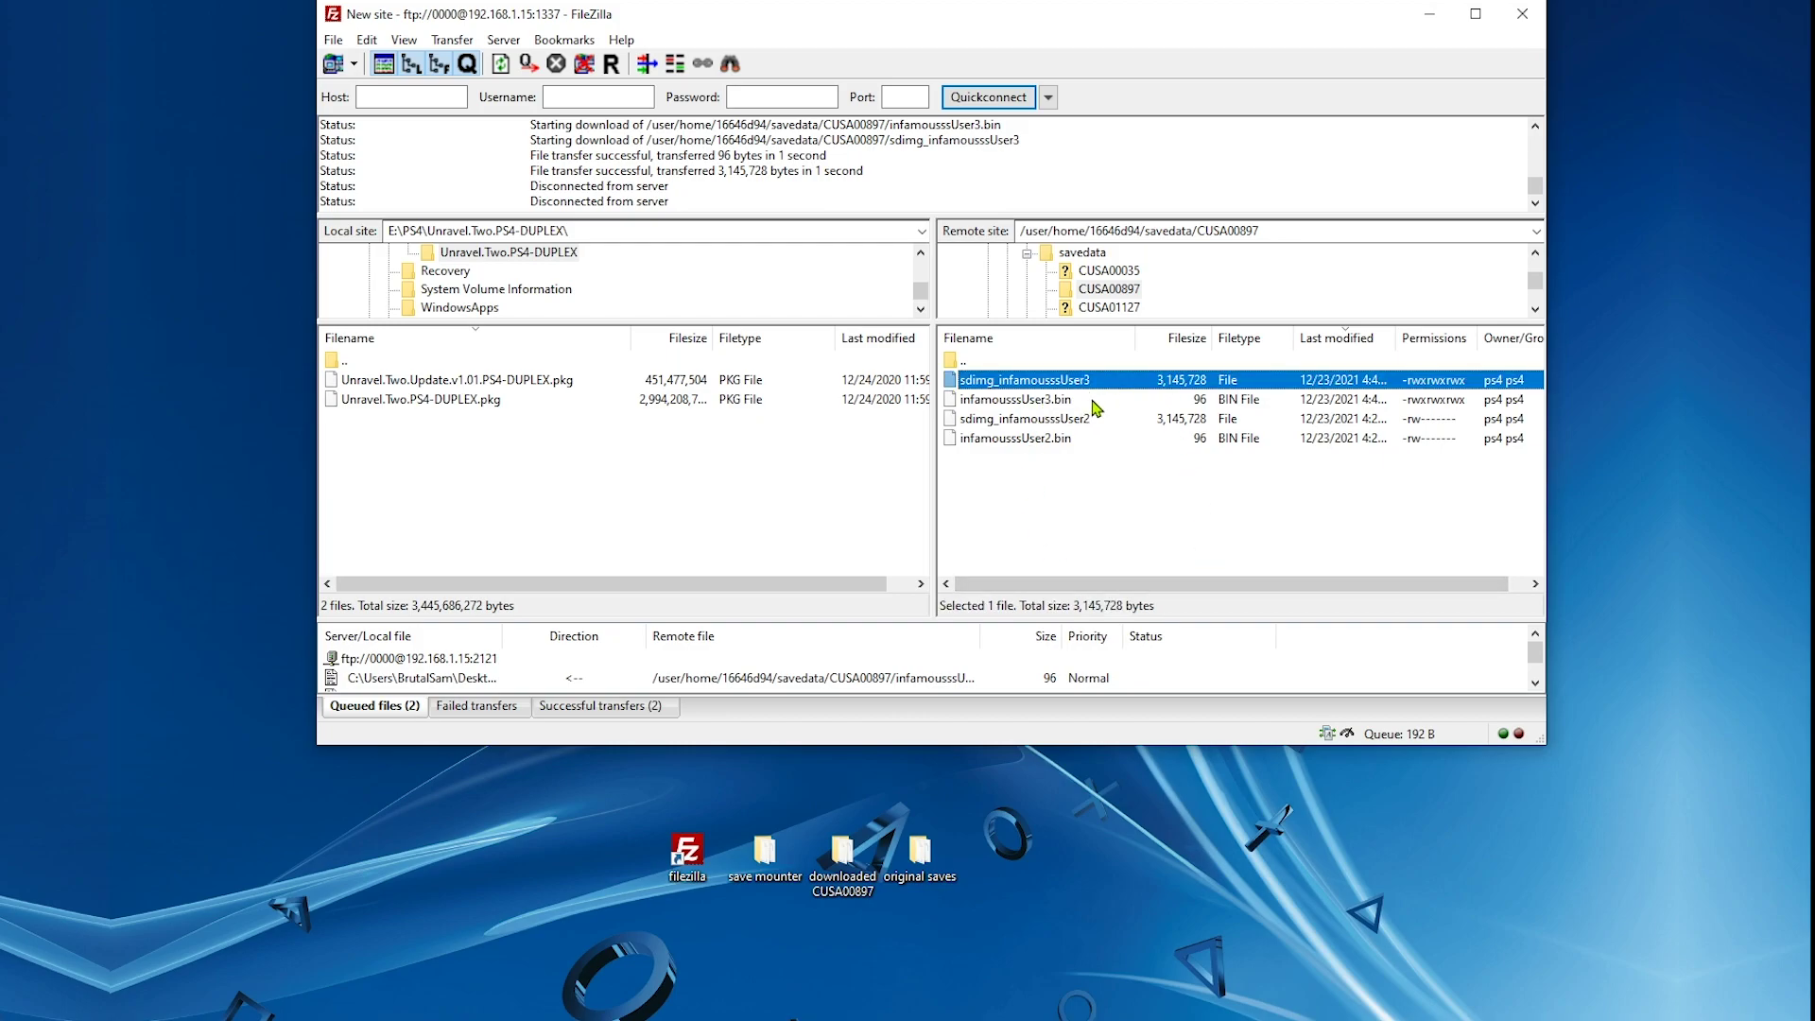
left_click(1094, 399, "ctrl")
key("Delete")
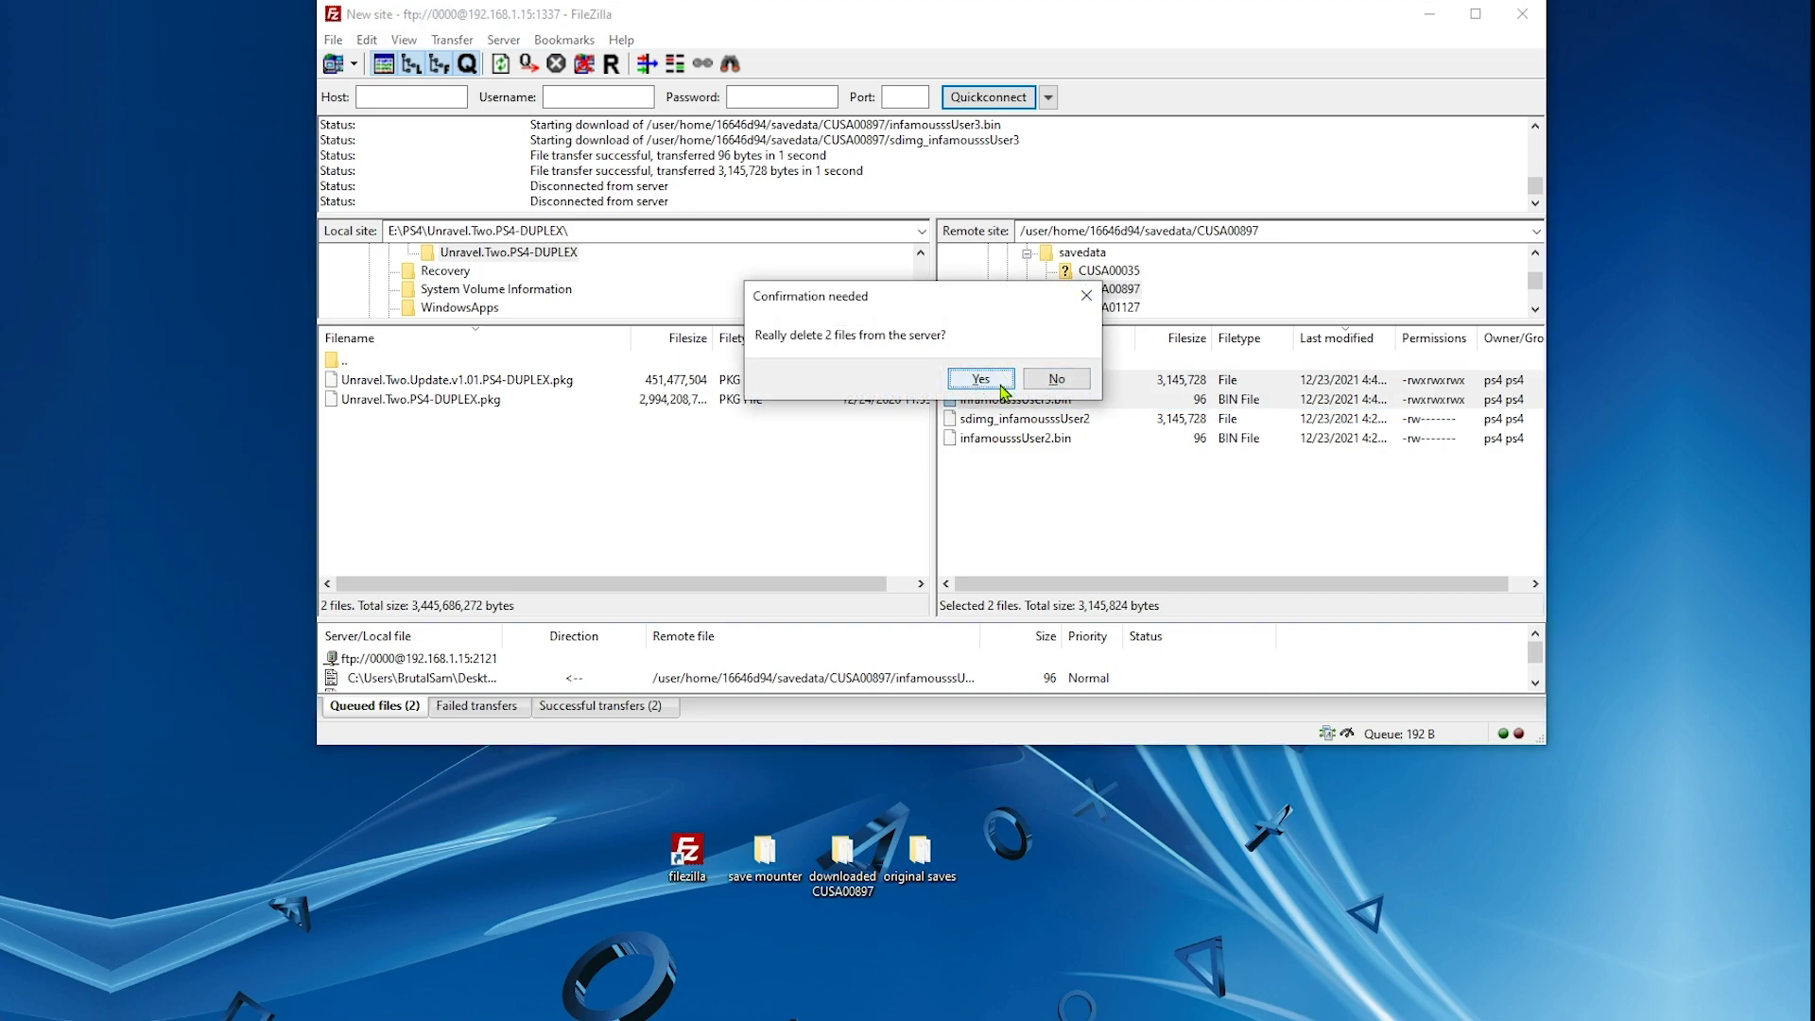
left_click(982, 379)
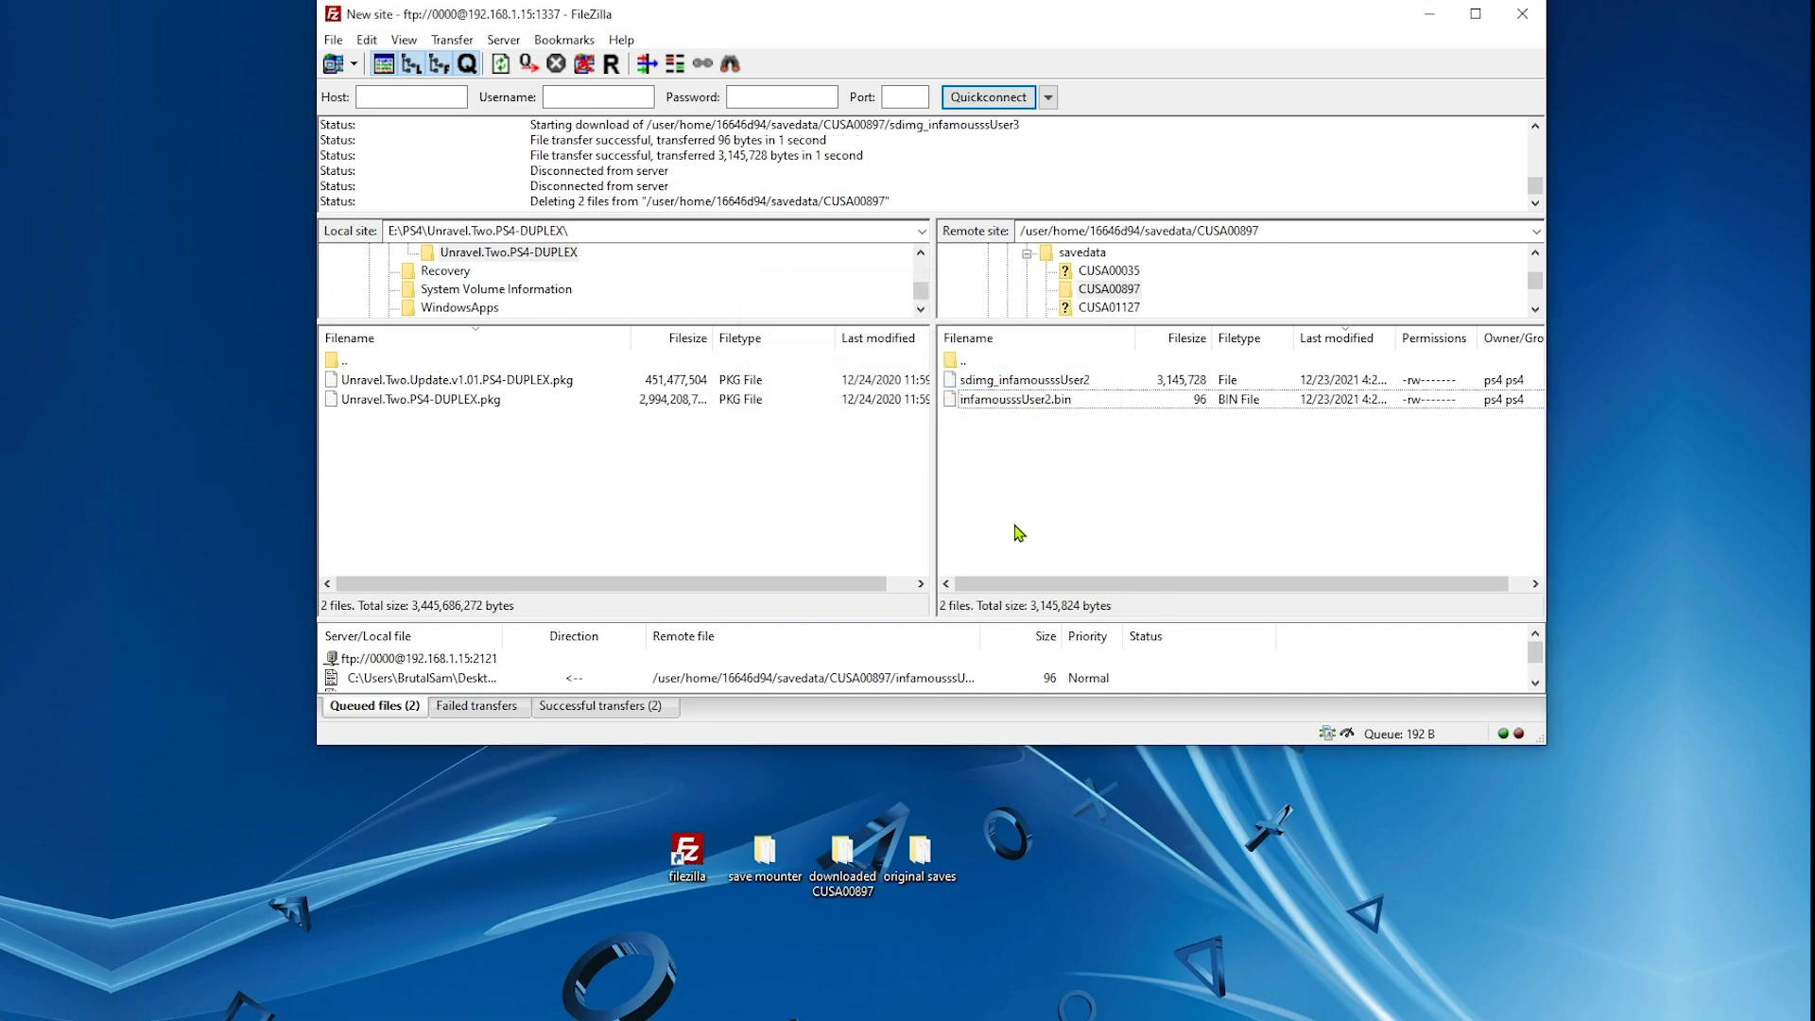
Upload the infamousssUser6 files from the downloaded CUSA00897 folder to the console
left_click(847, 863)
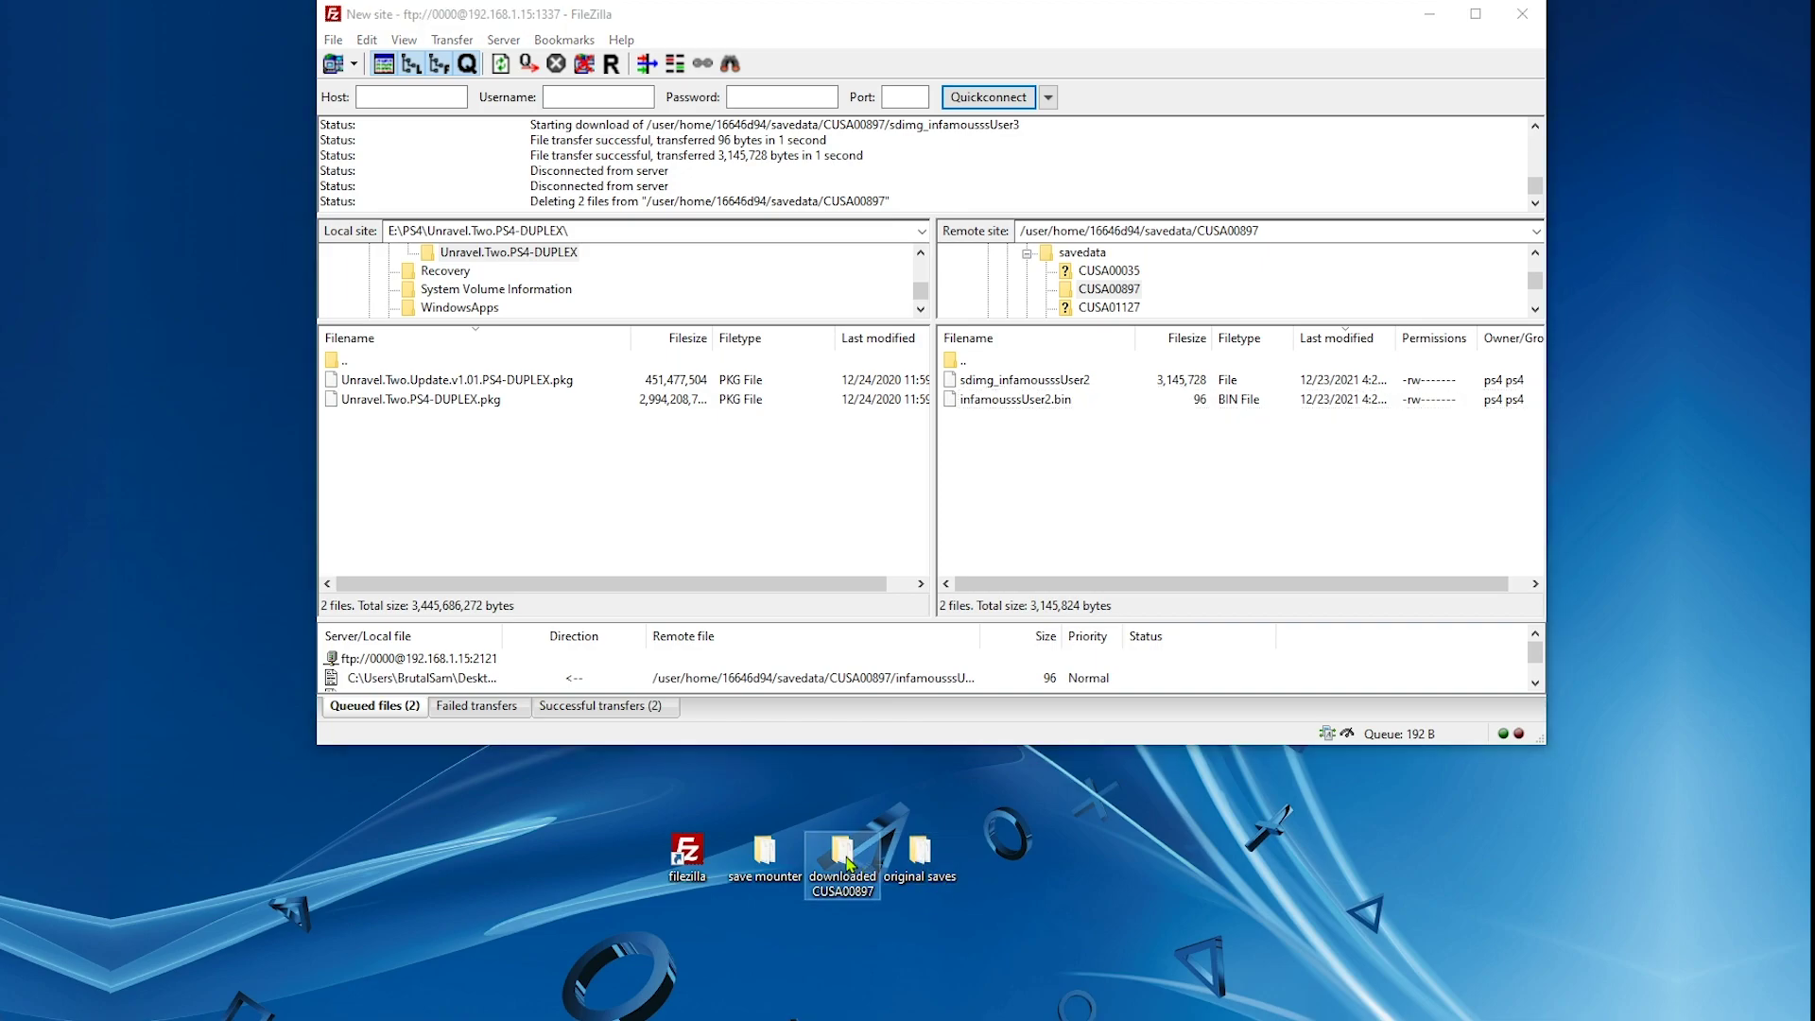
double_click(848, 863)
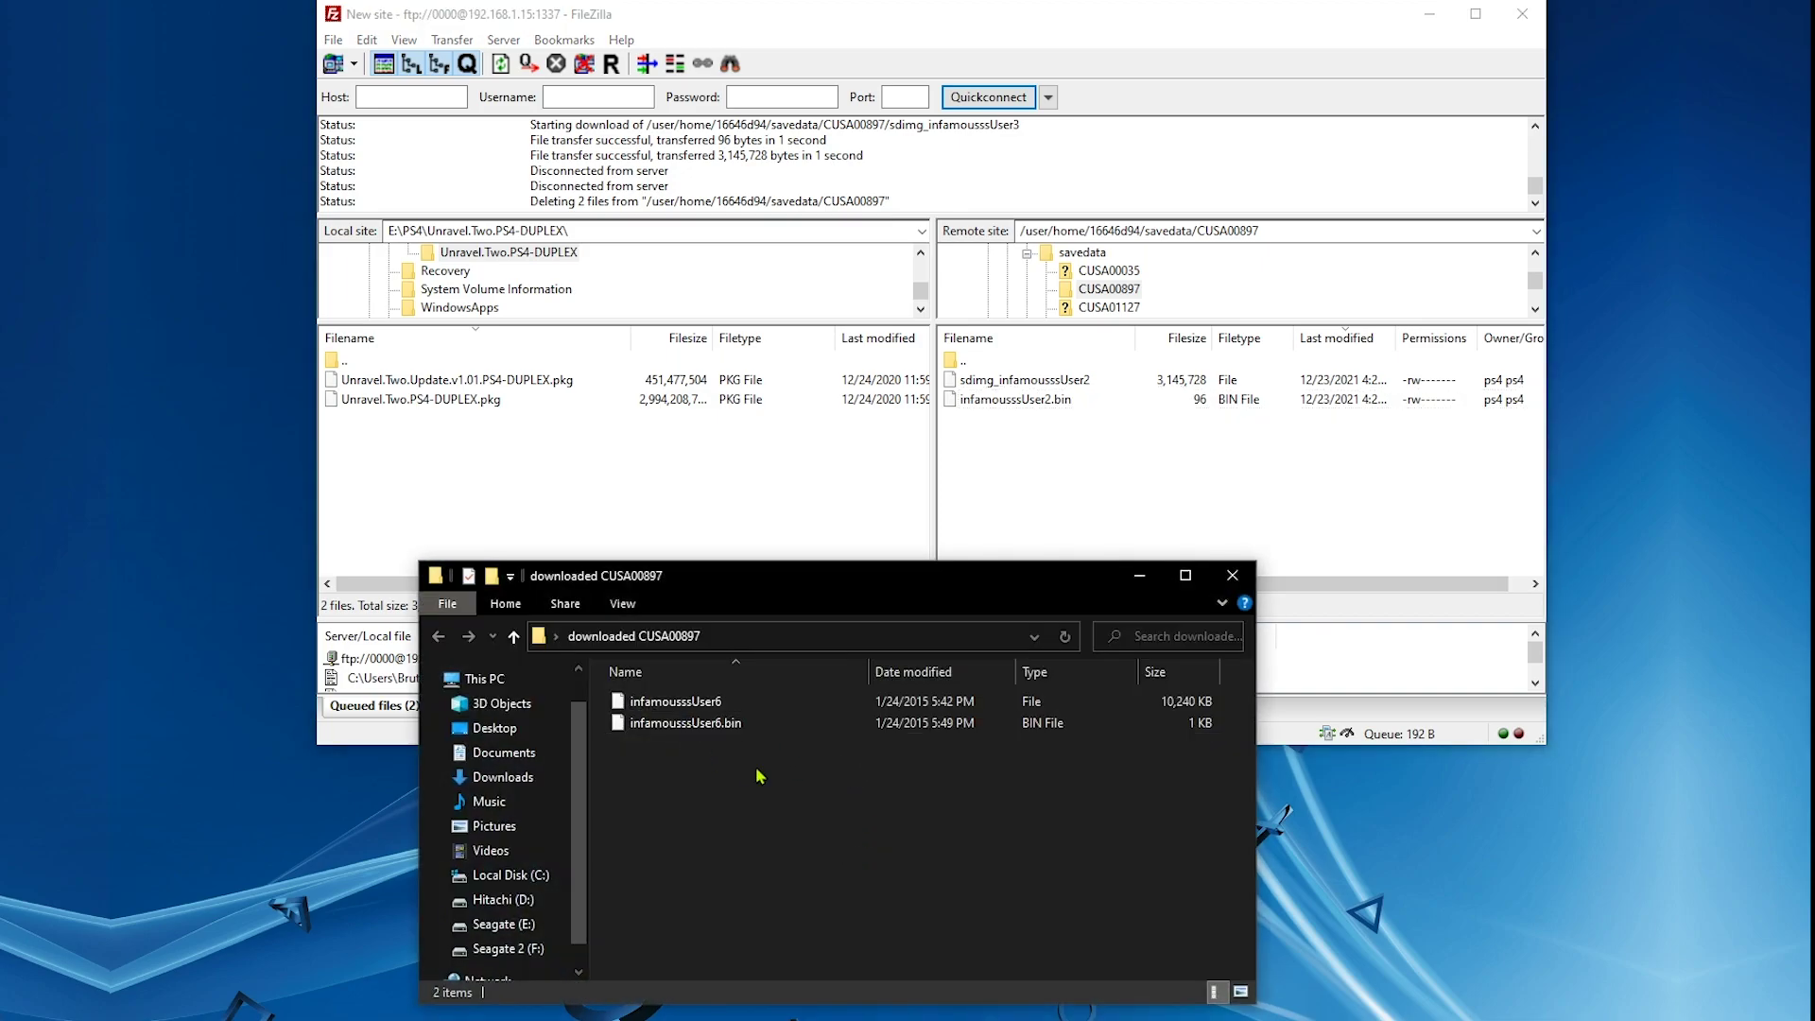
left_click_drag(732, 780, 1149, 553)
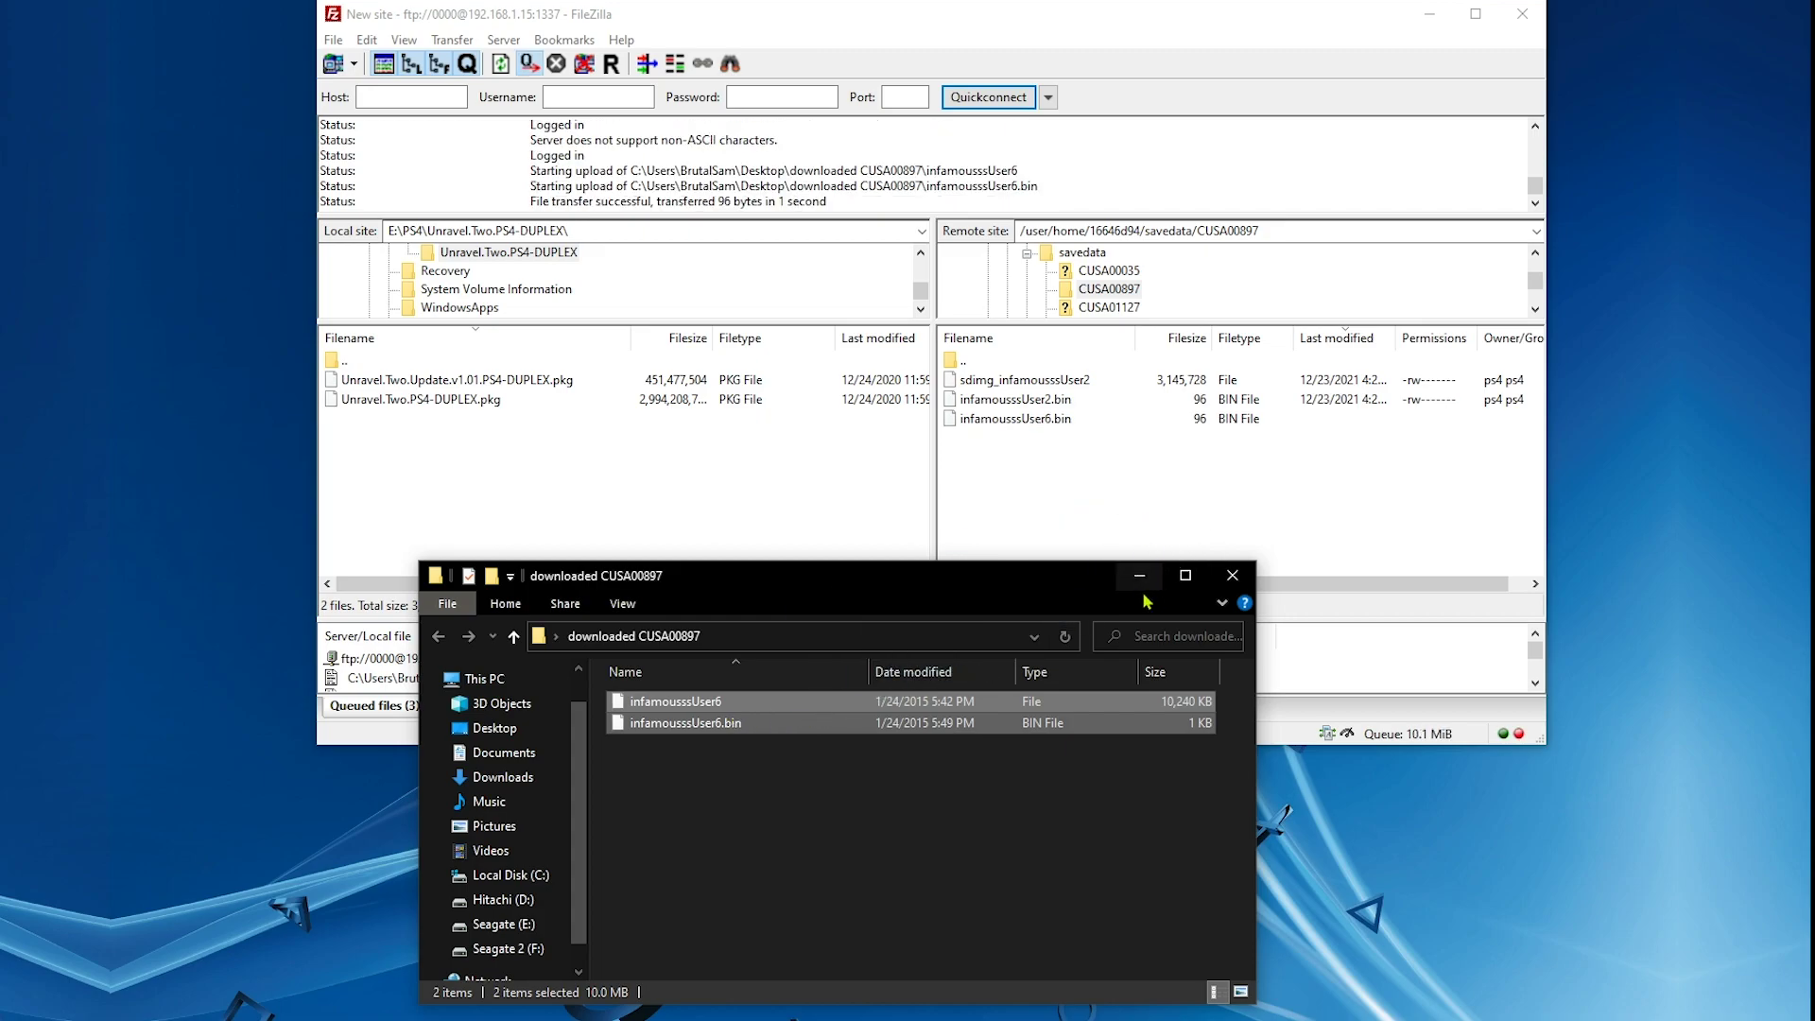
Rename the uploaded infamousssUser6.bin and infamousssUser6 to infamousssUser3.bin and infamousssUser3
left_click(1134, 579)
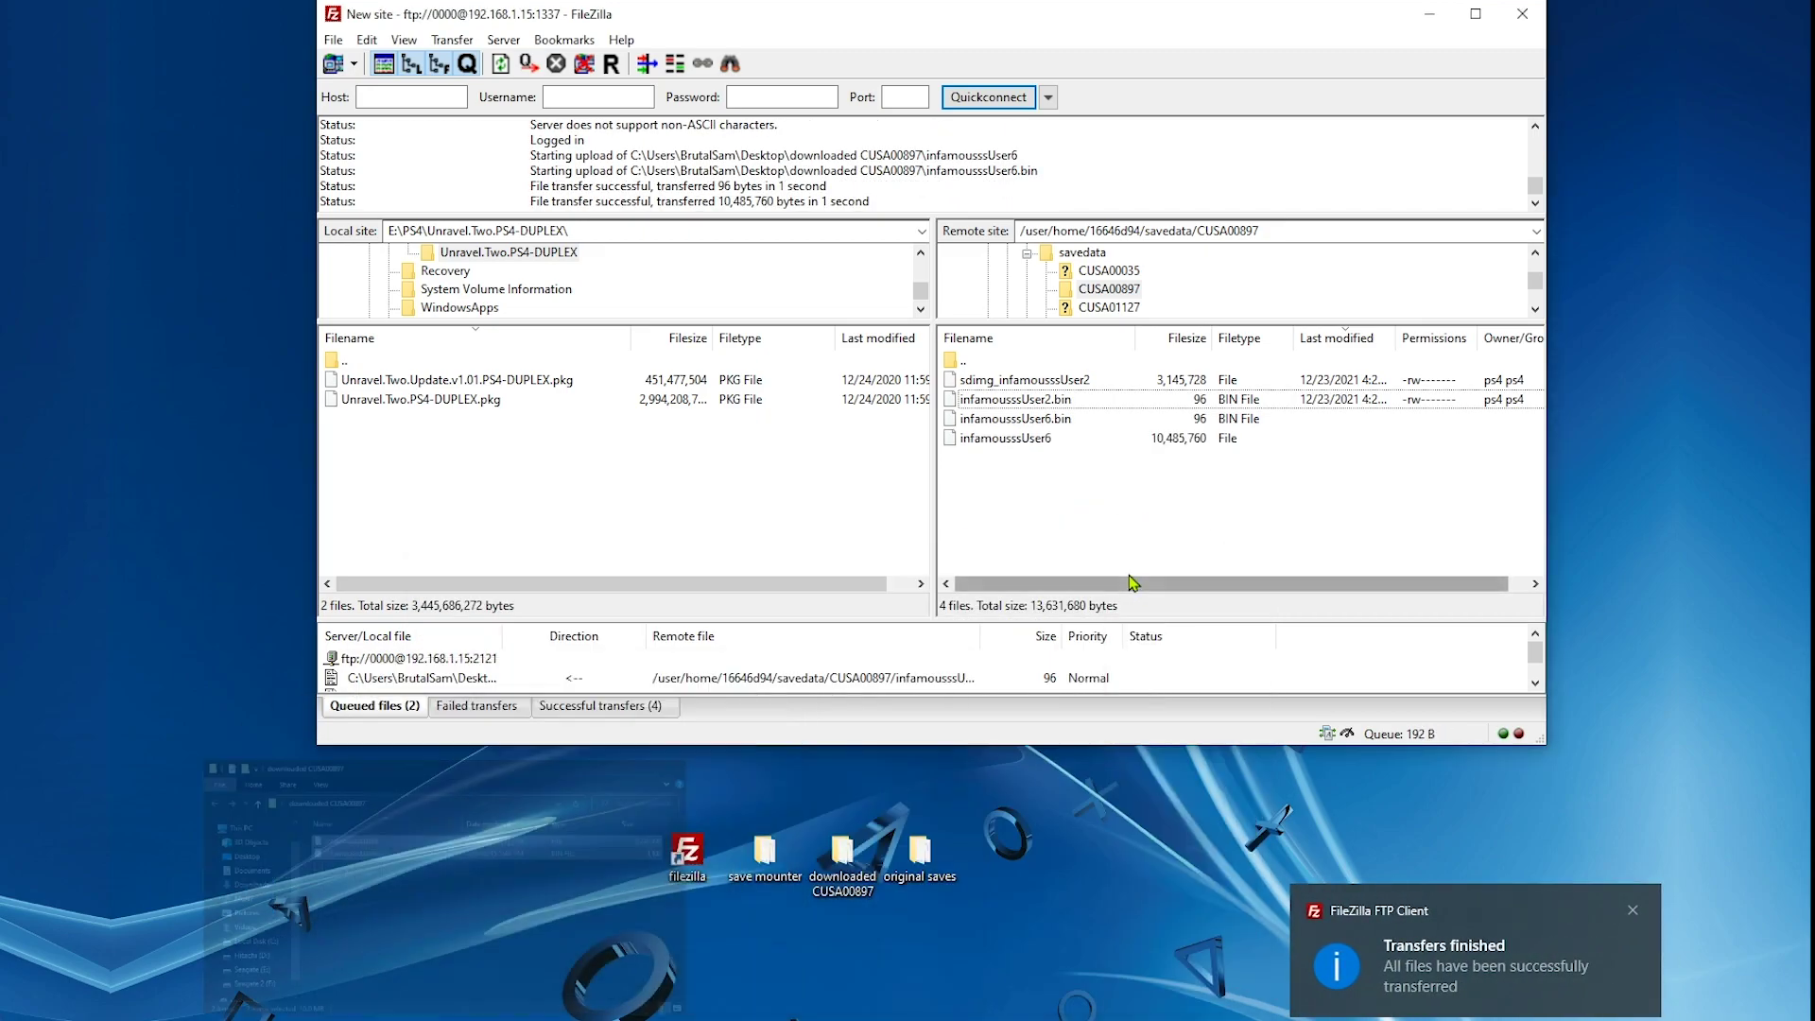
left_click(1025, 439)
right_click(1043, 422)
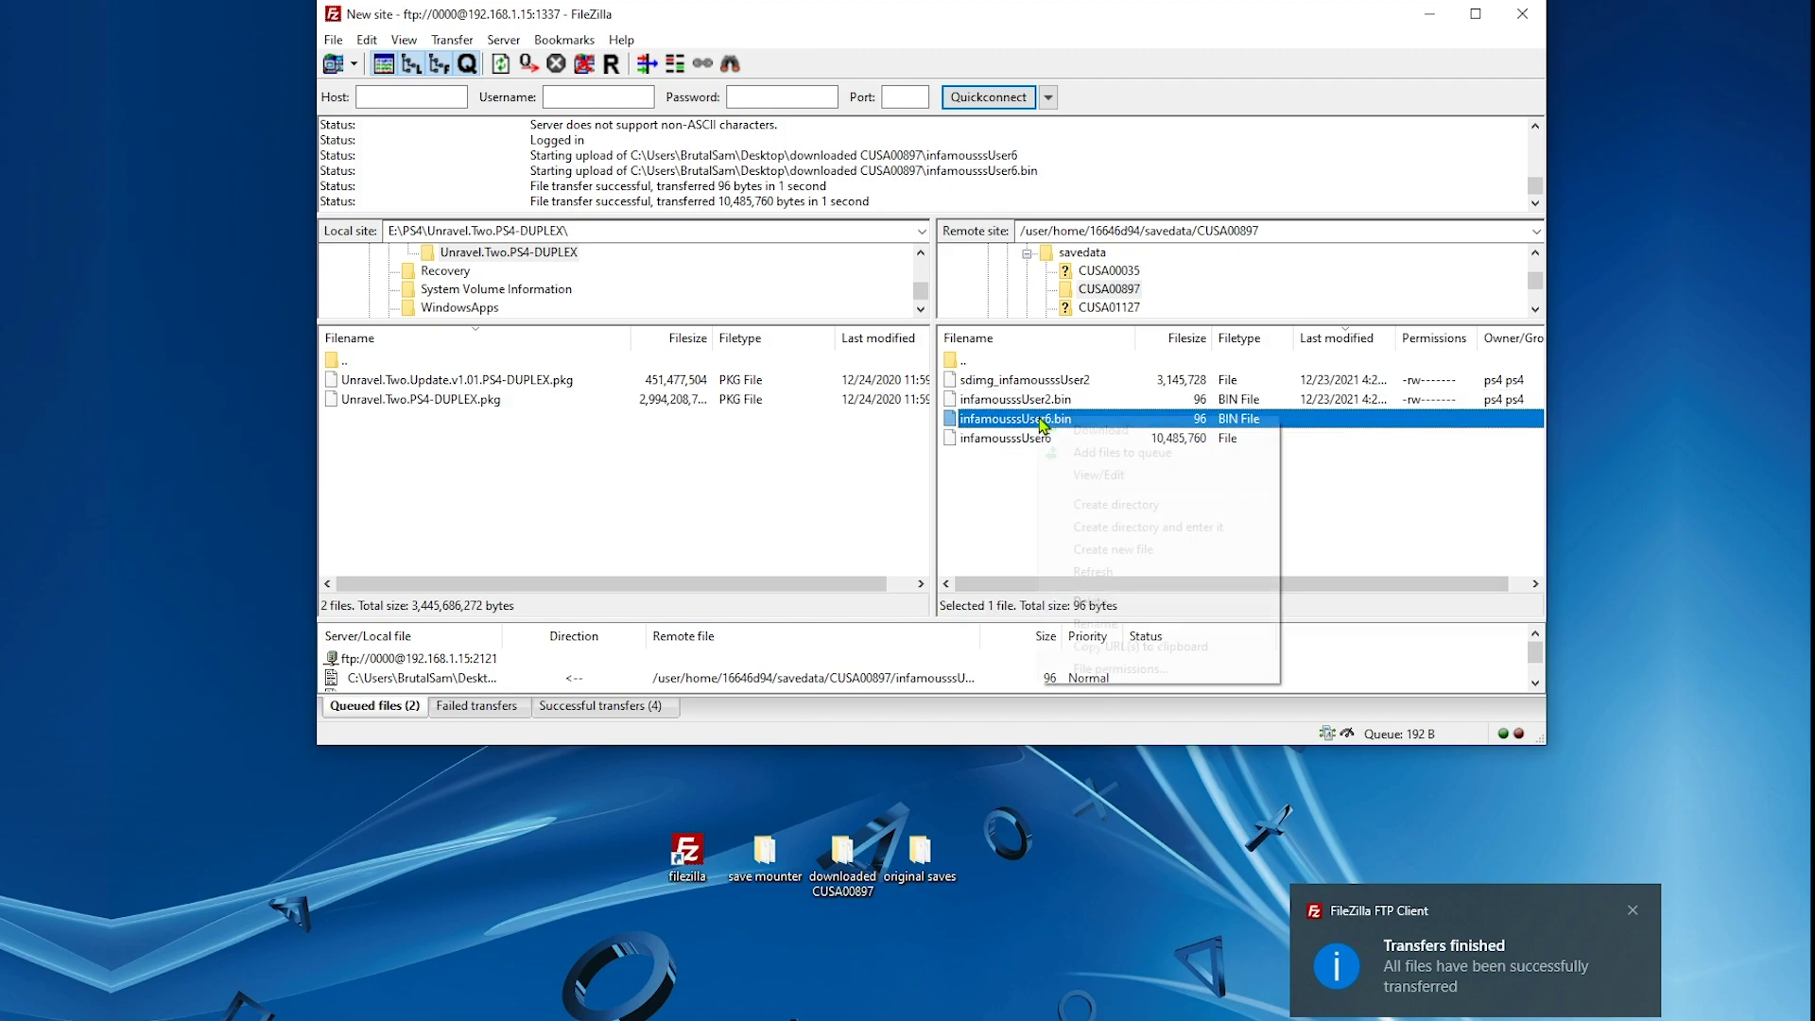
left_click(1089, 625)
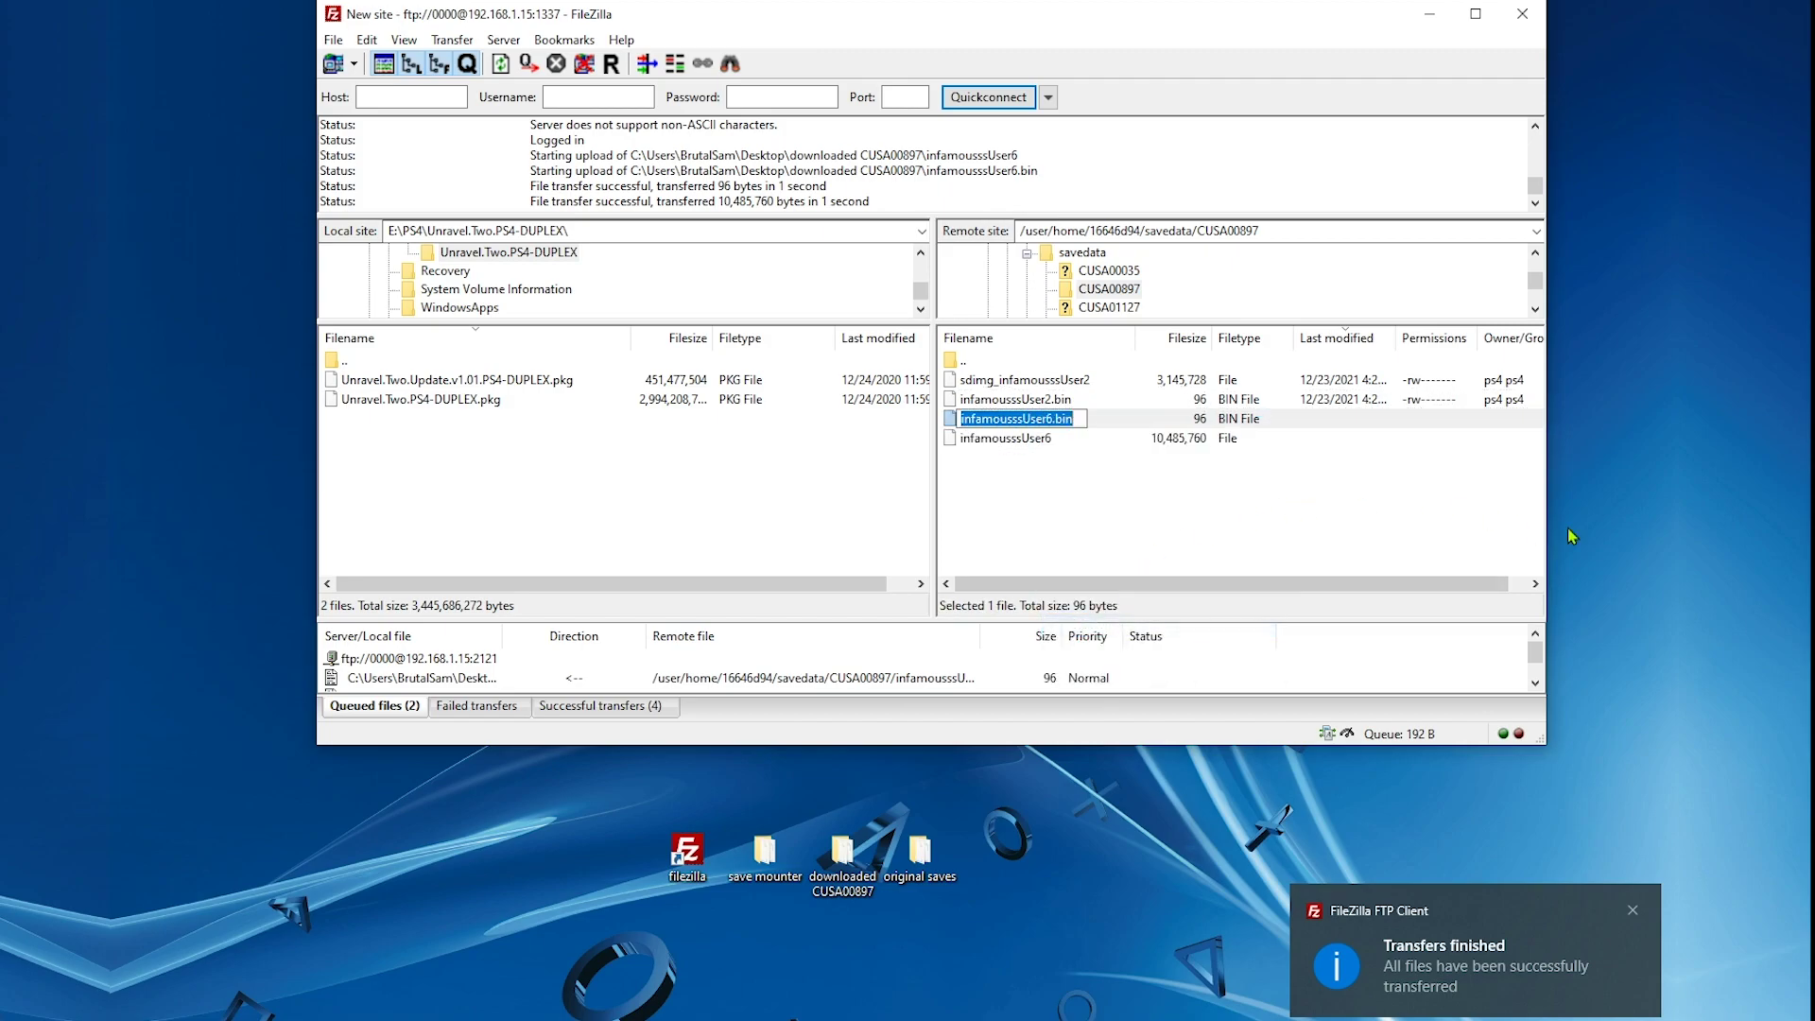
key("End")
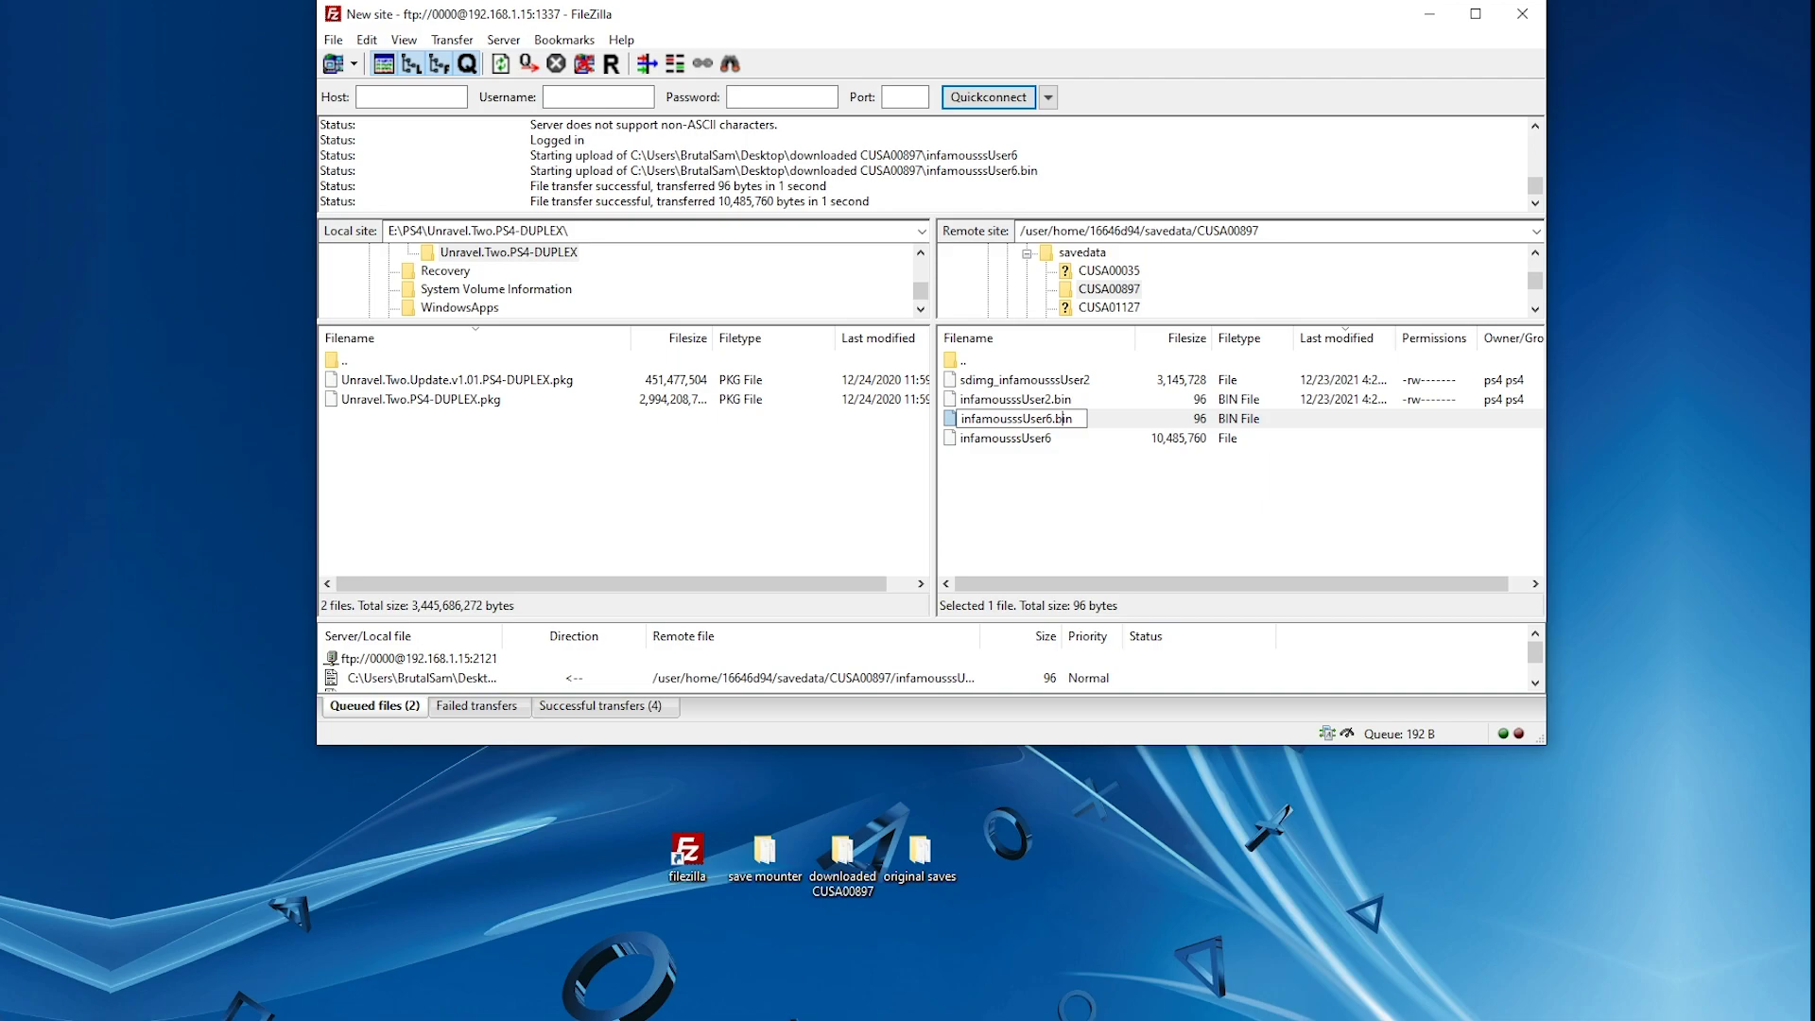
key("BackSpace")
type("3")
key("Return")
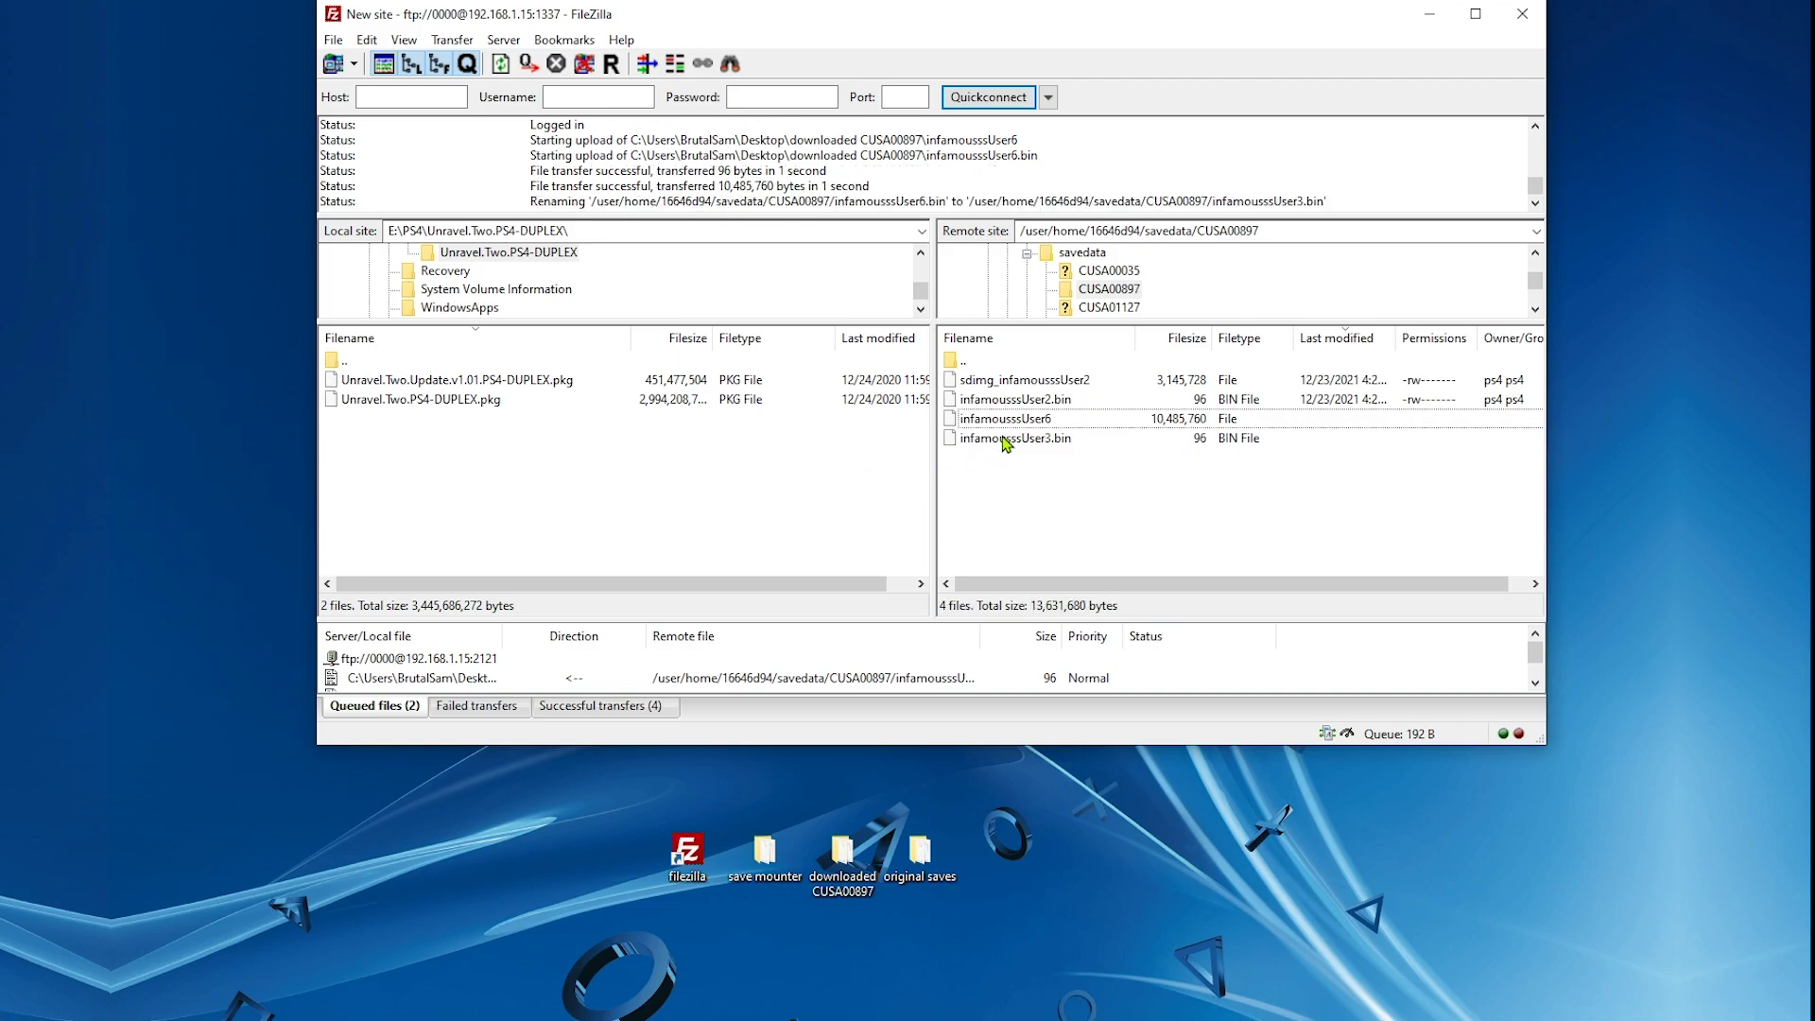
right_click(1016, 421)
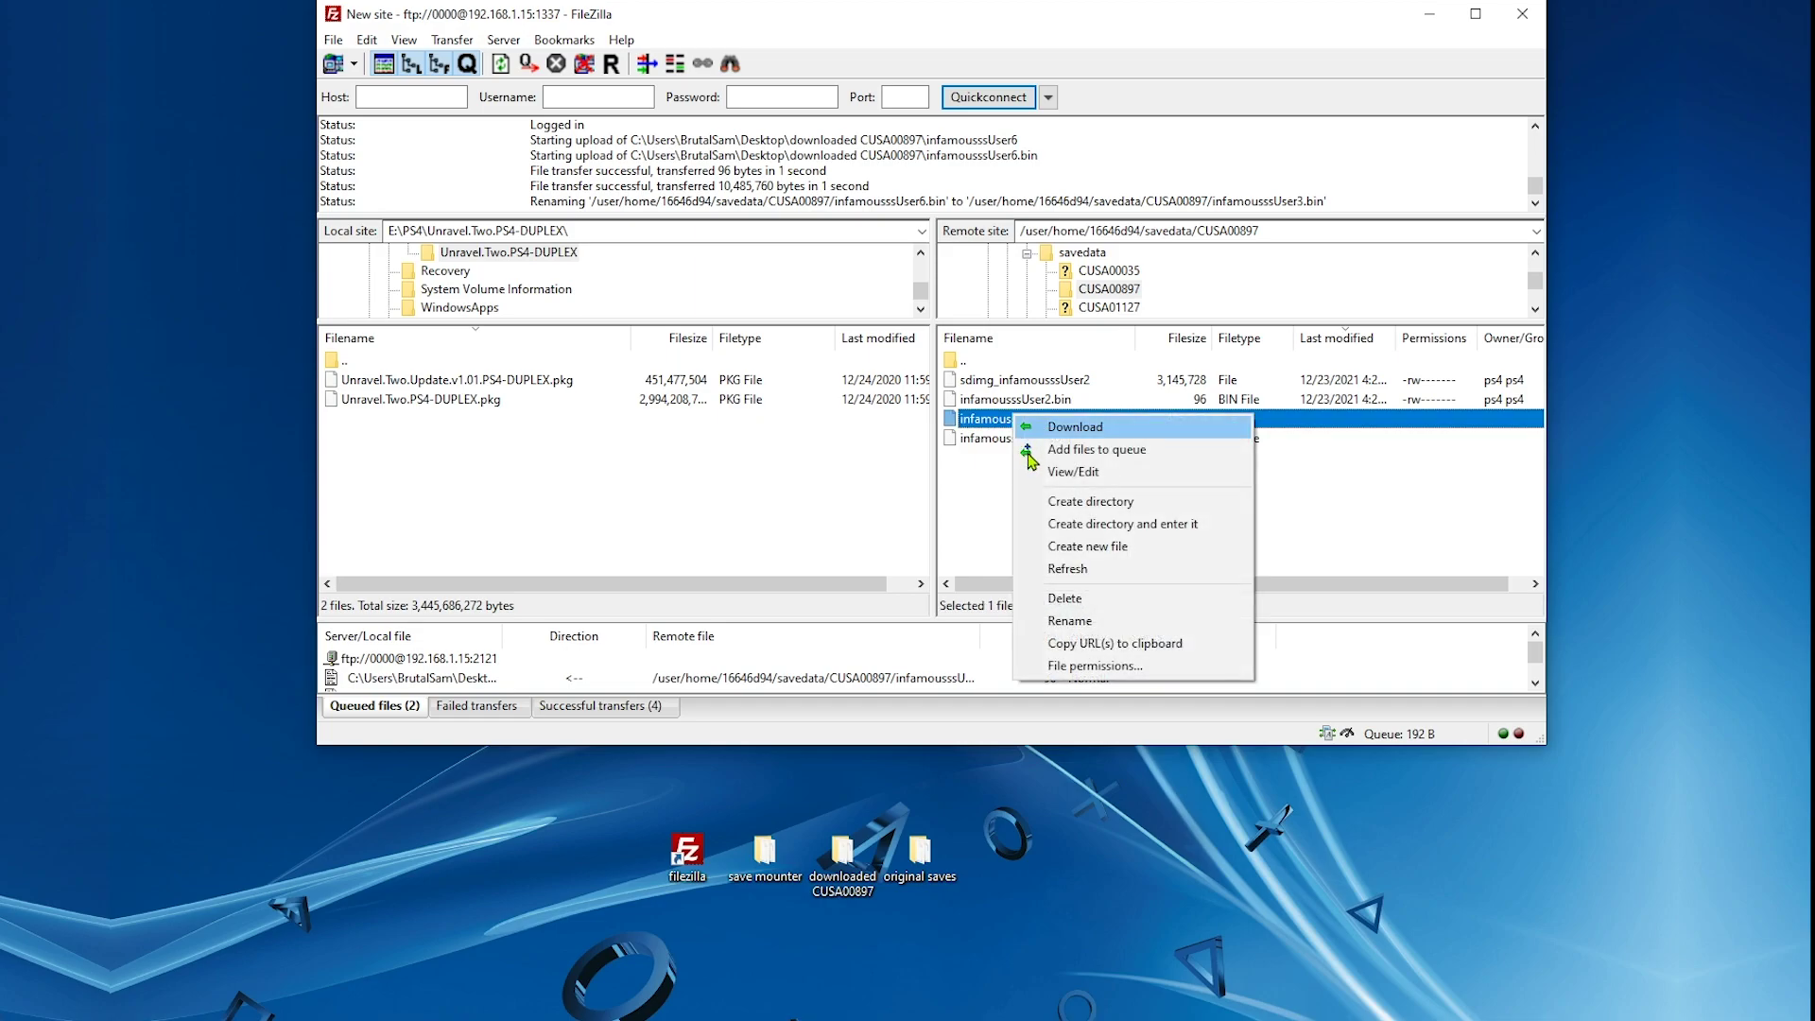
left_click(1068, 620)
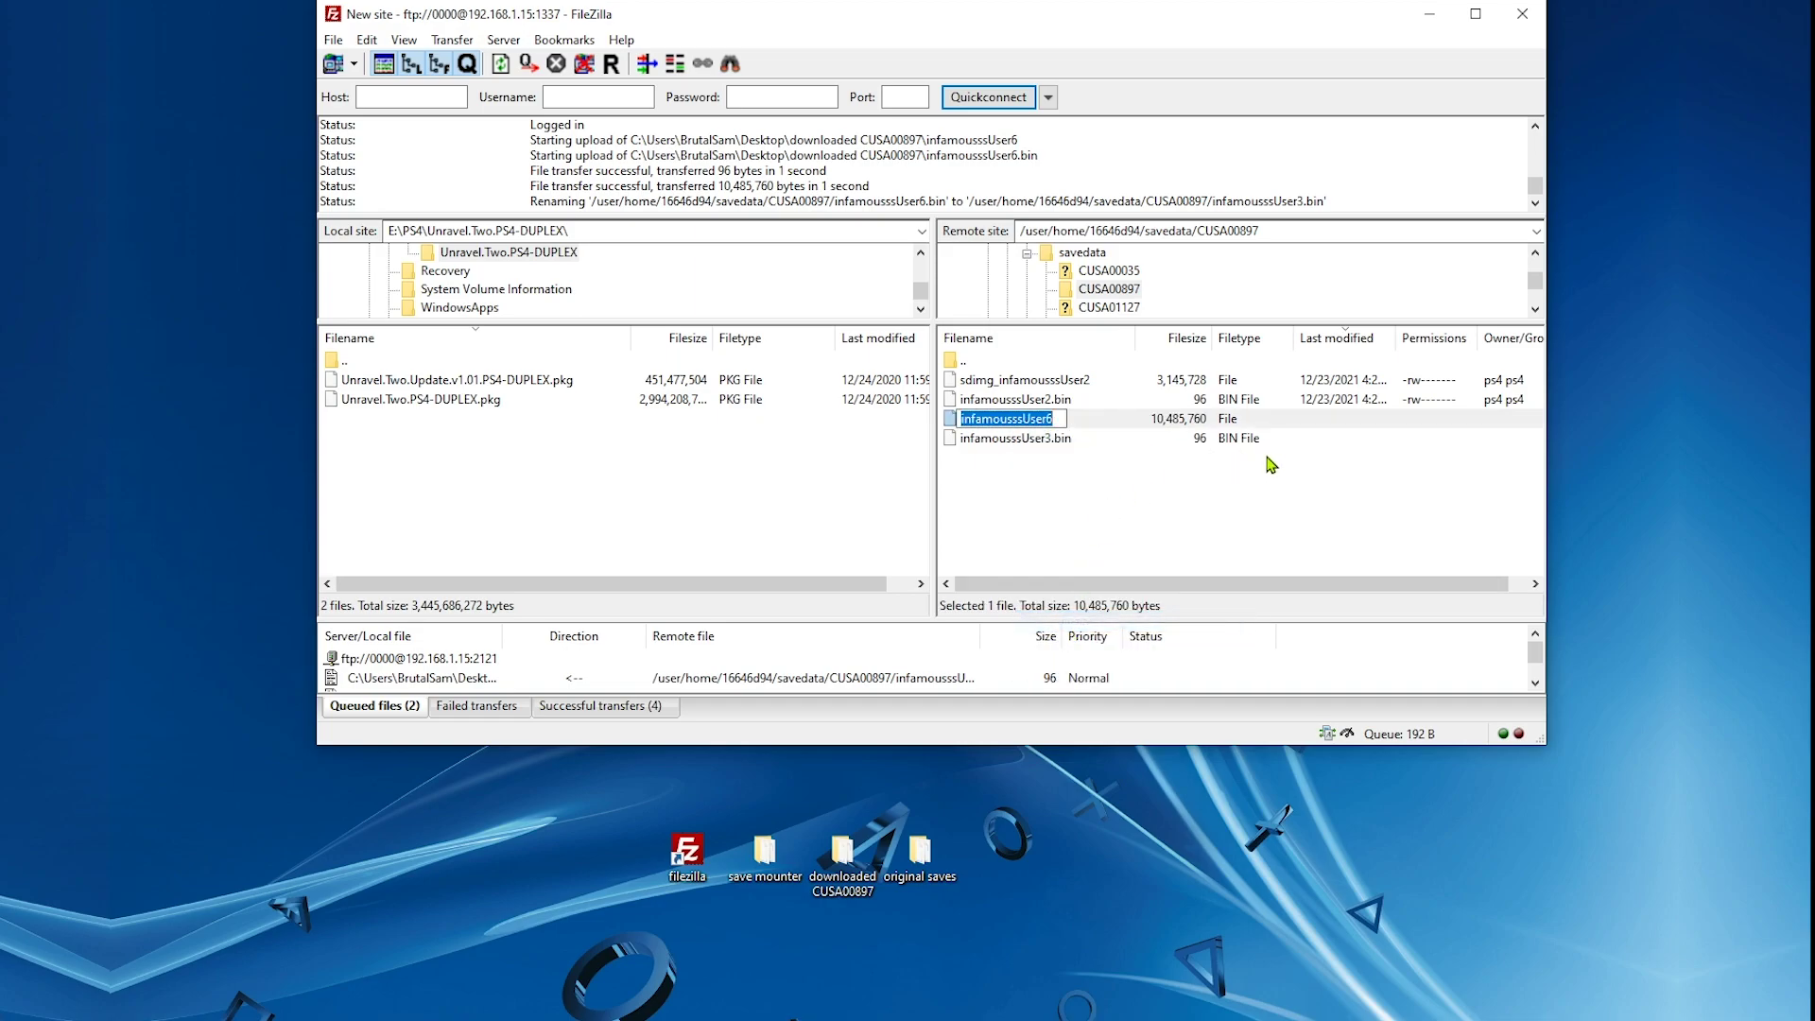
key("End")
left_click(1232, 496)
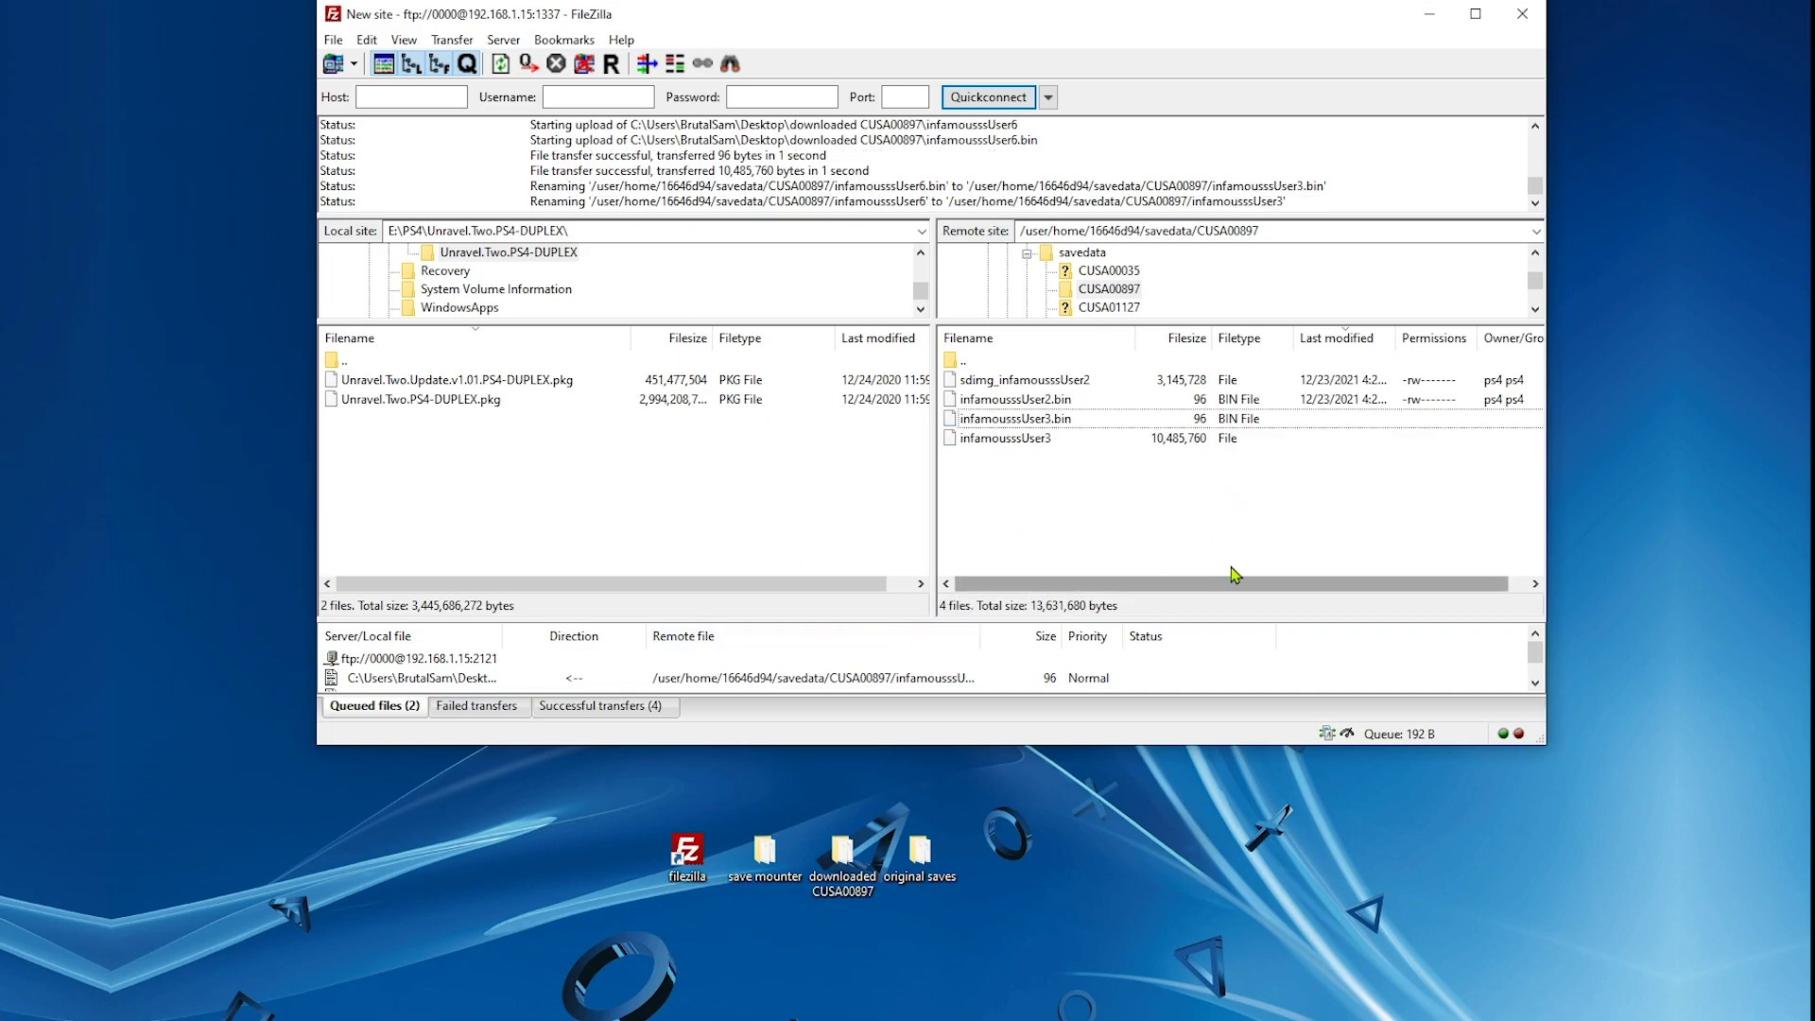
Refresh the remote listing and return to Save Mounter
right_click(1134, 511)
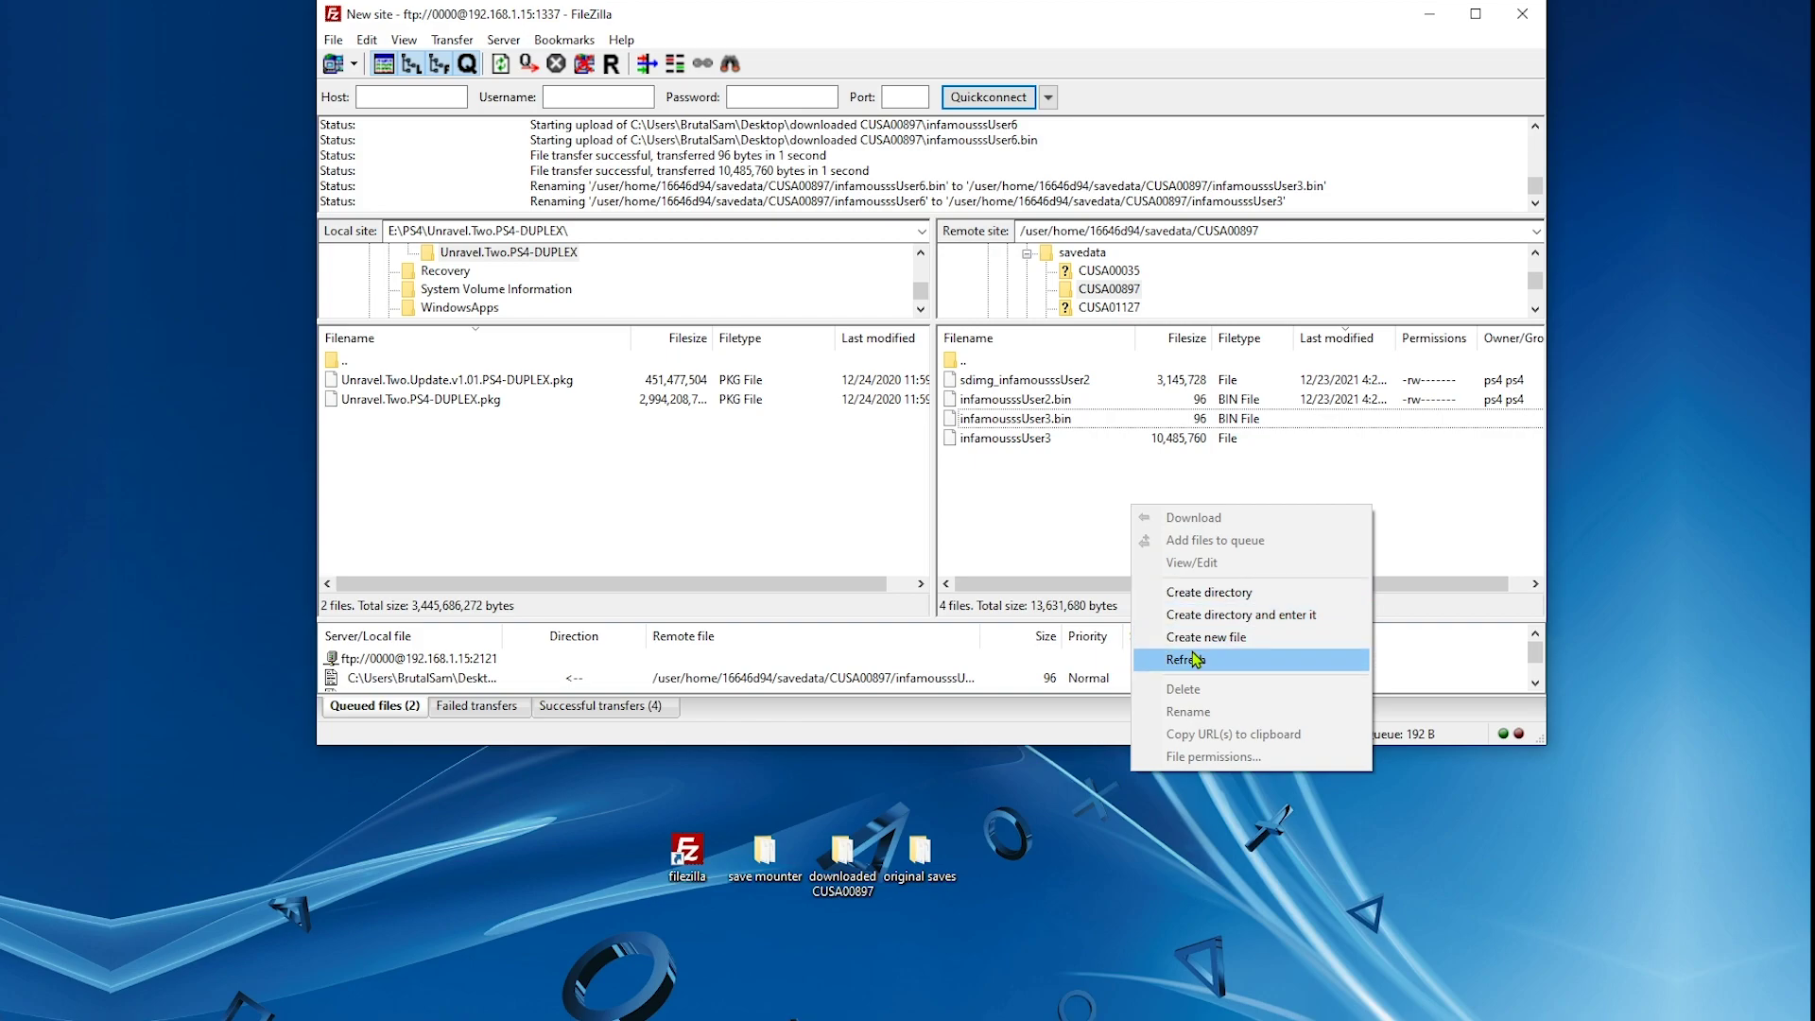
left_click(1190, 659)
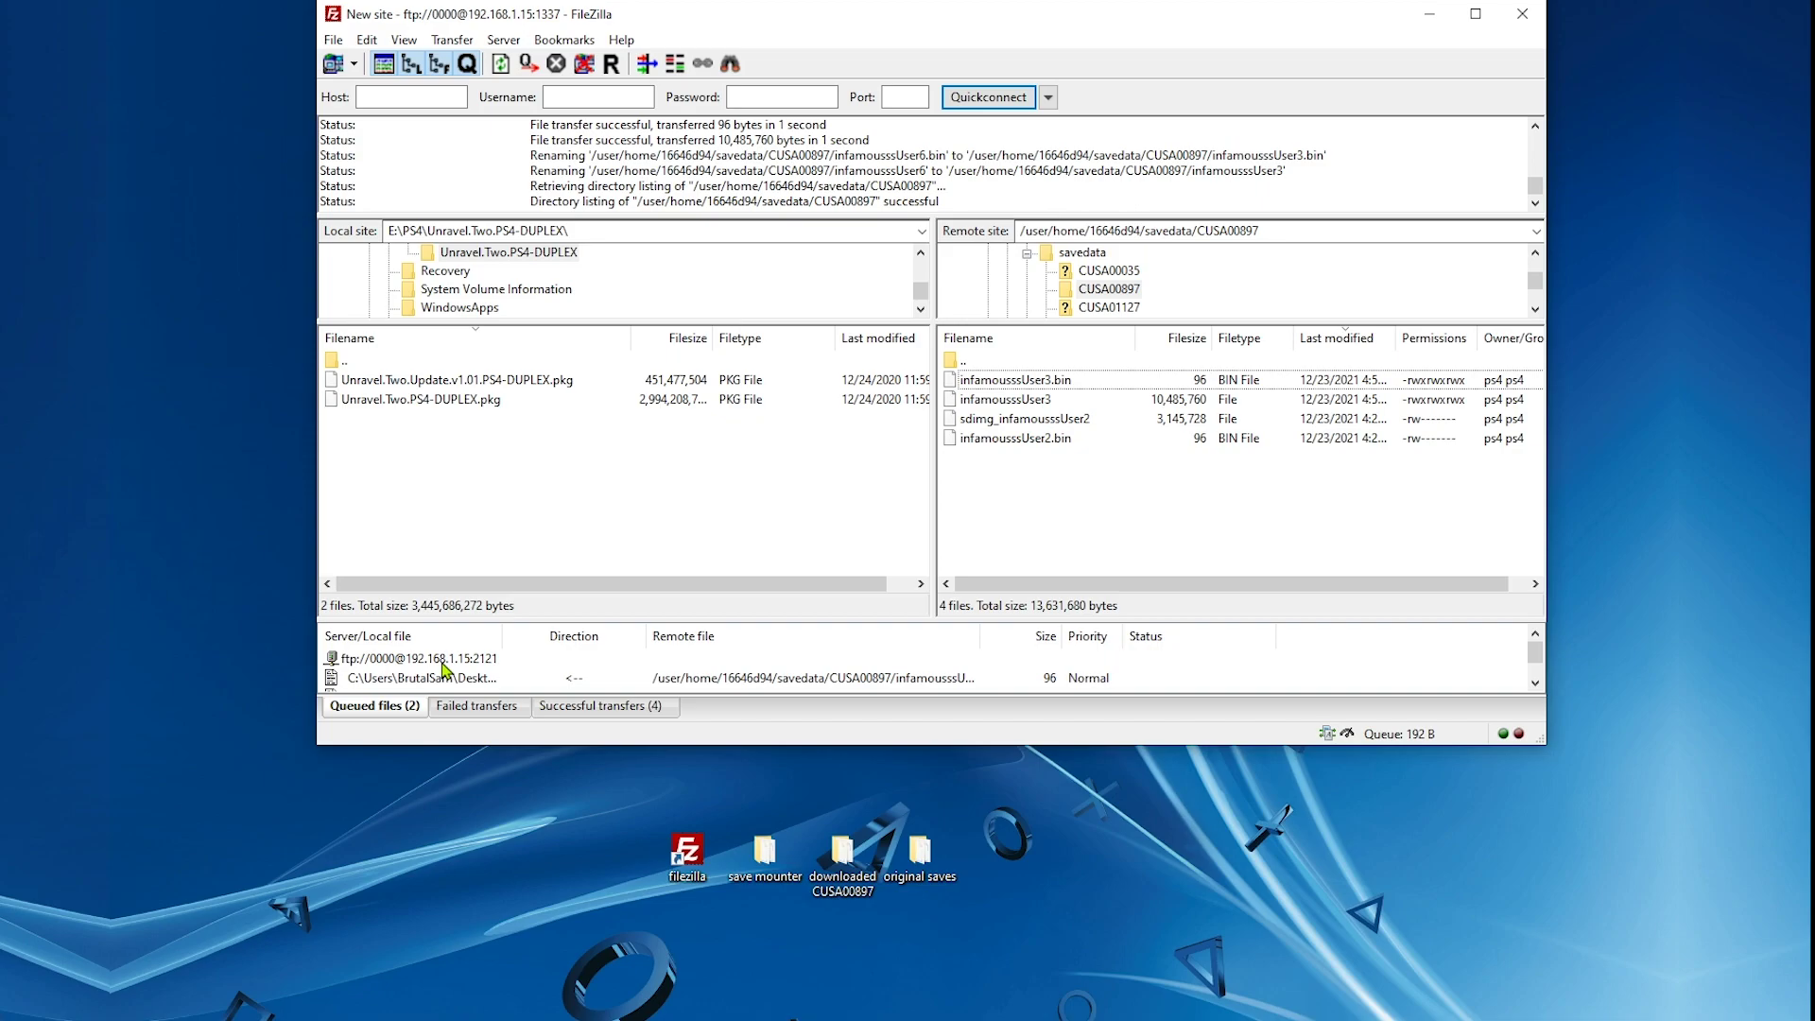
key("alt+Tab")
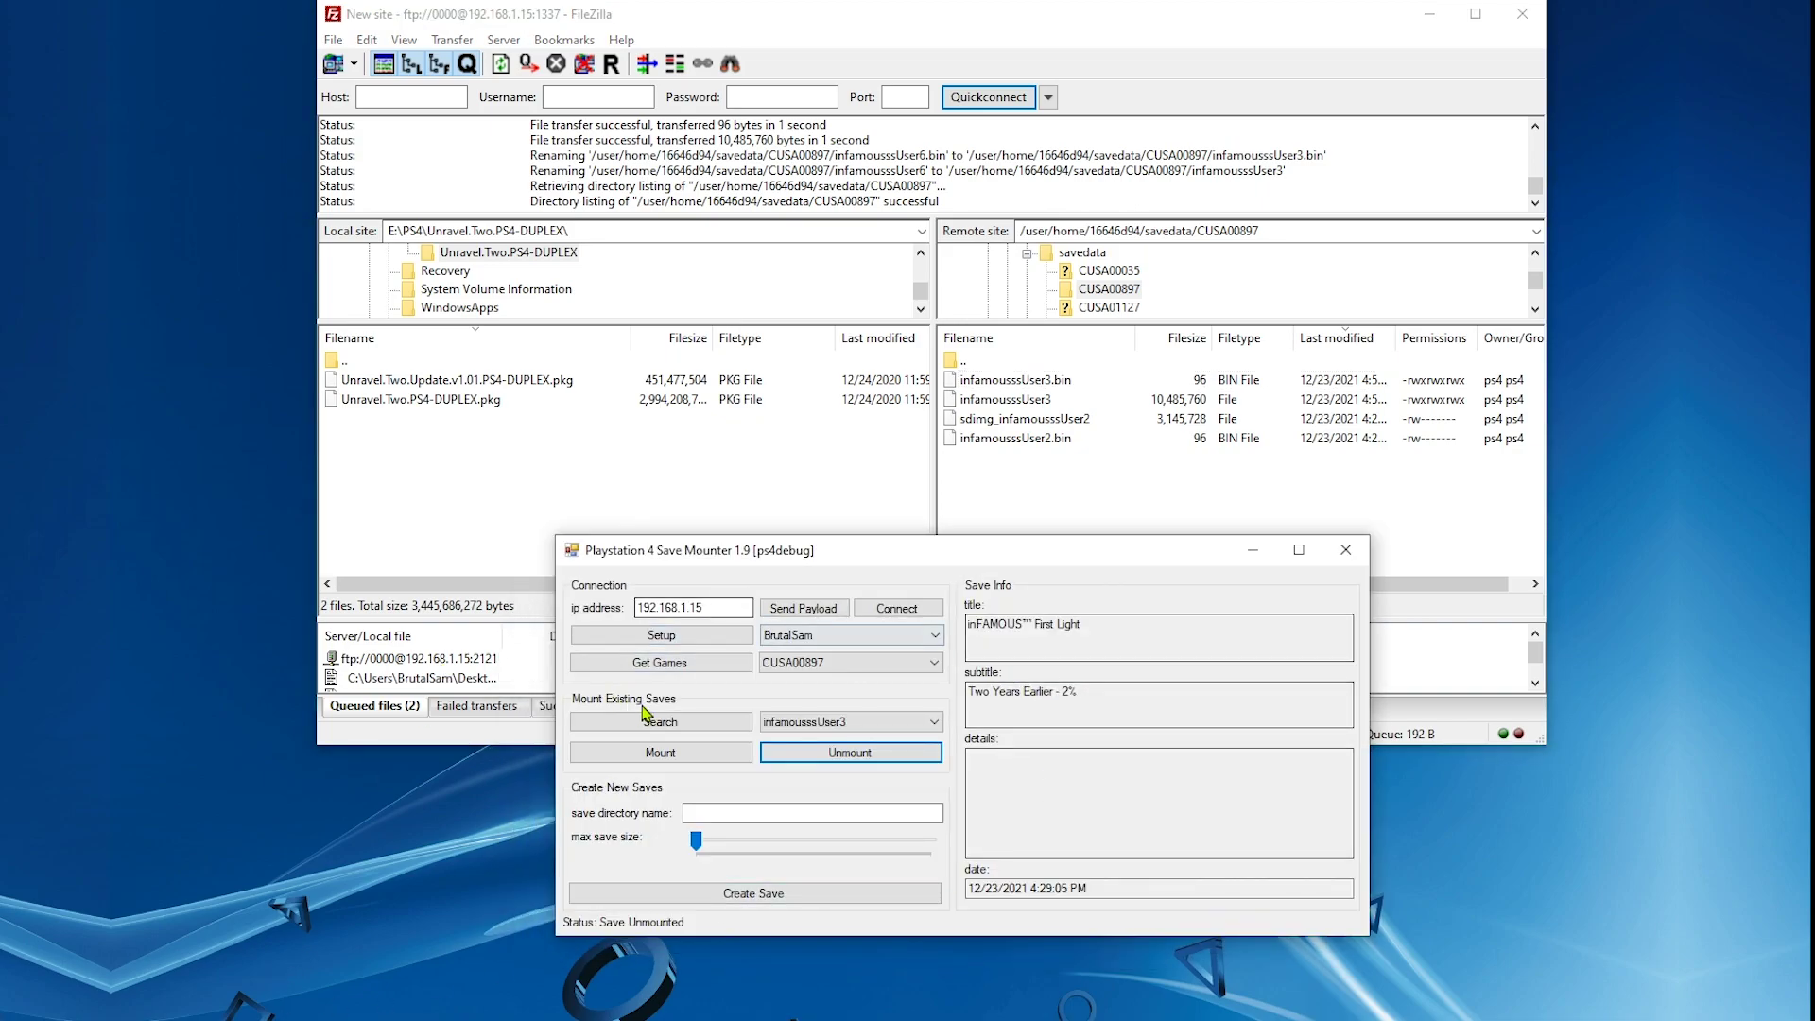
Mount the replacement infamousssUser3 save in /savedata0
left_click(668, 756)
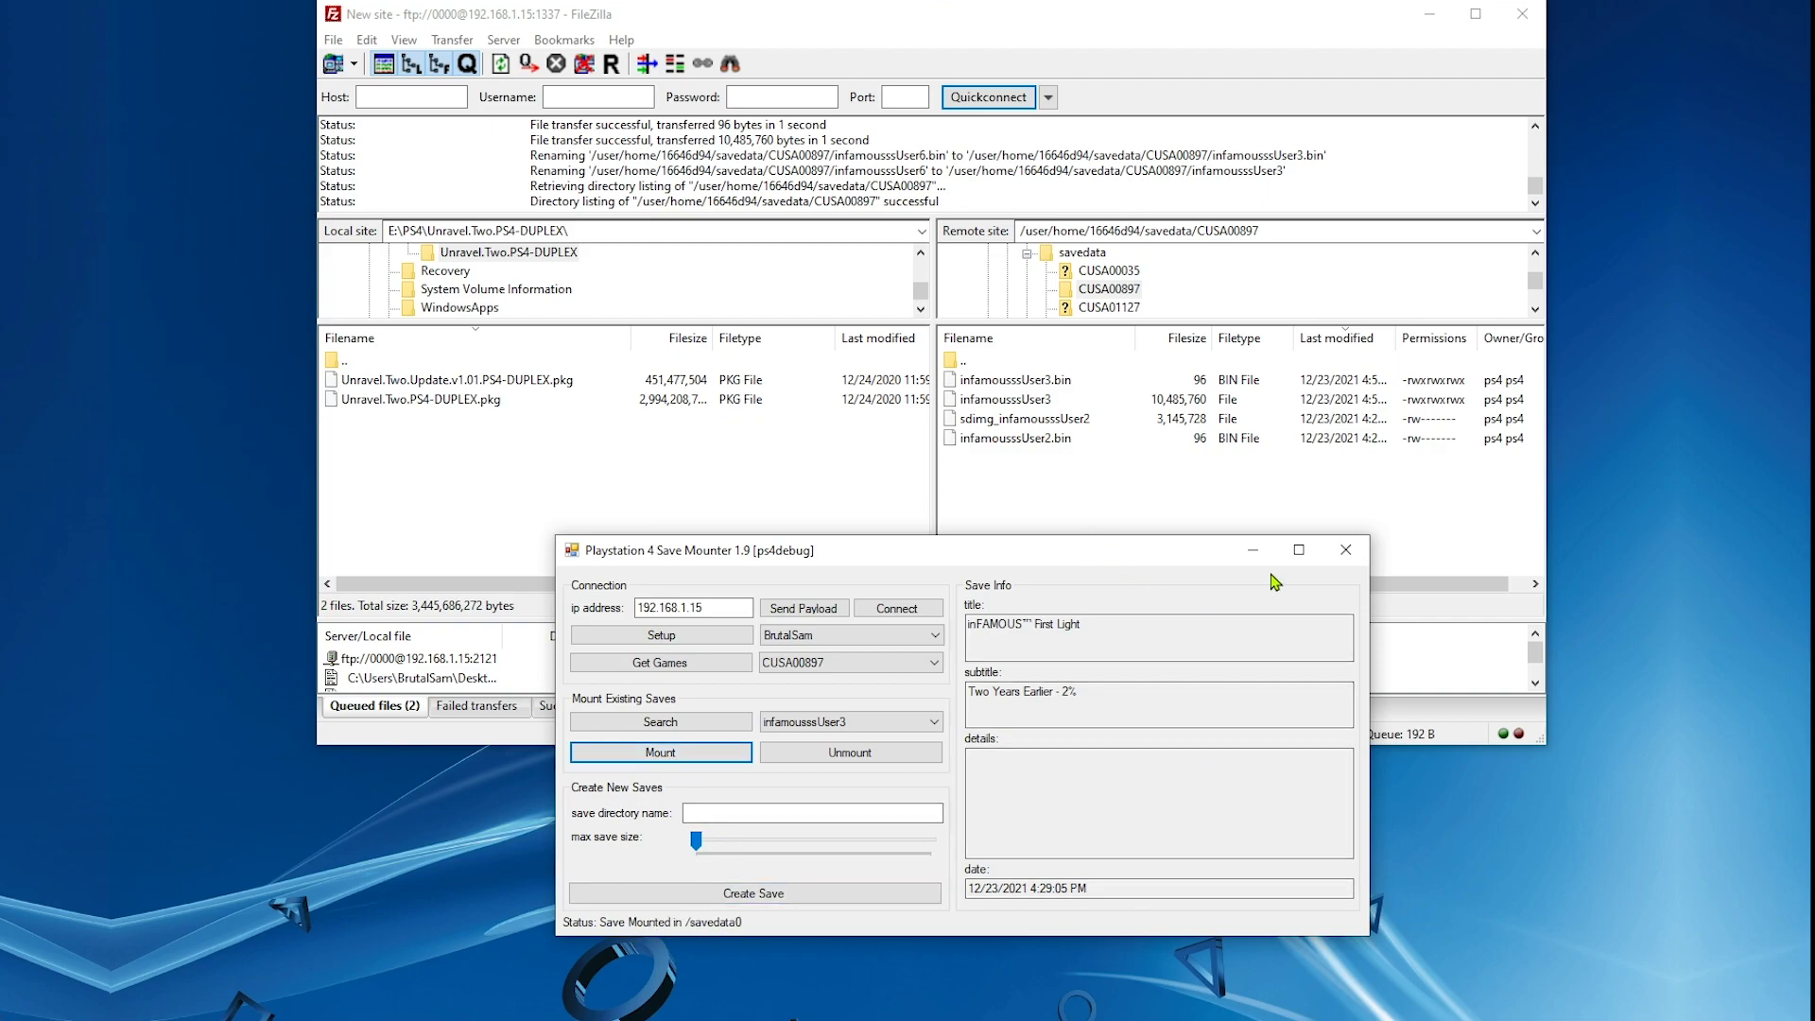
Hide Save Mounter and climb from the savedata folder up to the console's root folder
left_click(1252, 550)
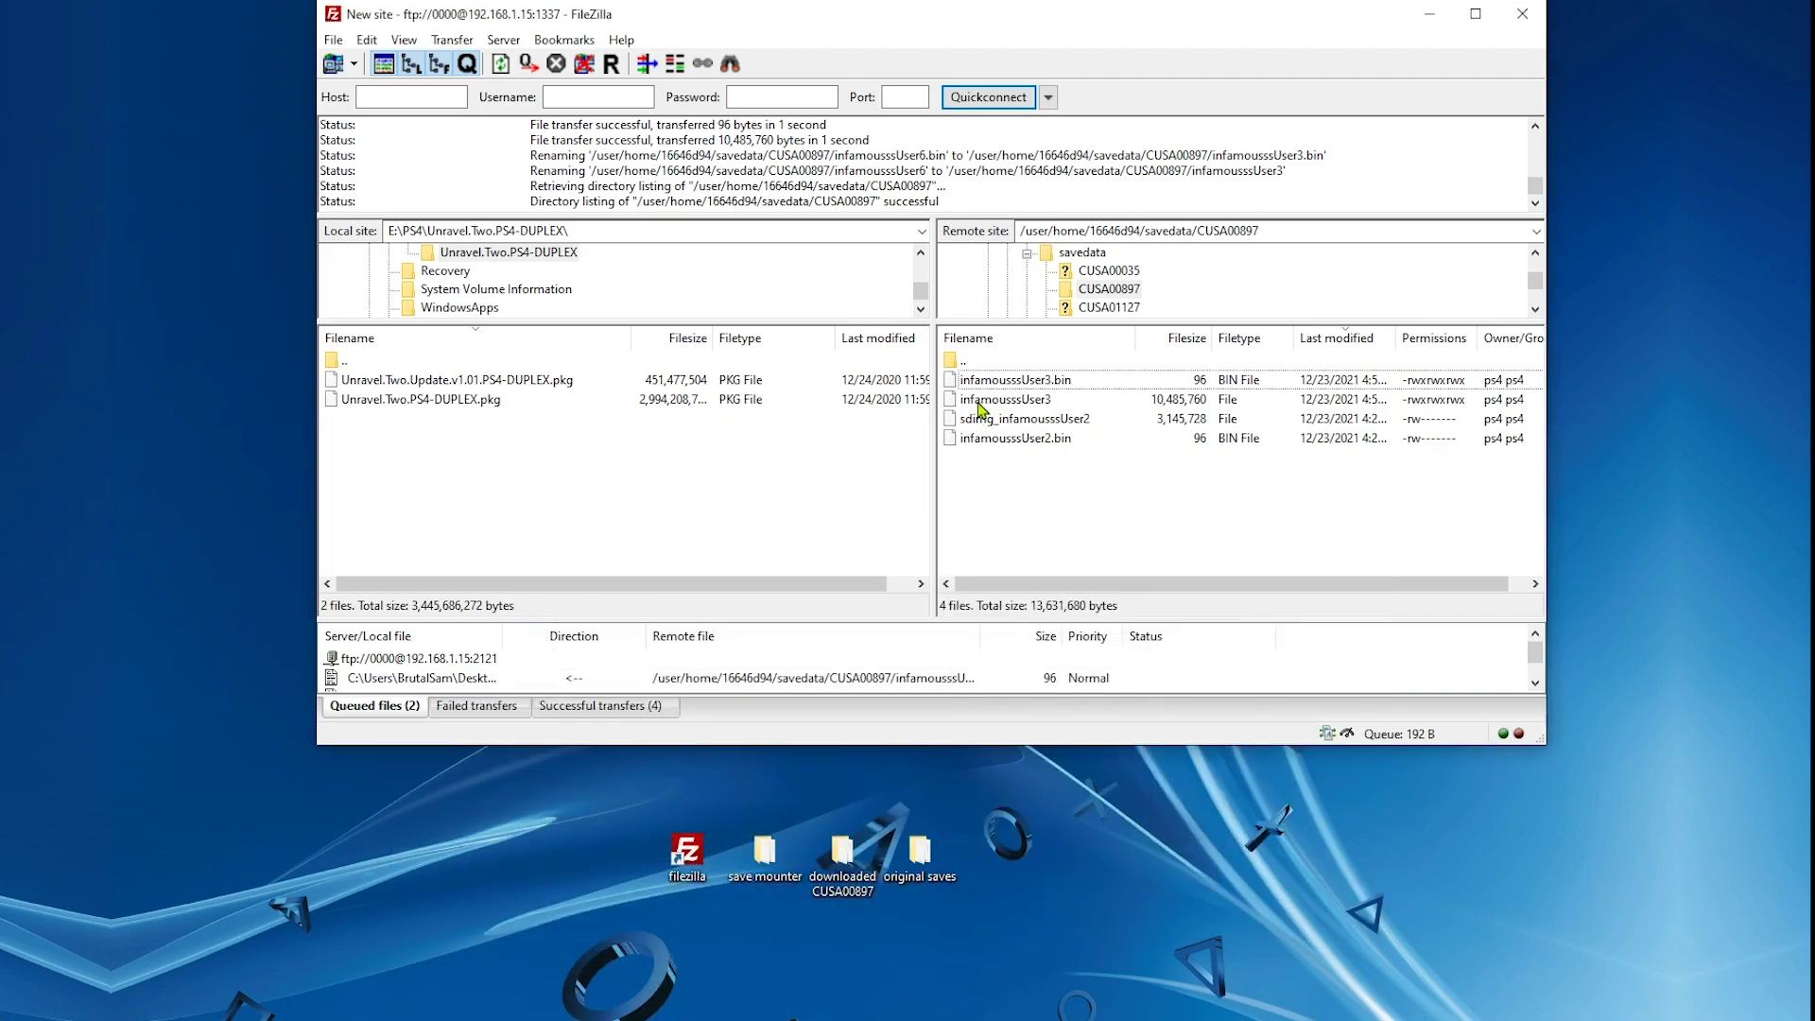
left_click(1030, 361)
double_click(1030, 361)
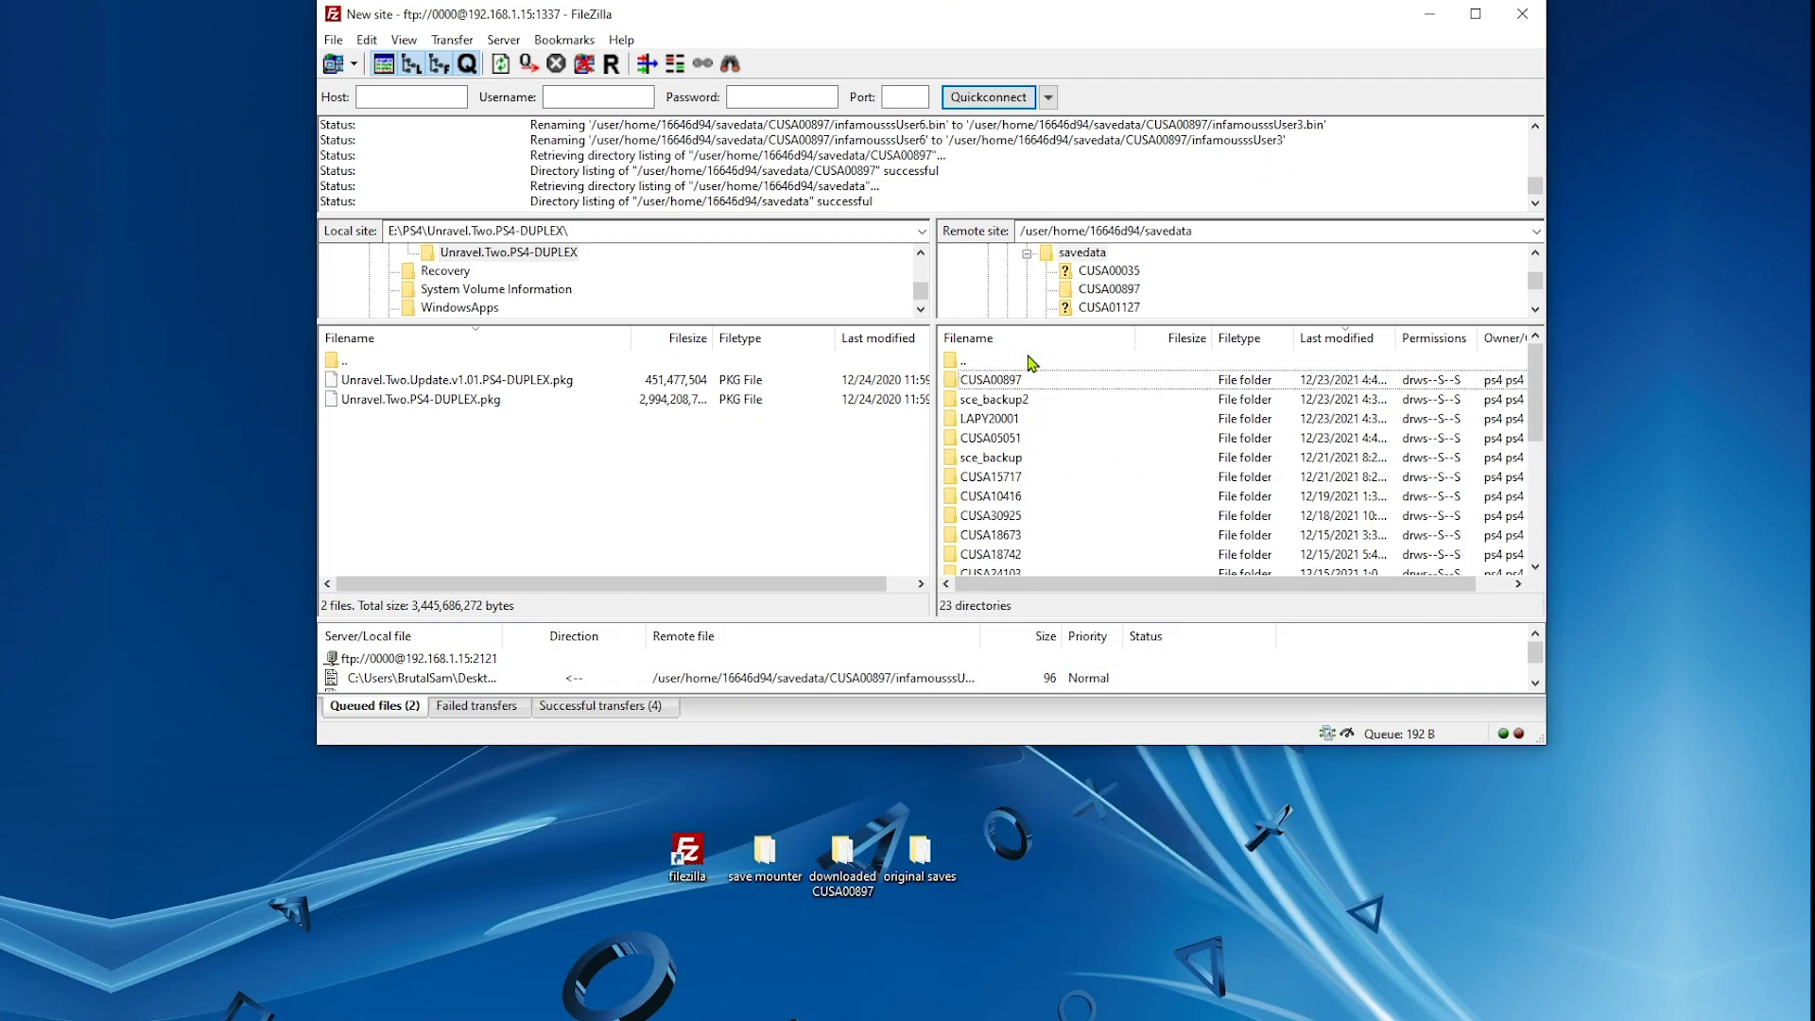
double_click(1030, 362)
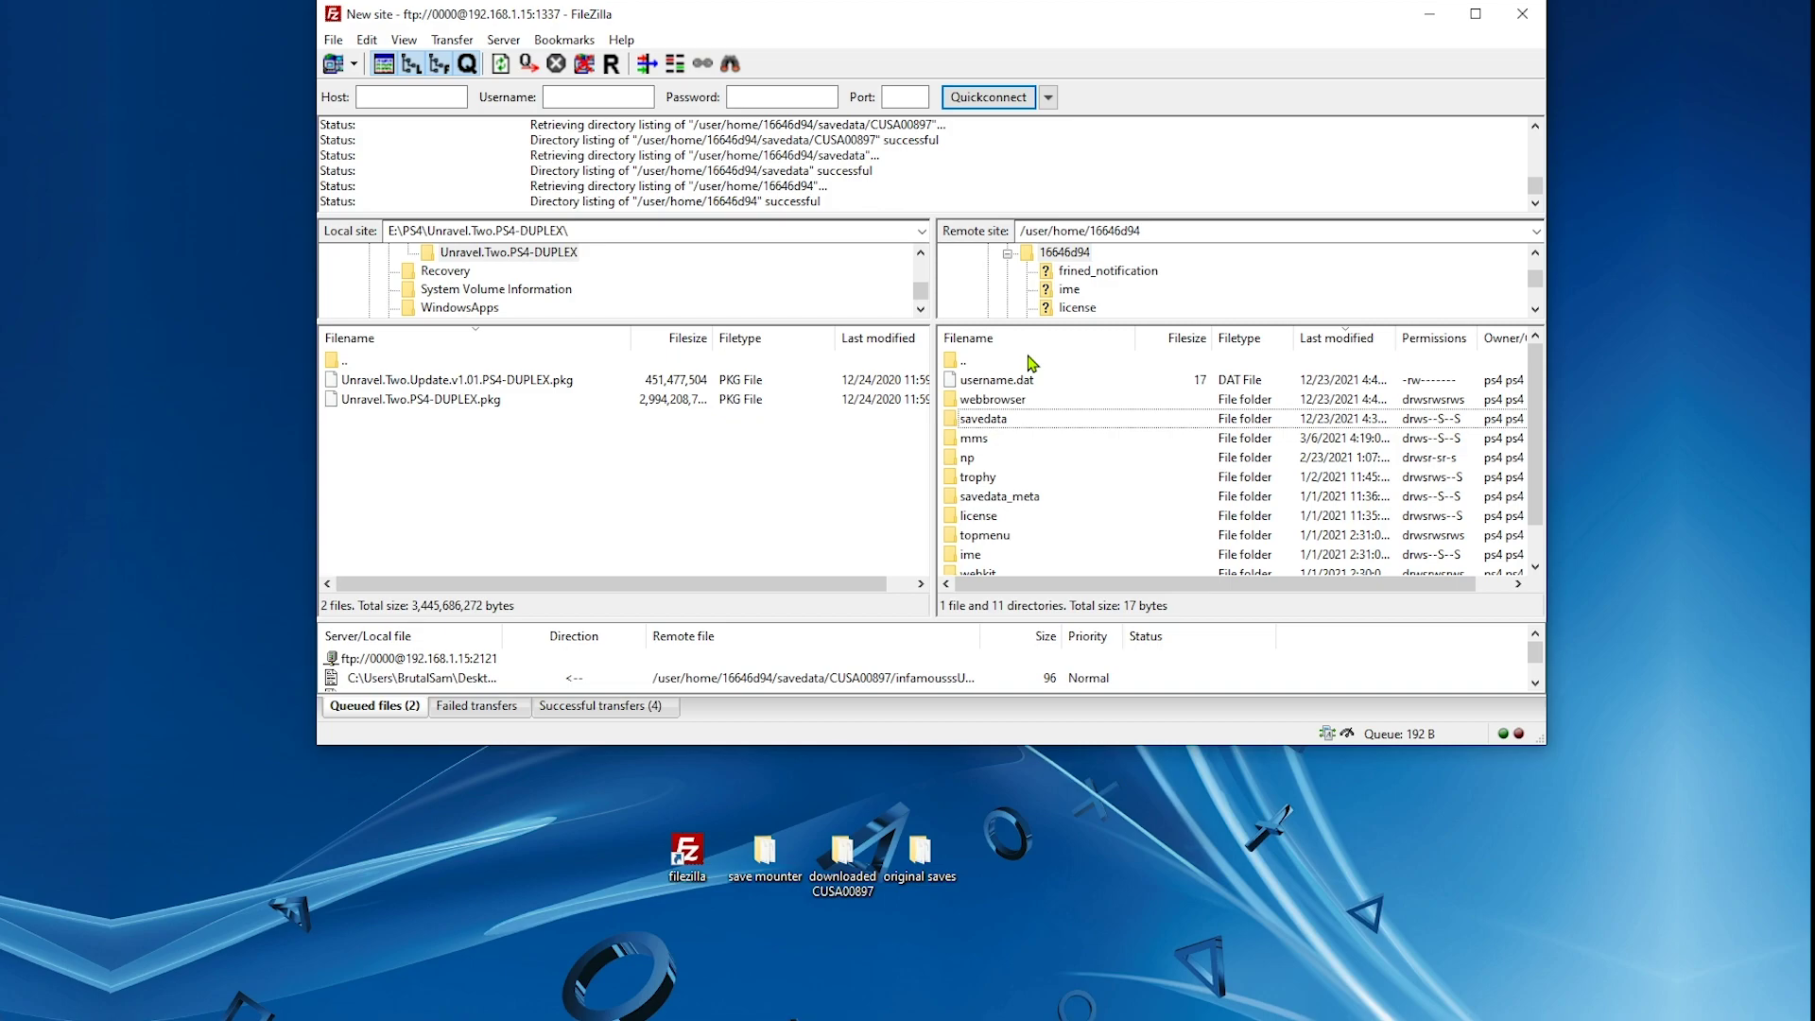
double_click(1030, 361)
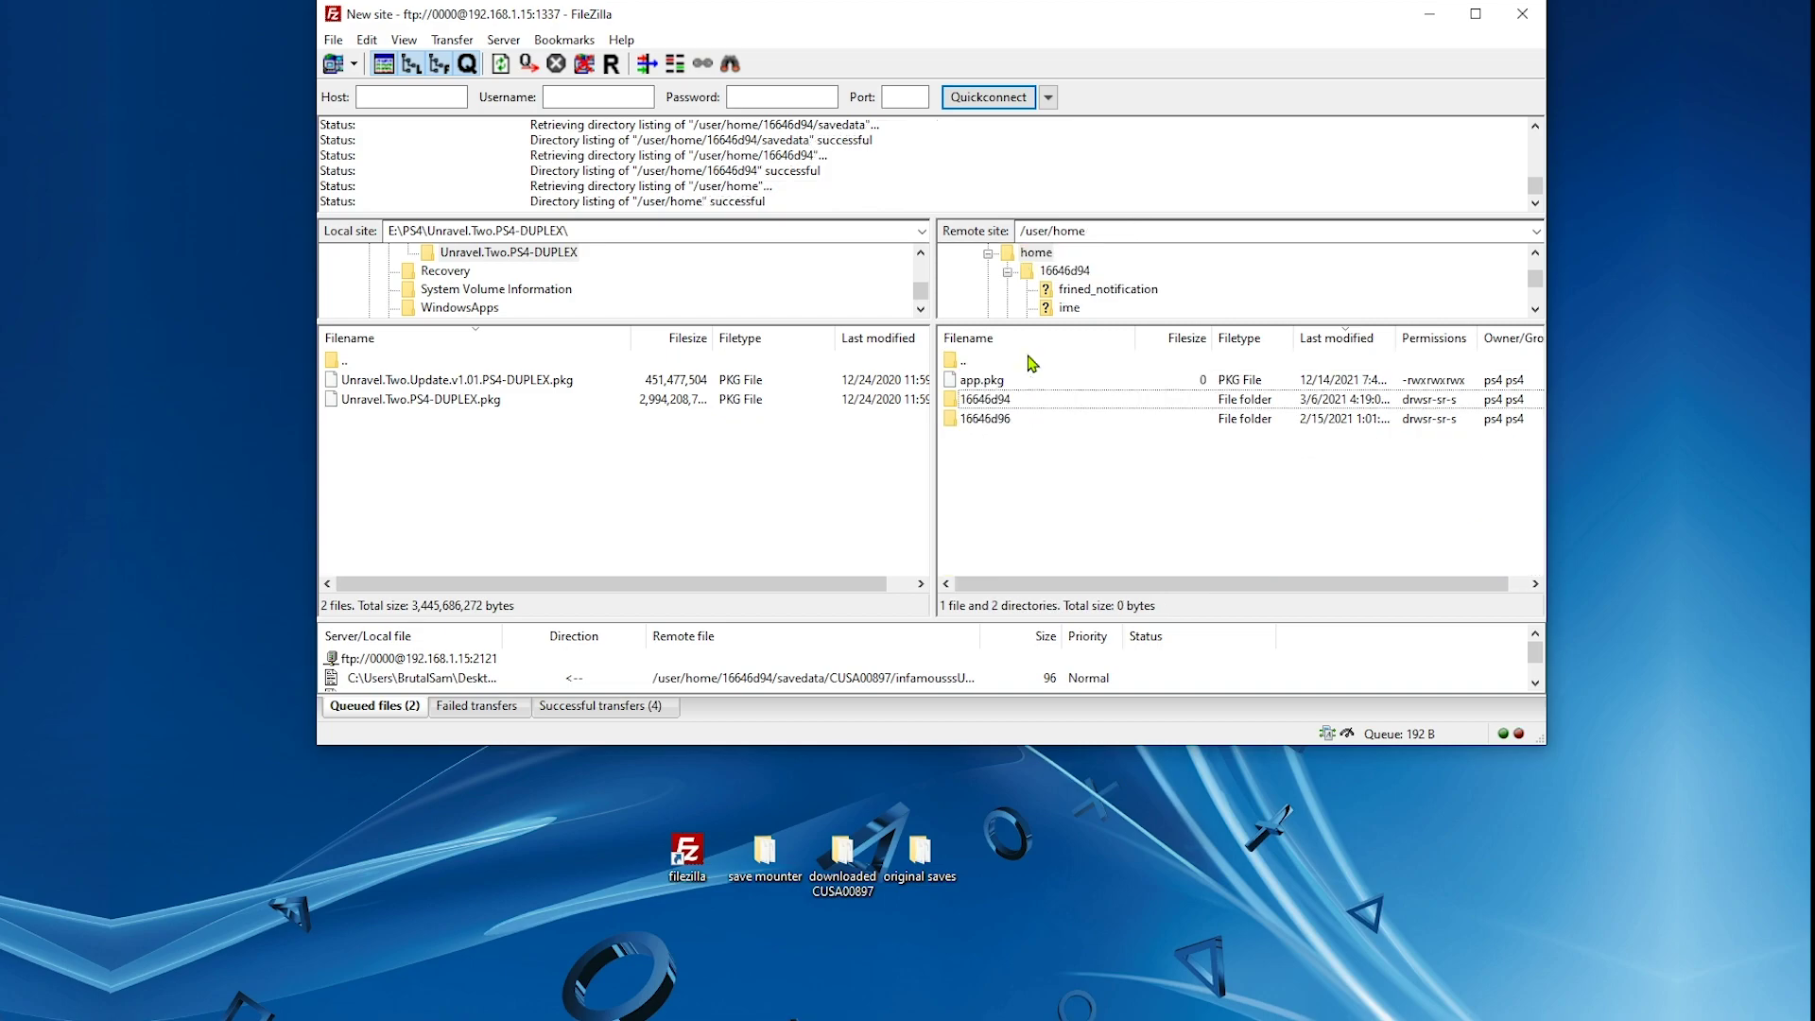
double_click(1031, 361)
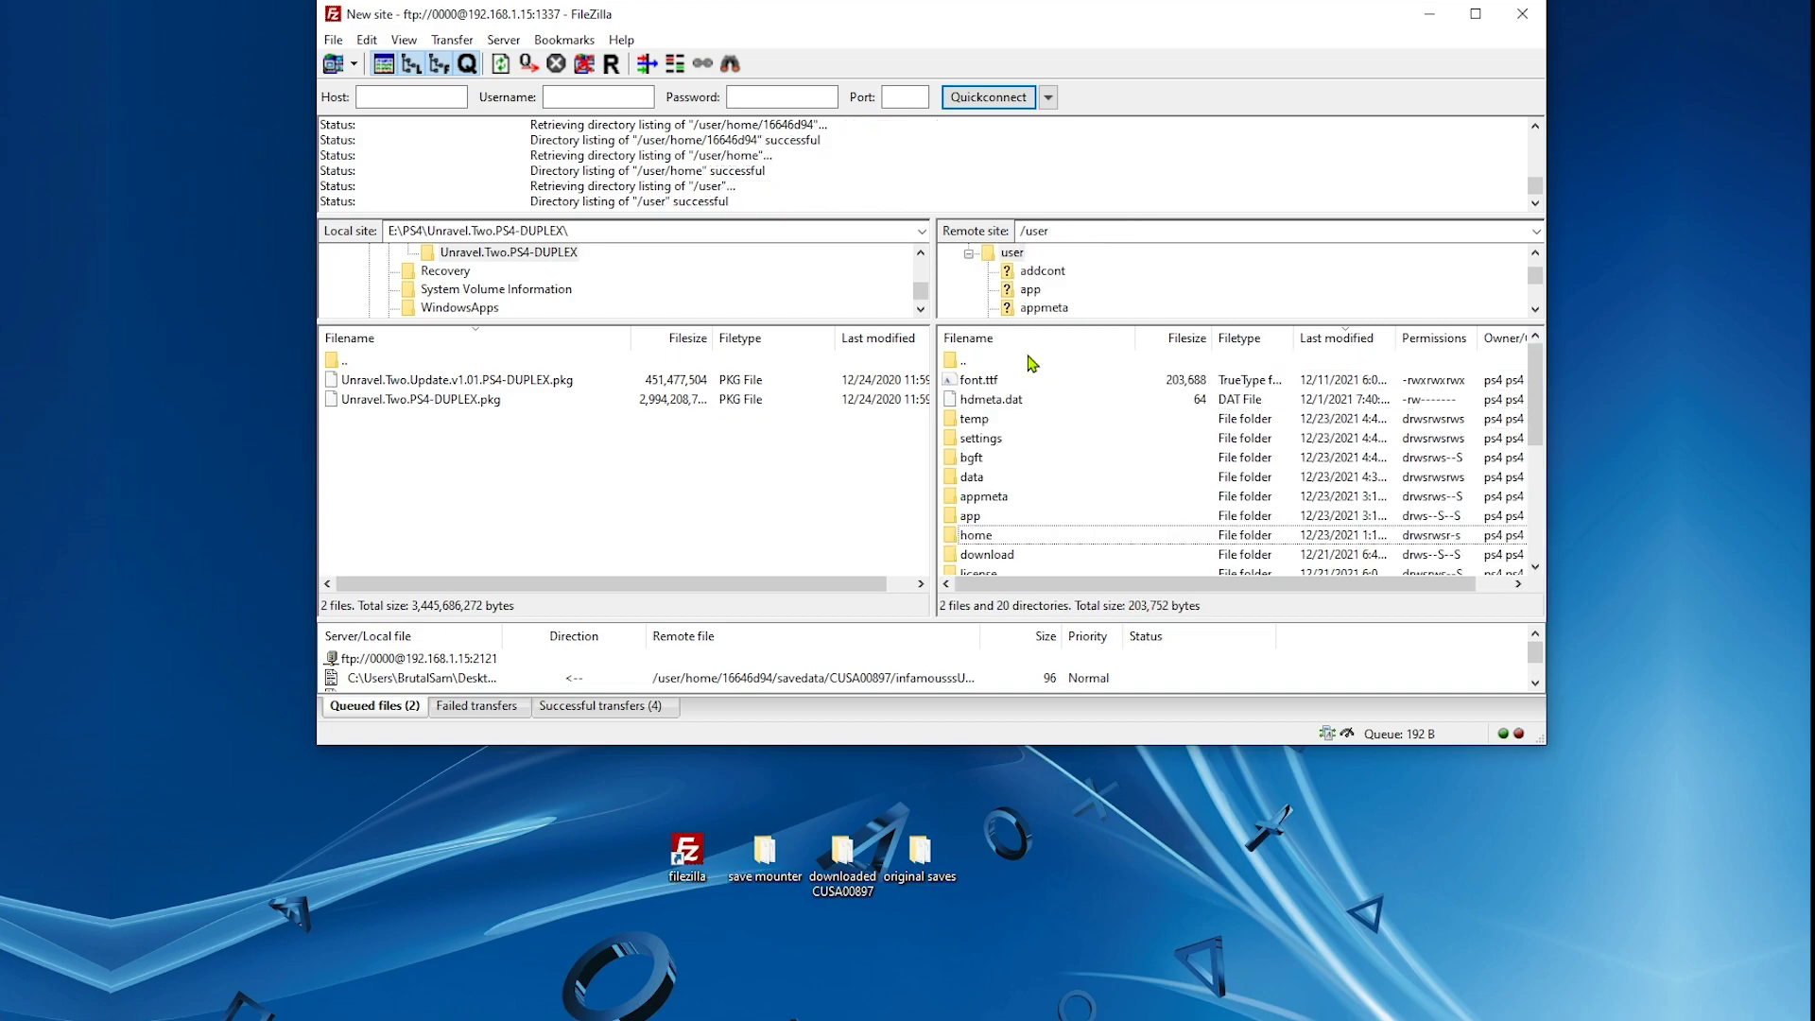
double_click(1032, 361)
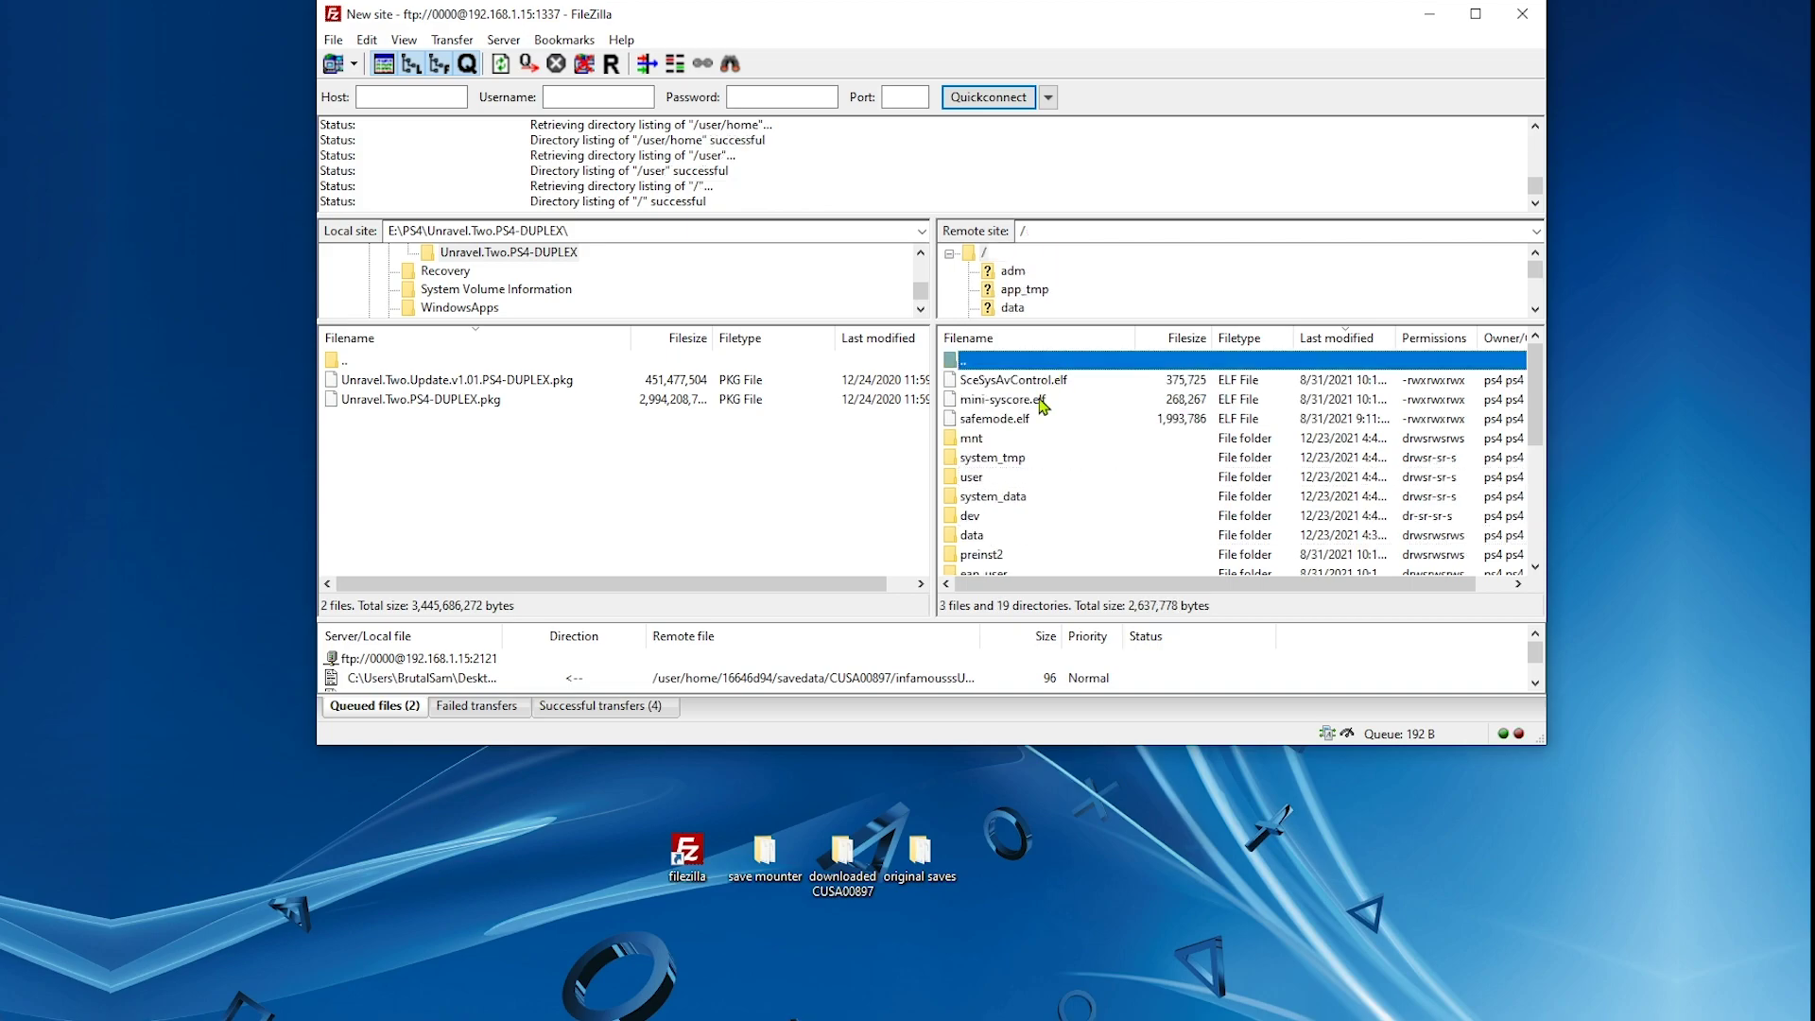
Open /mnt/pfs, widen the Filename column, and select dis.dat in the mounted infamousssUser3 folder
left_click(1007, 439)
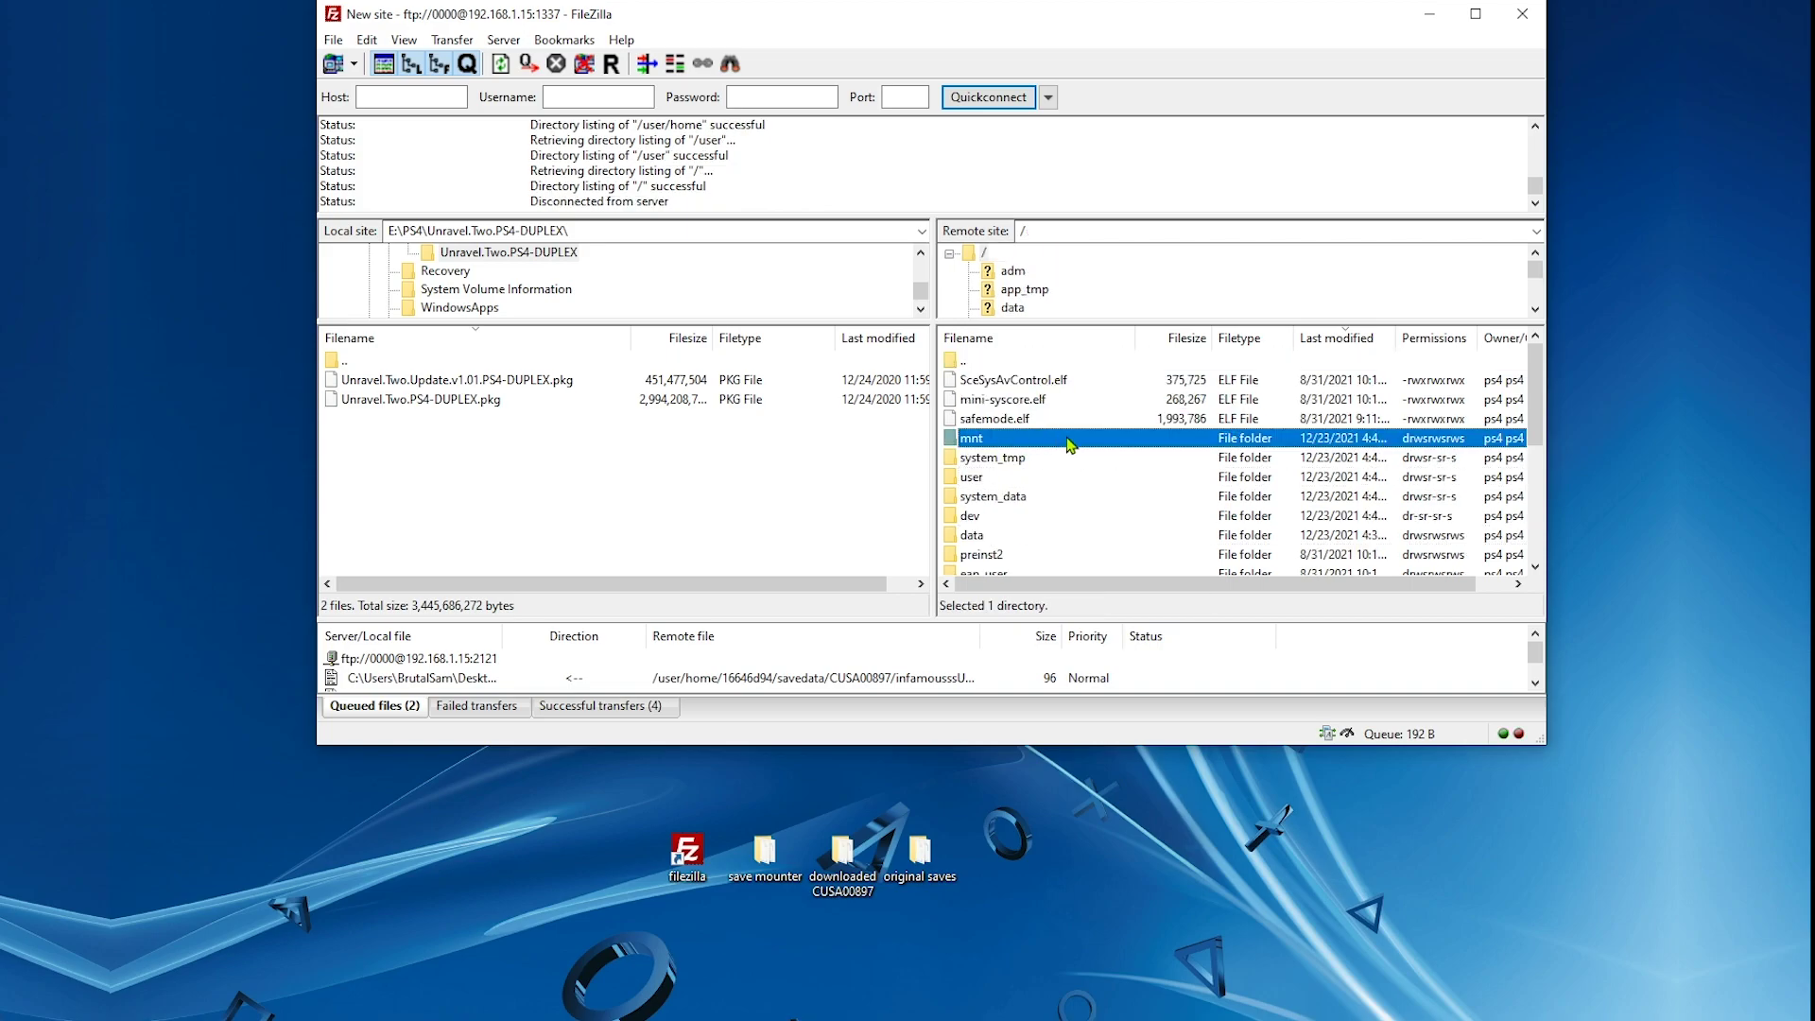
double_click(1070, 441)
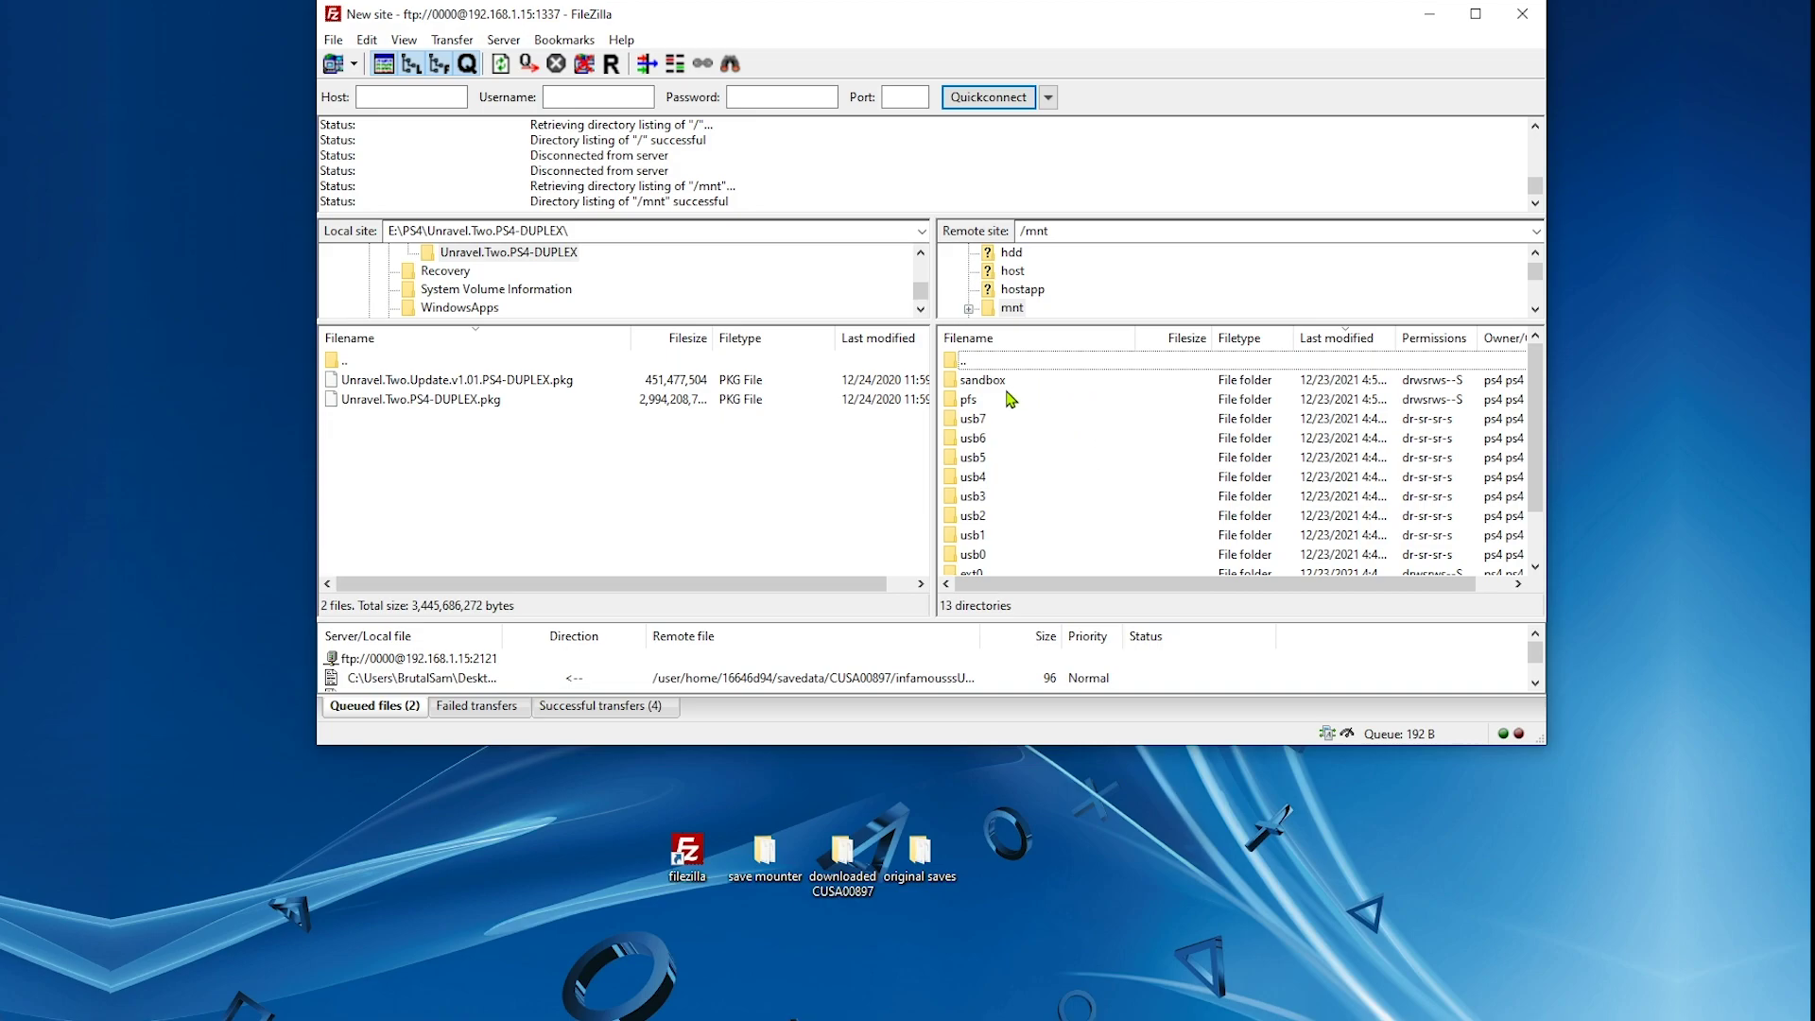
double_click(1010, 405)
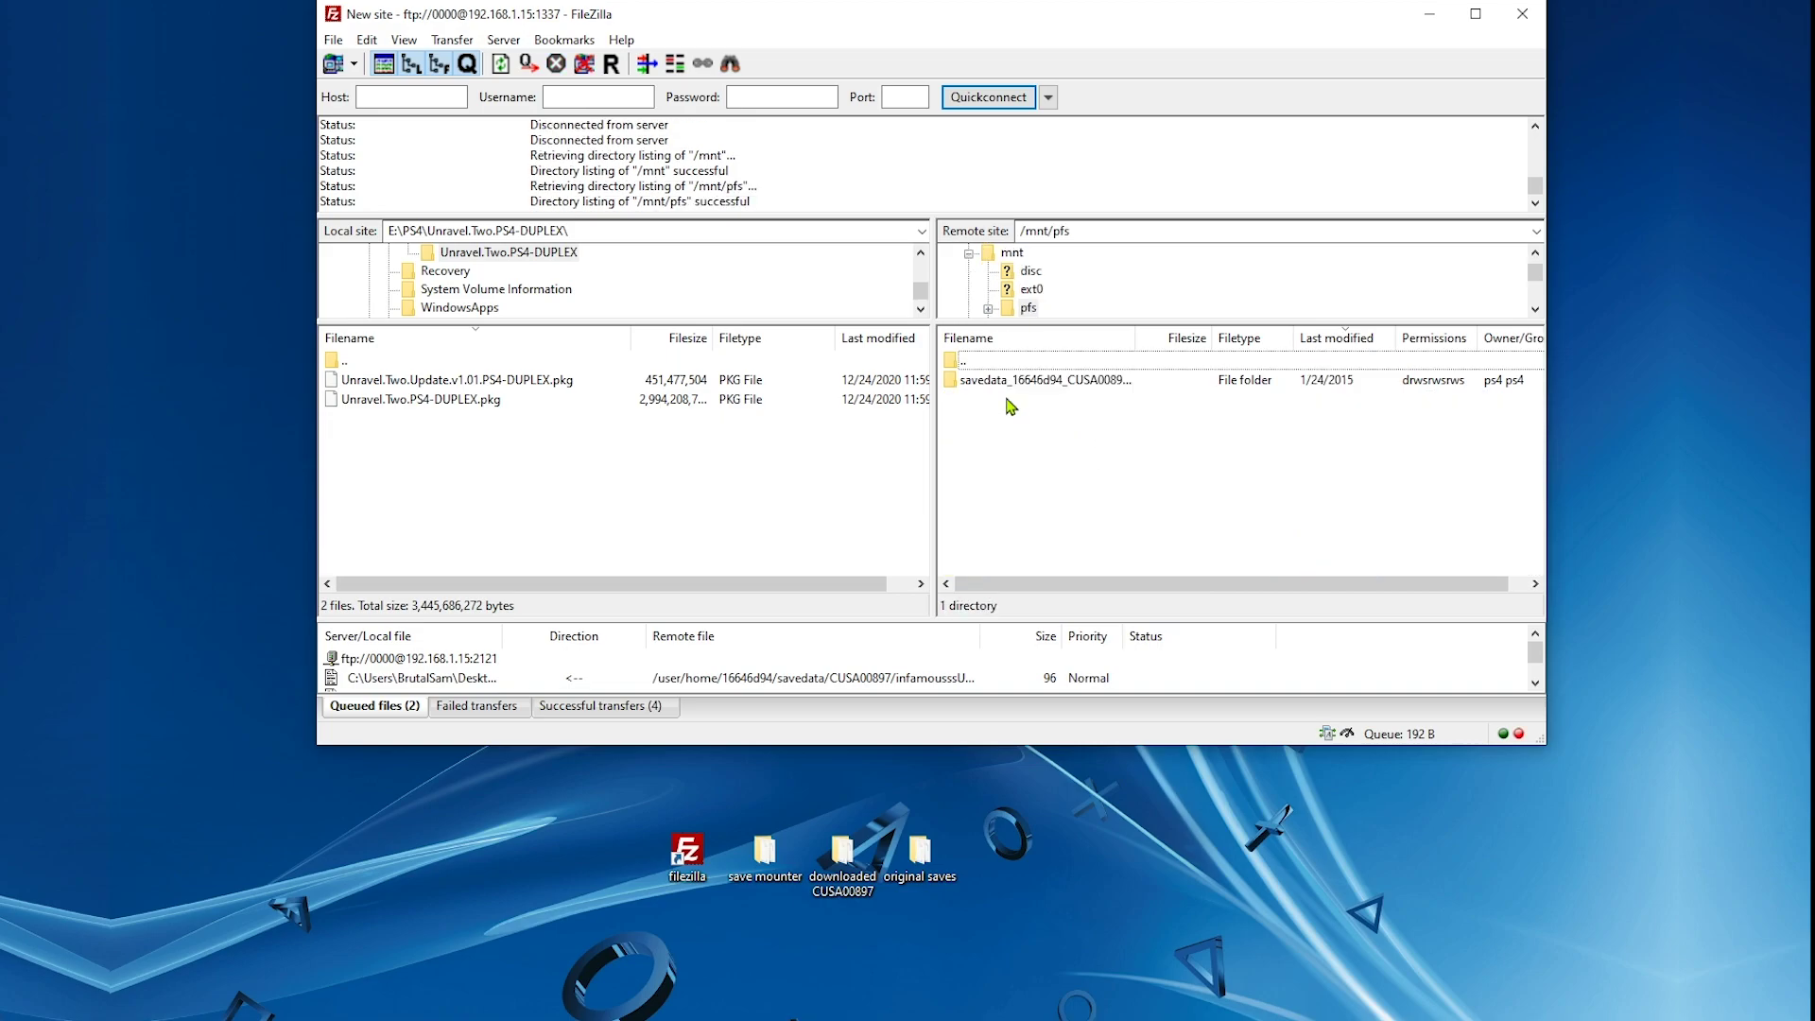
left_click(1083, 388)
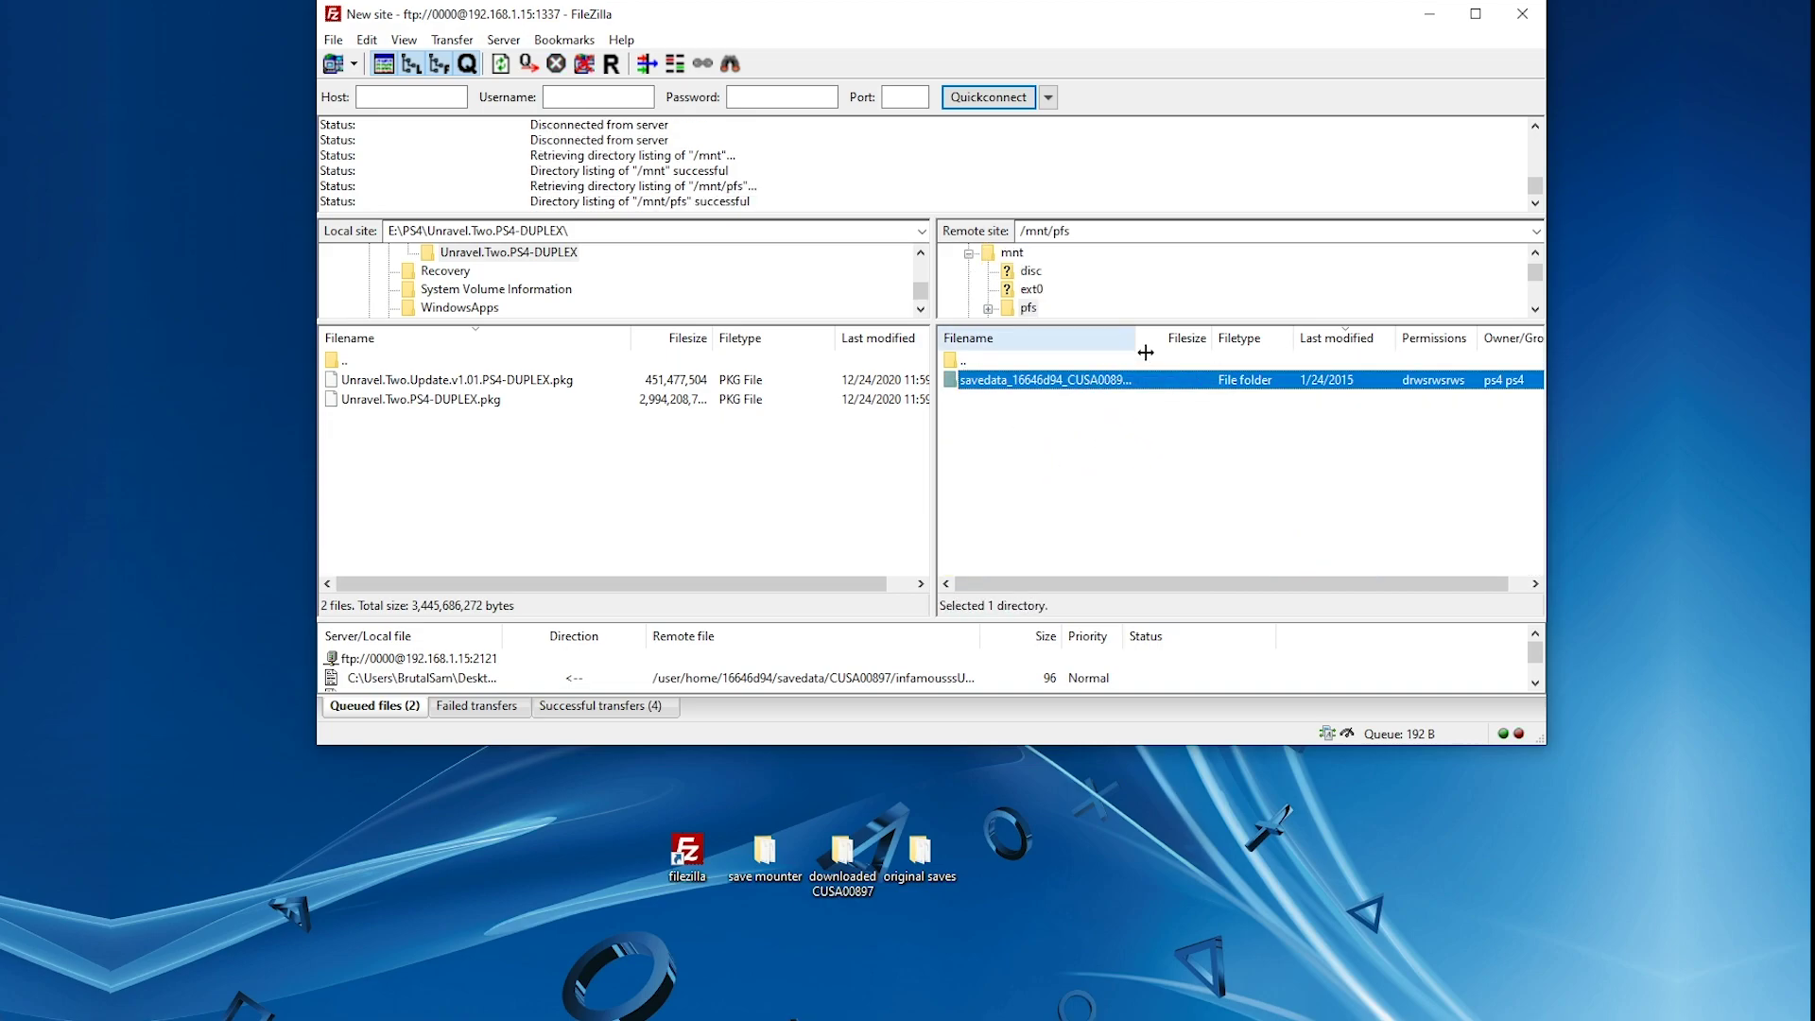
left_click_drag(1137, 346, 1193, 347)
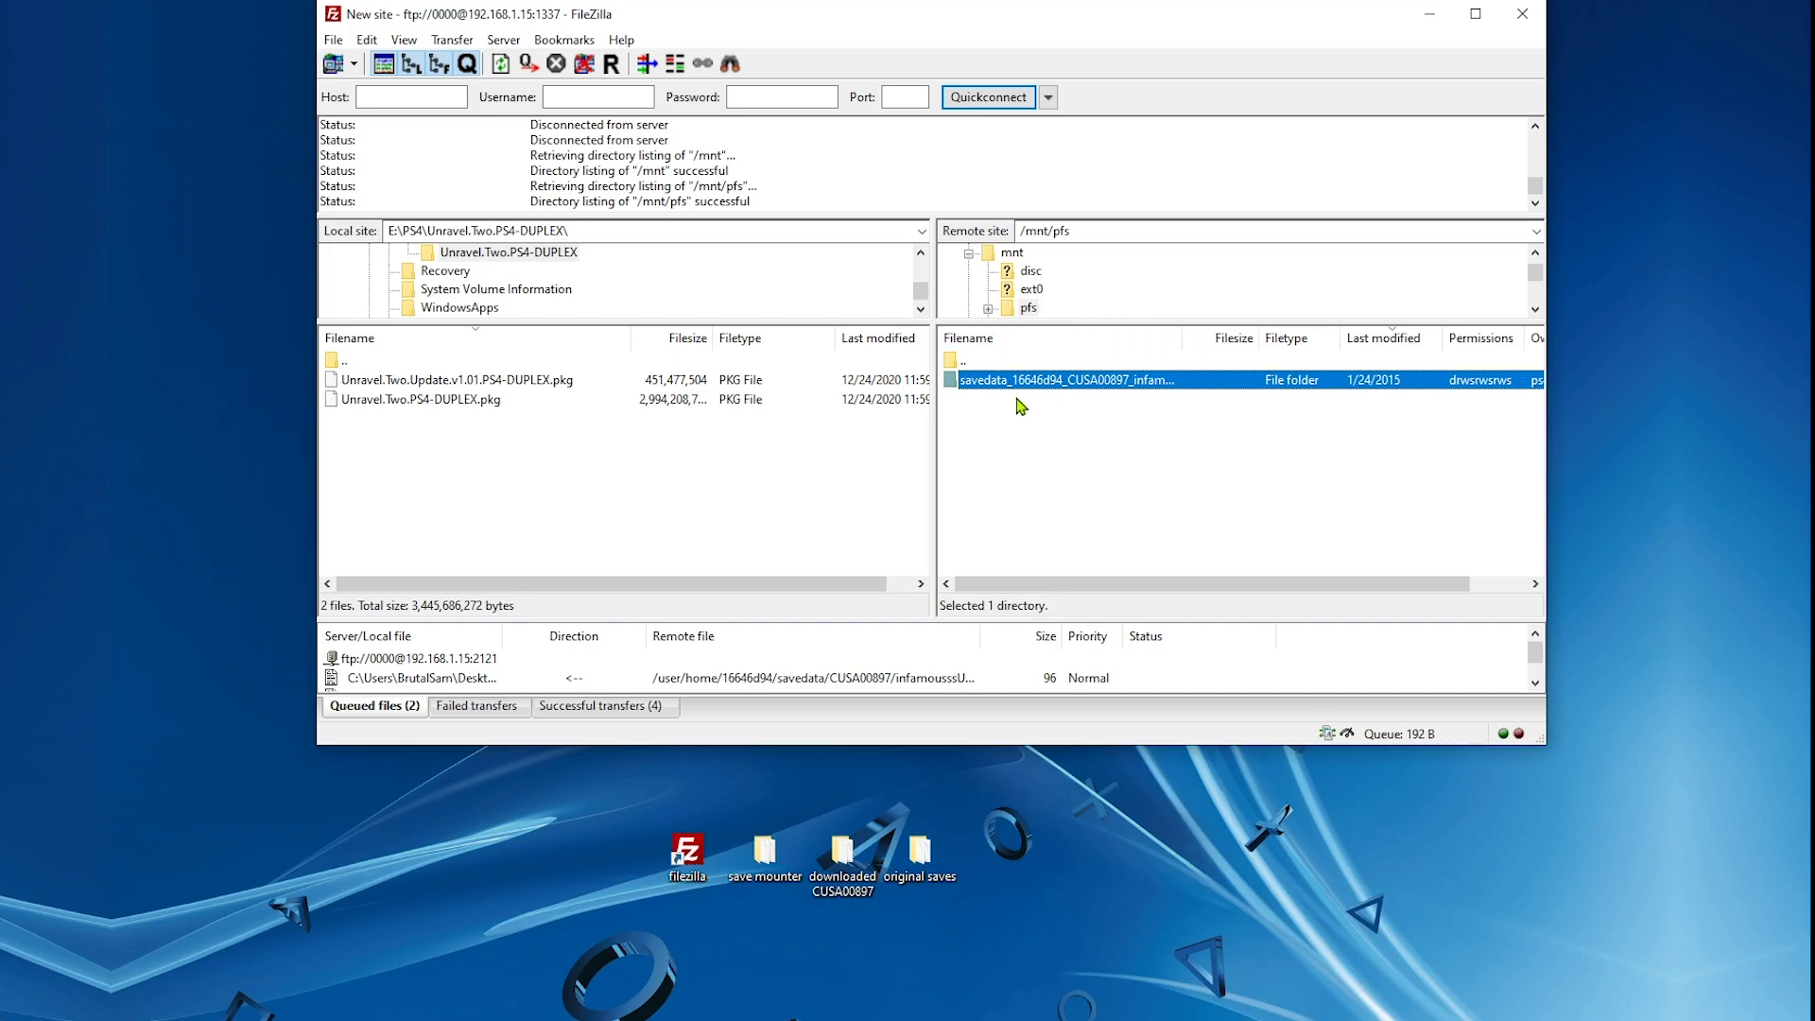
left_click(1057, 399)
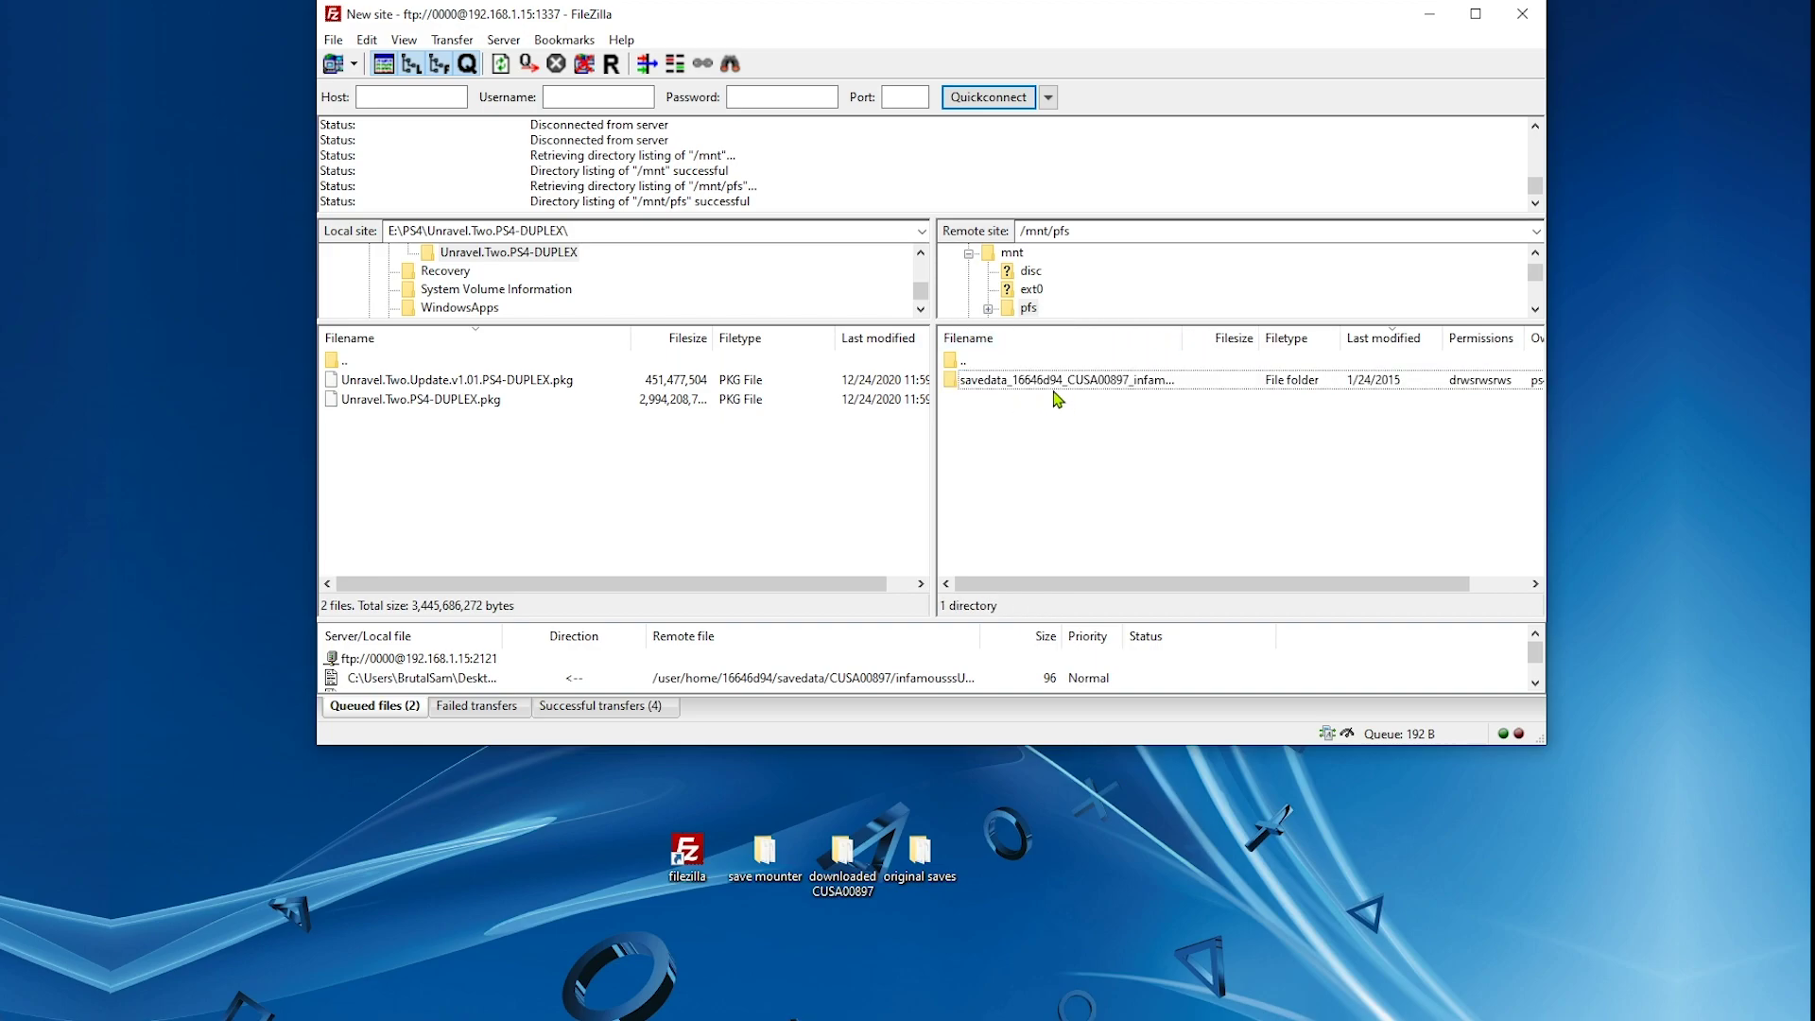
double_click(1054, 383)
left_click(980, 383)
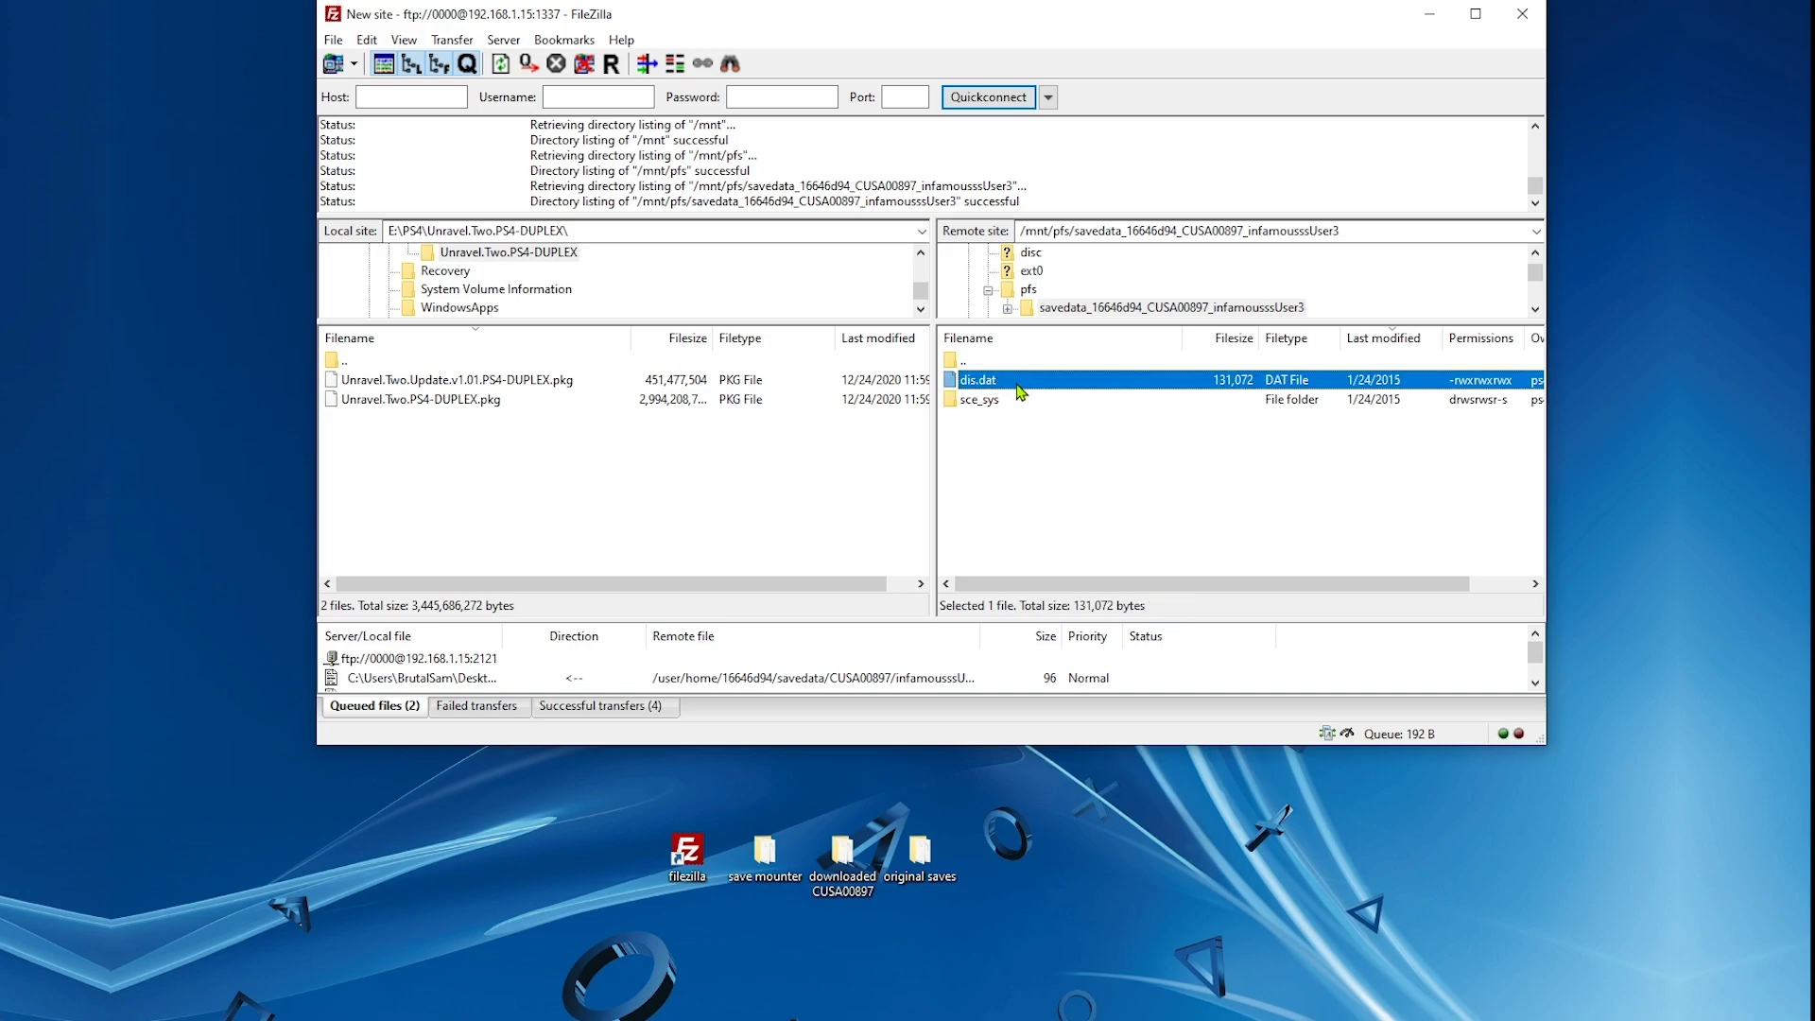
Download dis.dat (131,072 bytes) to the desktop and bring Save Mounter back
left_click_drag(1014, 391, 1001, 856)
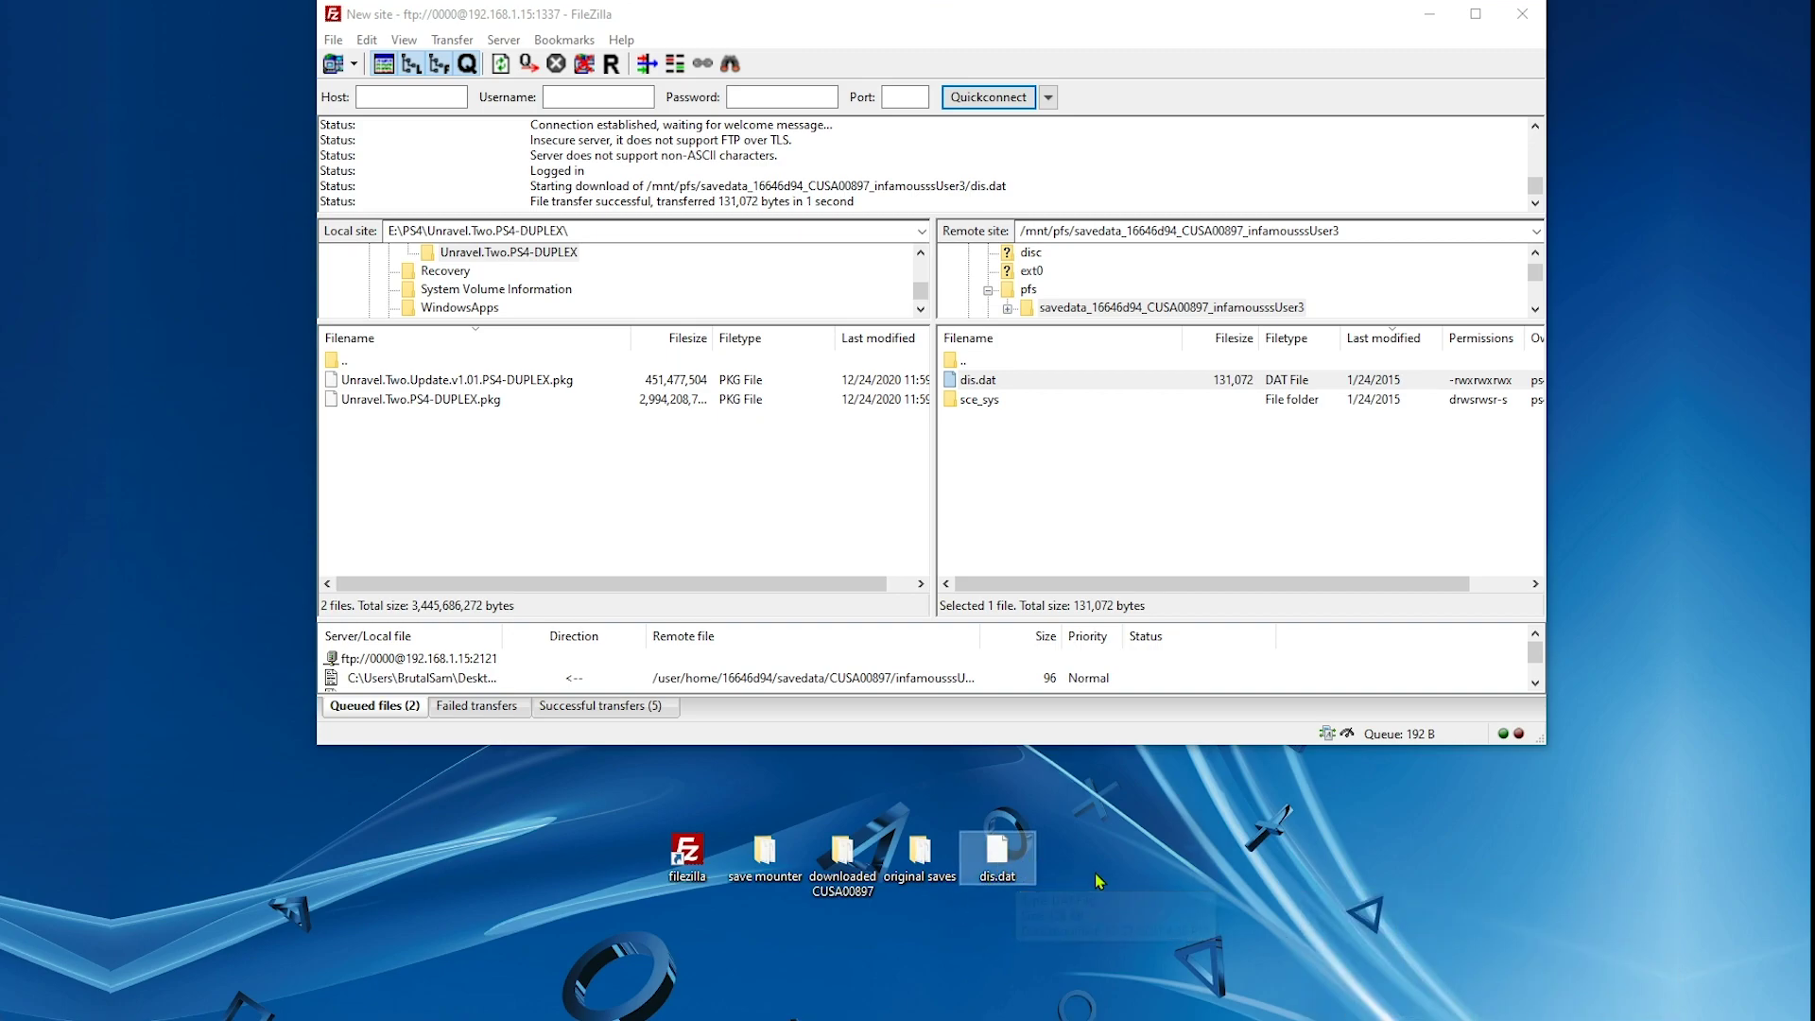
key("alt+Tab")
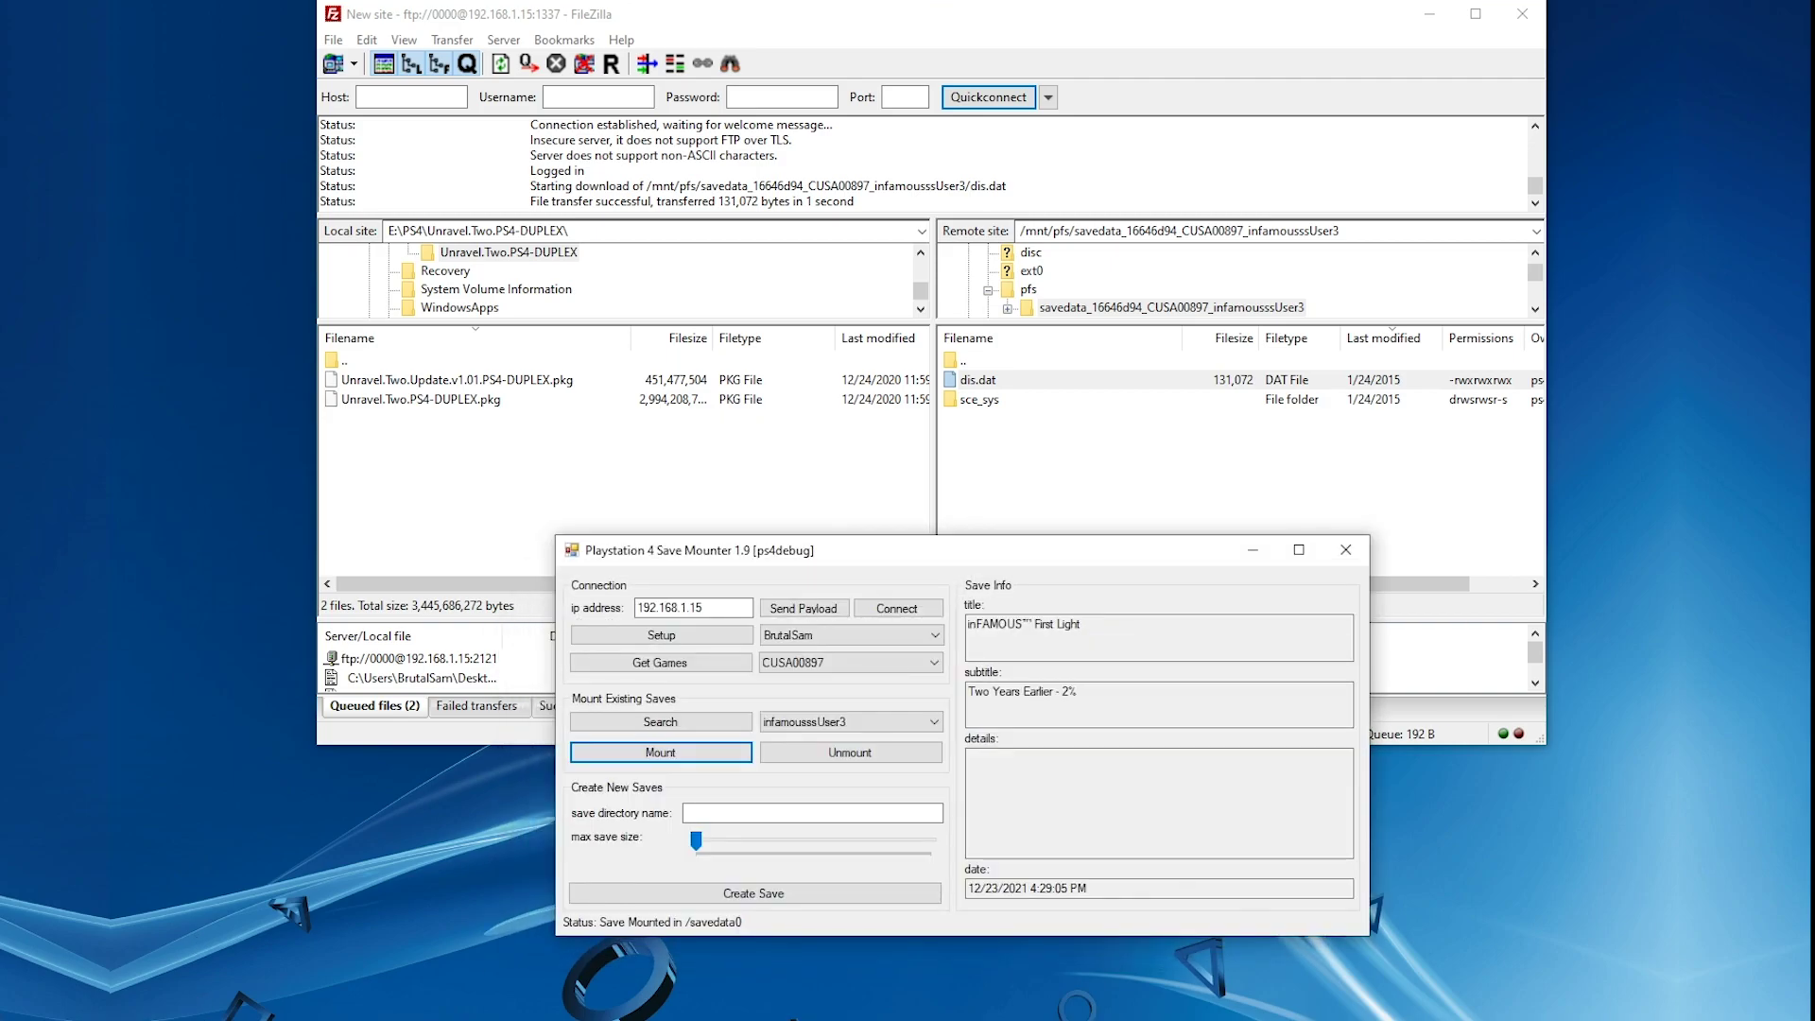
Unmount the save, hide Save Mounter, and return to the console's root folder
left_click(886, 755)
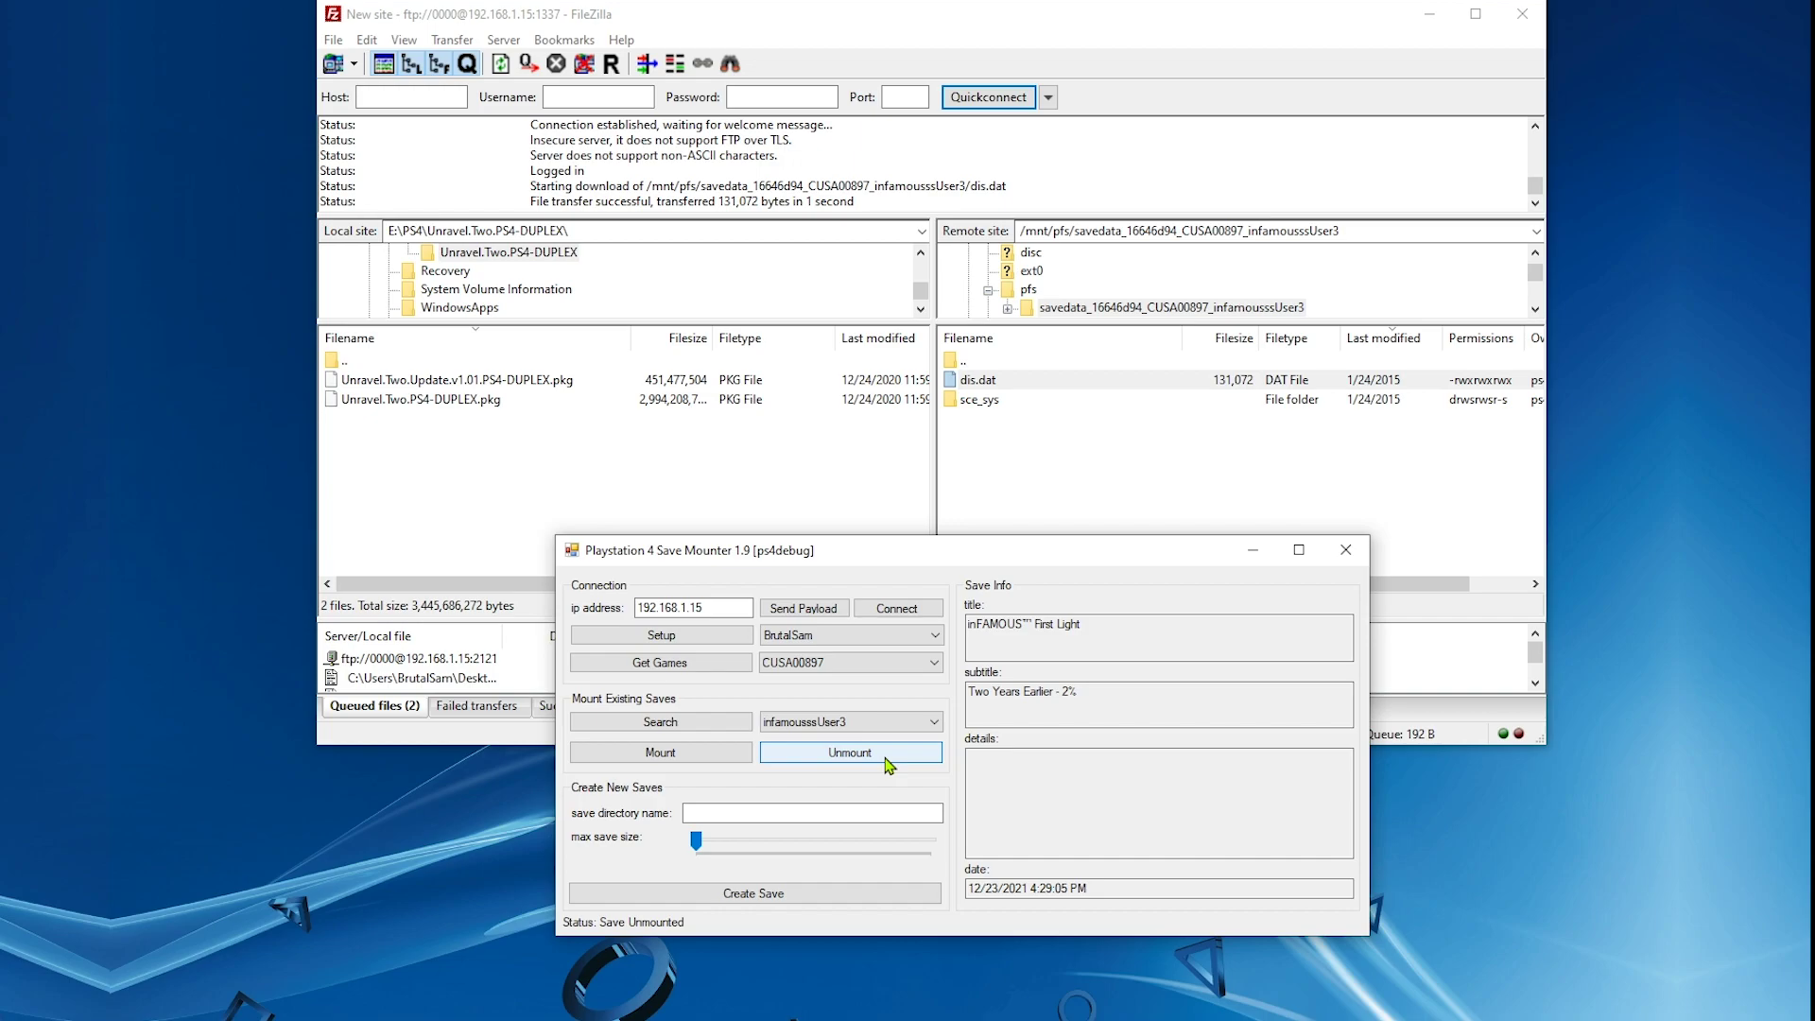
left_click(1254, 552)
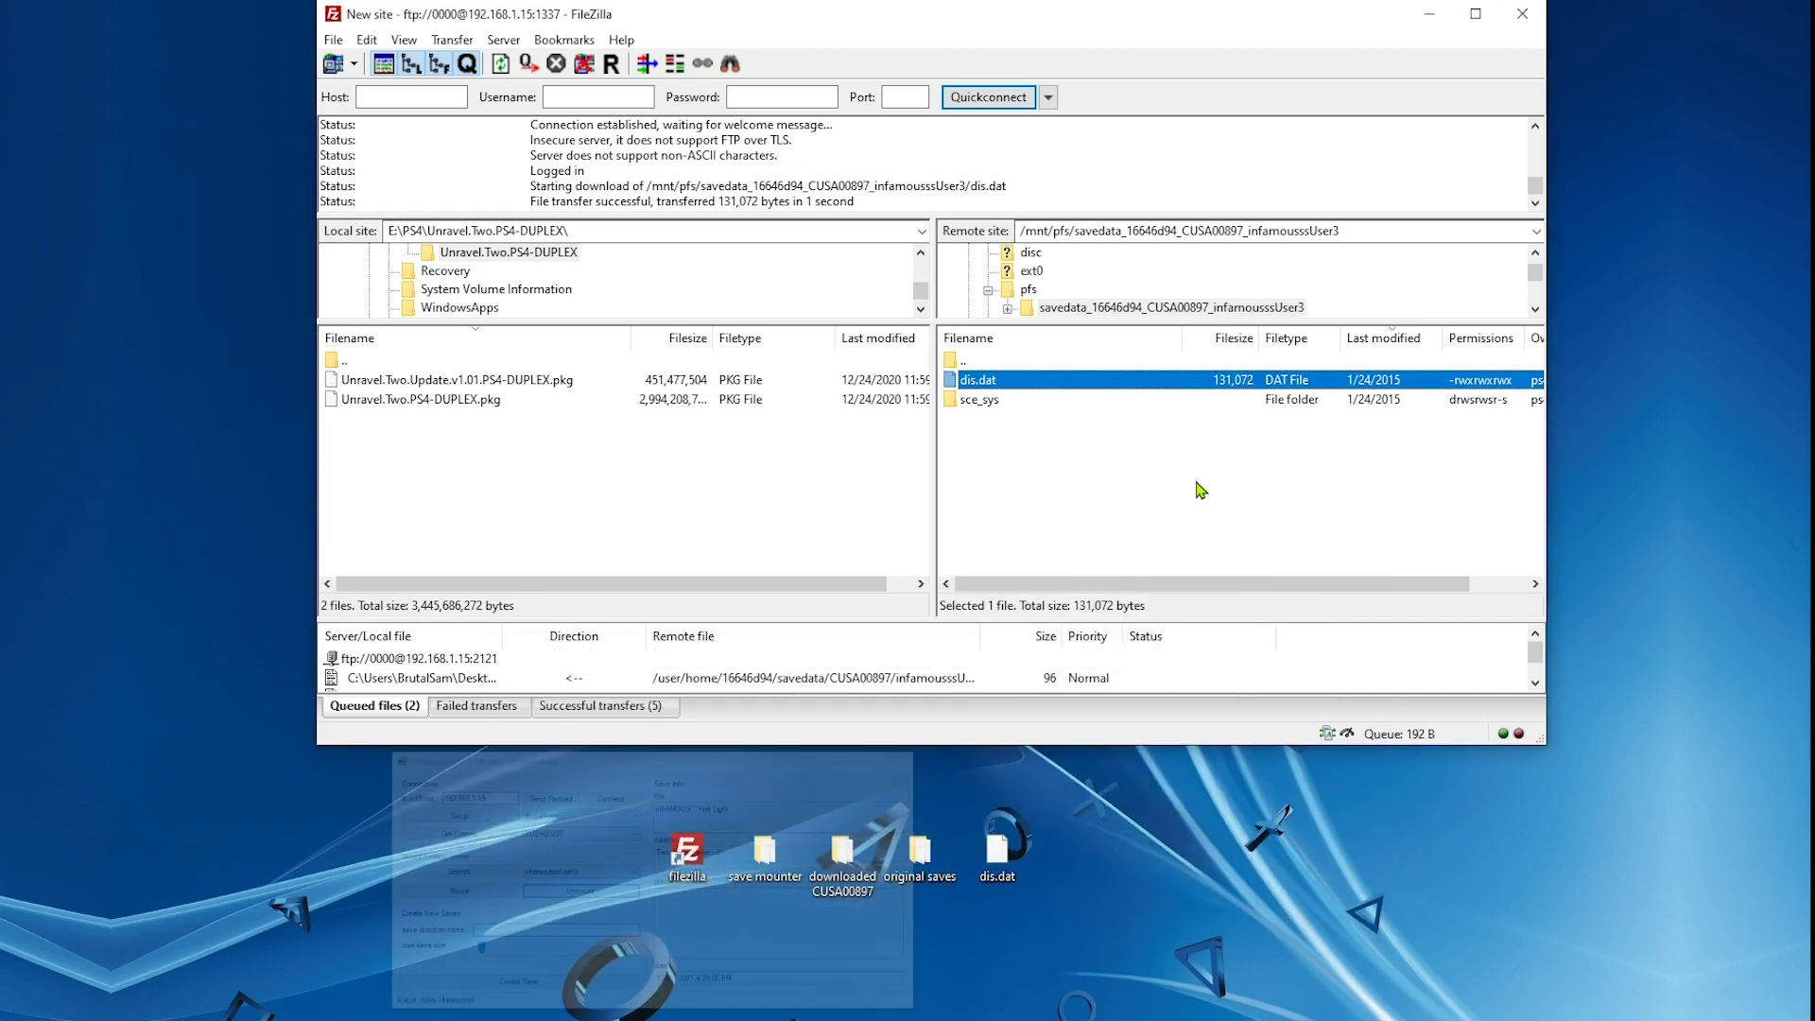
double_click(1004, 360)
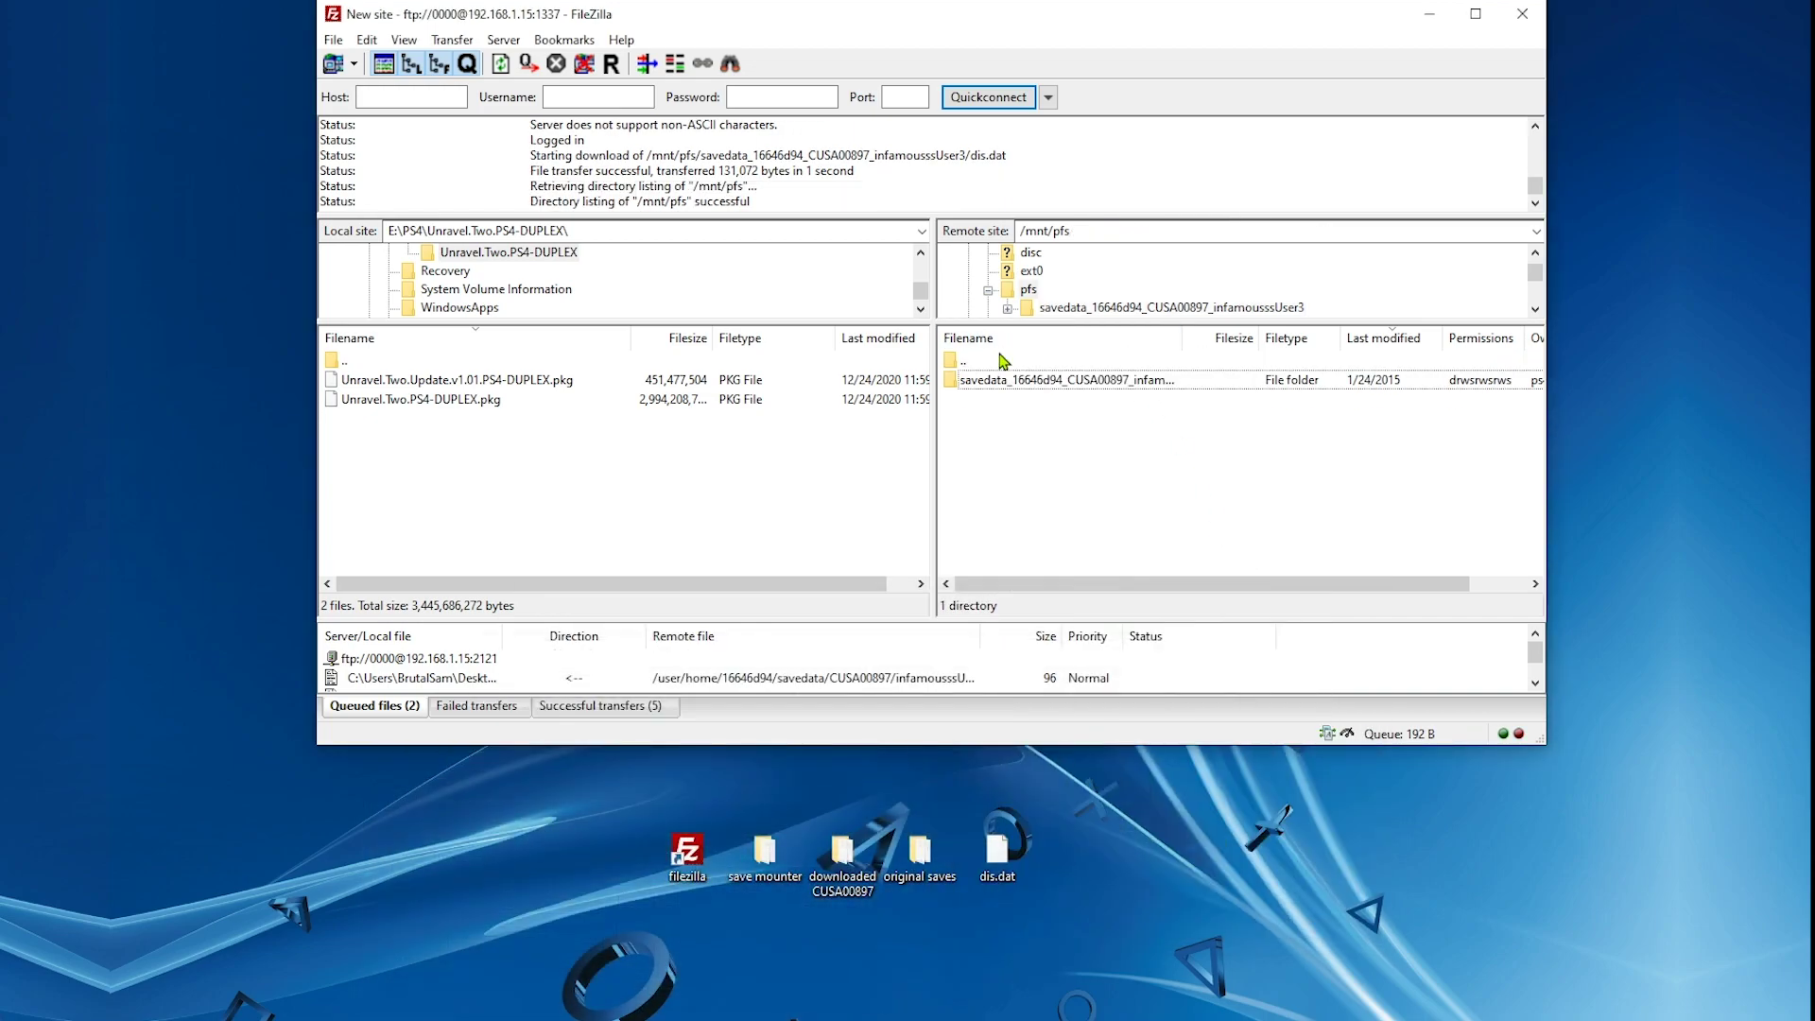
double_click(1004, 360)
double_click(1003, 360)
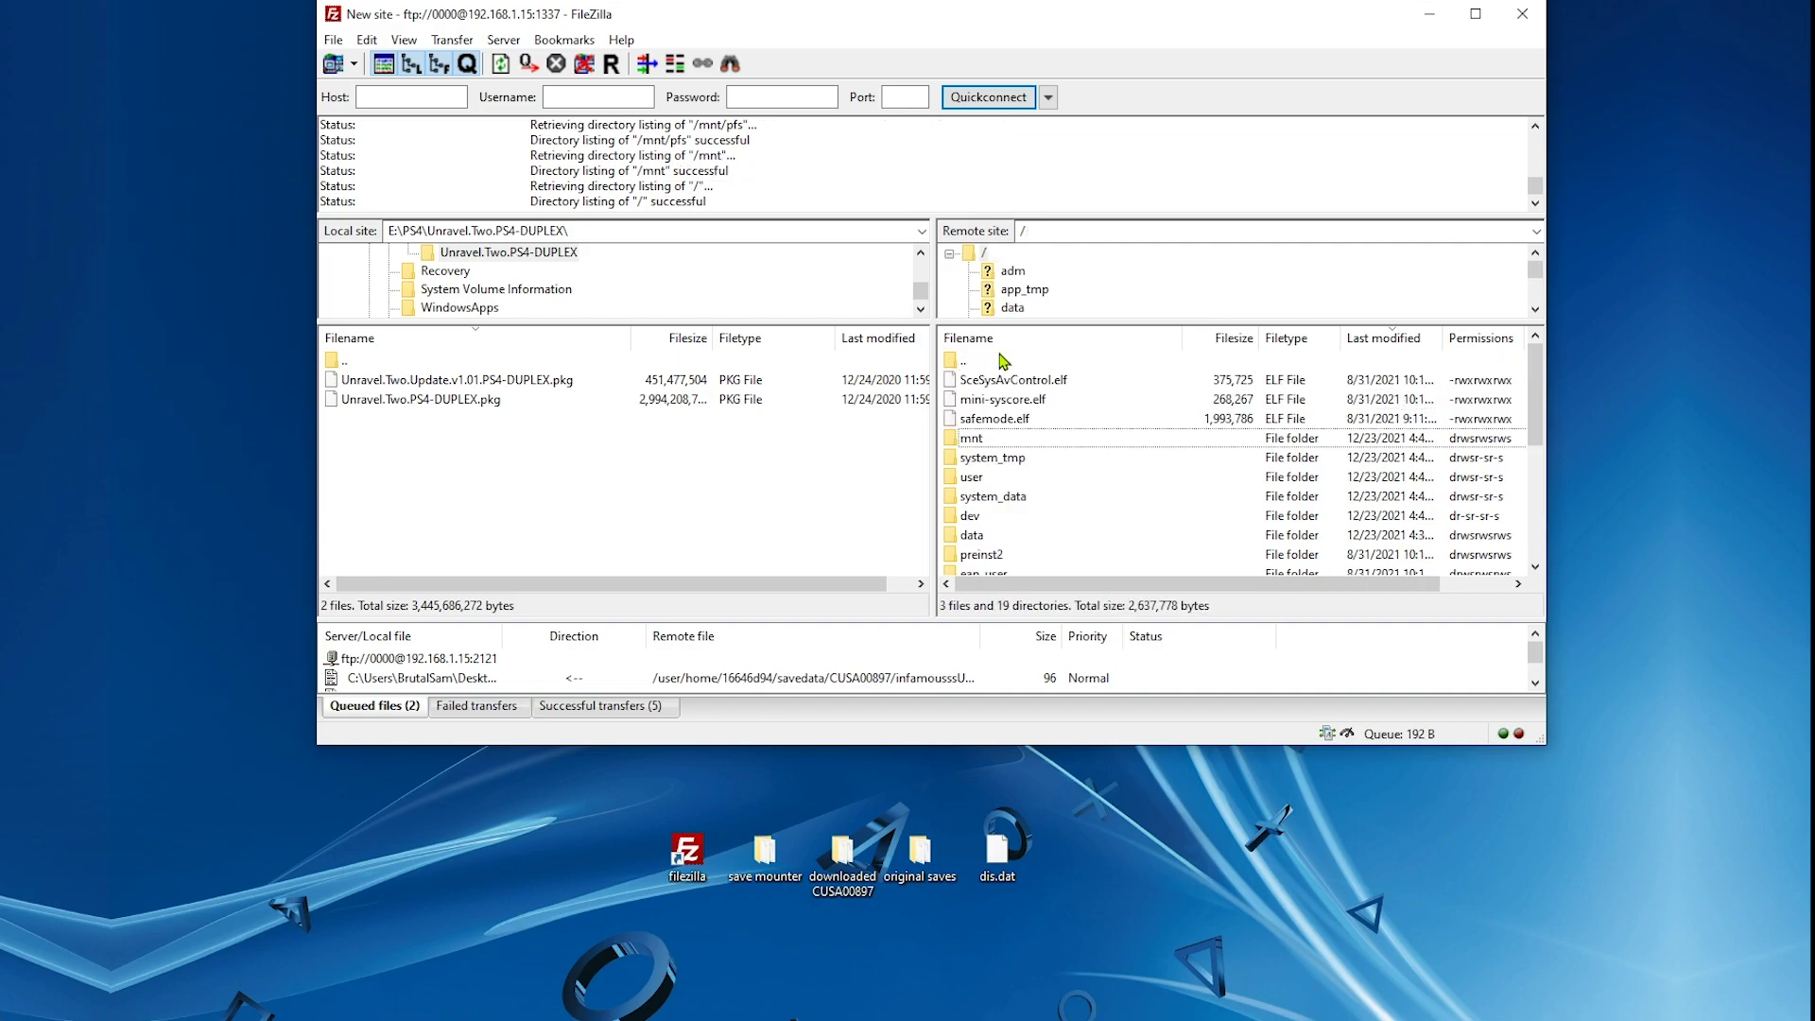
Browse /user/home to the profile's savedata, sort by Last modified newest first, and open CUSA00897
left_click(1005, 480)
double_click(1063, 480)
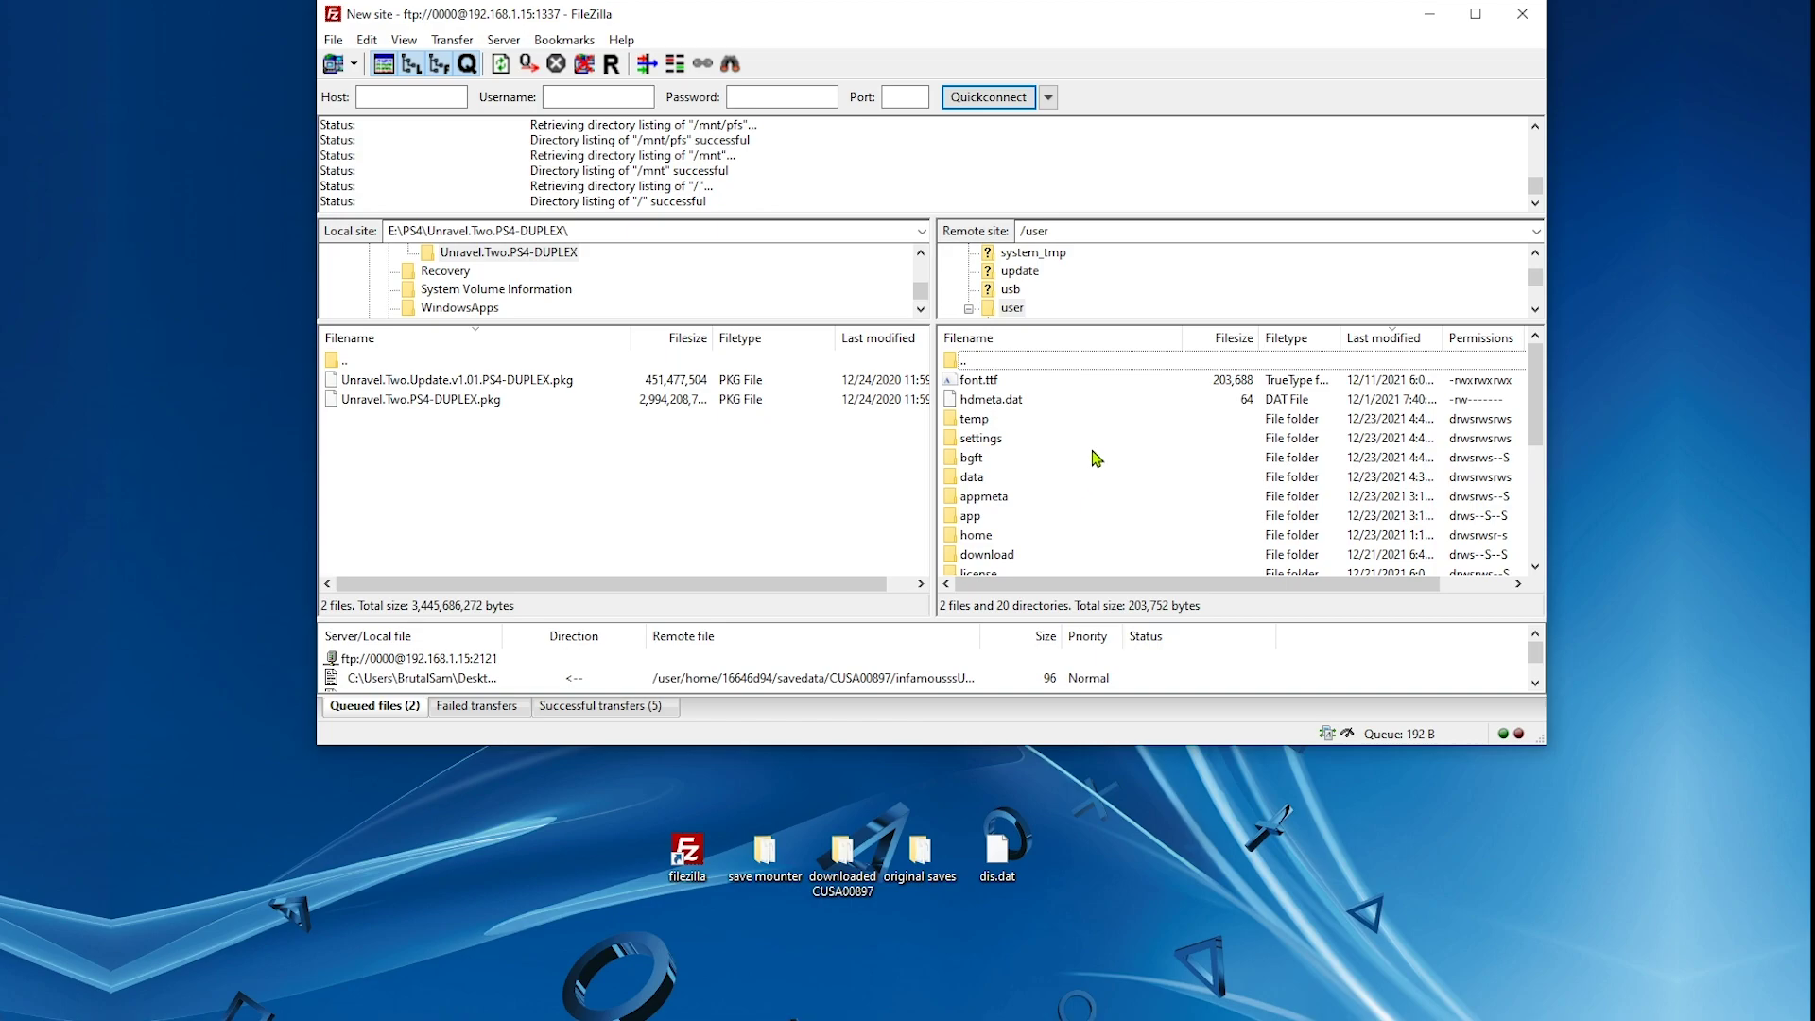
left_click(1049, 536)
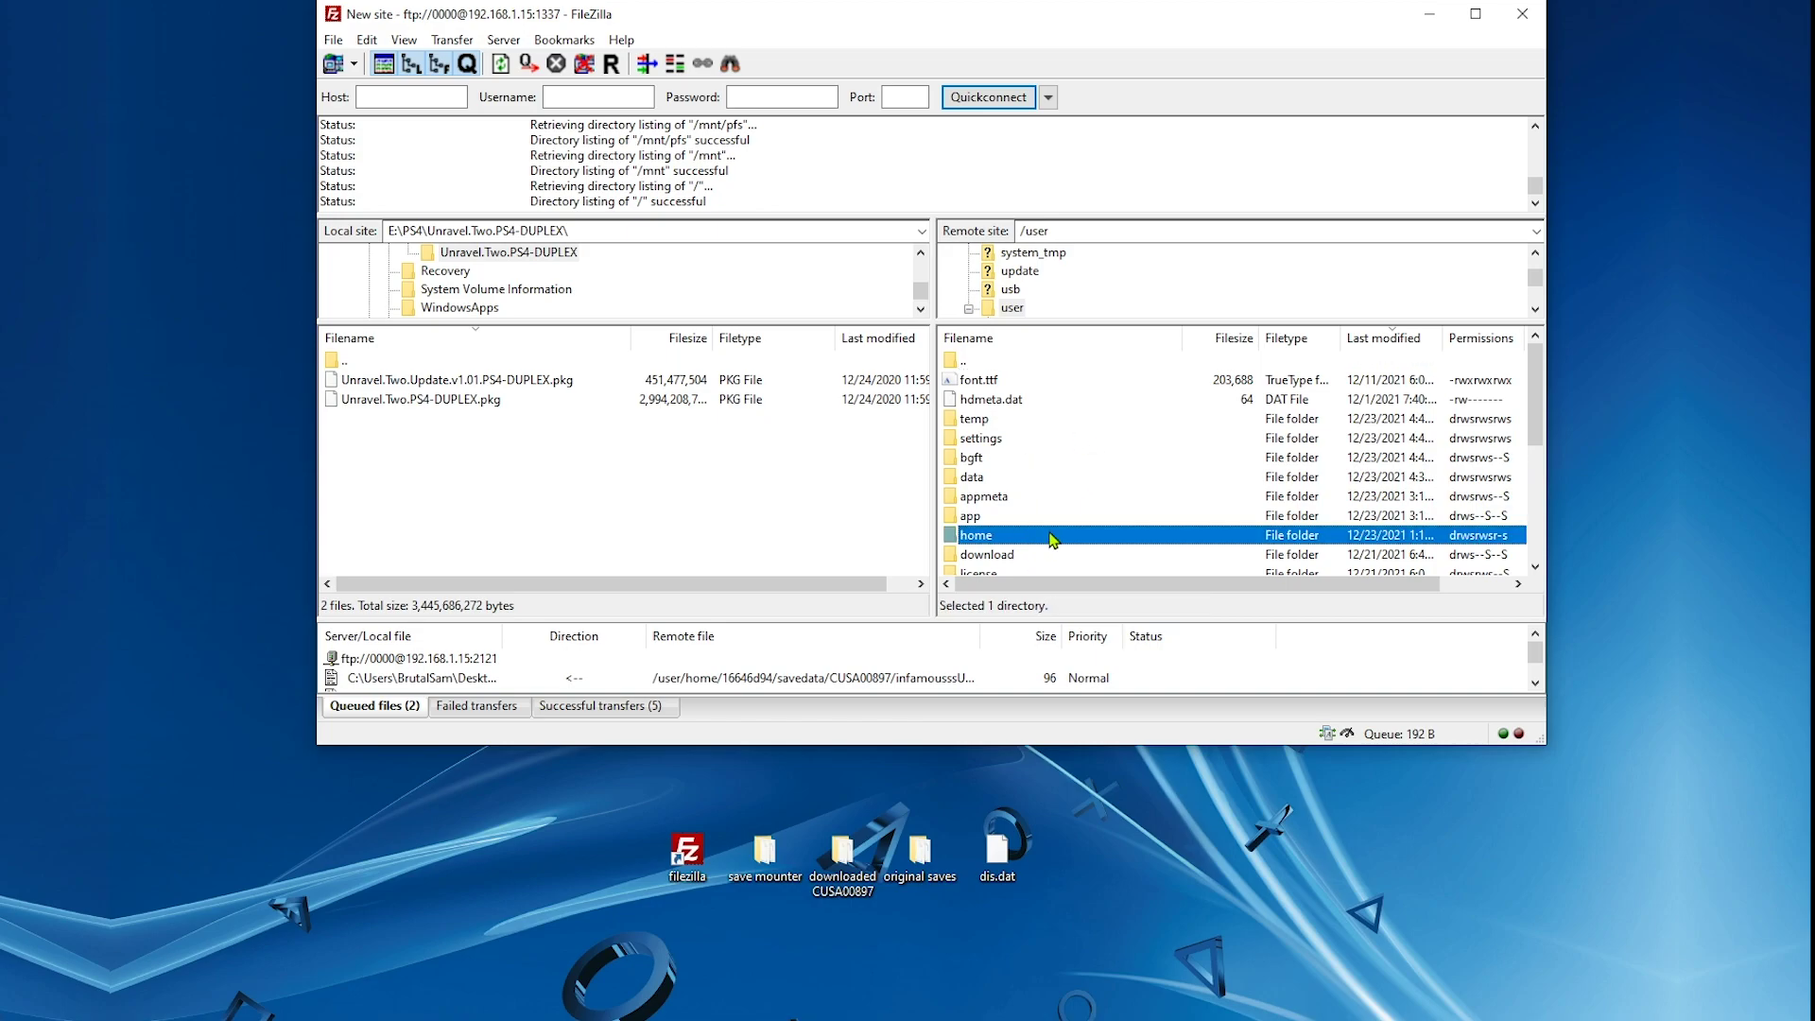
double_click(1026, 542)
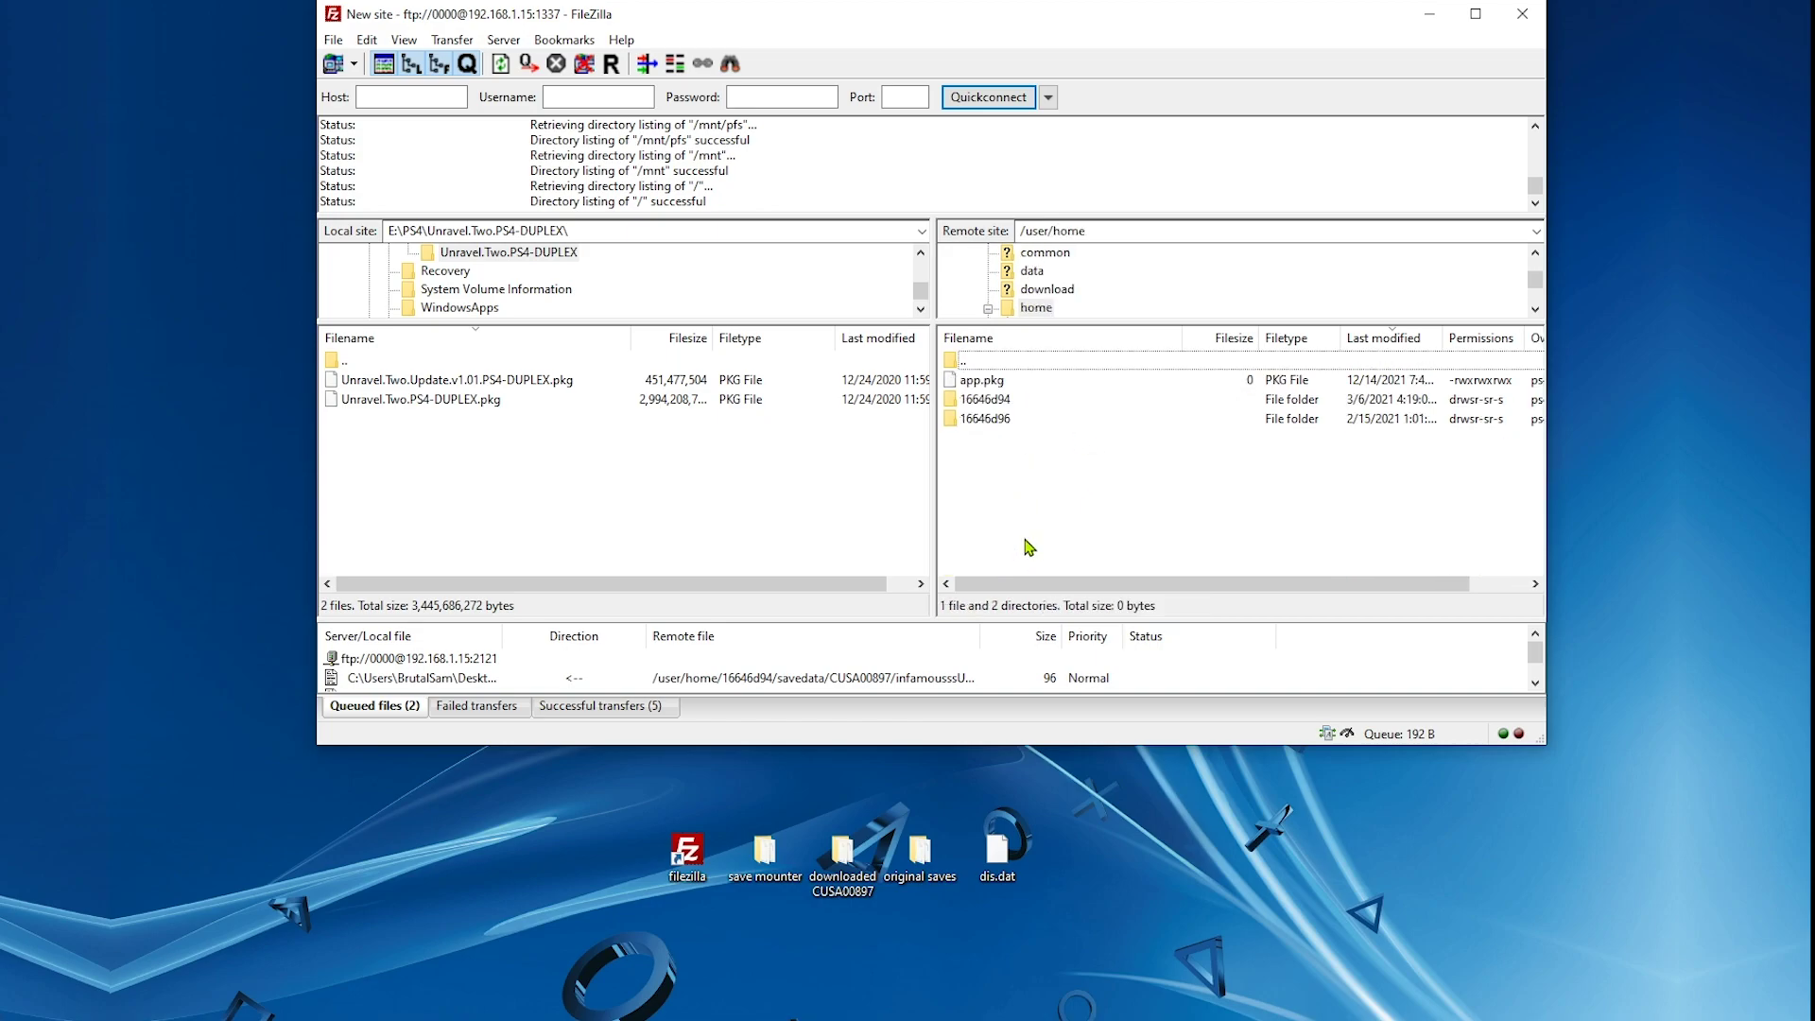
left_click(1032, 344)
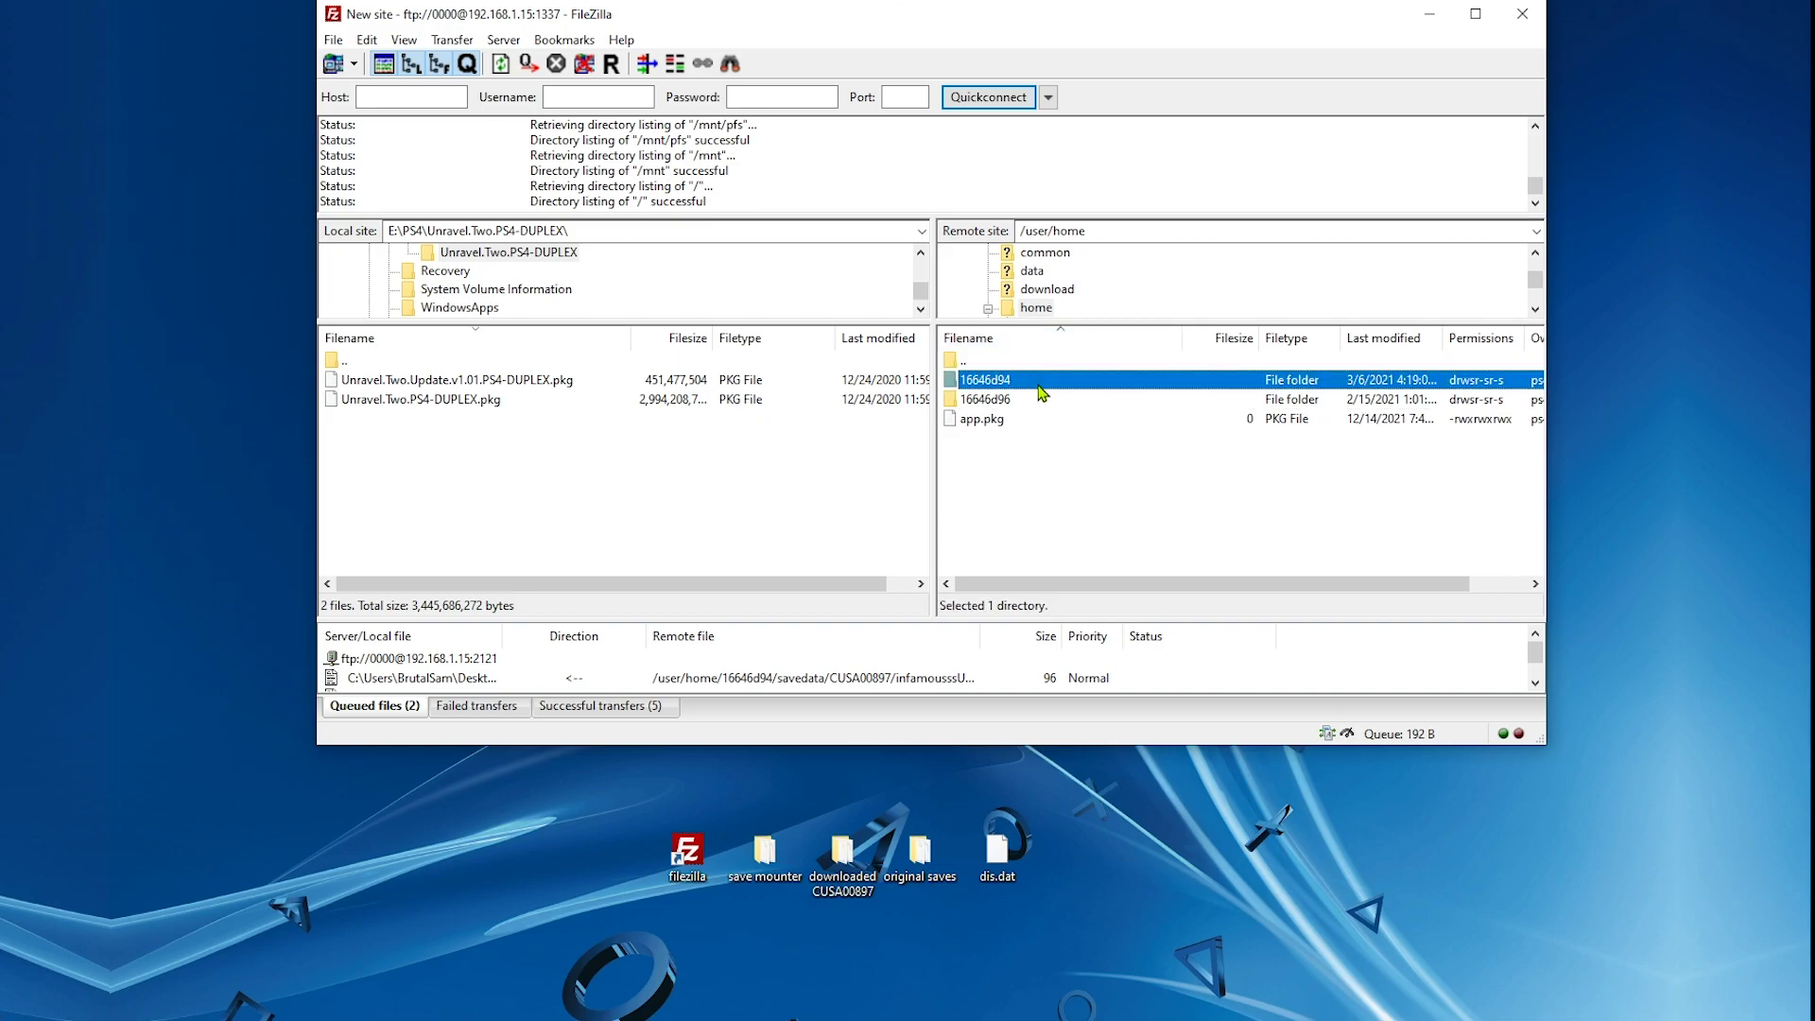
left_click(1040, 381)
double_click(1055, 382)
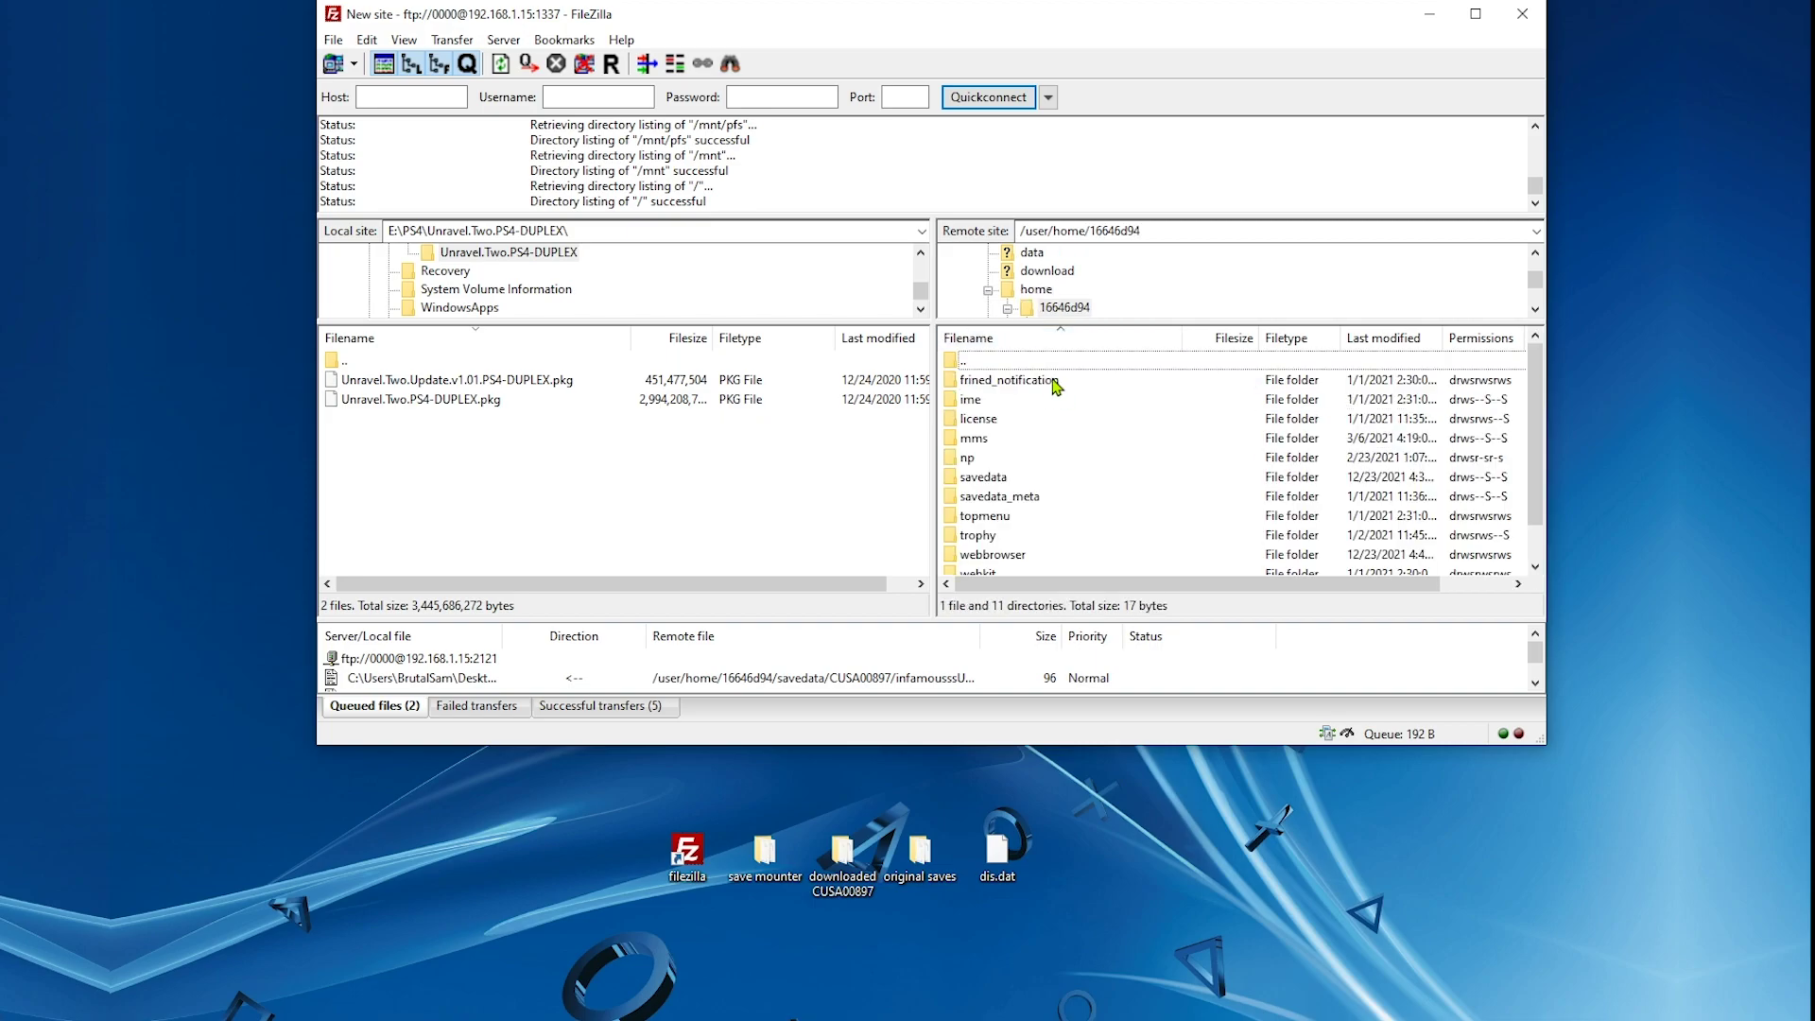
double_click(1021, 480)
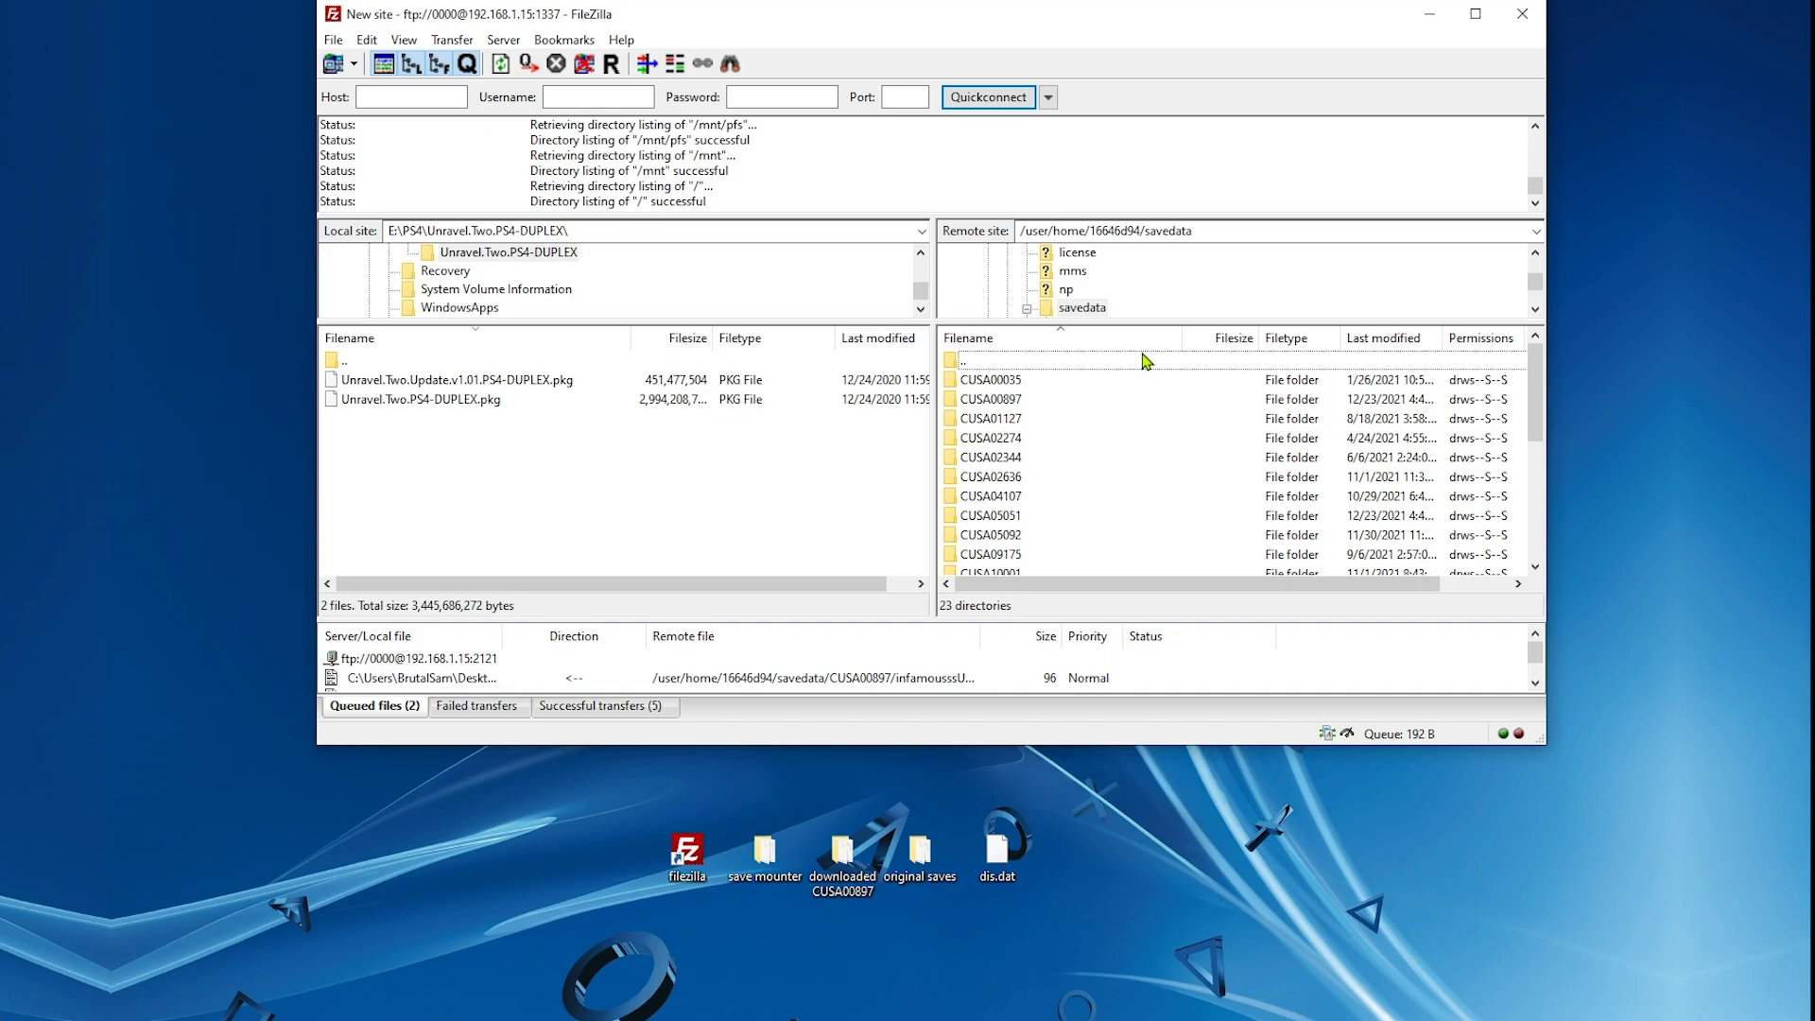
left_click(1384, 337)
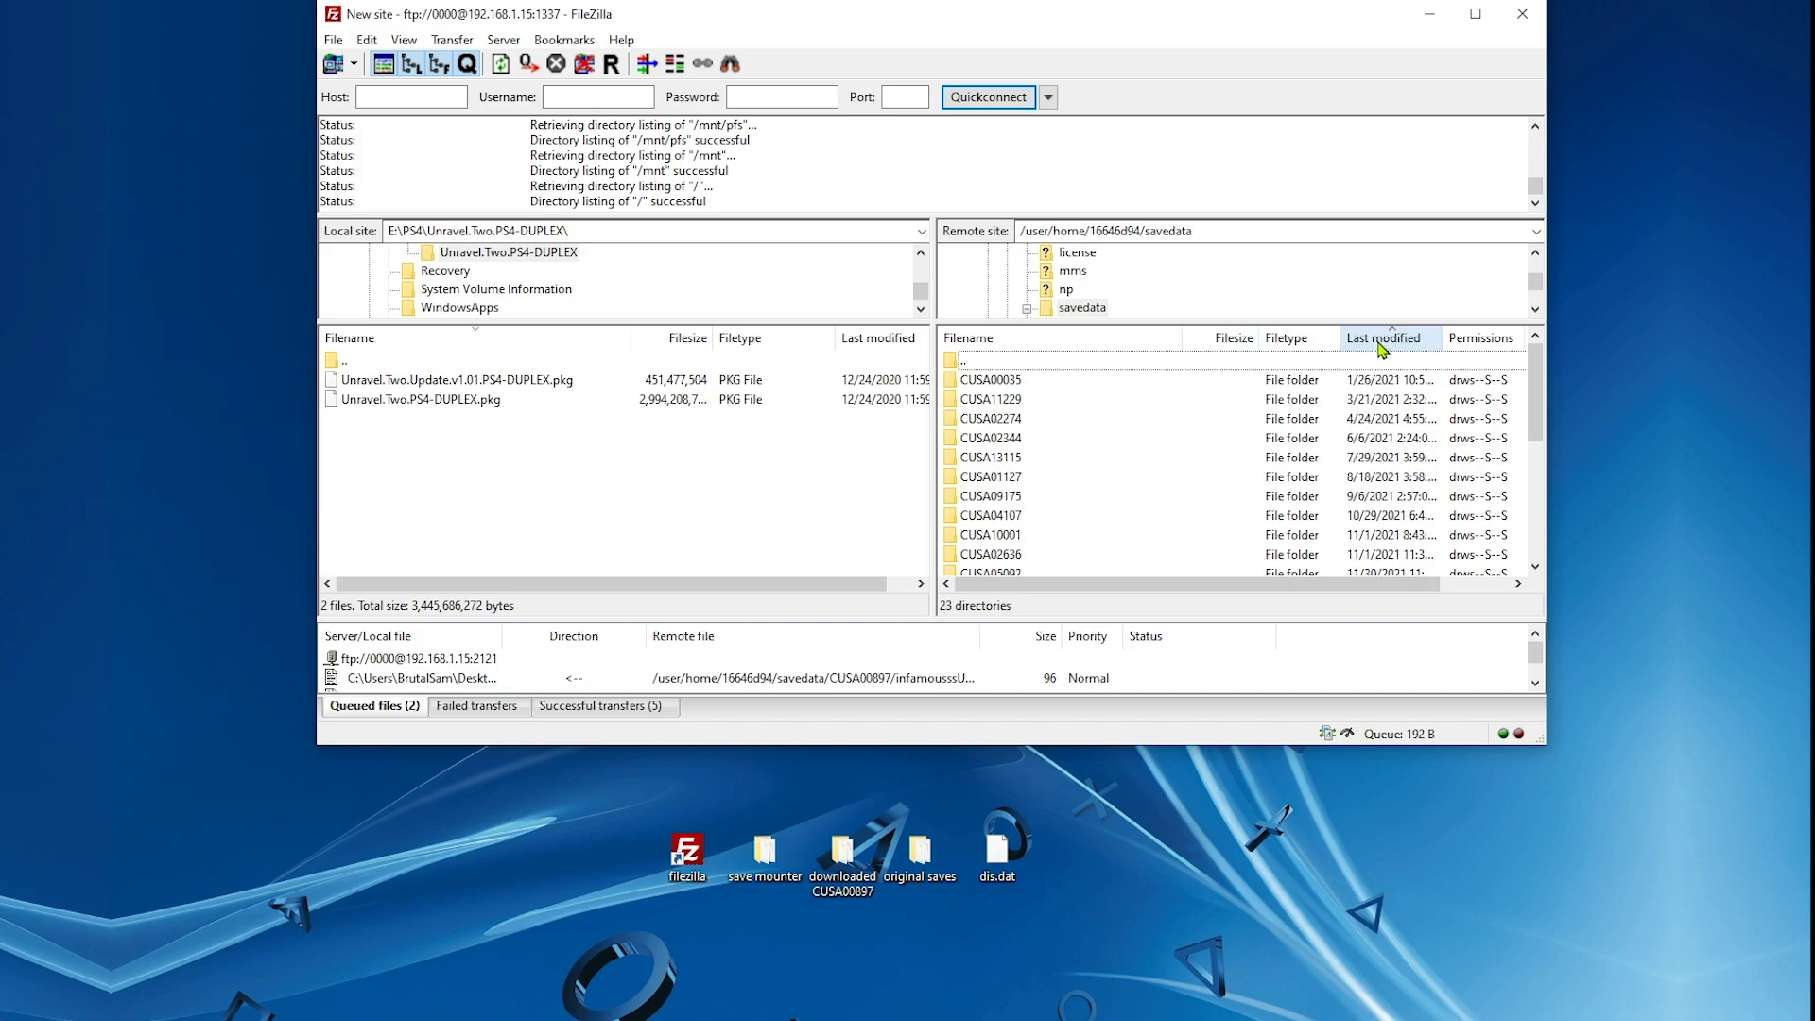
left_click(1384, 338)
double_click(1042, 383)
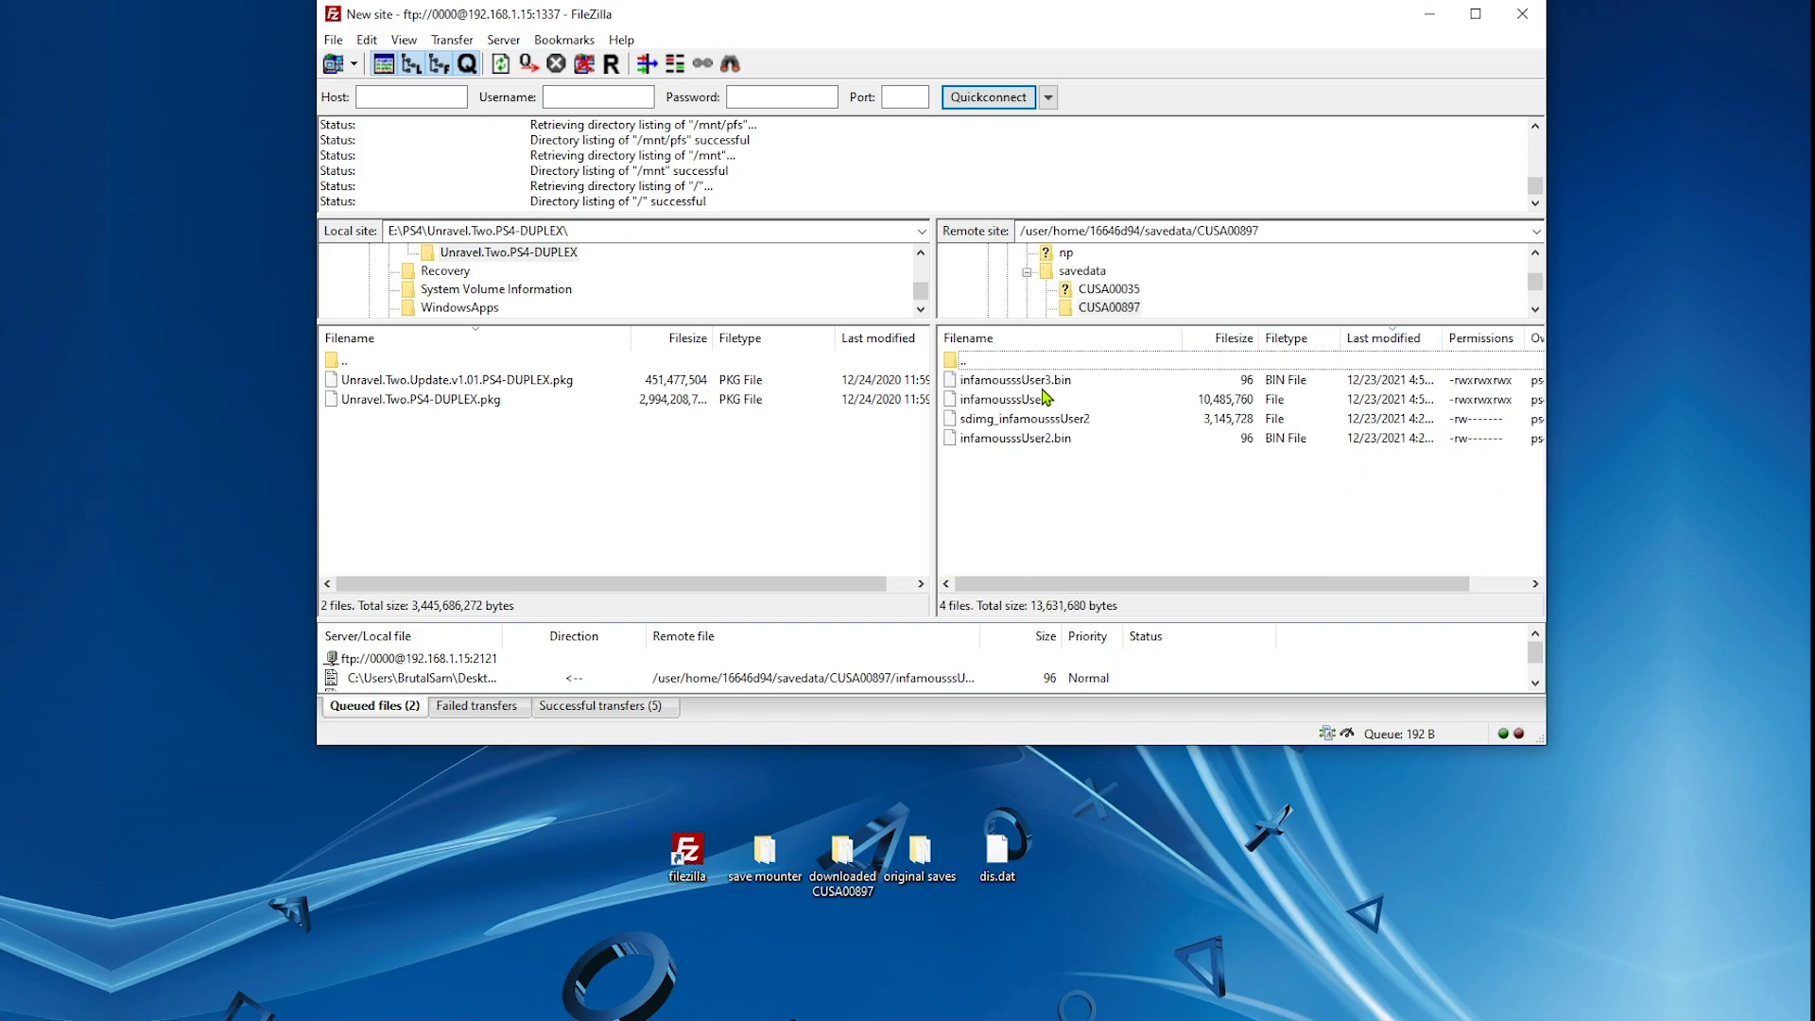
Delete infamousssUser3.bin and infamousssUser3 from CUSA00897
left_click(1087, 381)
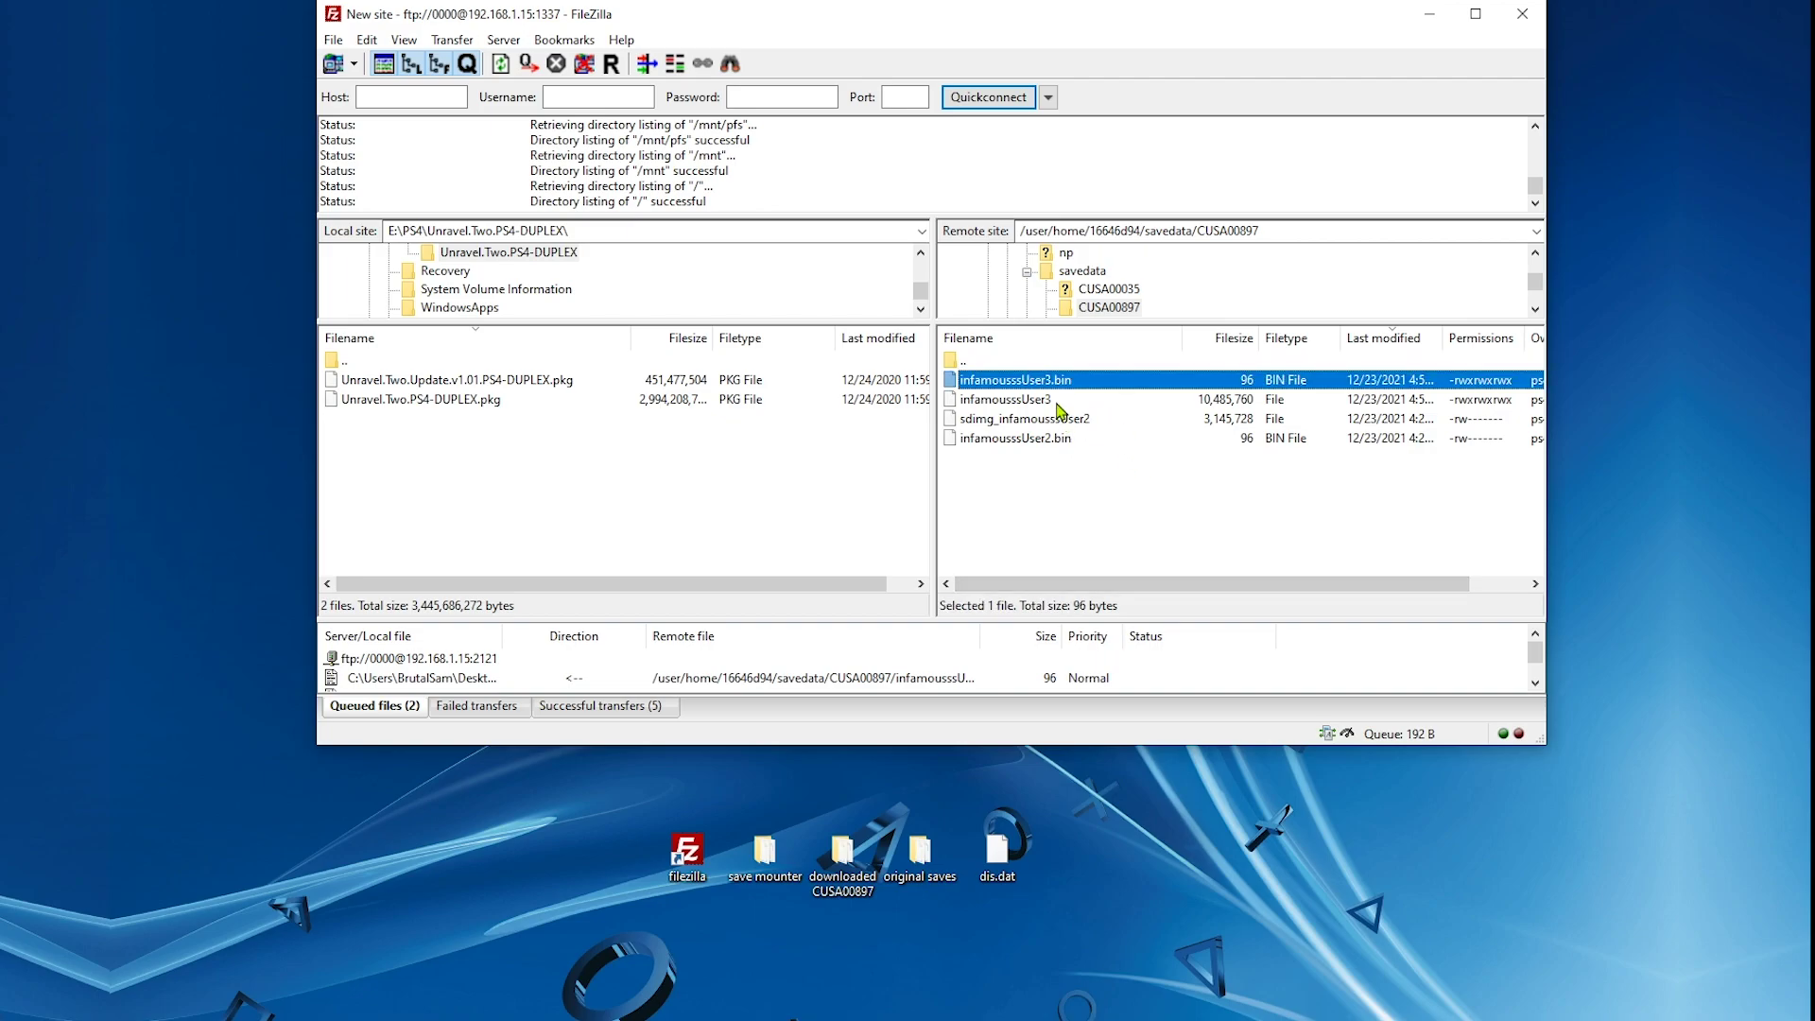
left_click(1059, 400, "ctrl")
key("Delete")
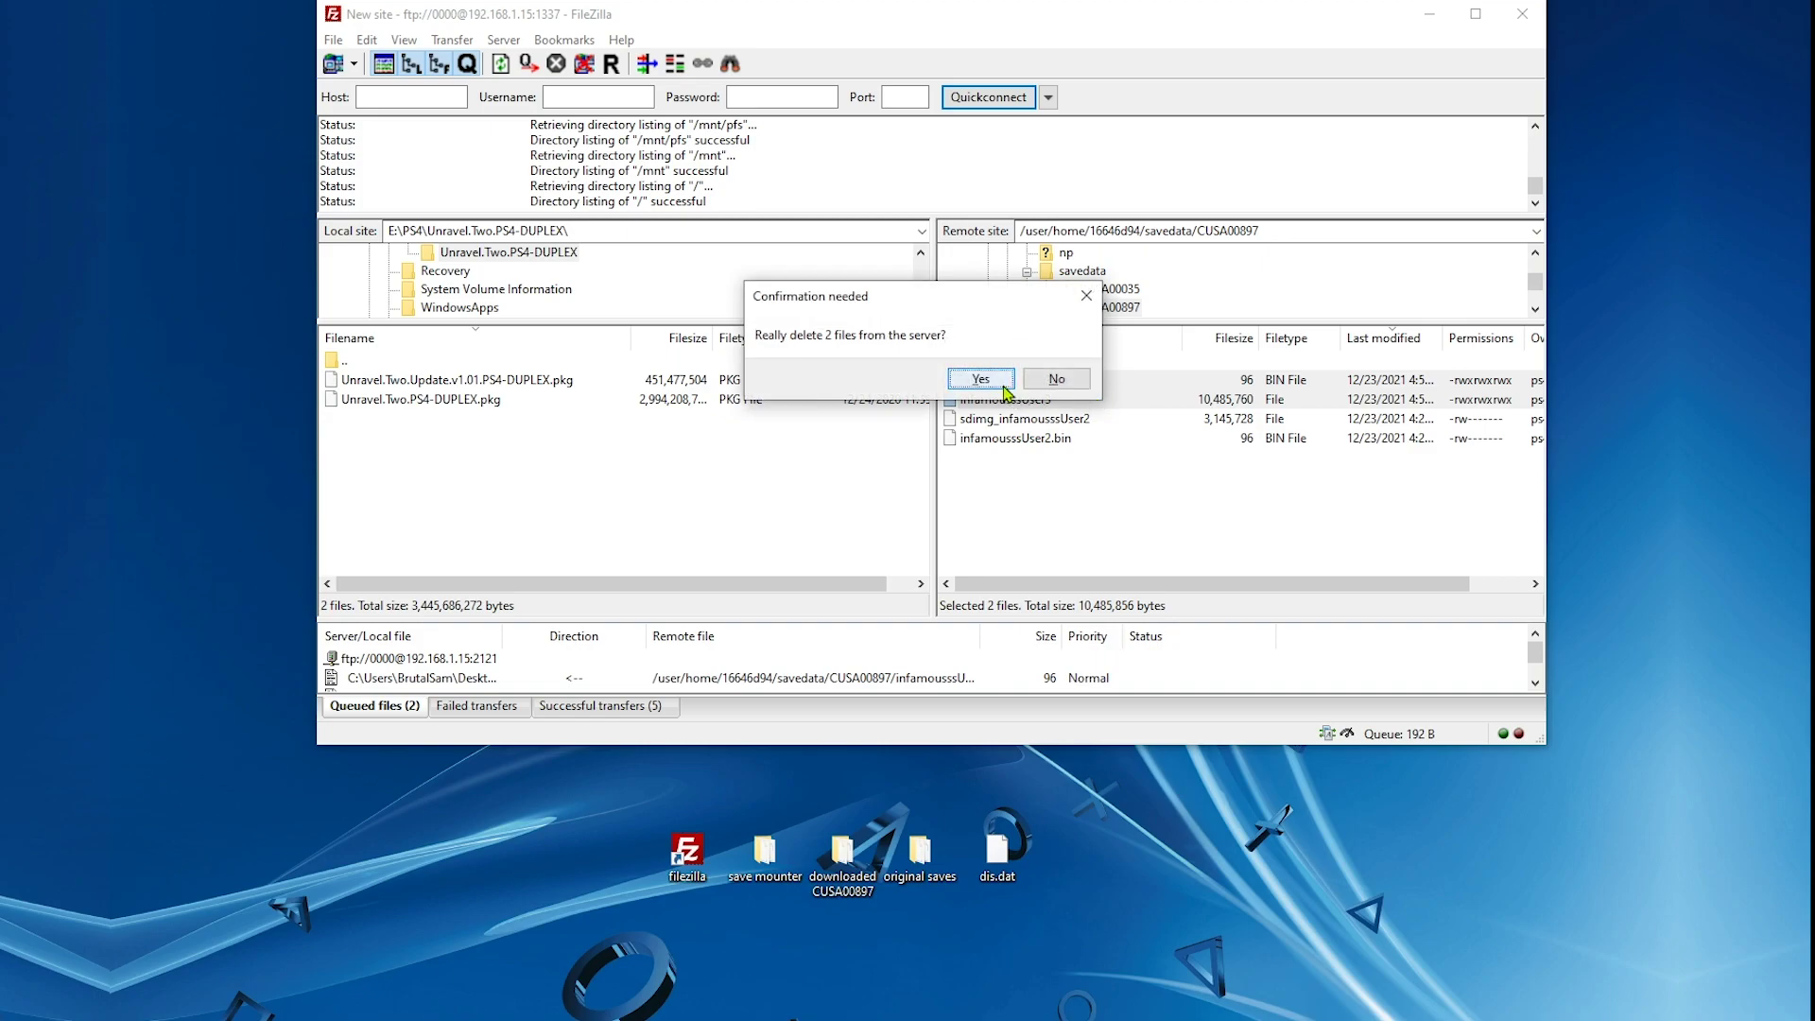
left_click(981, 379)
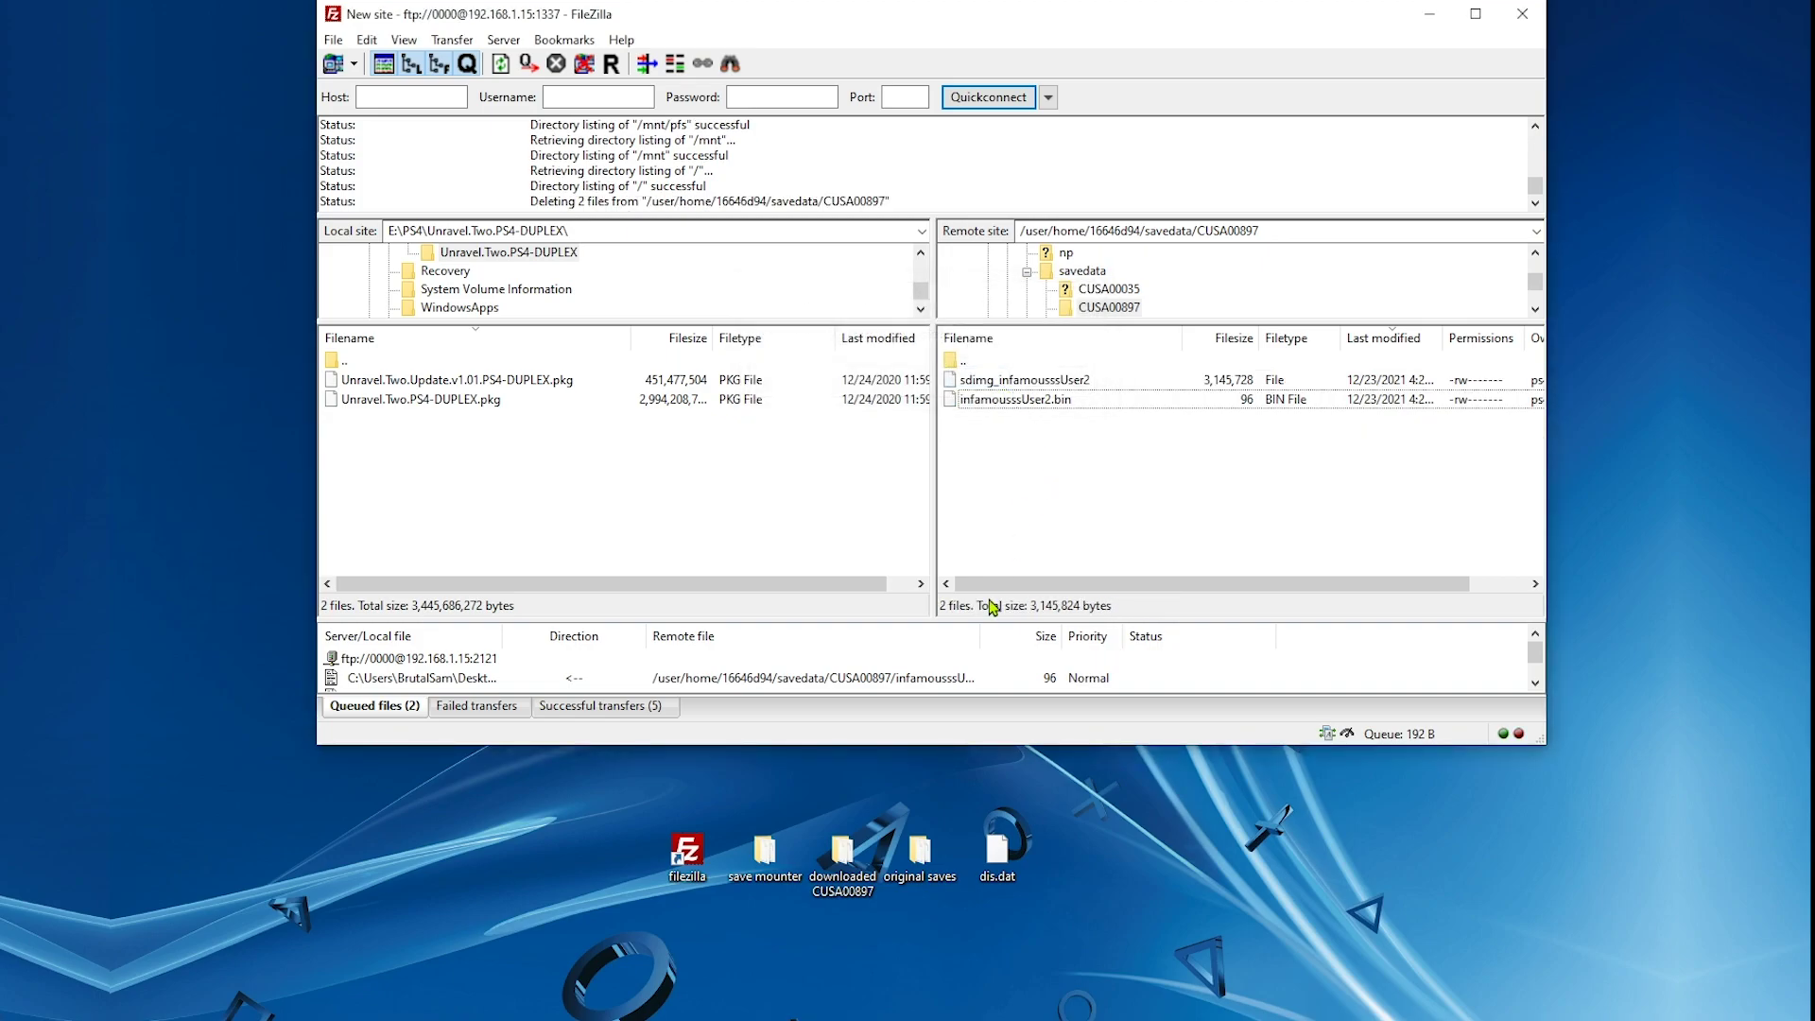
Upload both original User3 save files from the desktop 'original saves' folder into CUSA00897
left_click(929, 860)
double_click(930, 860)
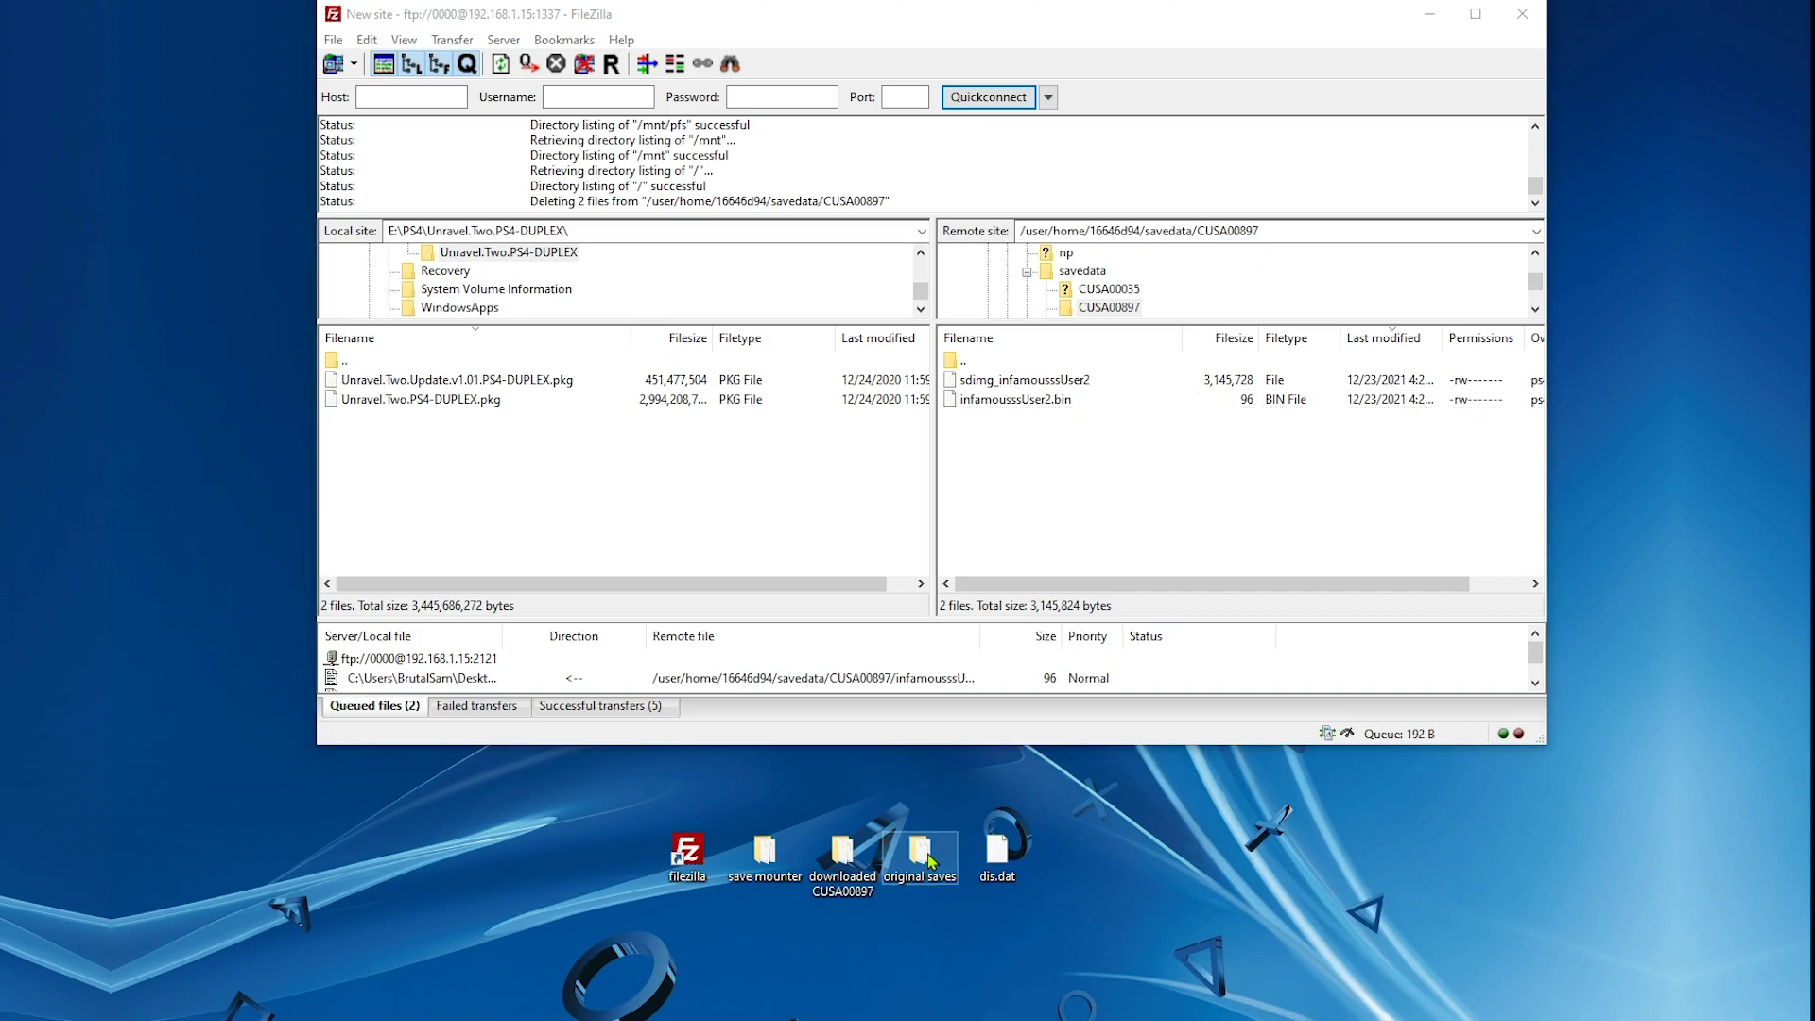
left_click_drag(830, 11, 1067, 584)
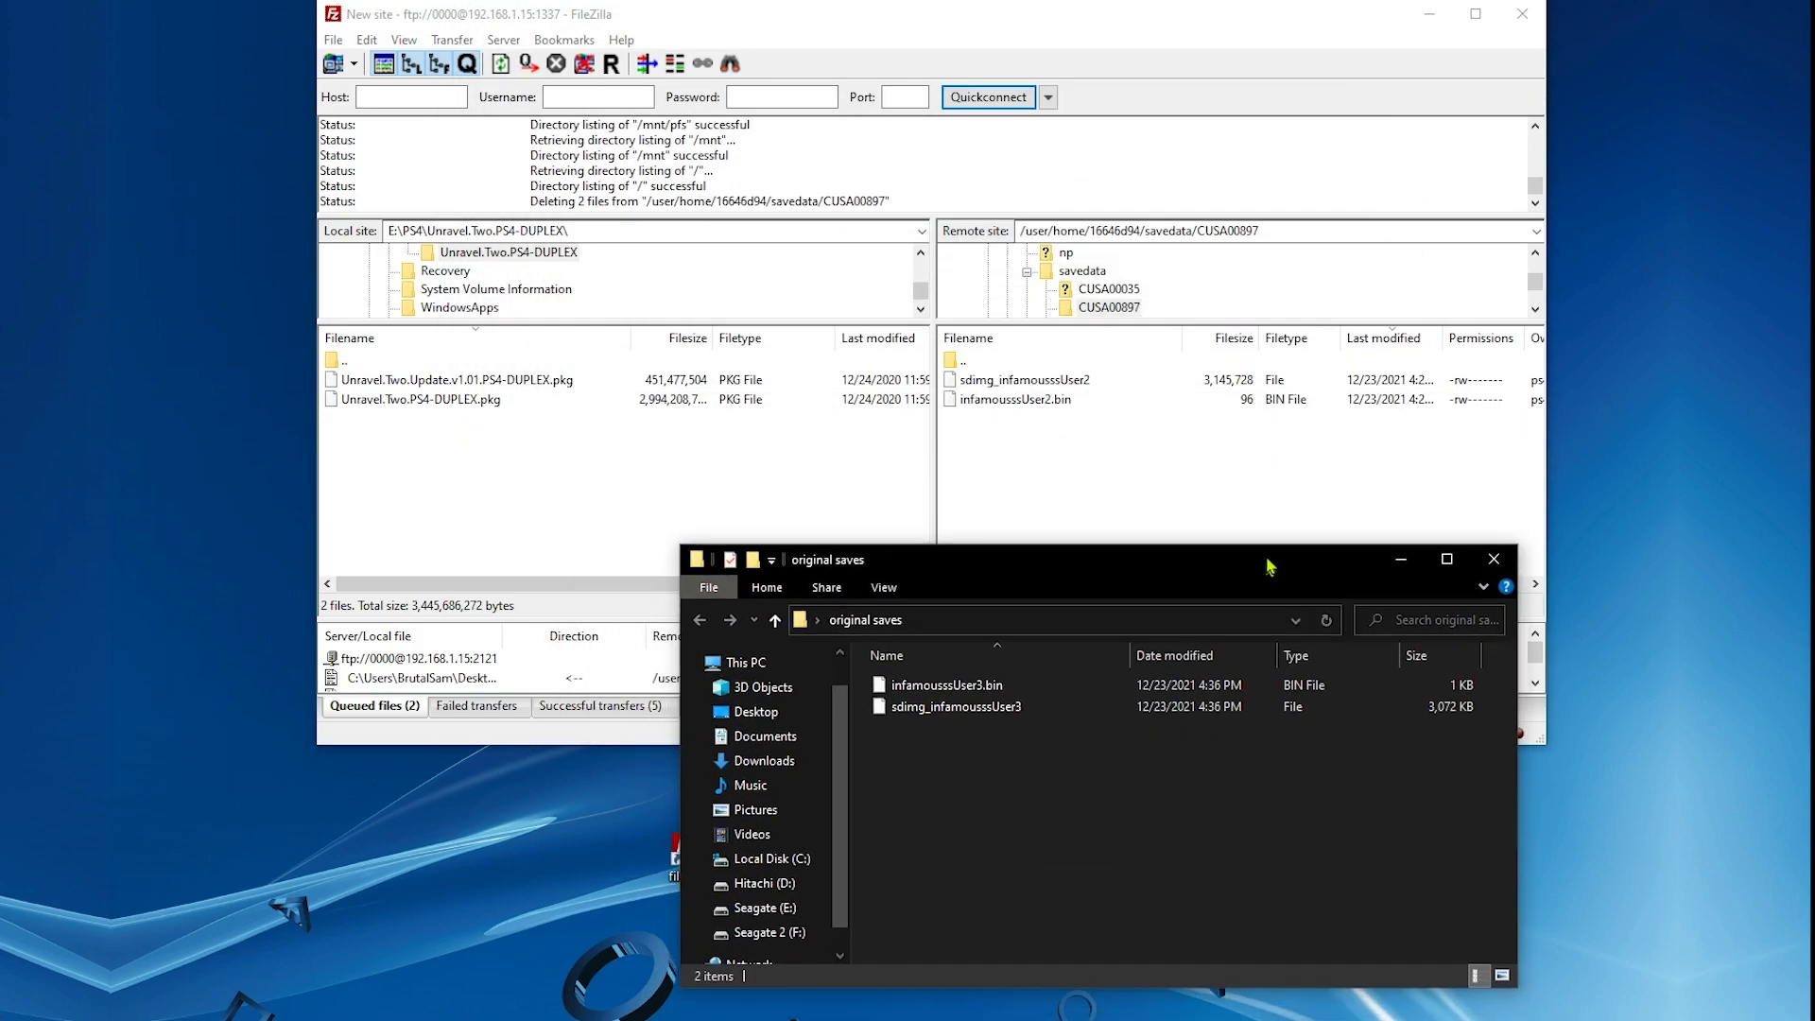
left_click_drag(956, 767, 903, 690)
left_click_drag(1042, 714, 1124, 473)
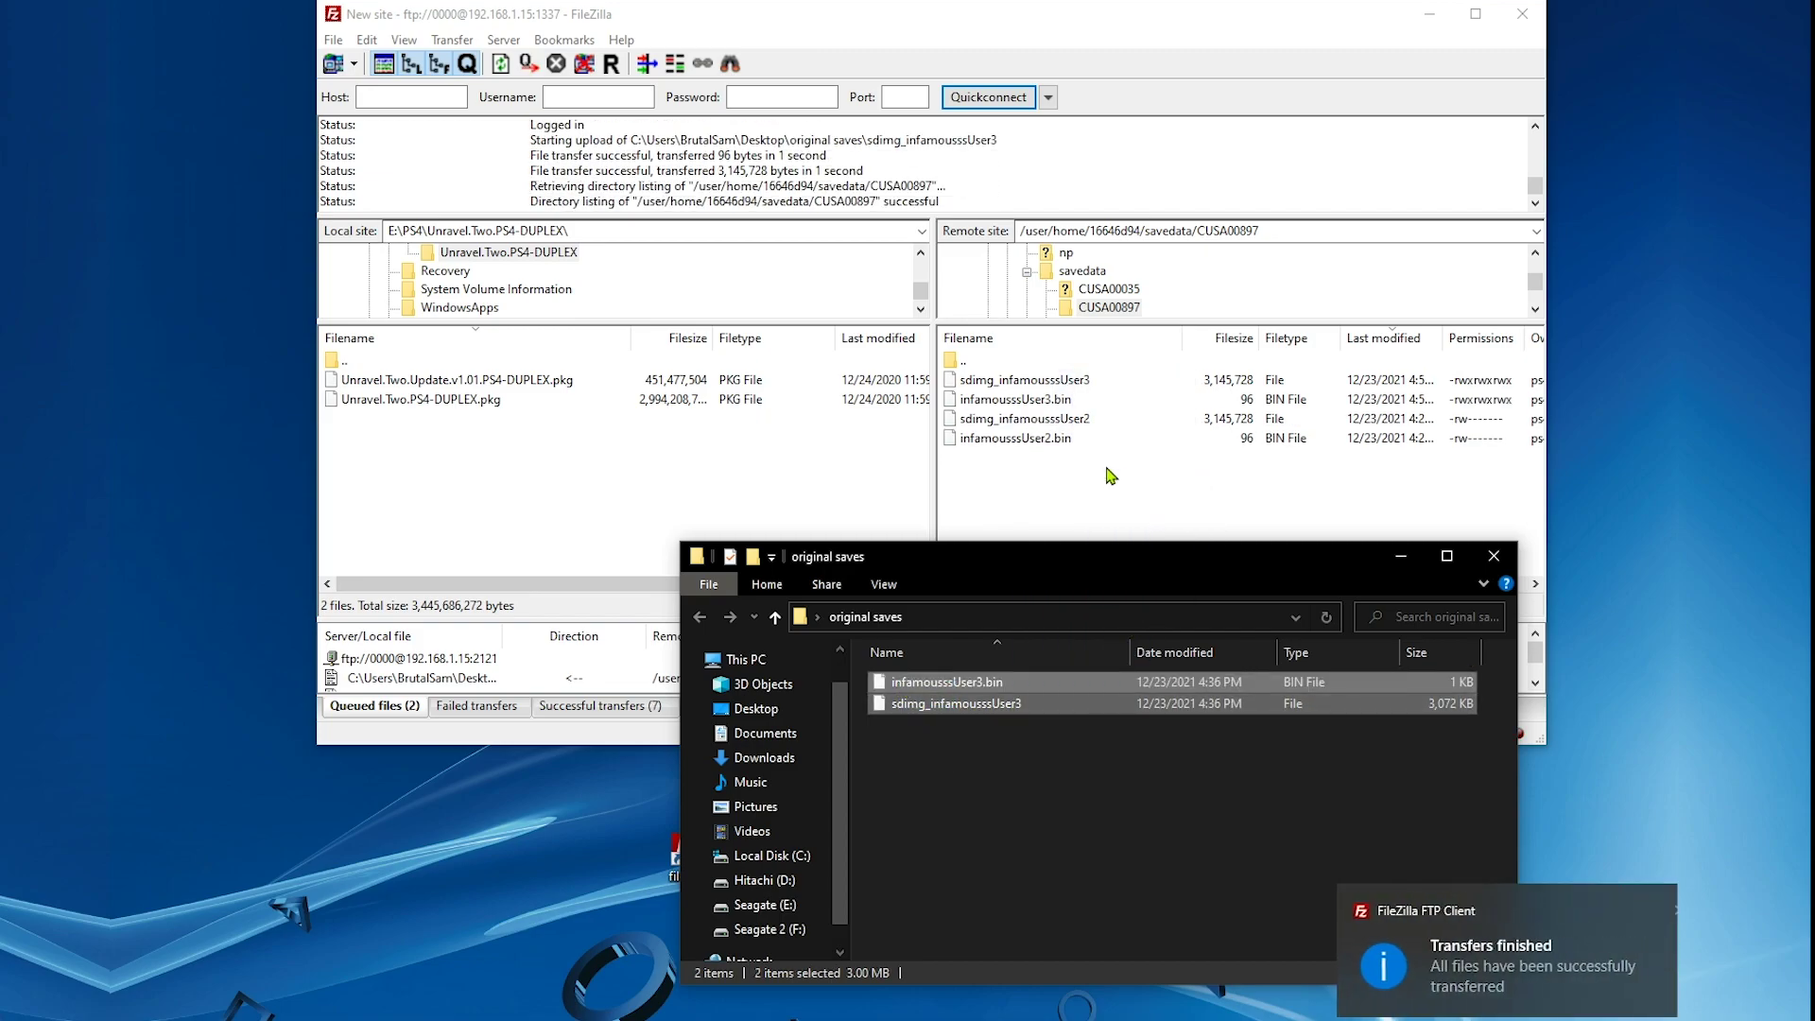
left_click(1401, 556)
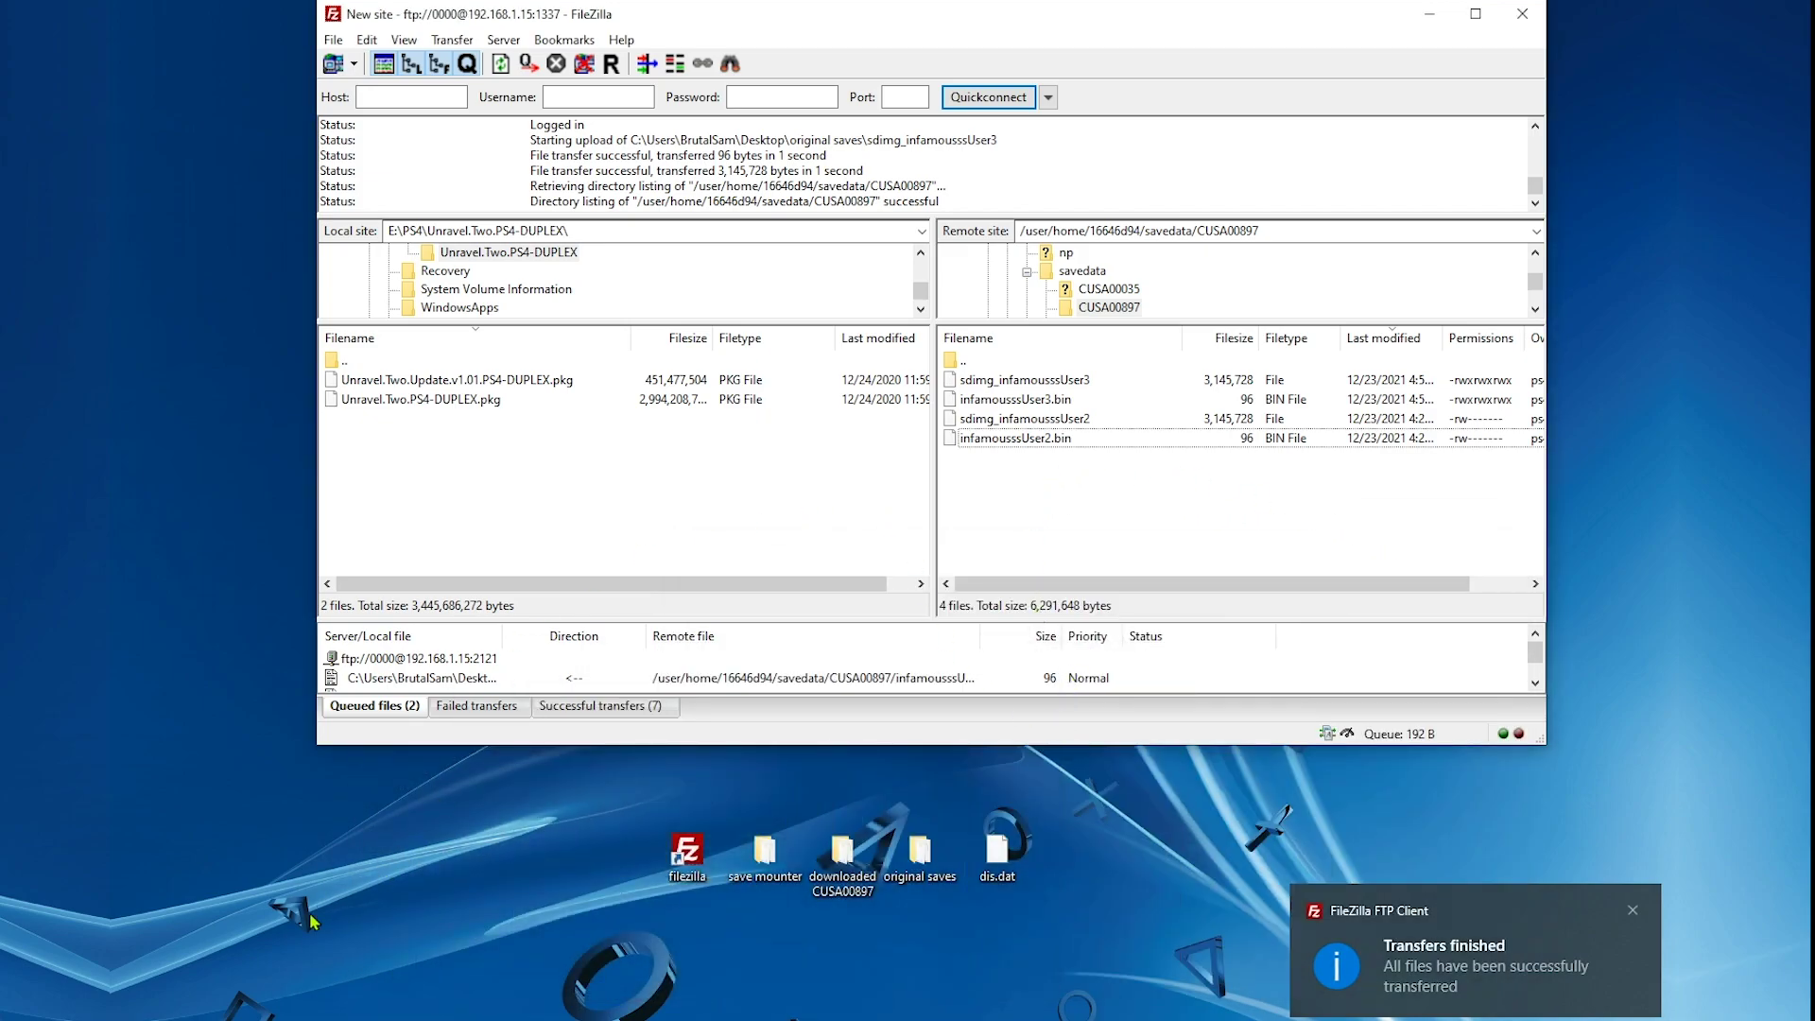
Mount the restored infamousssUser3 save to /savedata0, hide Save Mounter, and select FileZilla's remote path
key("alt+Tab")
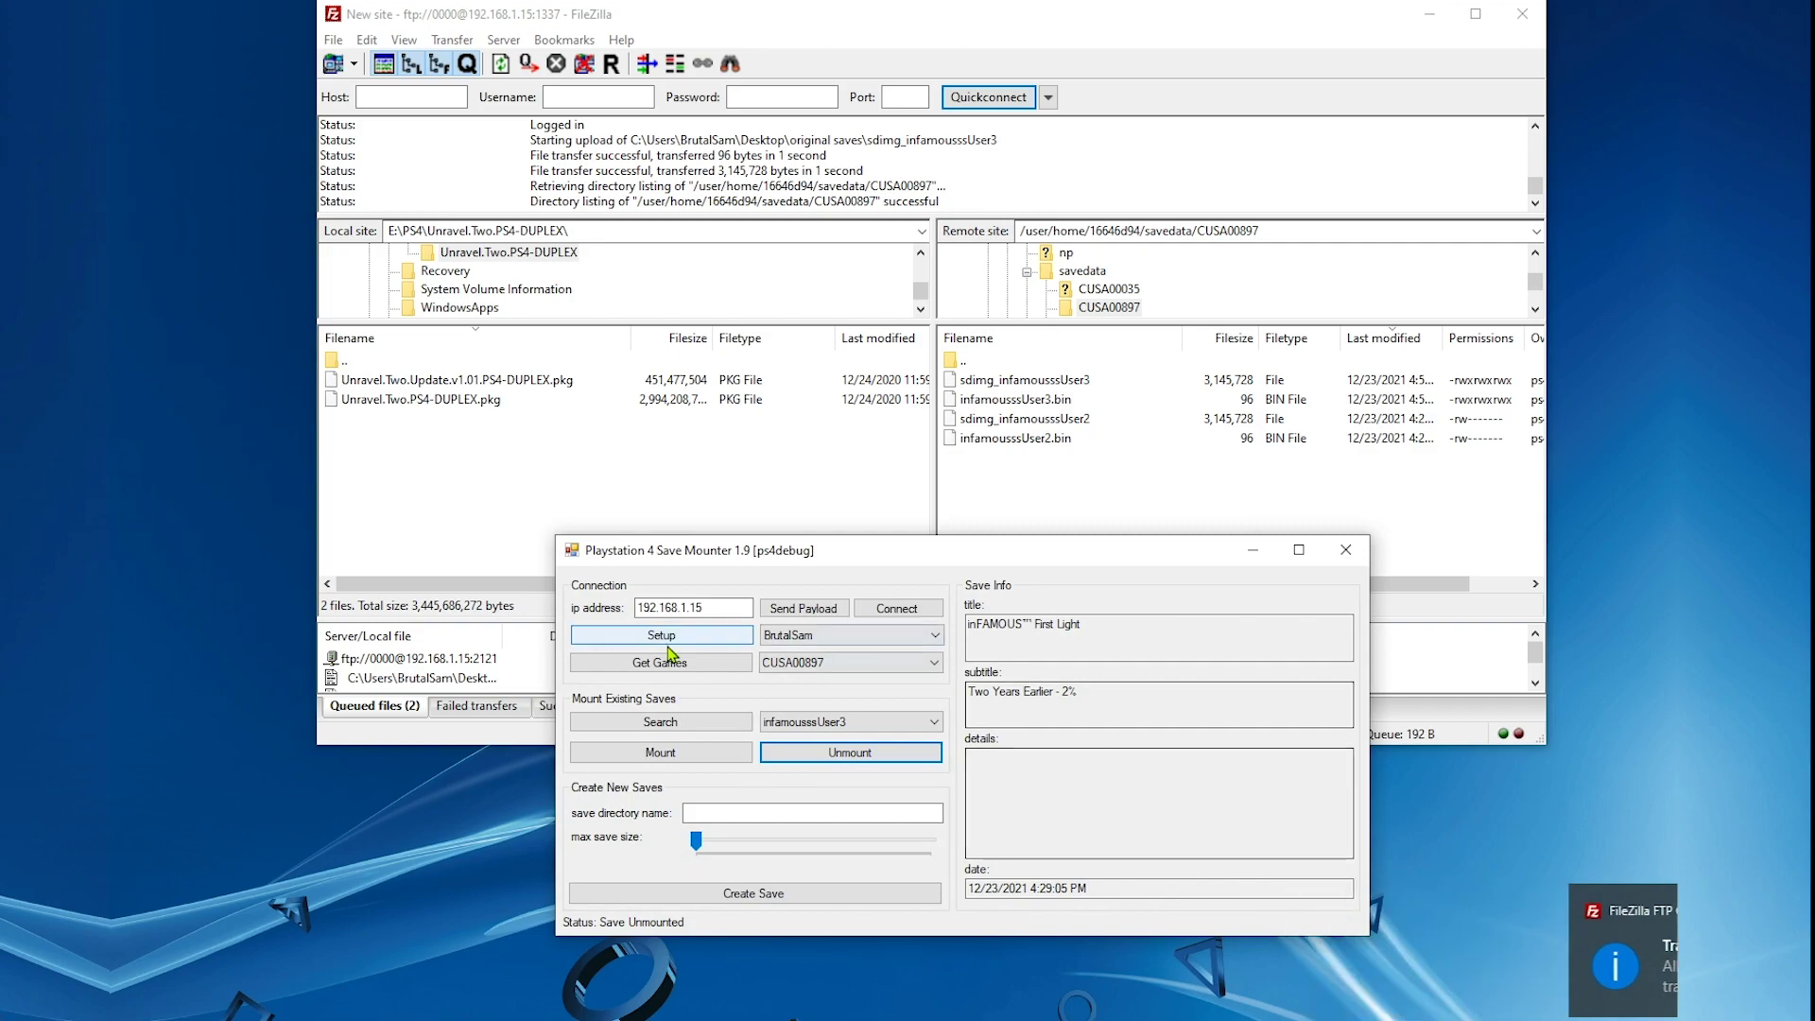
left_click(678, 756)
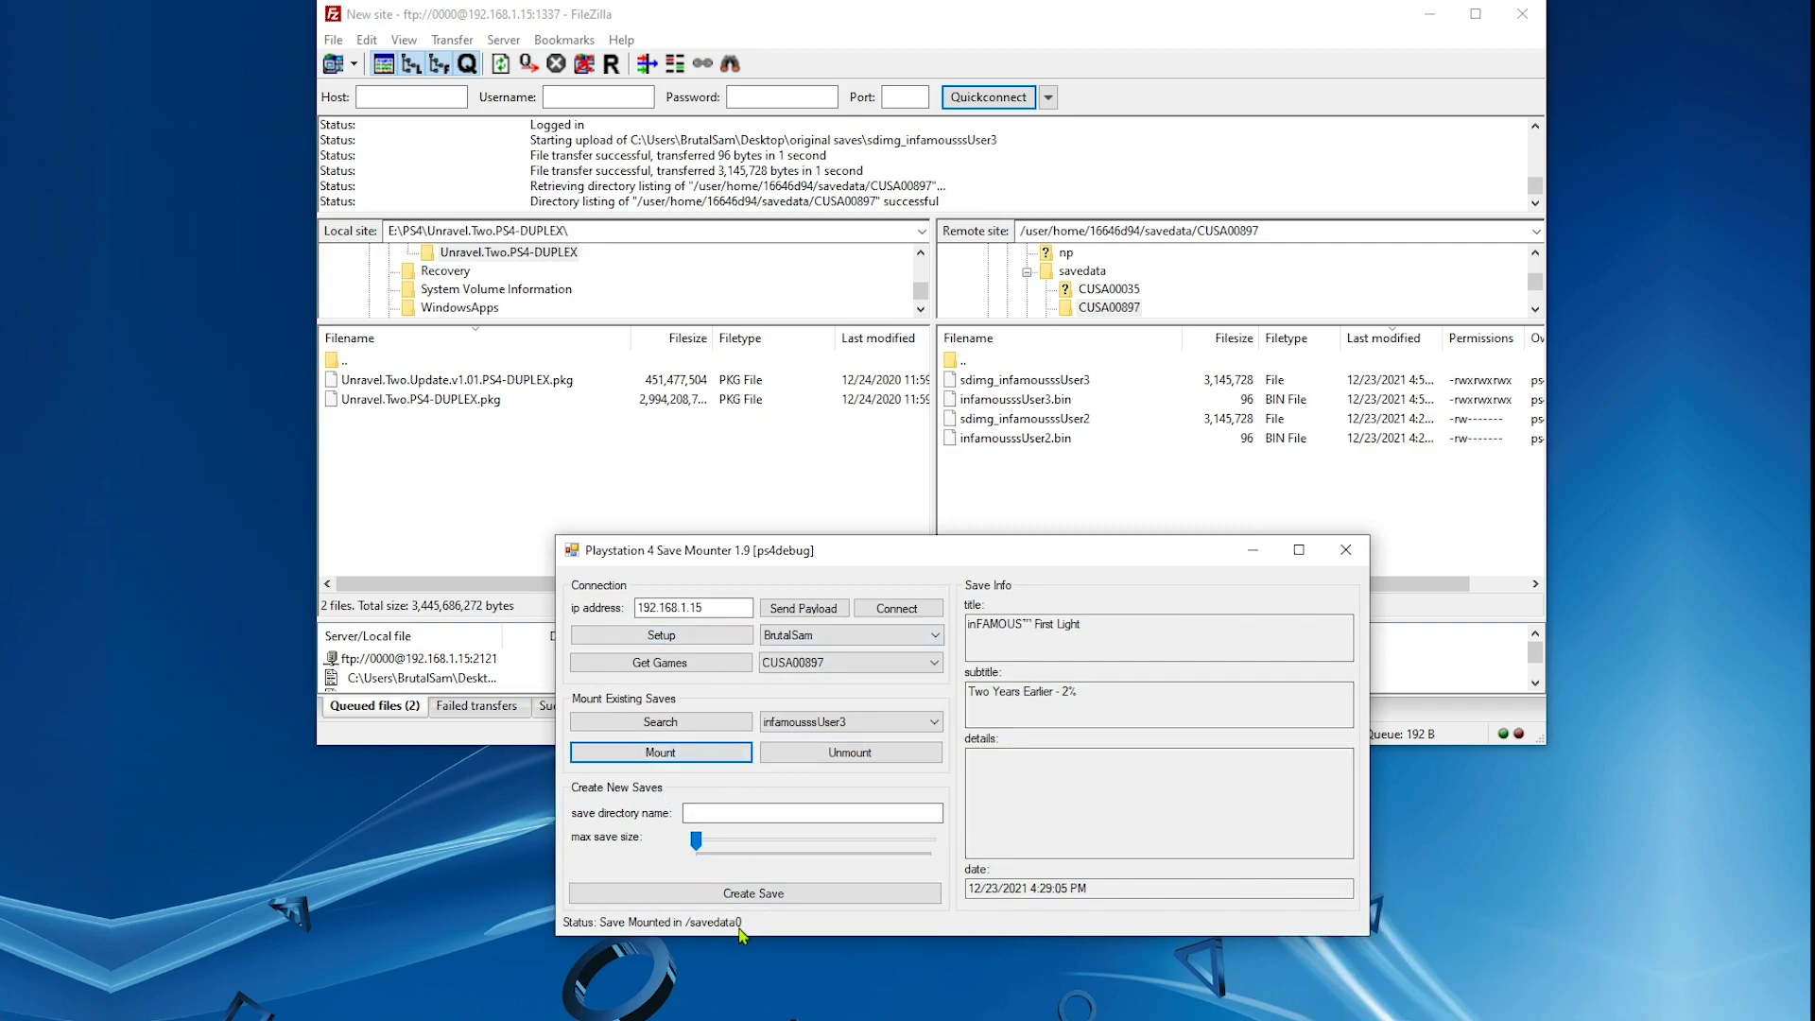
left_click(1252, 552)
left_click(1332, 239)
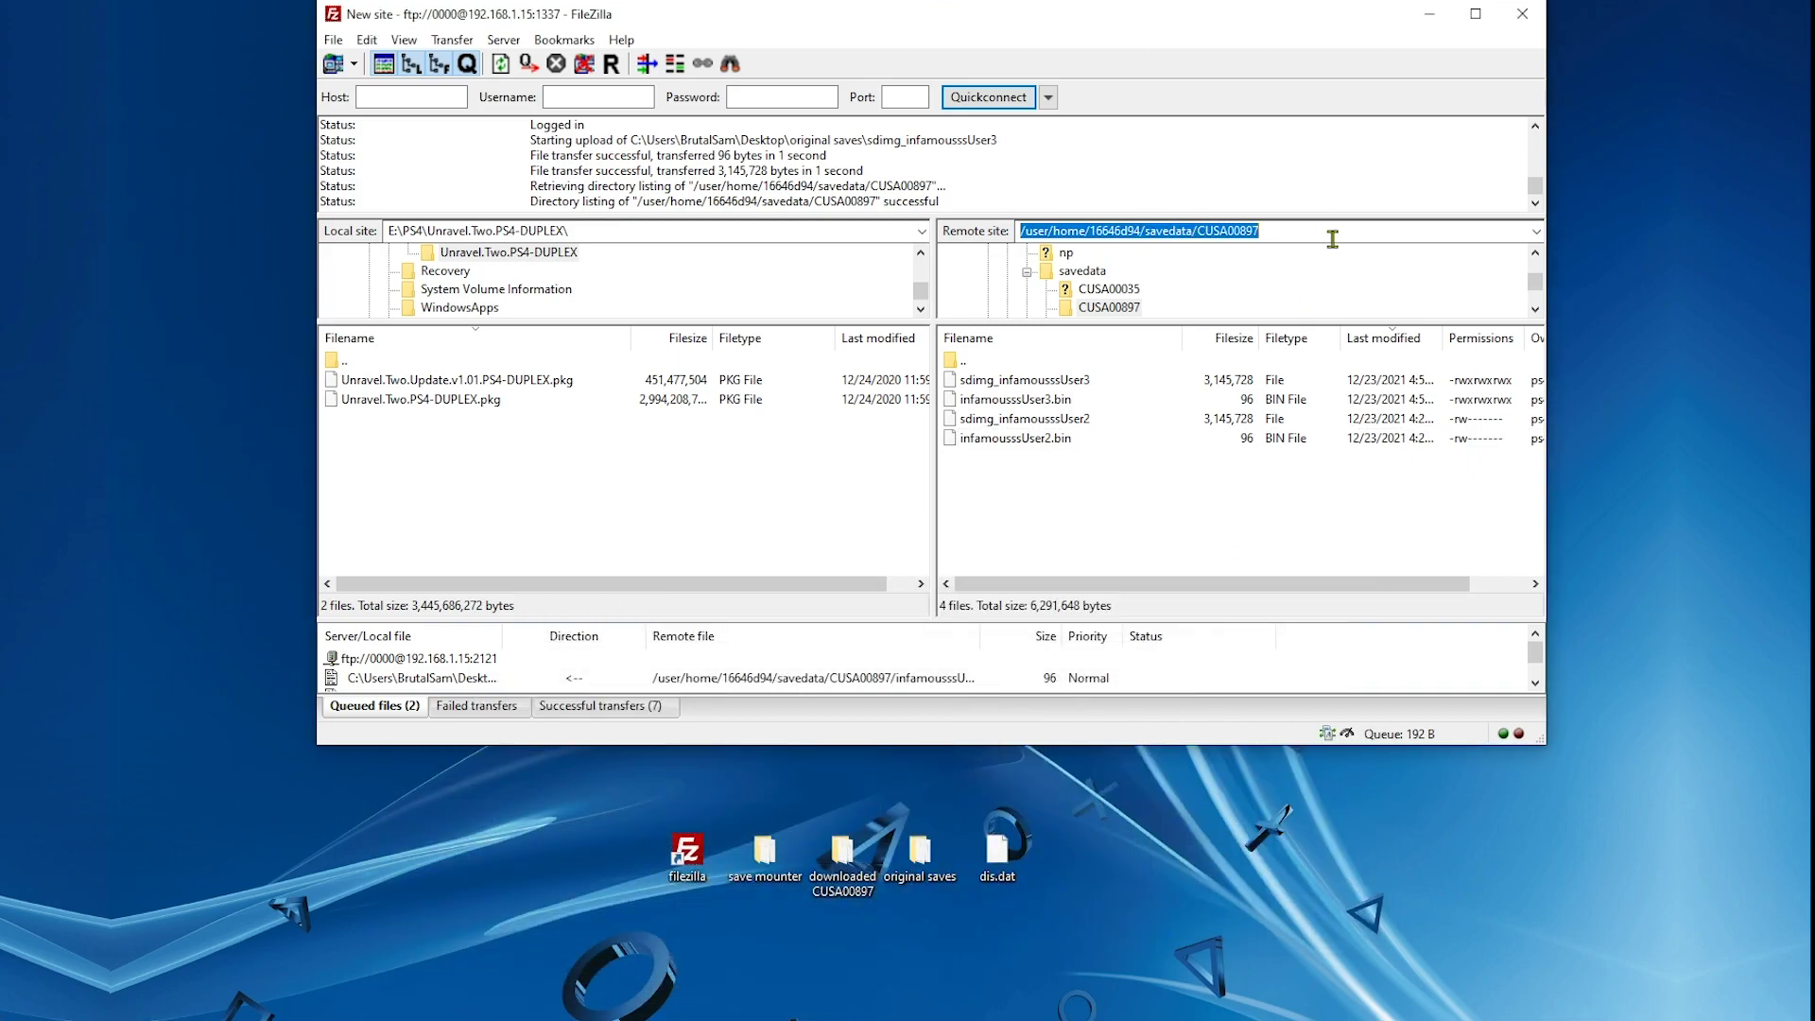
Jump to remote path / and open mnt > pfs > the mounted infamousssUser3 folder
key("BackSpace")
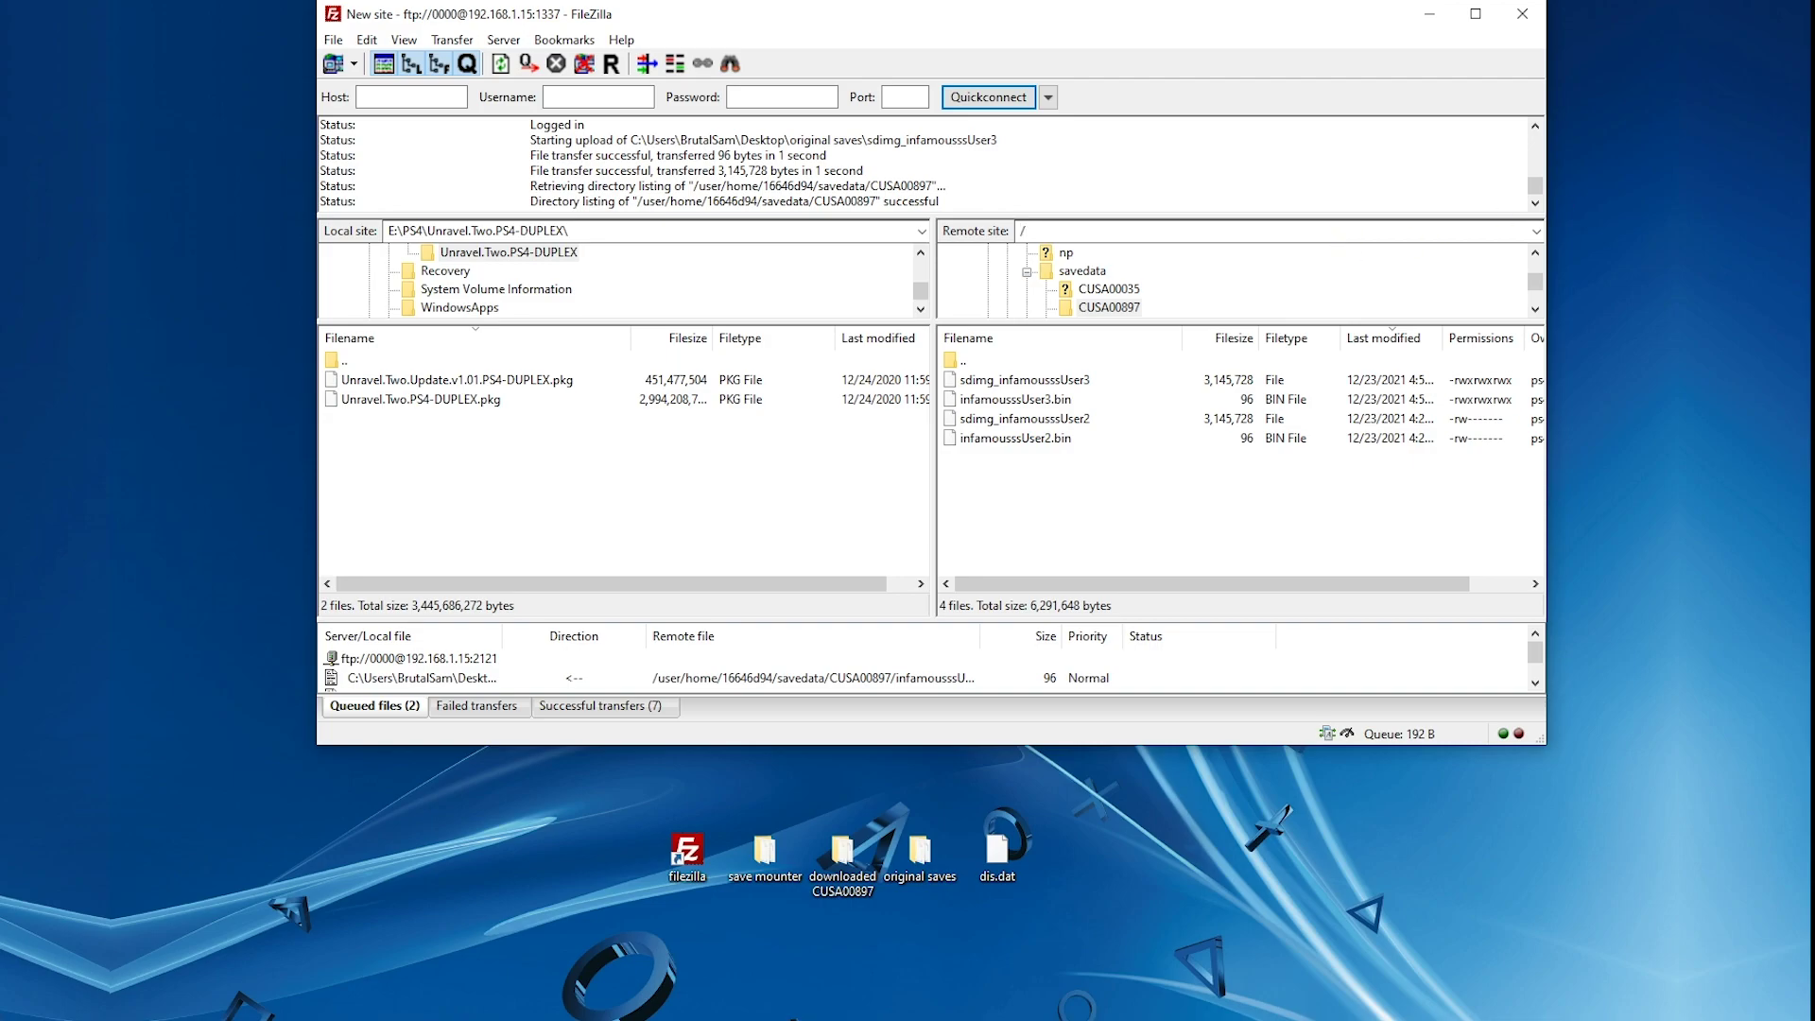
type("/")
key("Return")
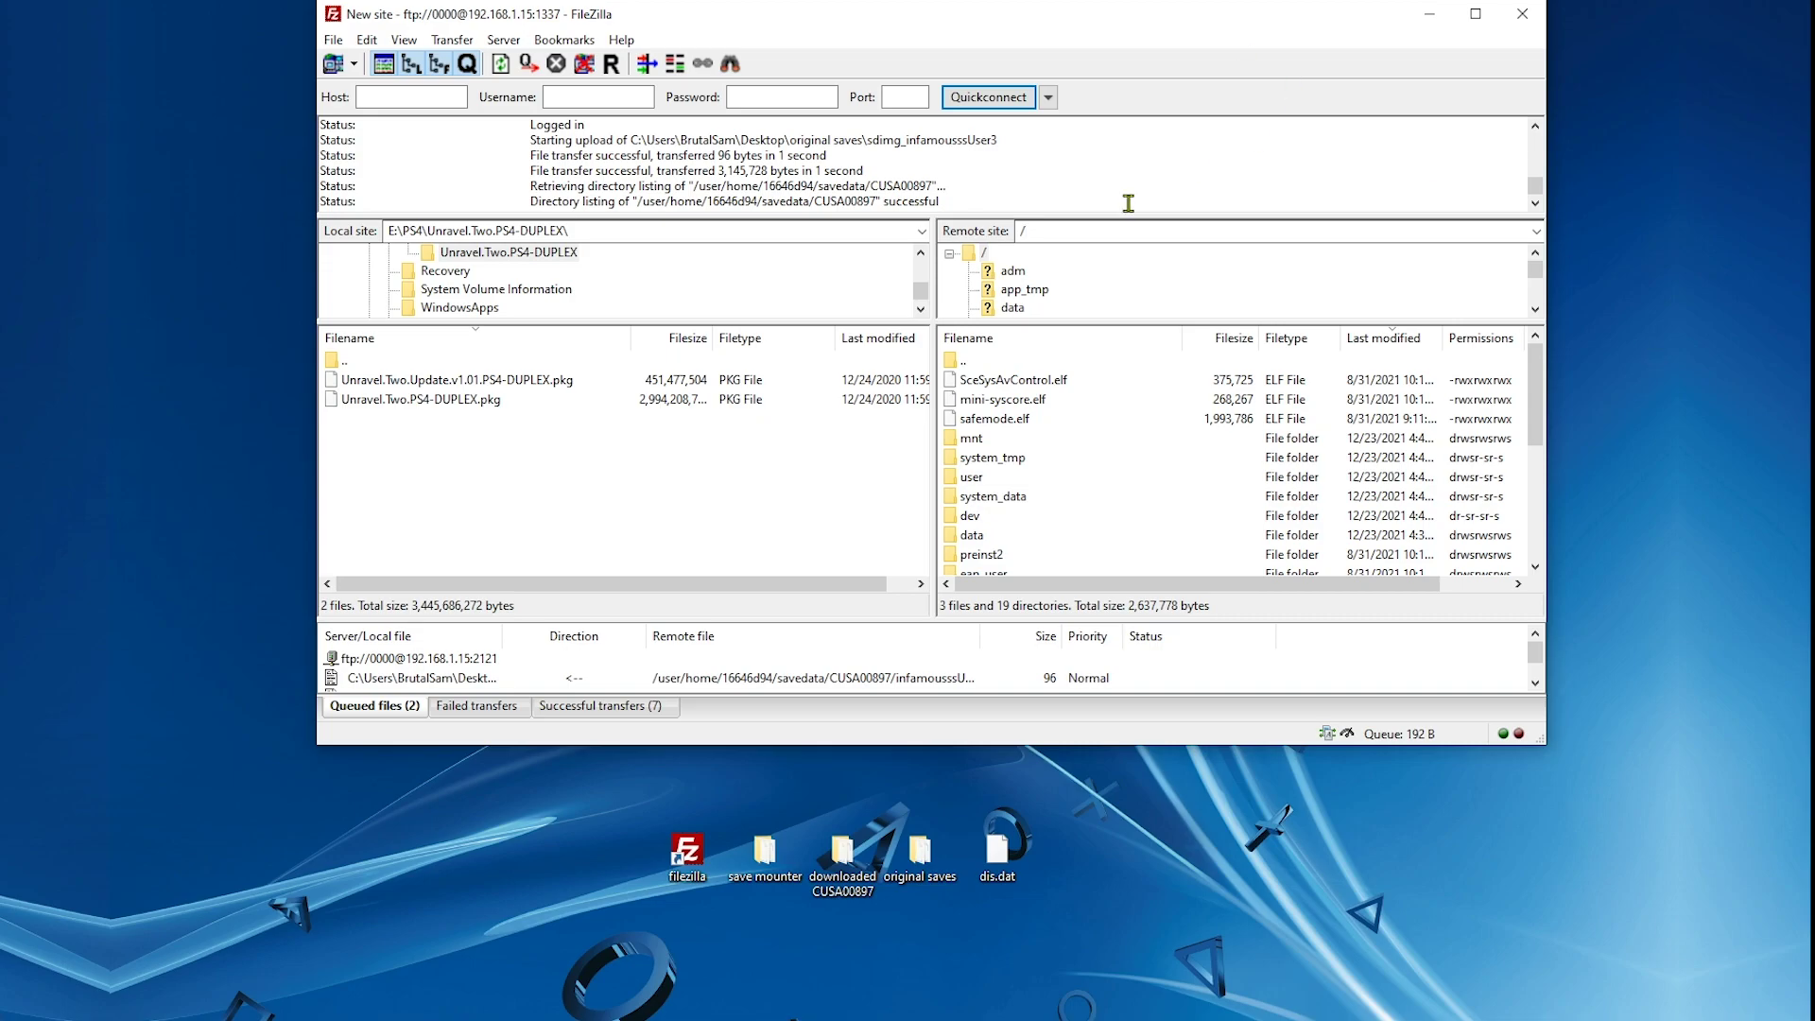
left_click(997, 441)
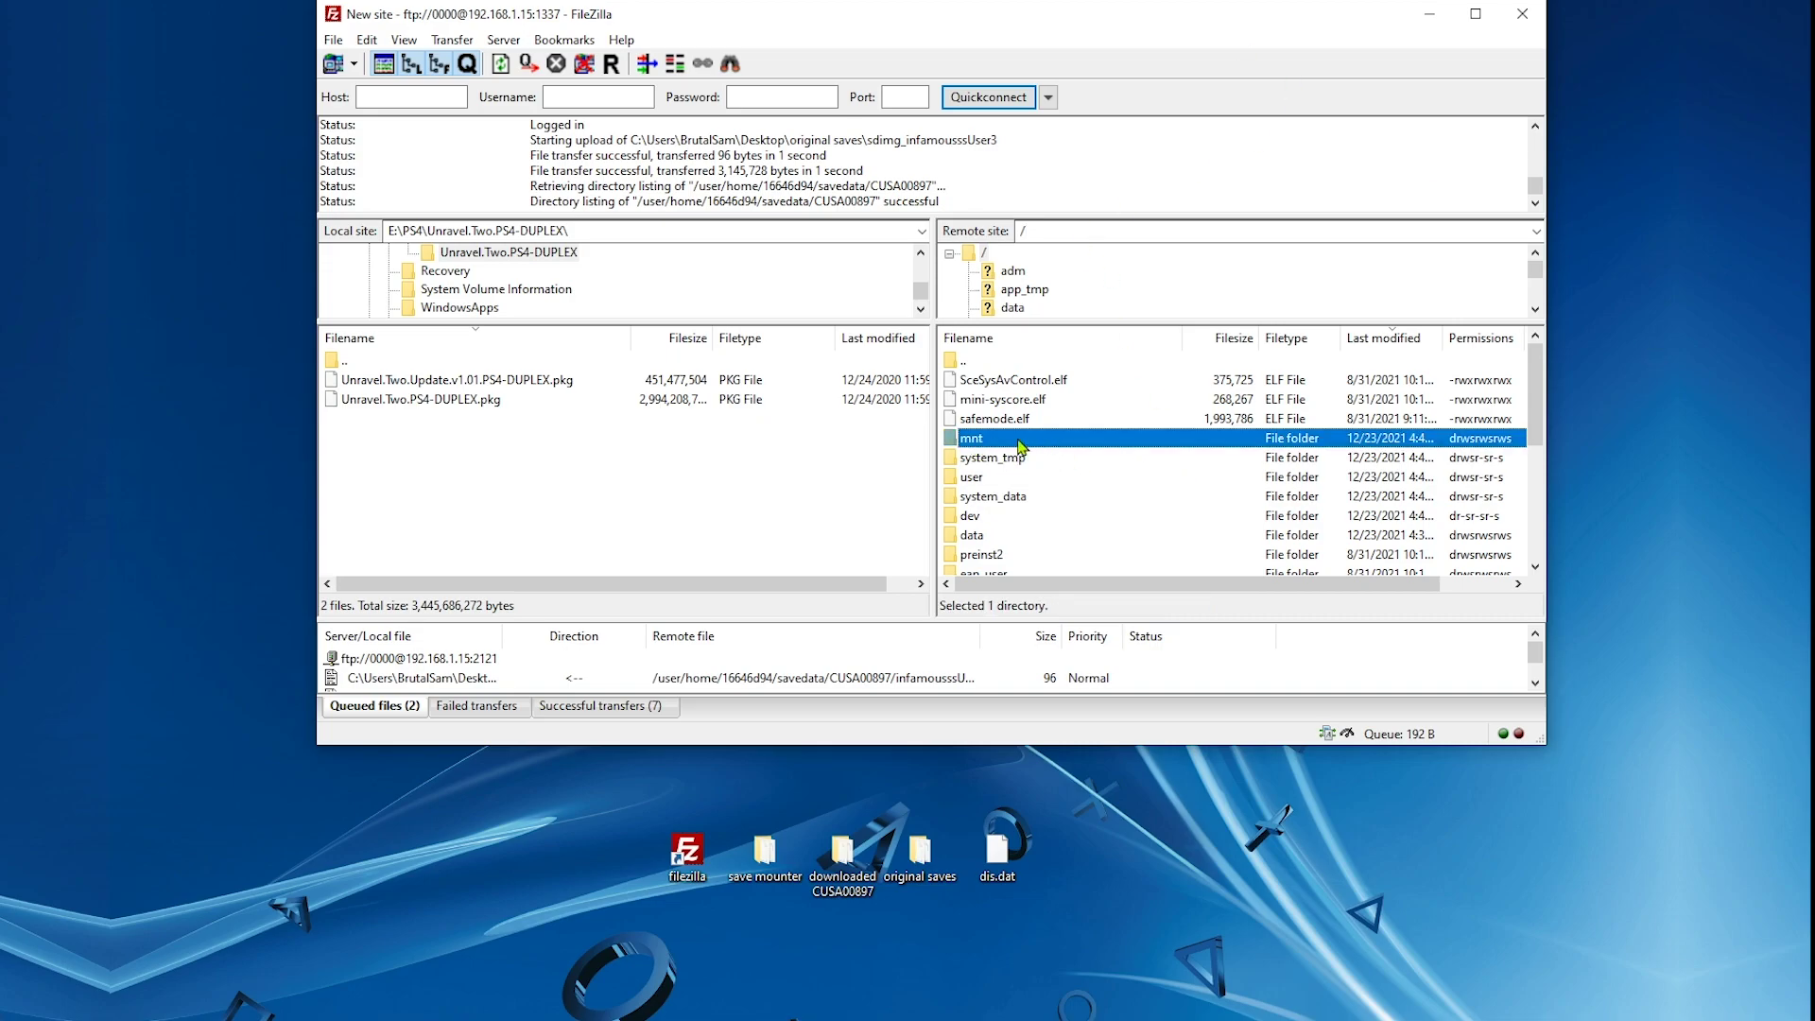
double_click(1024, 441)
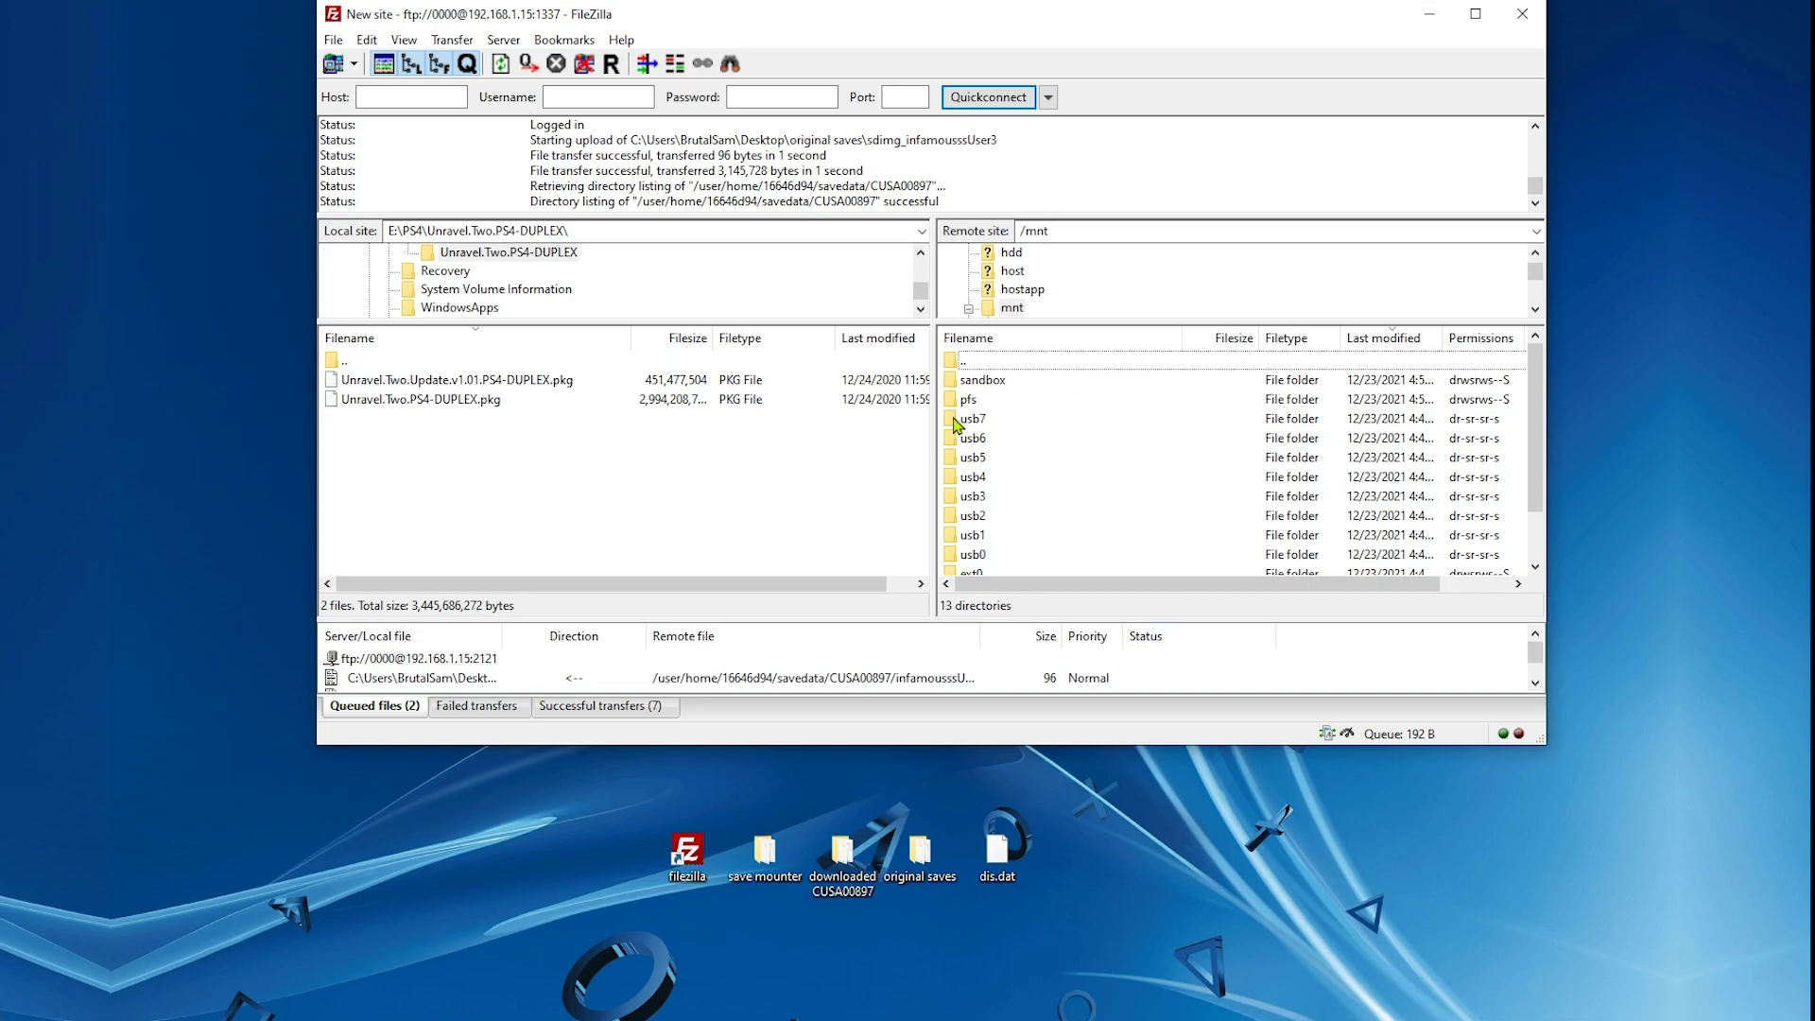
double_click(1000, 400)
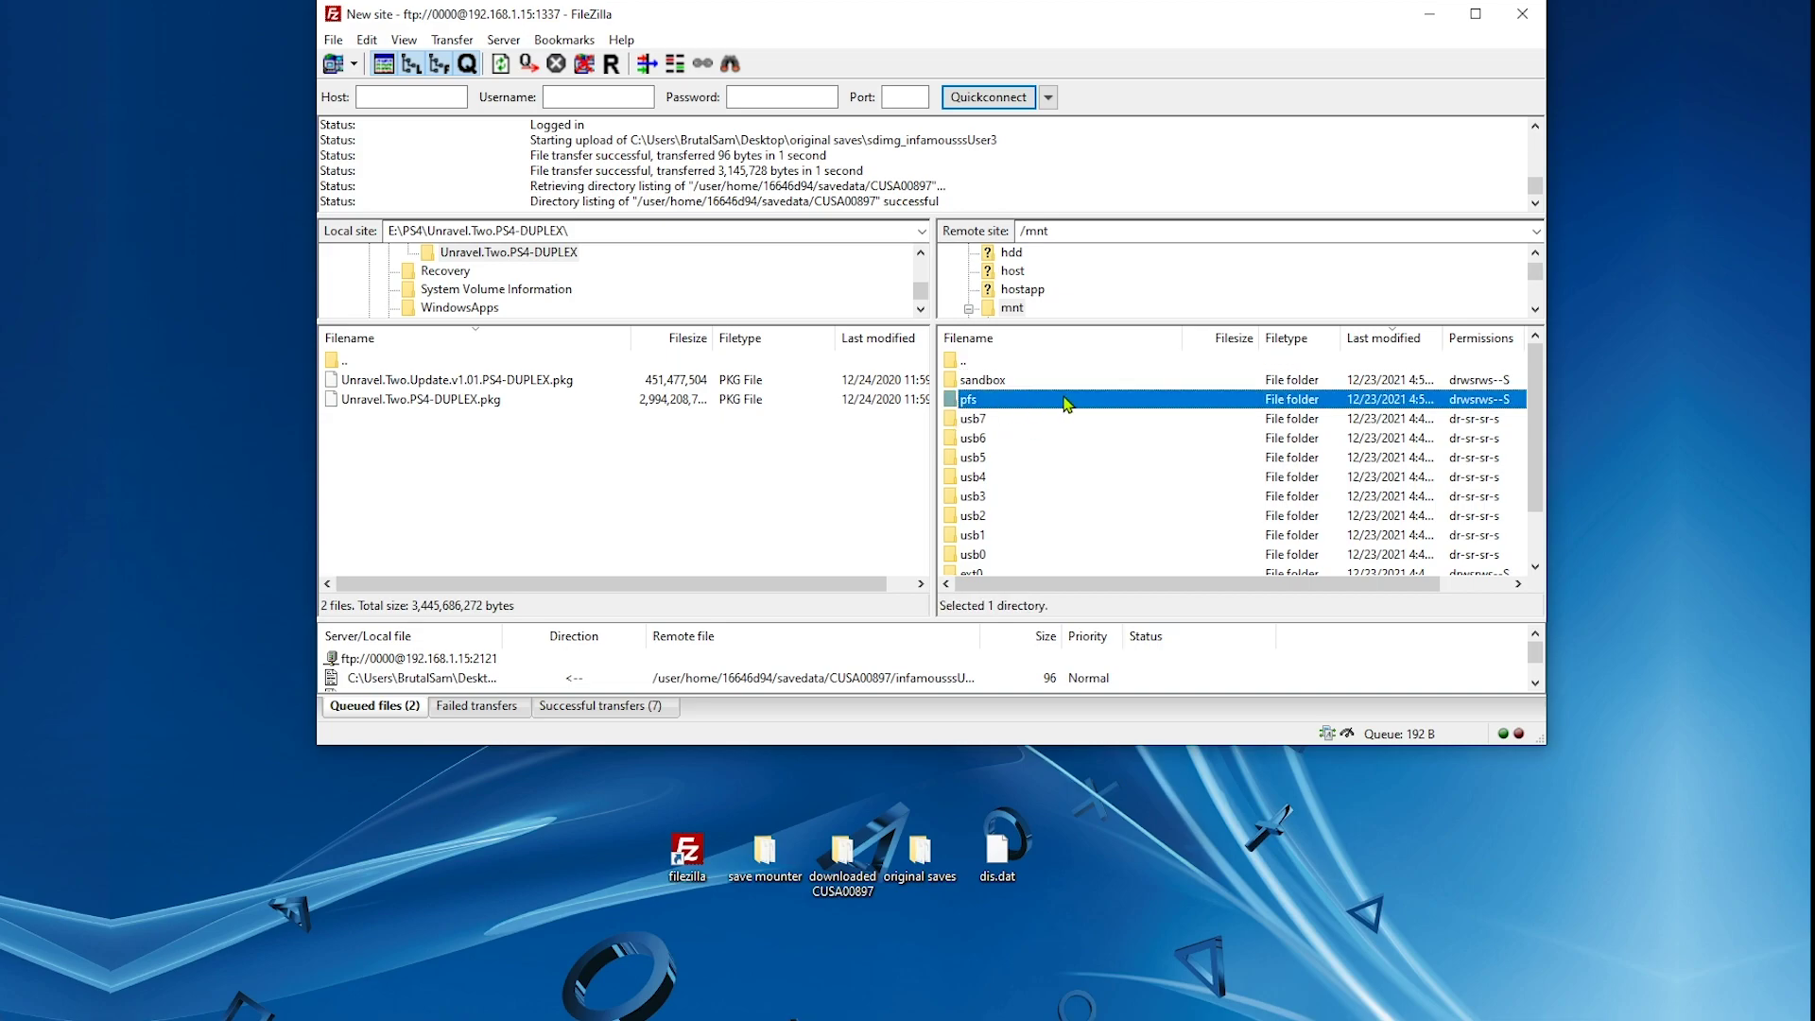
double_click(1061, 387)
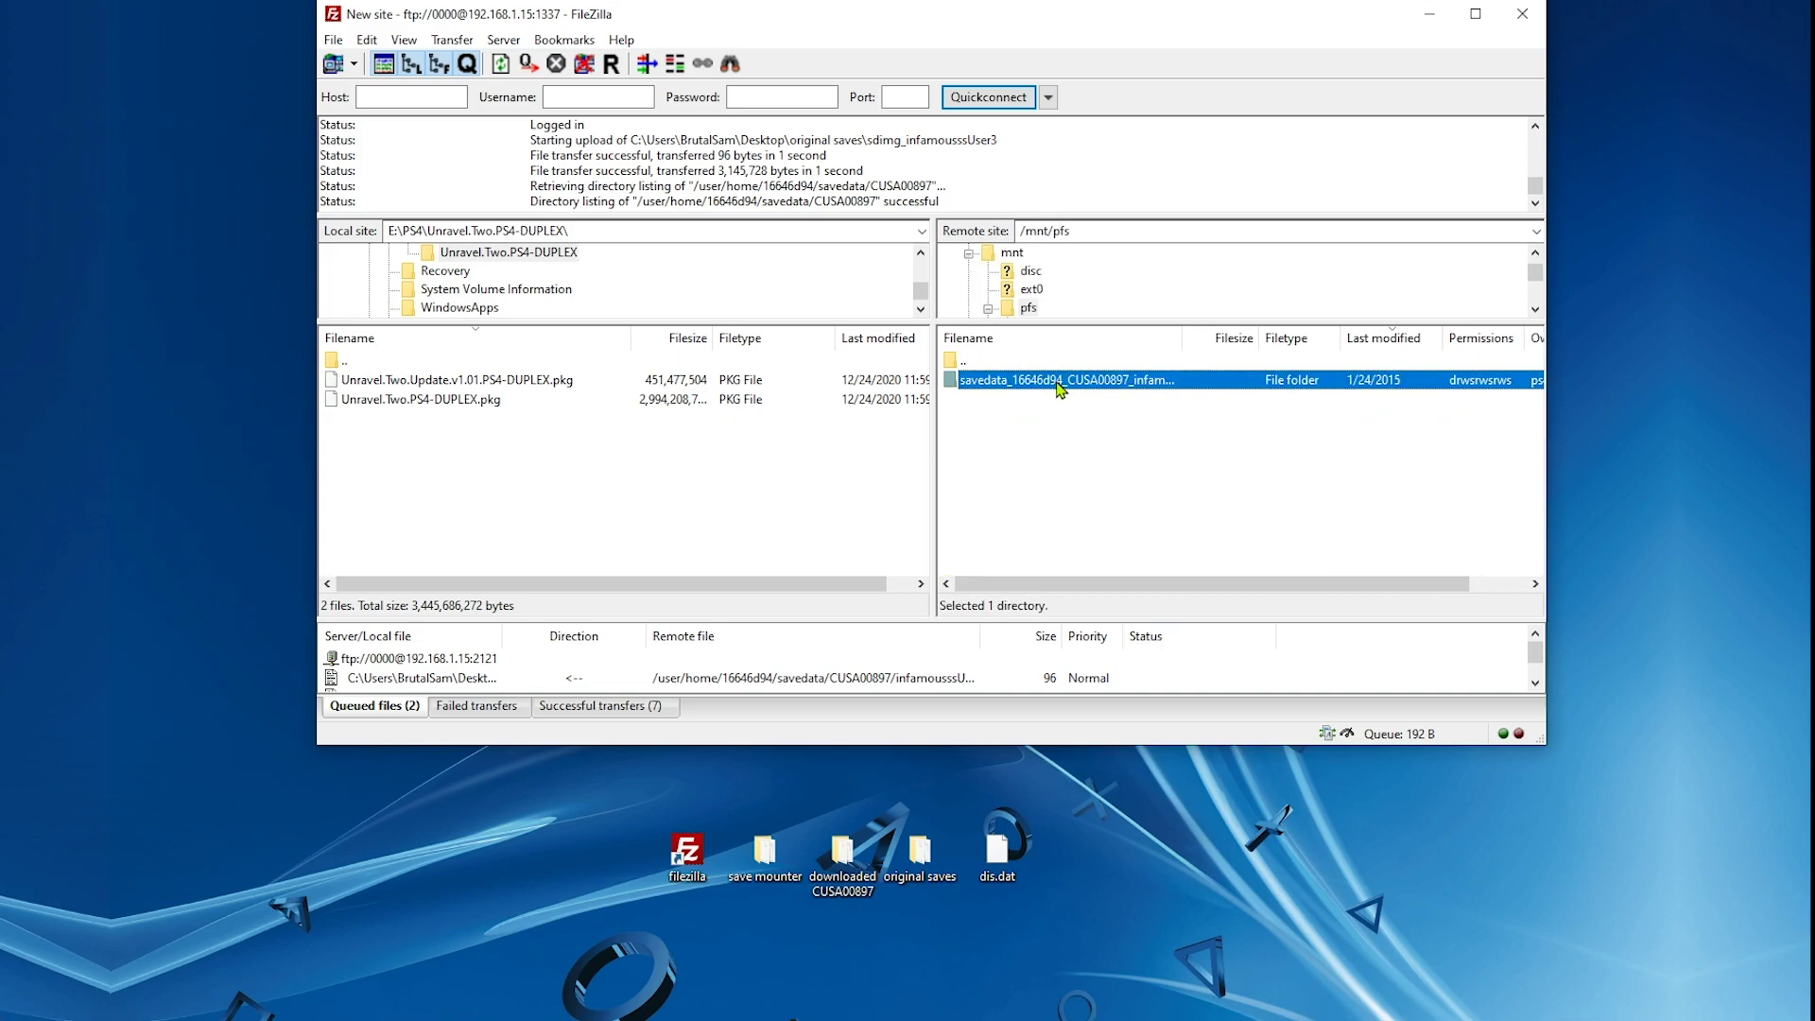
Replace the save's original dis.dat with the modded dis.dat from the desktop
left_click(989, 386)
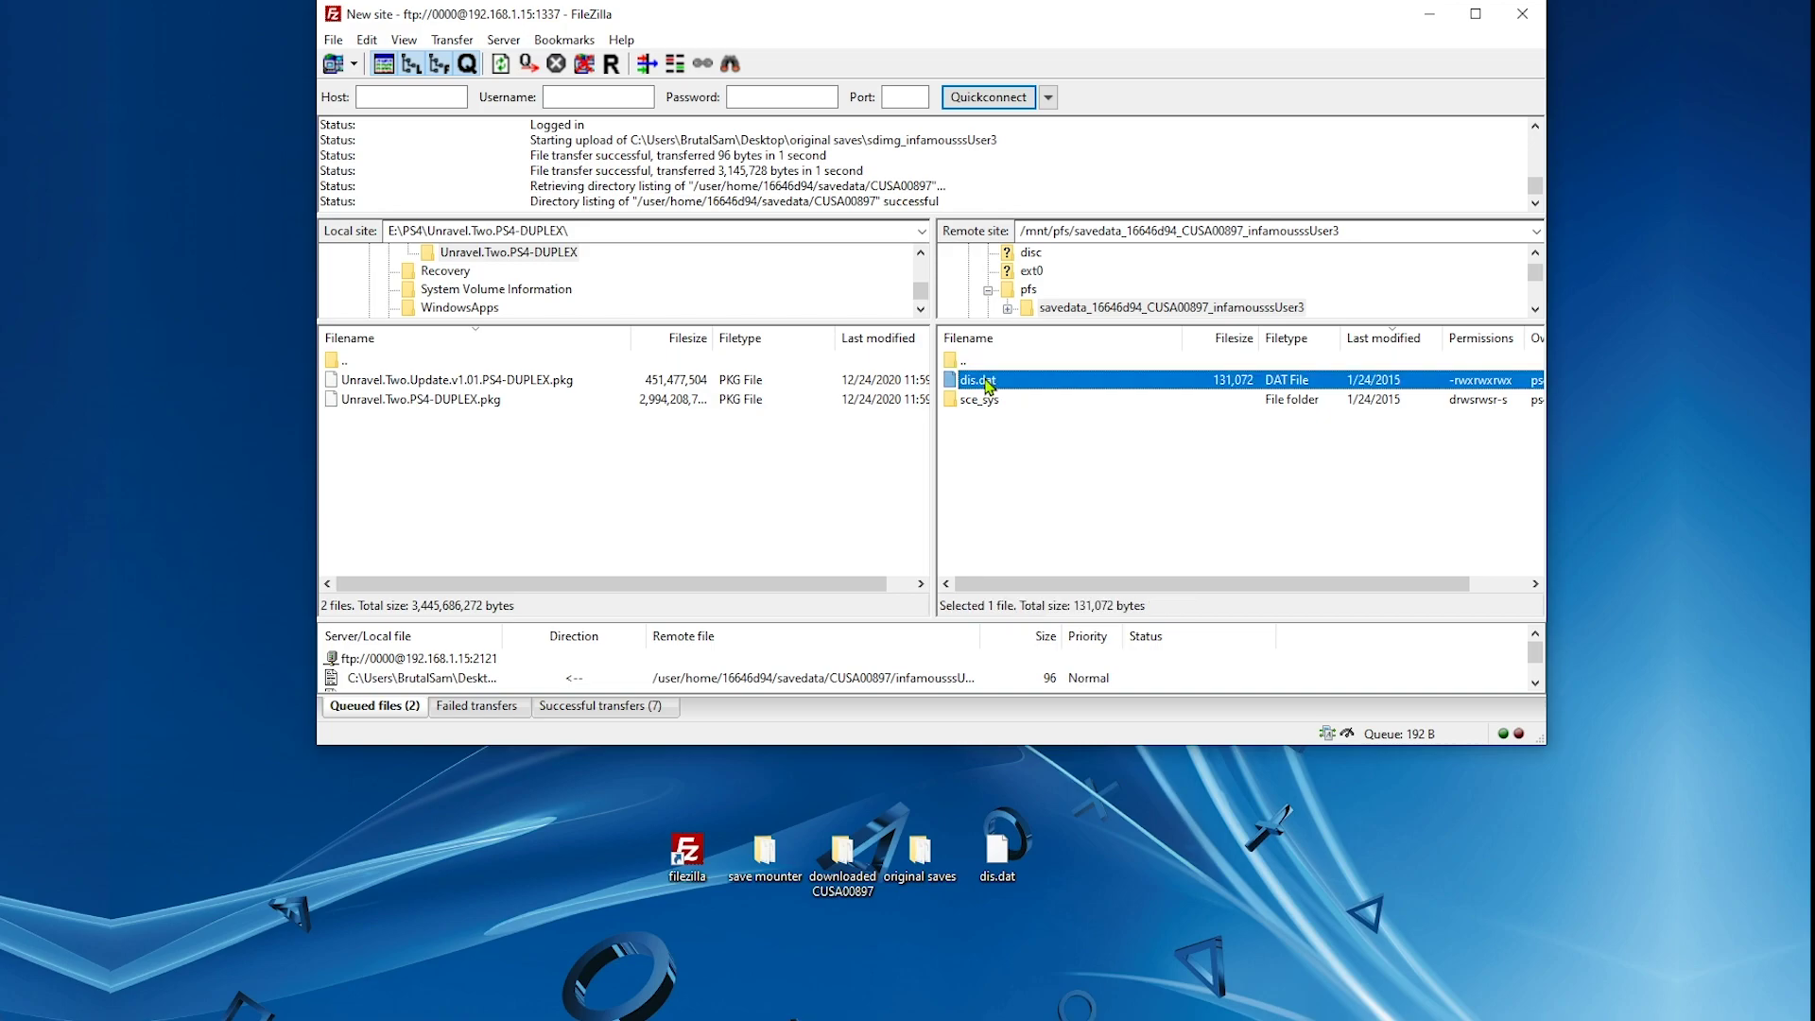
key("Delete")
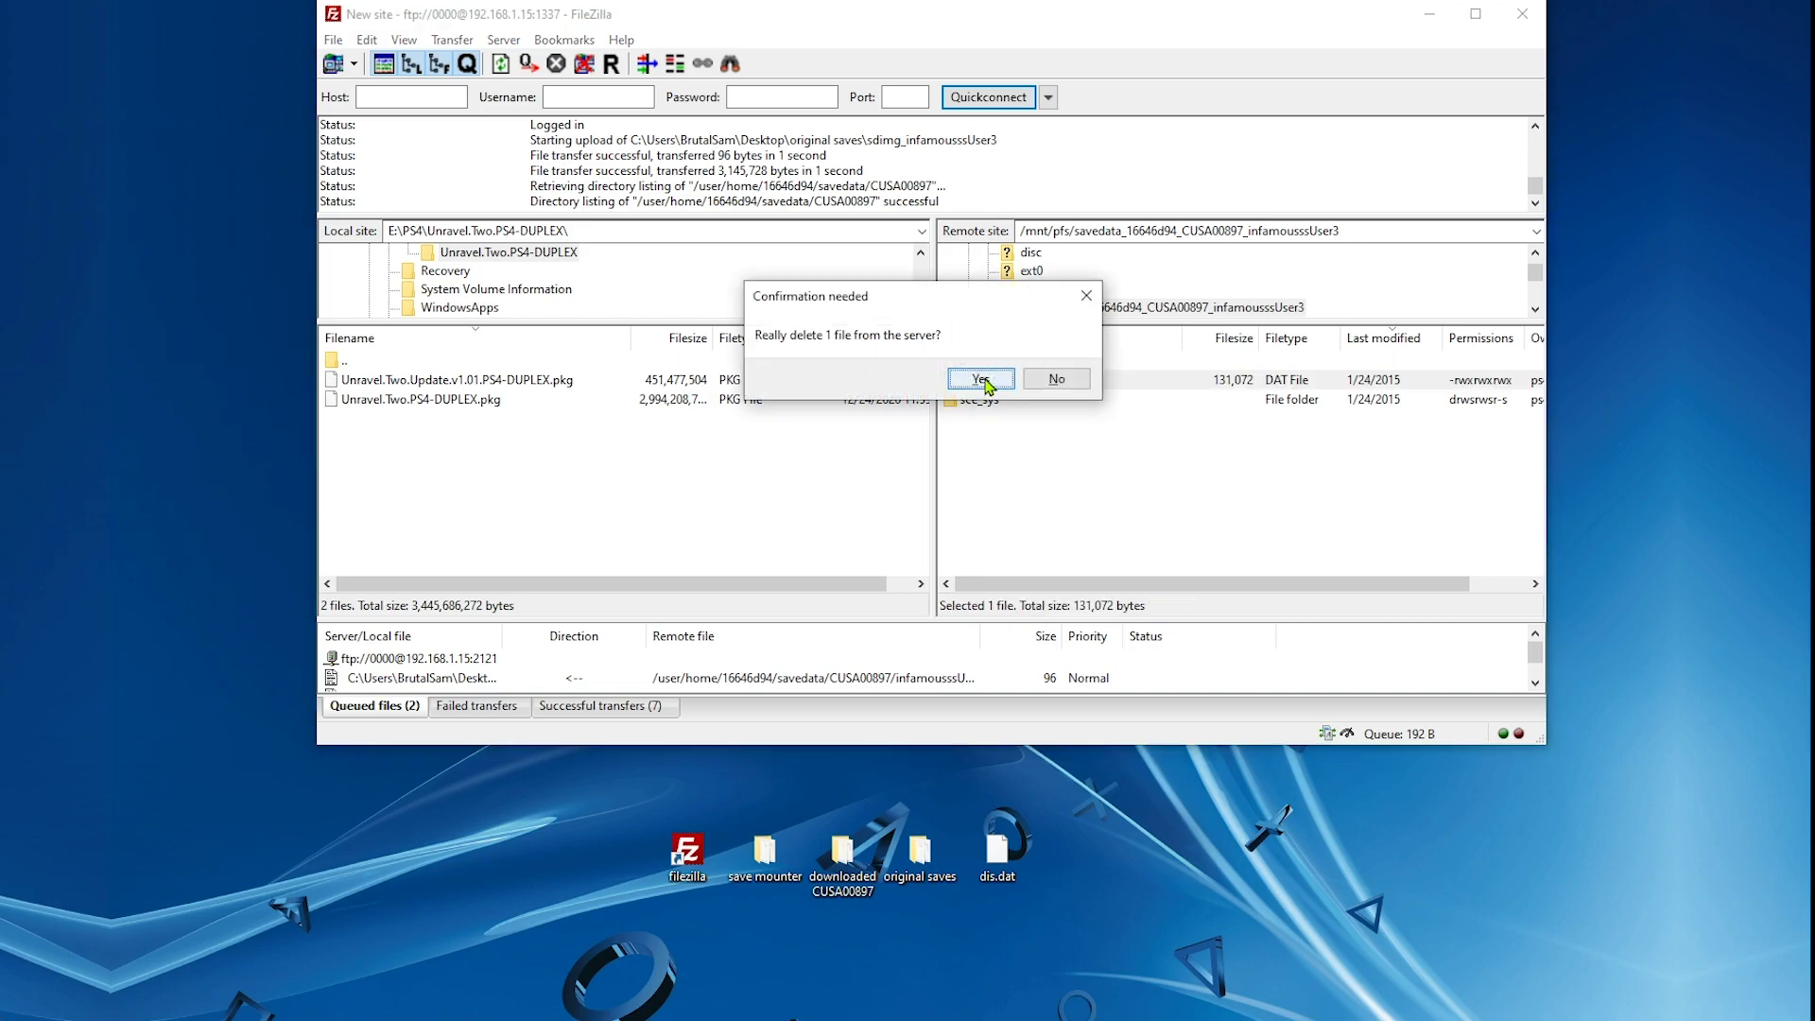
left_click(981, 379)
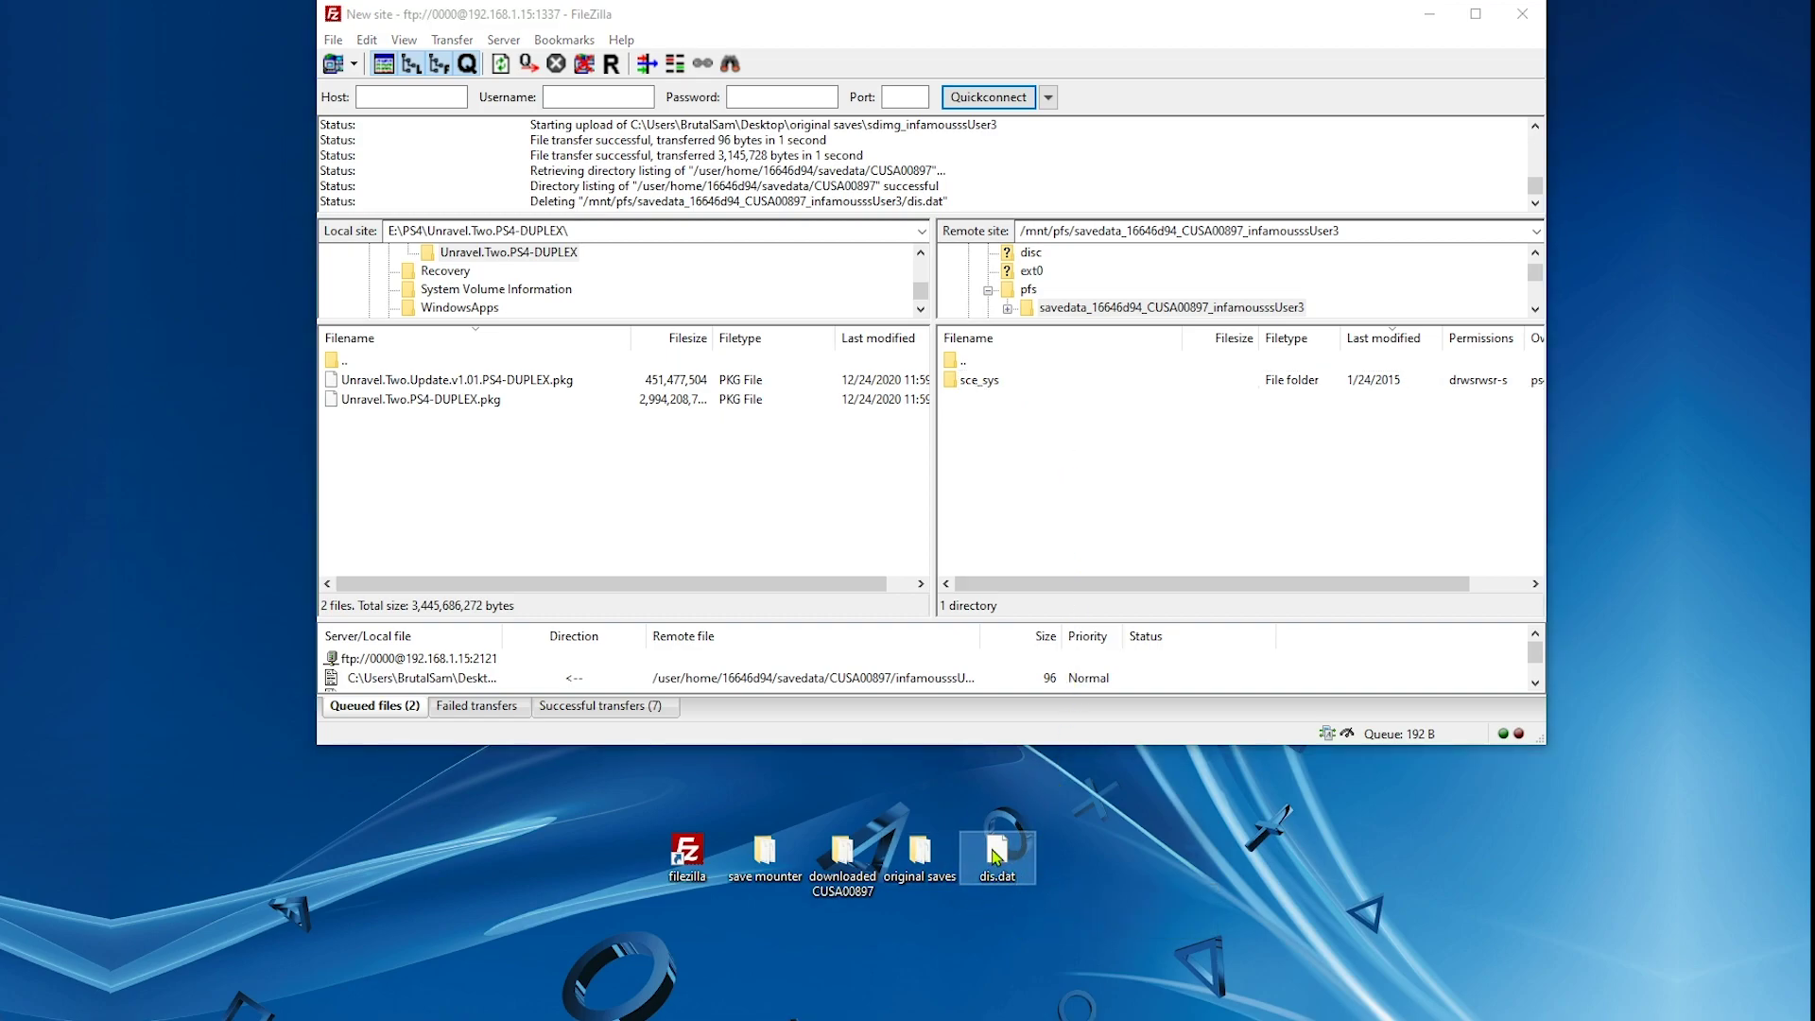
left_click_drag(992, 855, 1082, 426)
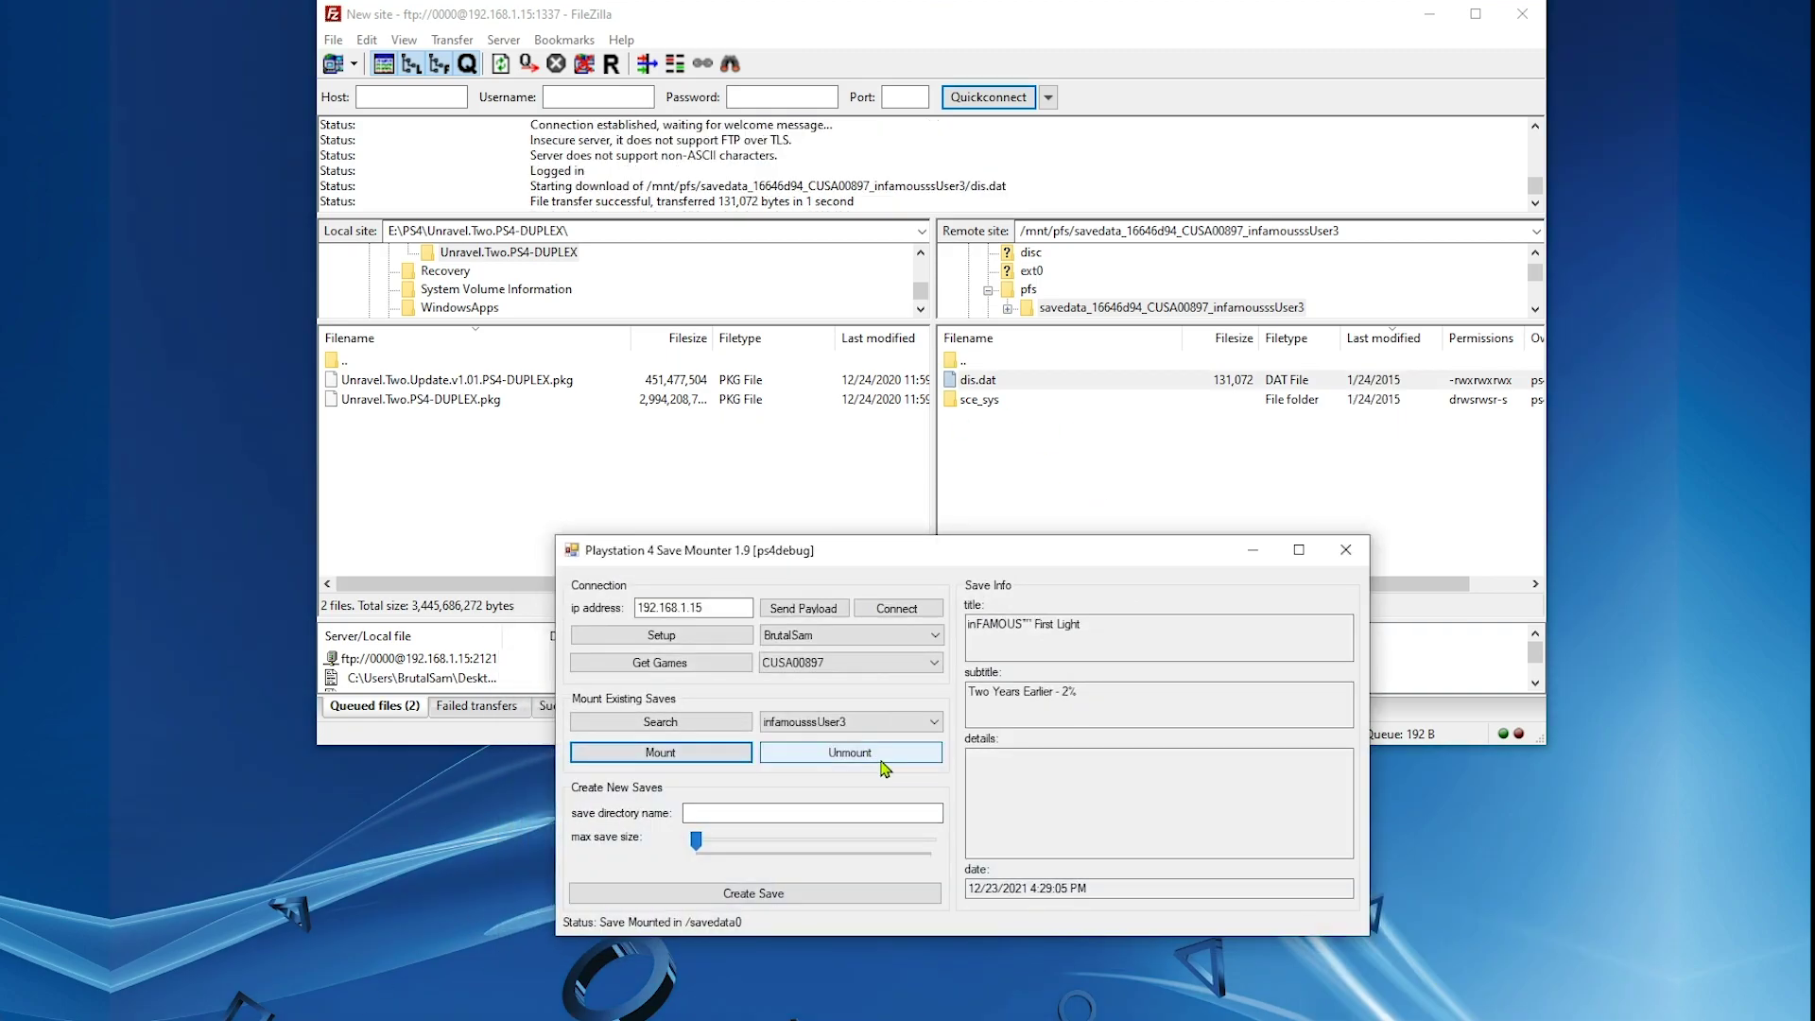
Unmount the infamousssUser3 save and minimize Save Mounter
left_click(889, 763)
left_click(1253, 549)
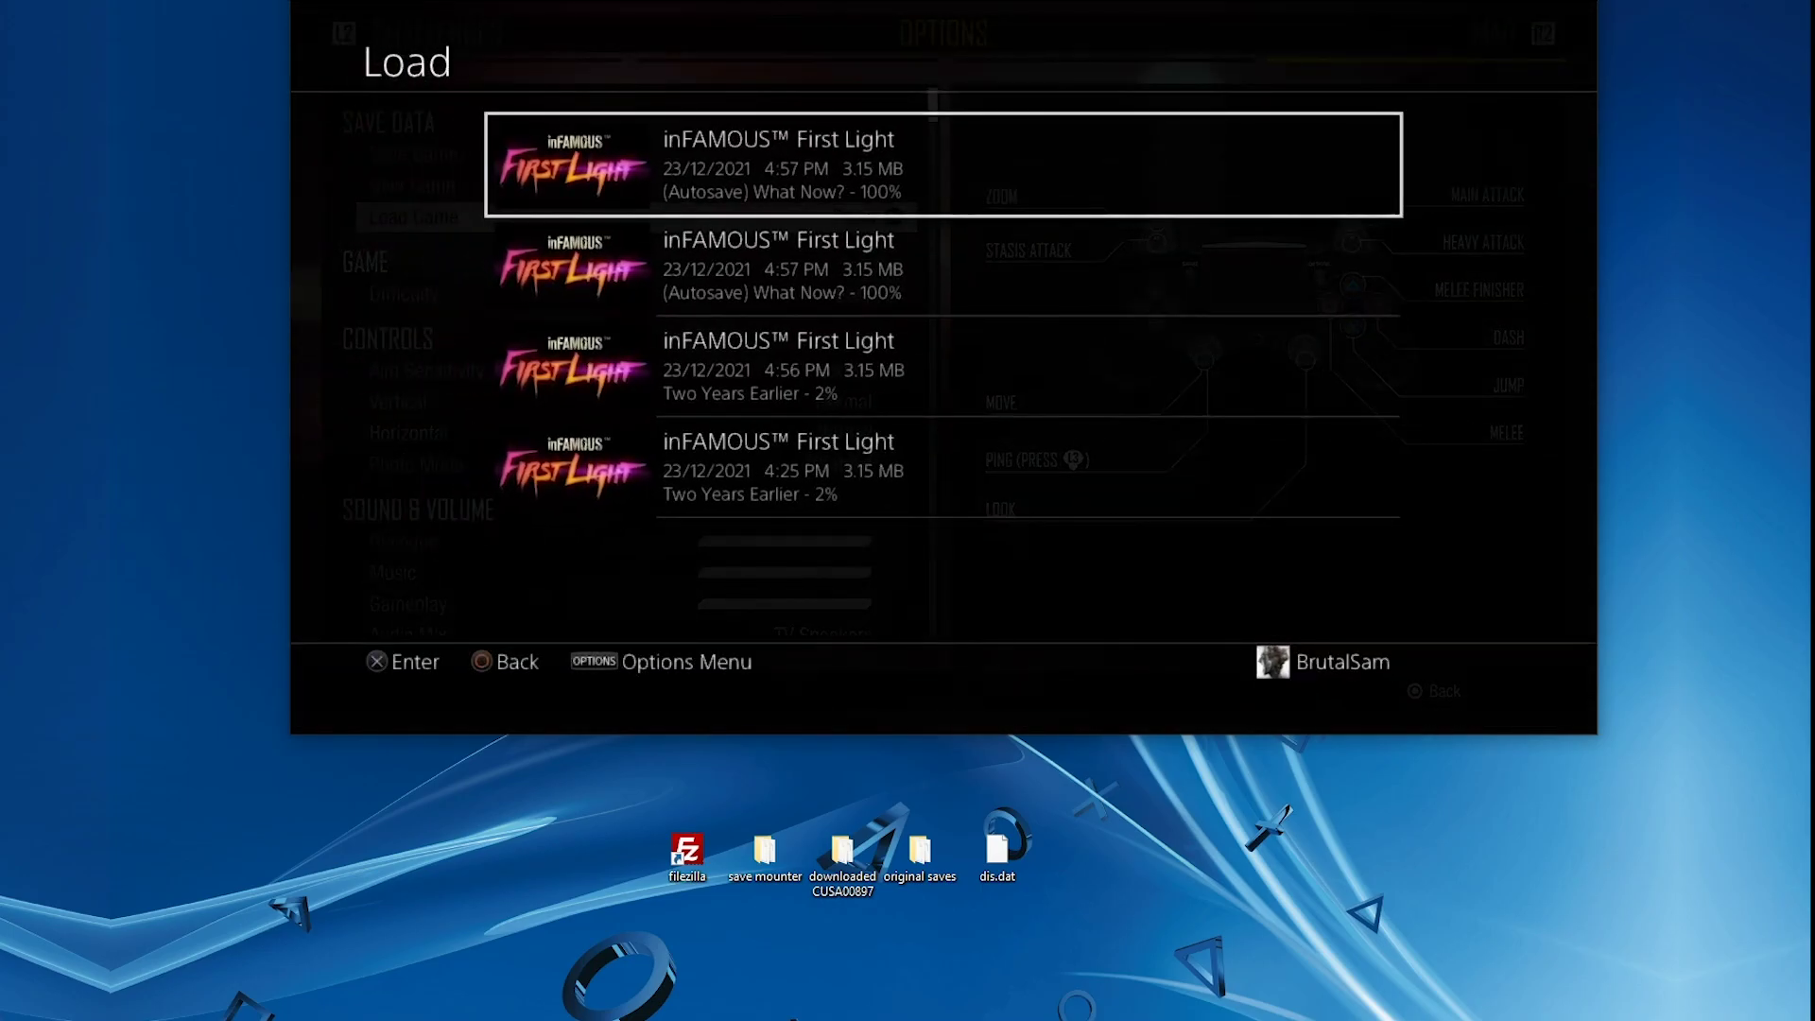
Browse the Load list to check both '(Autosave) What Now? - 100%' saves, then back out to Options
key("Down")
key("Down")
key("Down")
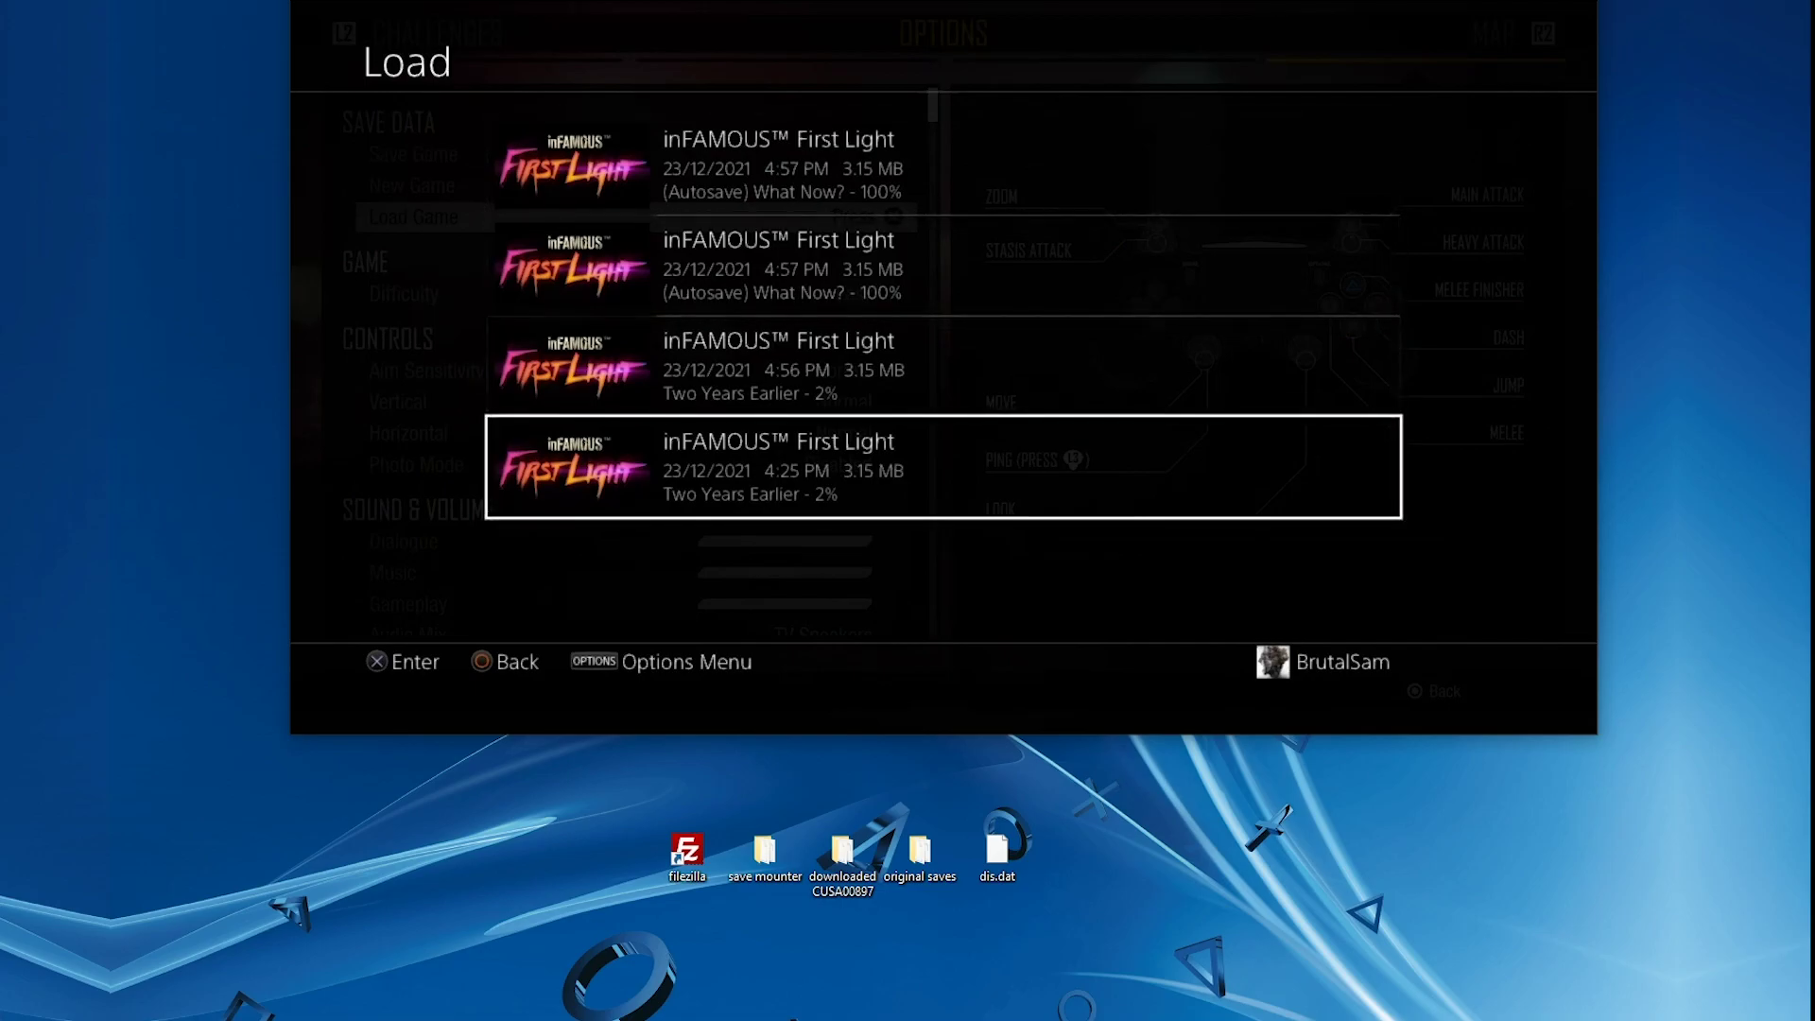
key("Up")
key("Up")
key("Up")
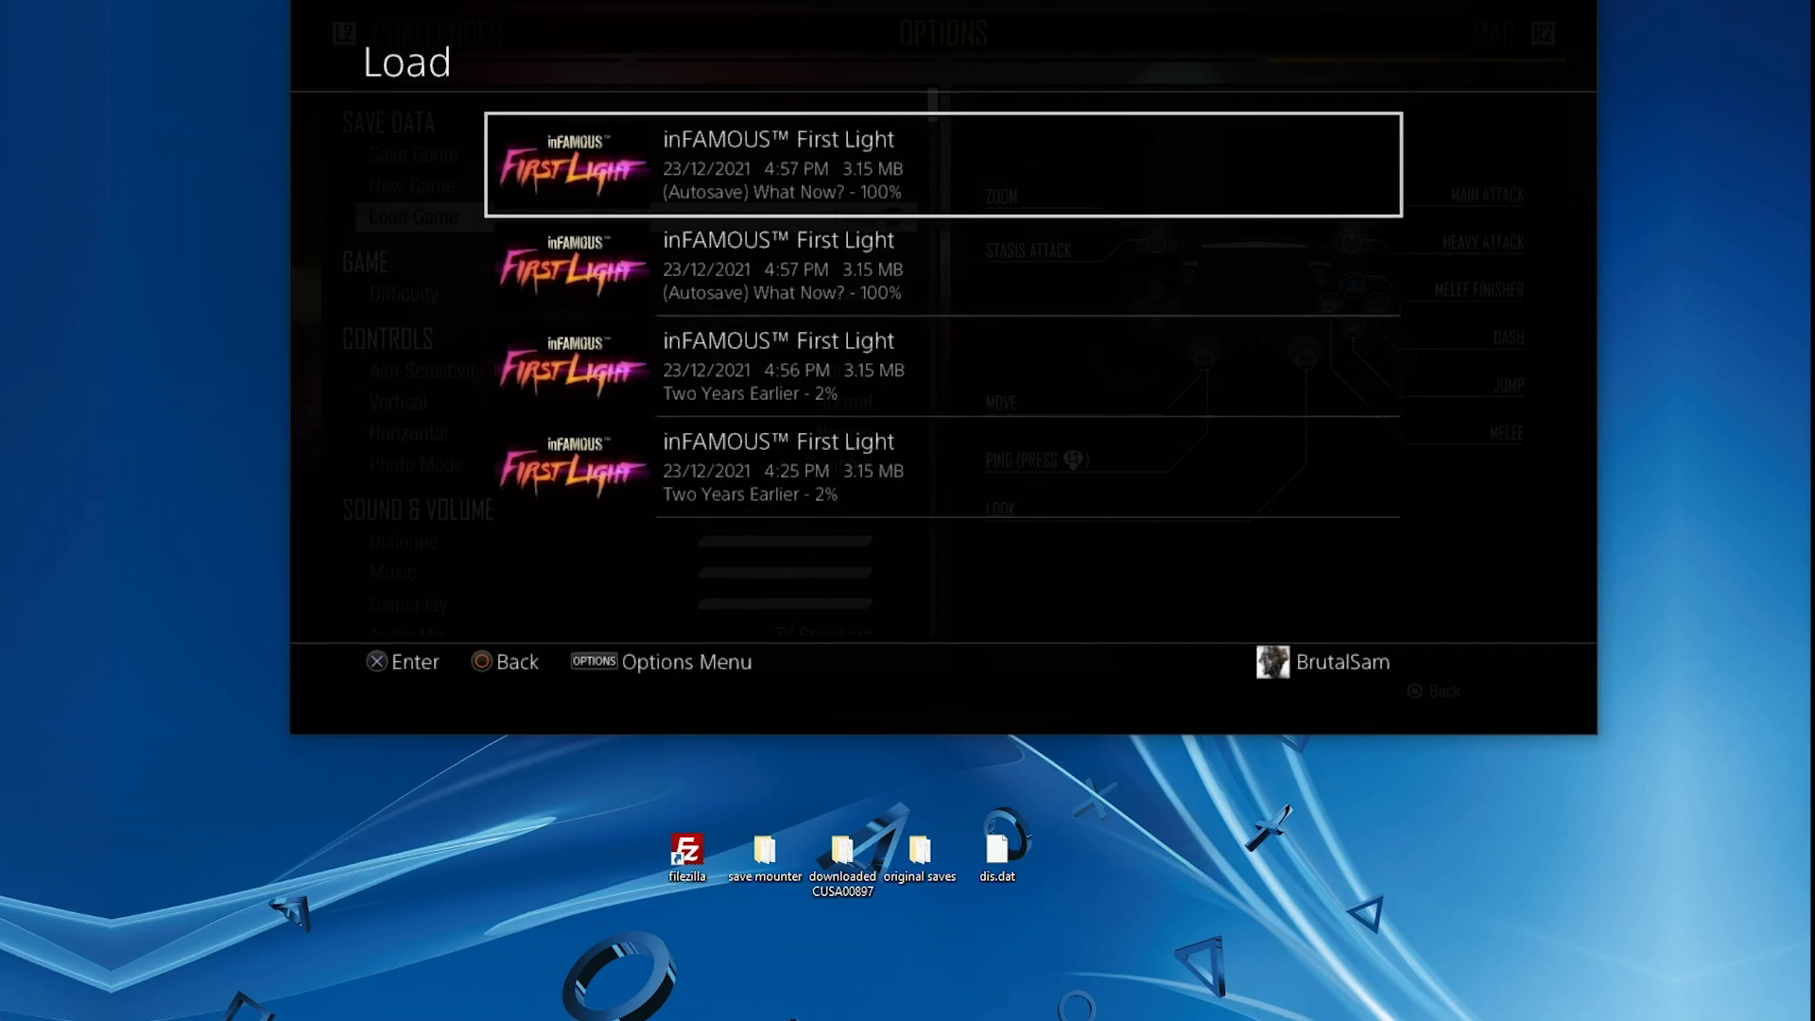
key("Down")
key("Up")
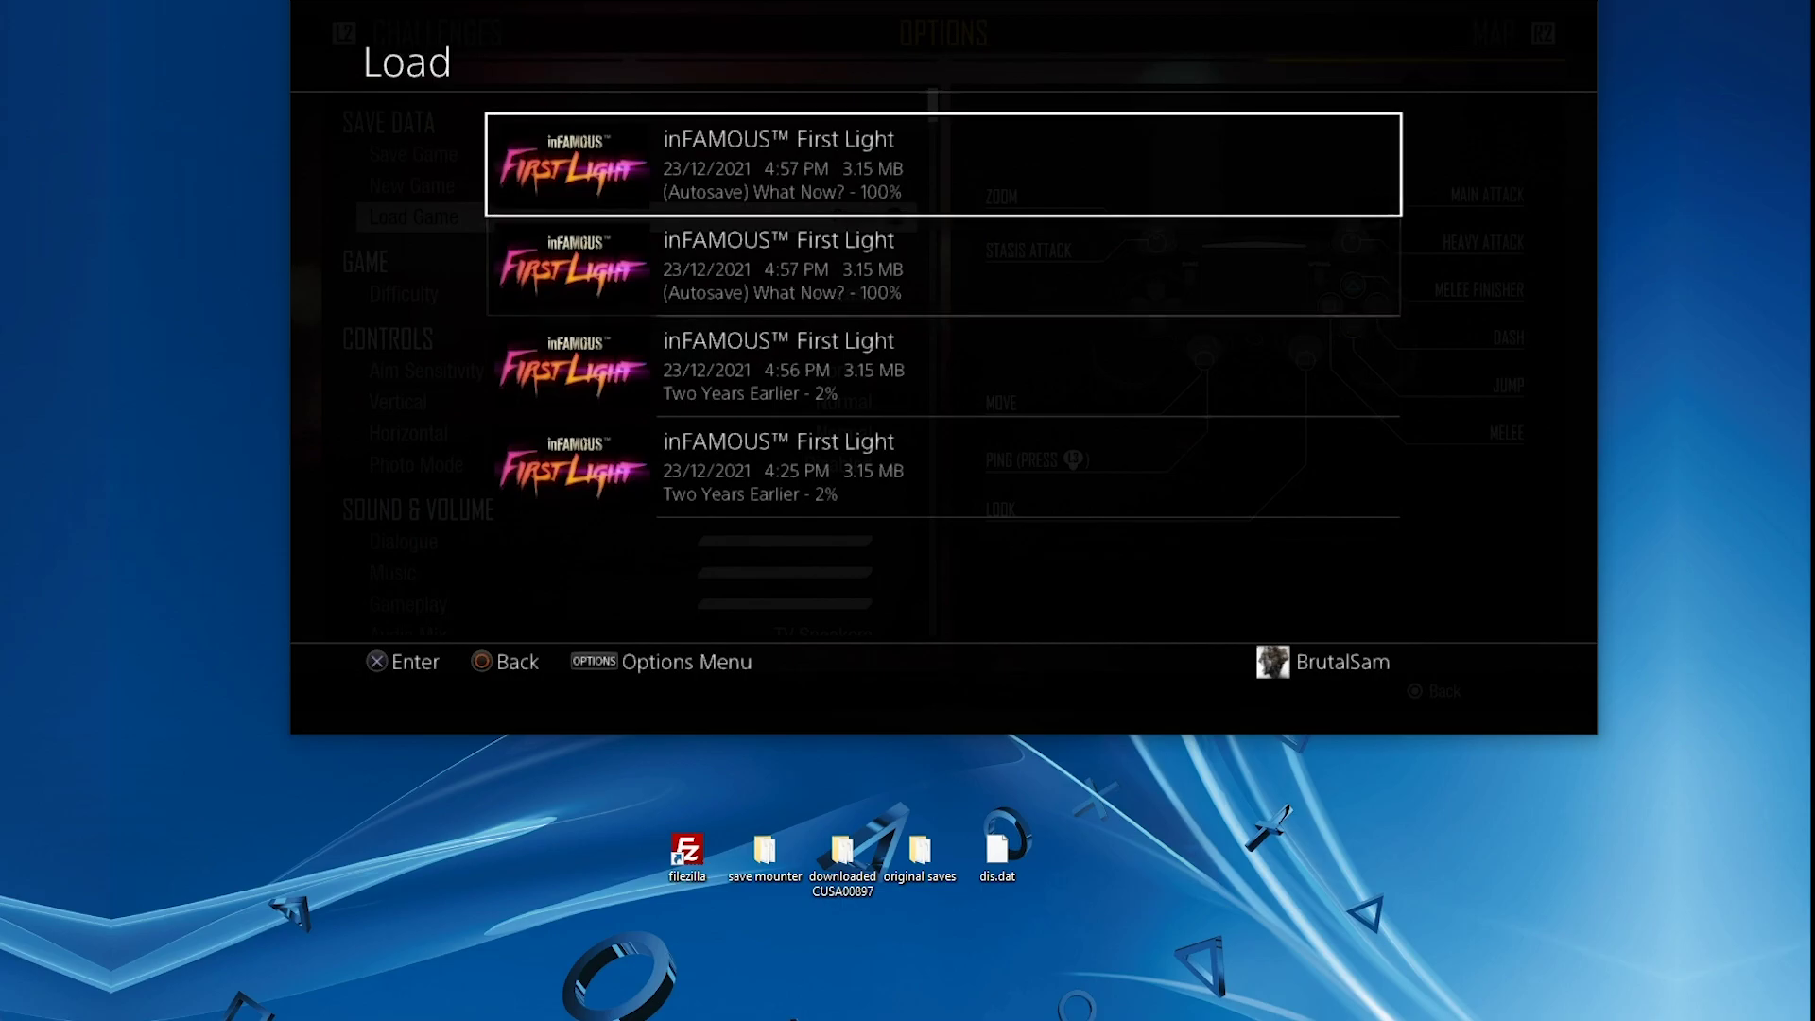
key("Escape")
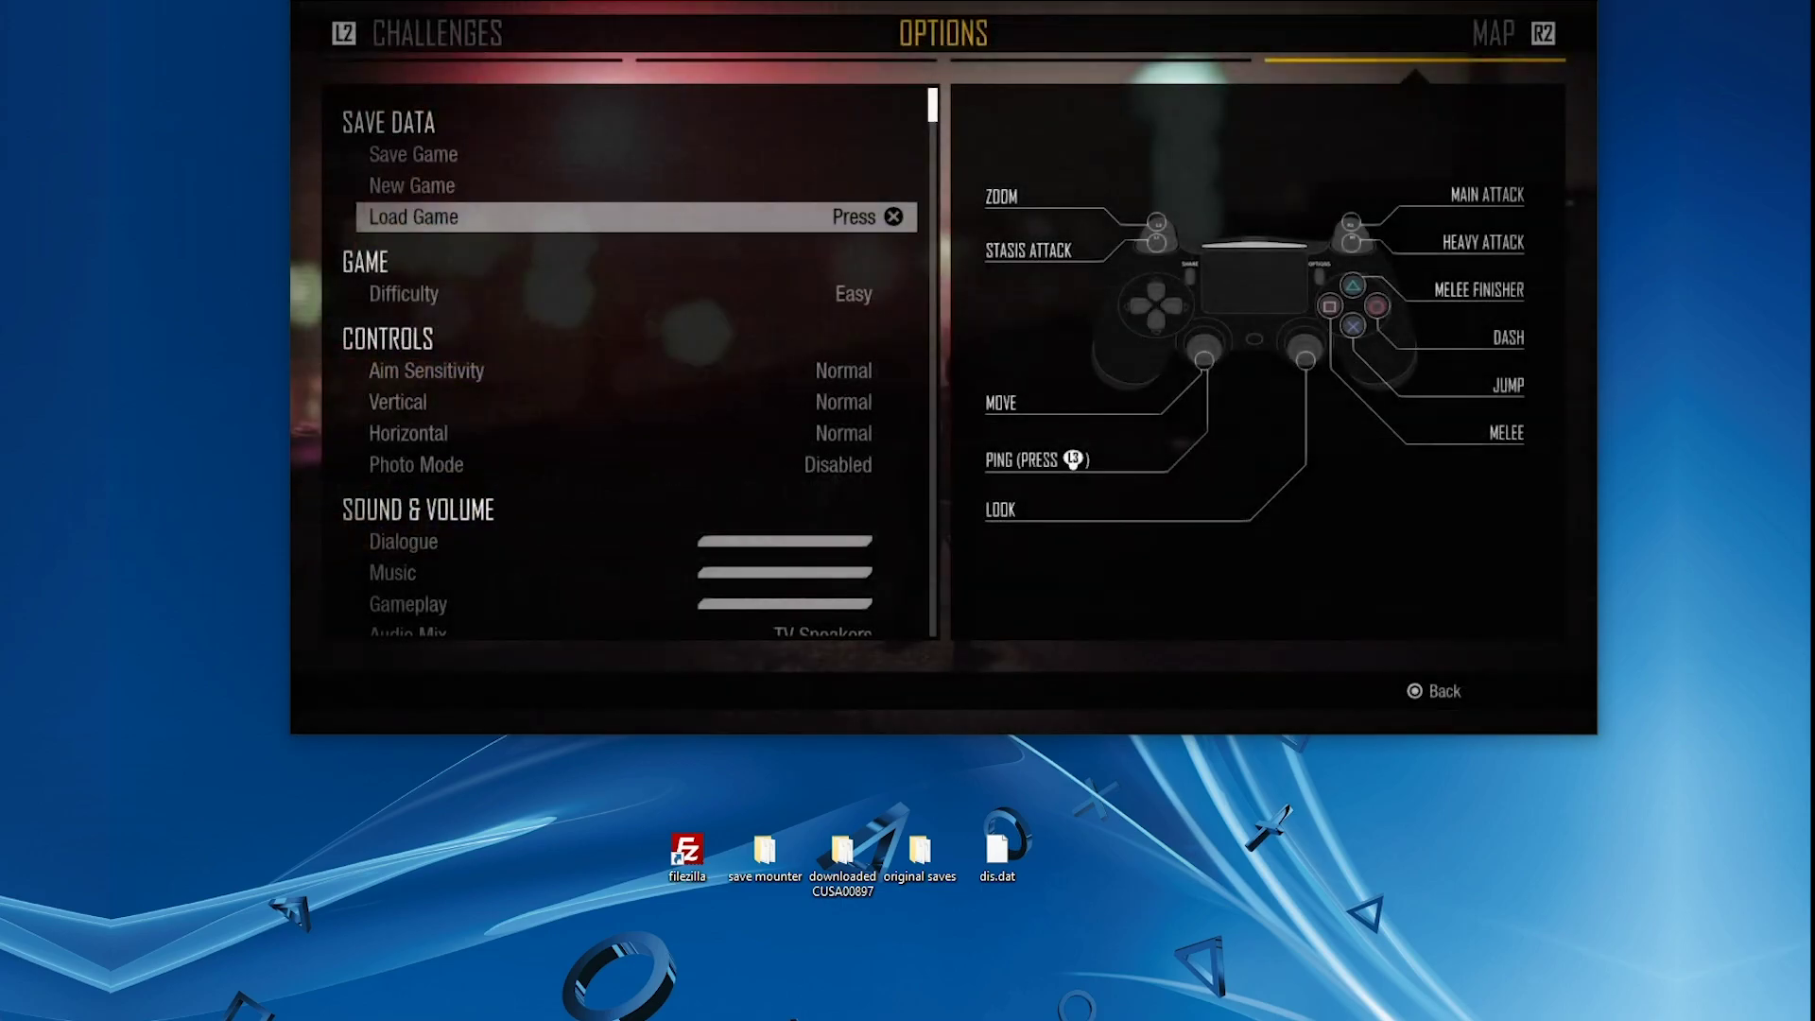